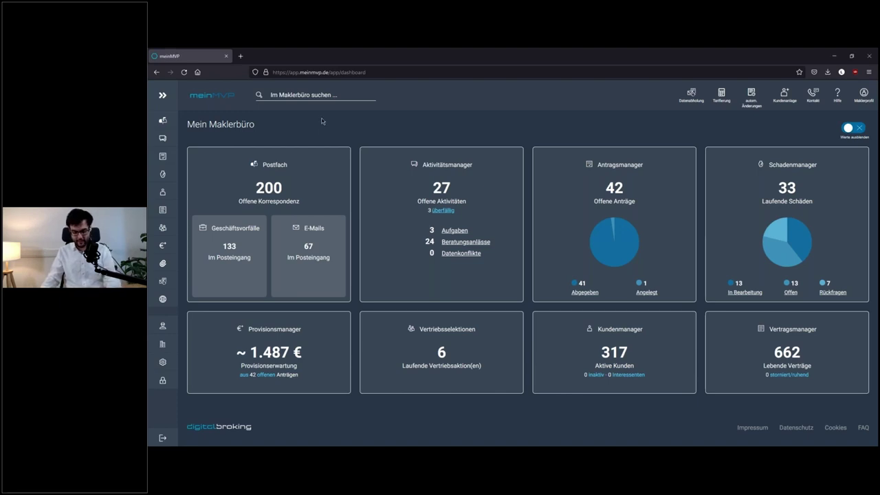
- Search meinMVP in full screen for 'mechatro' and tick the first matching Mechatroniker customer
{"action": "key", "text": "F11"}
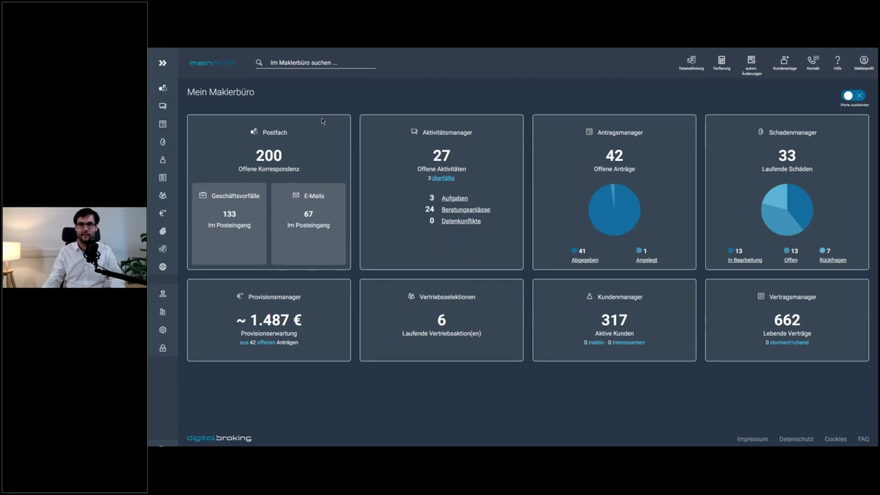
{"action": "left_click", "coordinate": [320, 63]}
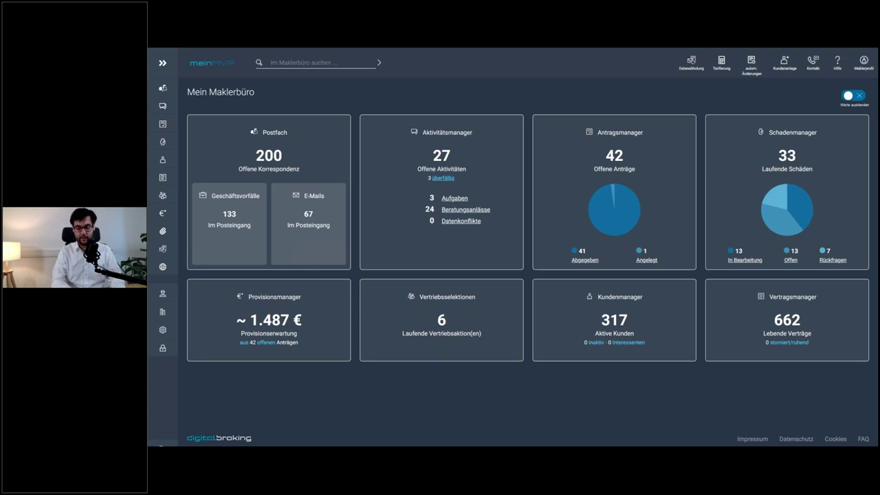
{"action": "type", "text": "mechatro"}
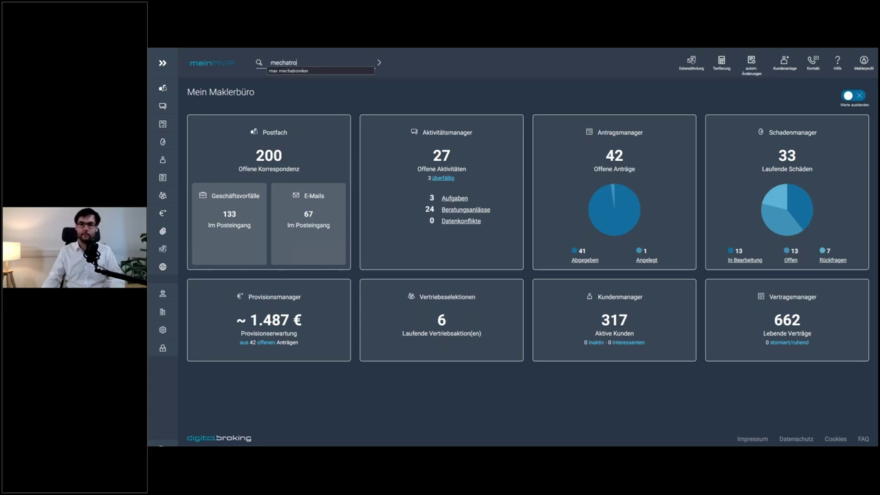
{"action": "left_click", "coordinate": [324, 71]}
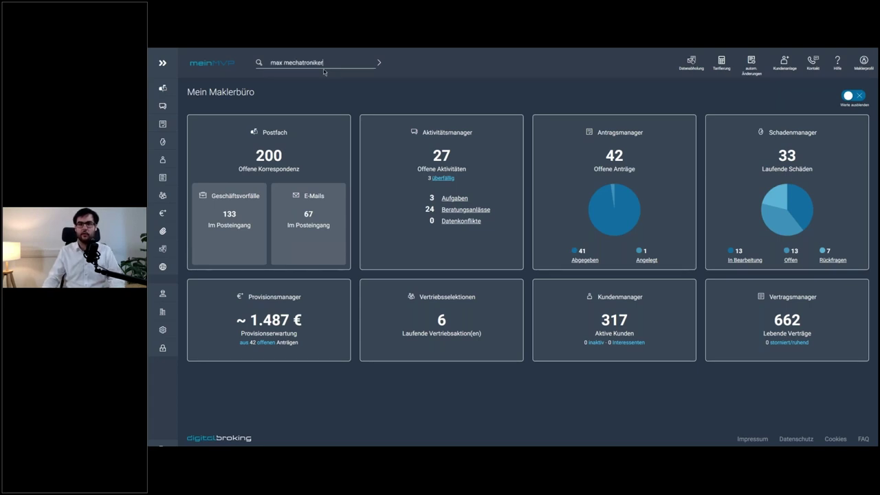
{"action": "key", "text": "Return"}
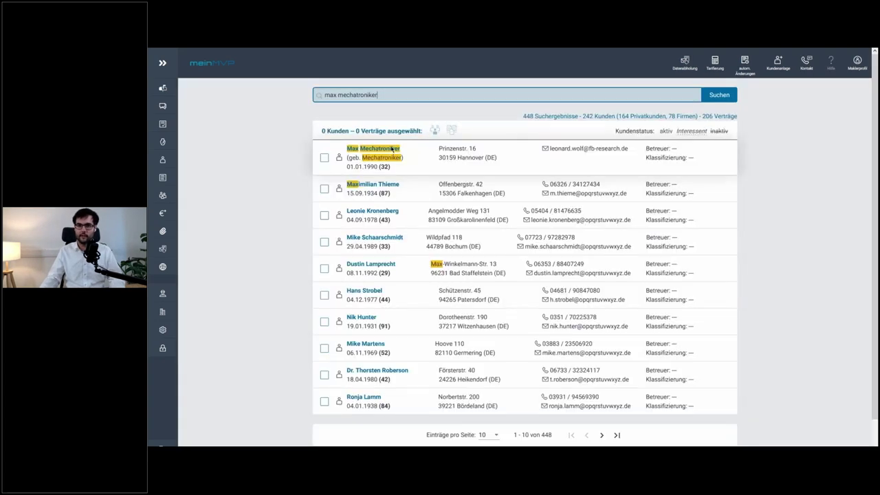
{"action": "left_click", "coordinate": [324, 157]}
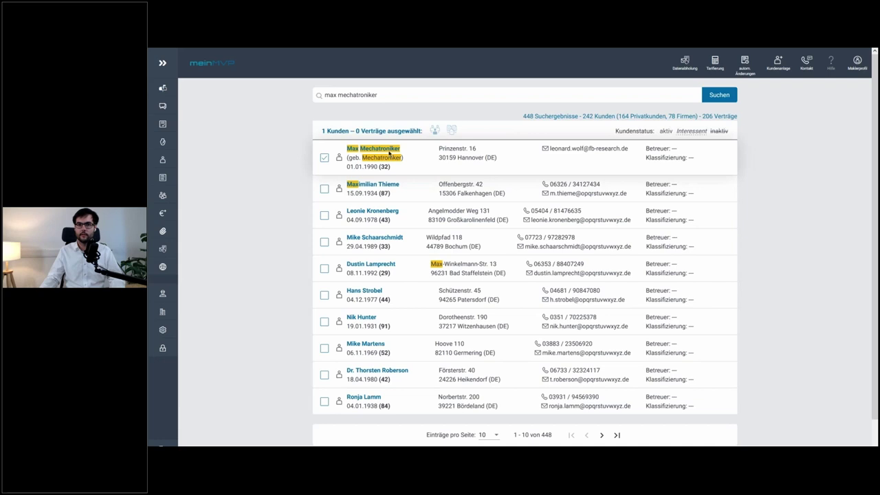
- Open the matched customer's overview and launch the Tarifierung calculator for them
{"action": "left_click", "coordinate": [384, 165]}
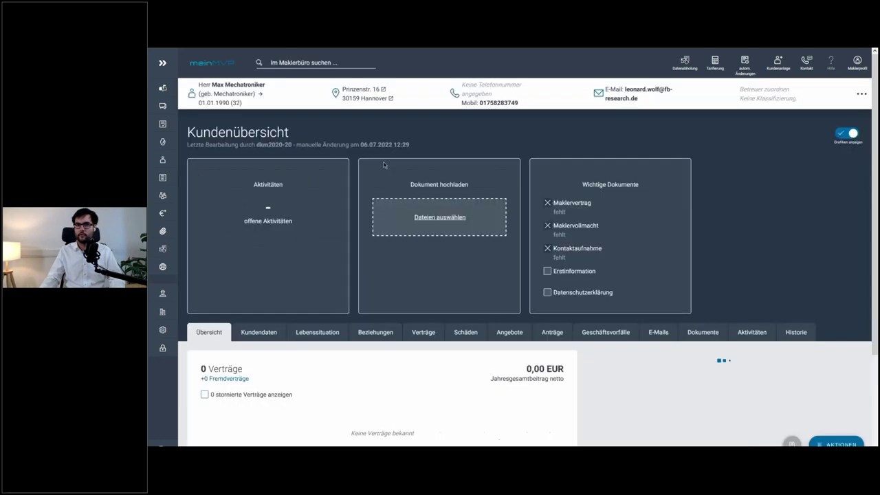
{"action": "scroll", "coordinate": [495, 168], "scroll_direction": "down", "scroll_amount": 3}
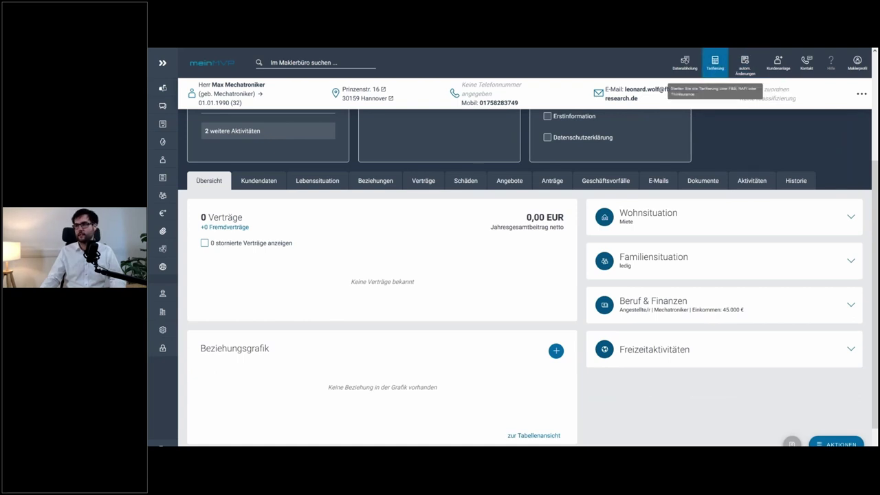
{"action": "left_click", "coordinate": [715, 64]}
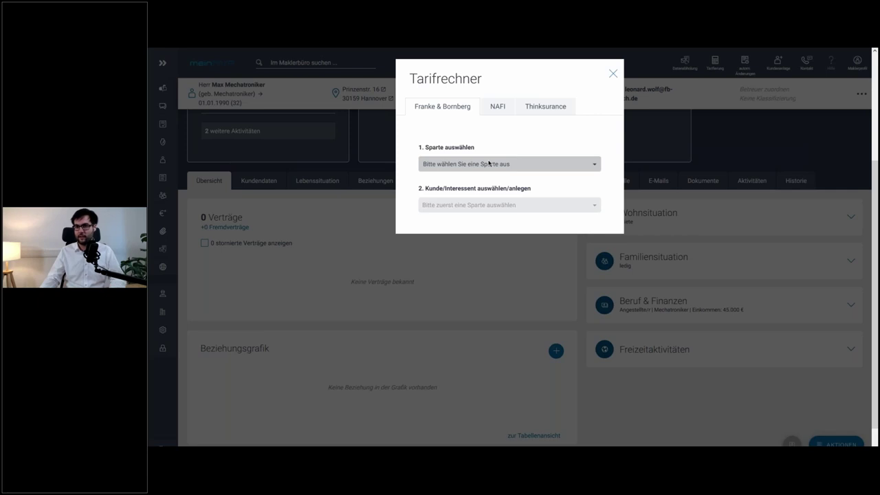
- Choose Berufsunfähigkeitsversicherung as the Sparte in the tariff calculator
{"action": "left_click", "coordinate": [489, 164]}
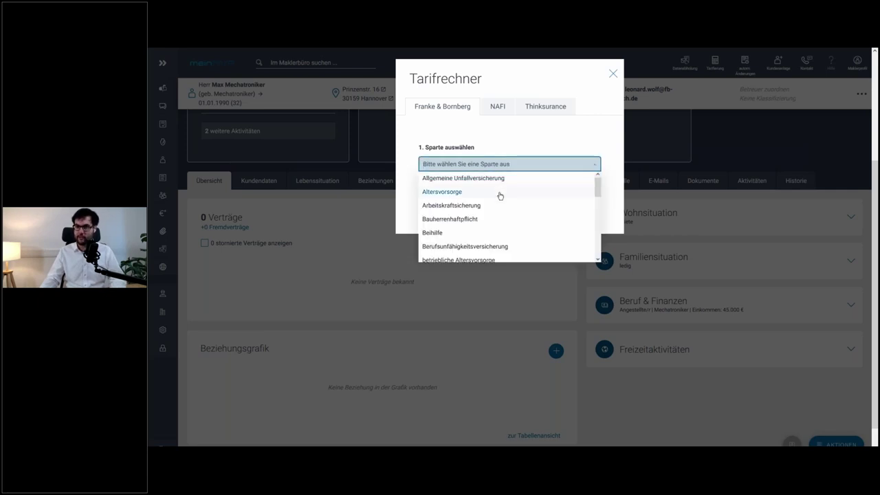
{"action": "scroll", "coordinate": [500, 194], "scroll_direction": "down", "scroll_amount": 1}
{"action": "scroll", "coordinate": [500, 195], "scroll_direction": "down", "scroll_amount": 3}
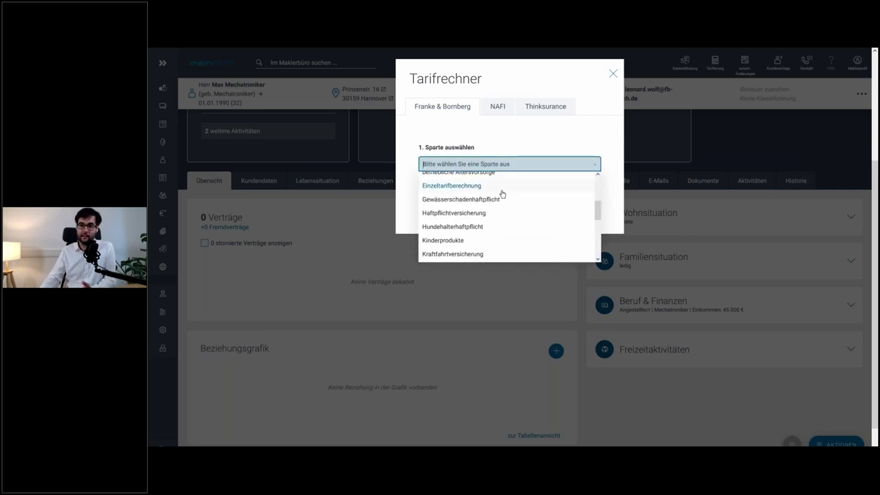
{"action": "scroll", "coordinate": [515, 191], "scroll_direction": "down", "scroll_amount": 2}
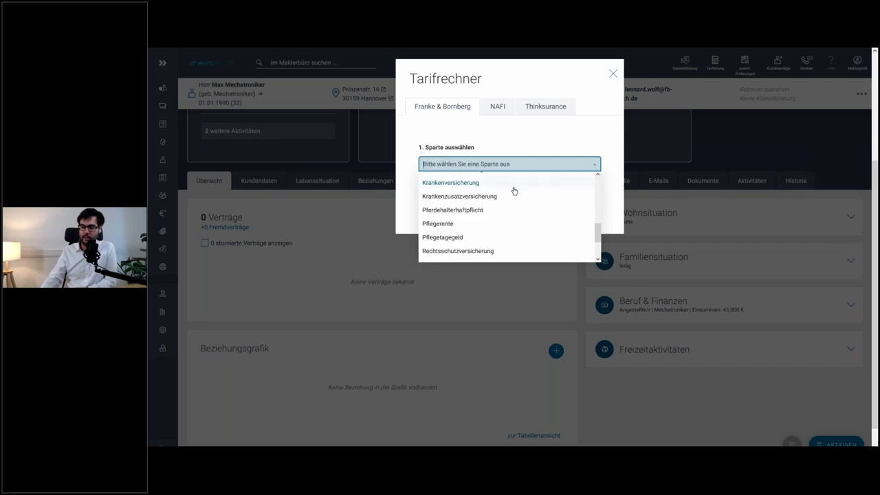
{"action": "scroll", "coordinate": [514, 191], "scroll_direction": "down", "scroll_amount": 1}
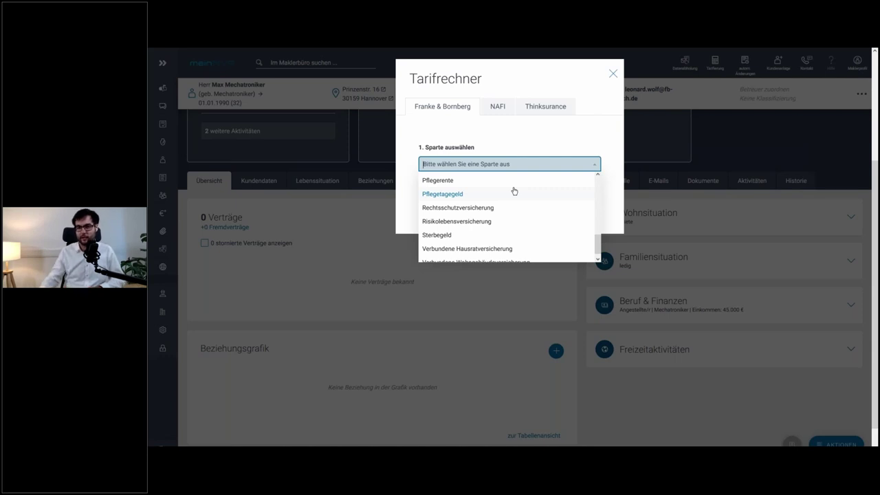
{"action": "scroll", "coordinate": [516, 212], "scroll_direction": "up", "scroll_amount": 1}
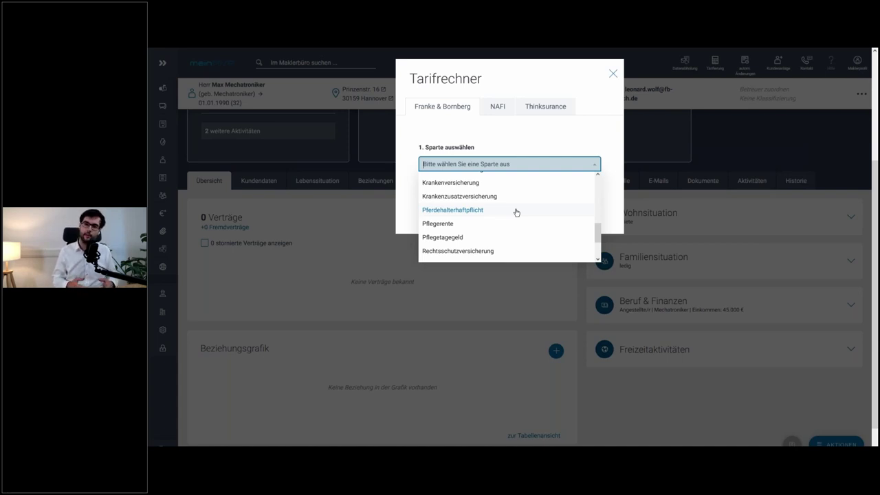
{"action": "scroll", "coordinate": [512, 211], "scroll_direction": "up", "scroll_amount": 2}
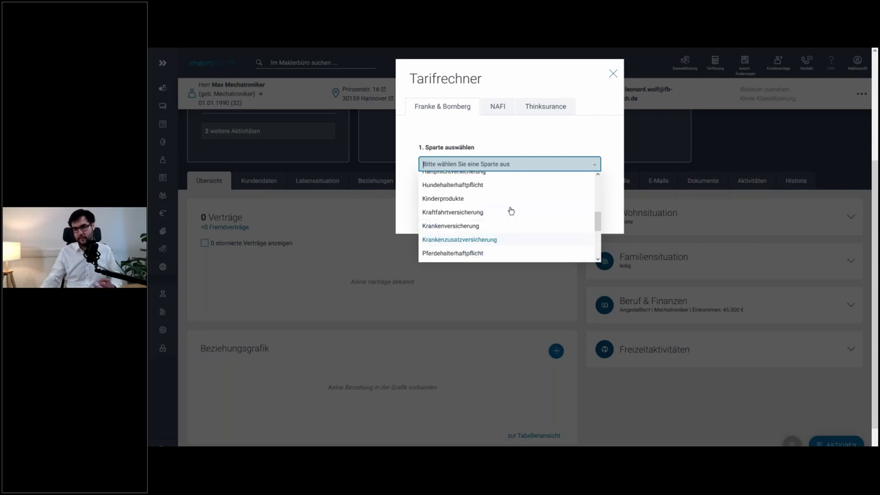
{"action": "scroll", "coordinate": [508, 209], "scroll_direction": "up", "scroll_amount": 3}
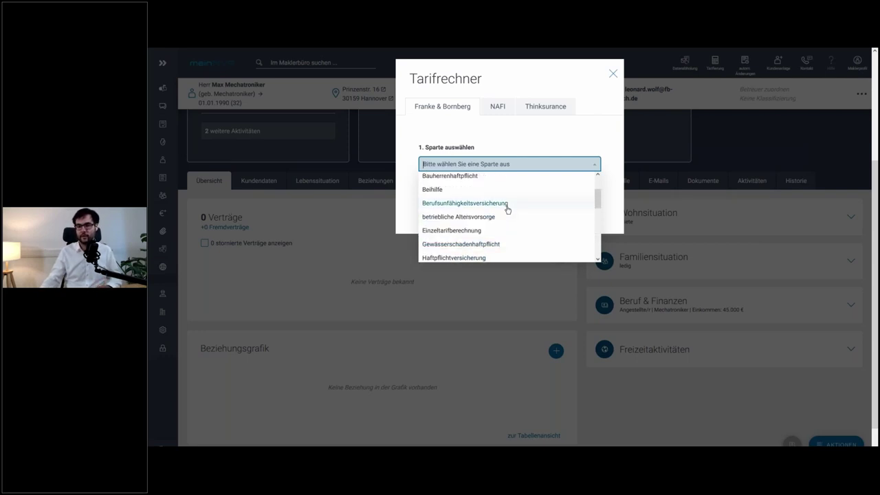
{"action": "left_click", "coordinate": [508, 206]}
- Find the customer via 'mecha' in Kunde/Interessent and start their rating
{"action": "left_click", "coordinate": [514, 207]}
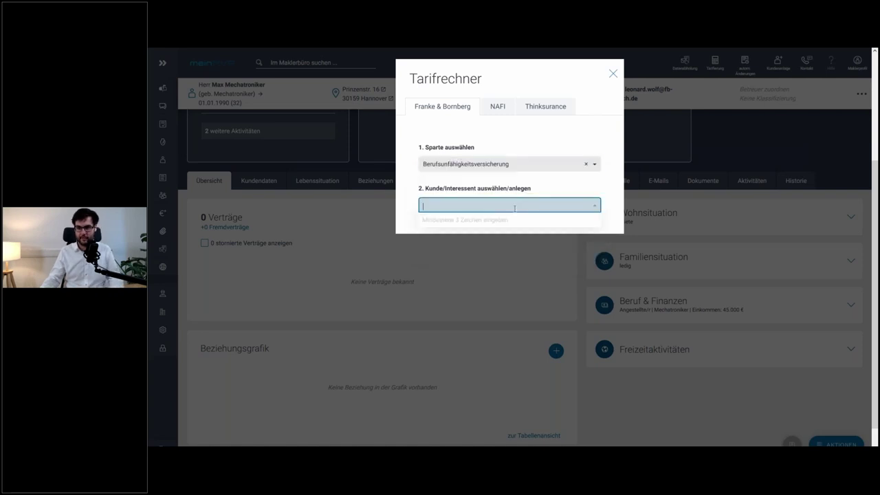
{"action": "type", "text": "moech"}
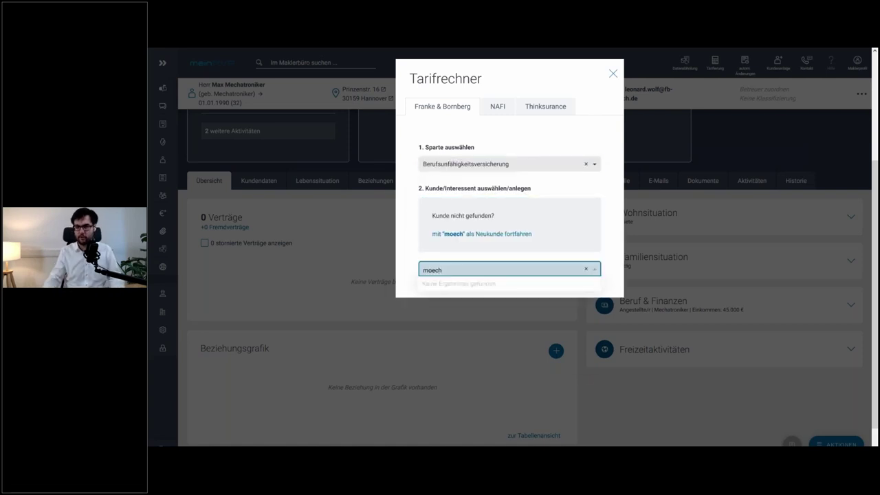
{"action": "key", "text": "BackSpace"}
{"action": "key", "text": "BackSpace"}
{"action": "key", "text": "BackSpace"}
{"action": "key", "text": "BackSpace"}
{"action": "key", "text": "BackSpace"}
{"action": "type", "text": "mecha"}
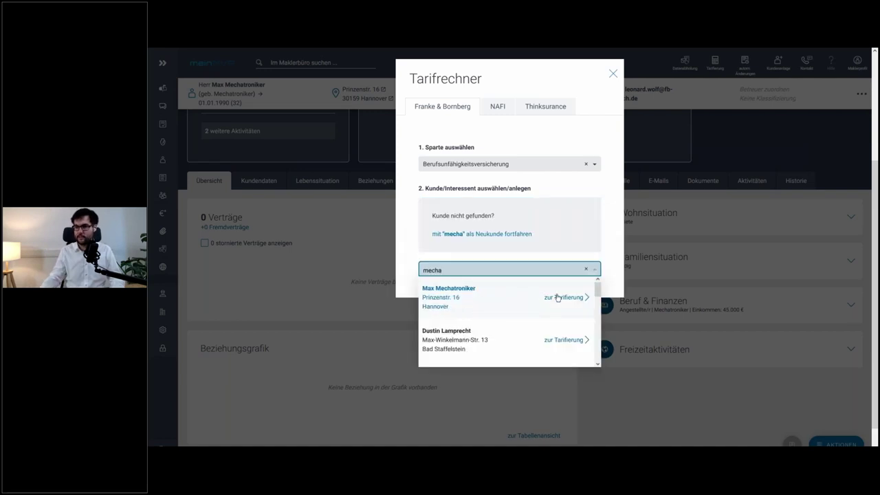
{"action": "left_click", "coordinate": [557, 297]}
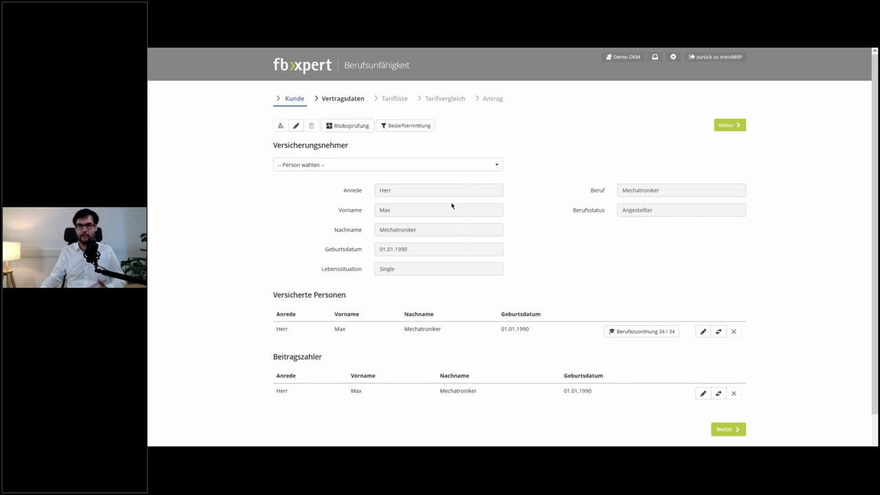
{"action": "left_click", "coordinate": [292, 128]}
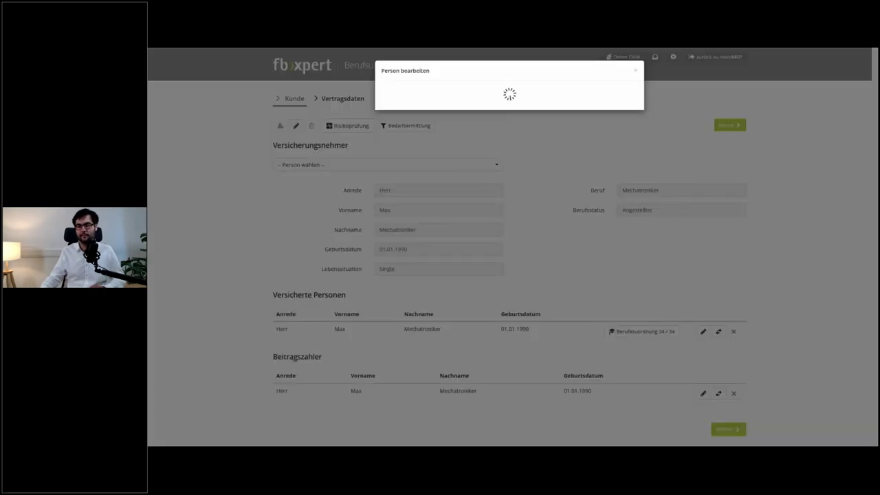
{"action": "scroll", "coordinate": [507, 182], "scroll_direction": "down", "scroll_amount": 5}
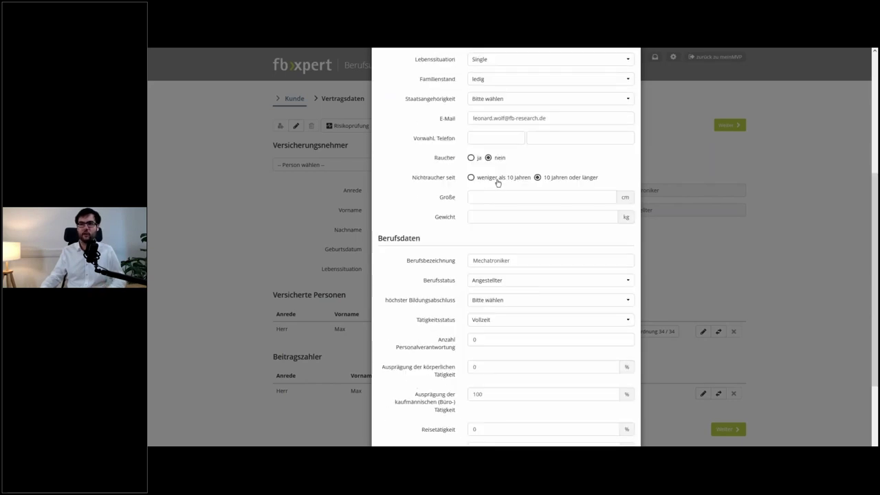
{"action": "scroll", "coordinate": [498, 183], "scroll_direction": "down", "scroll_amount": 2}
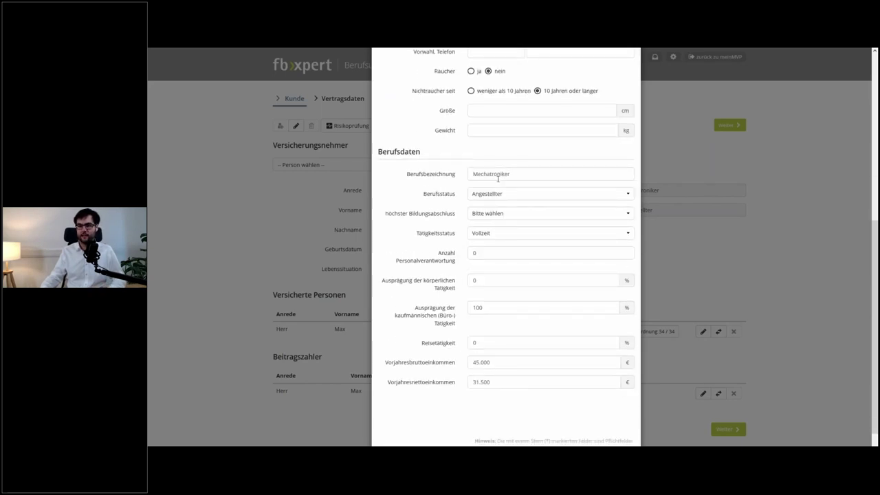
{"action": "scroll", "coordinate": [498, 179], "scroll_direction": "down", "scroll_amount": 1}
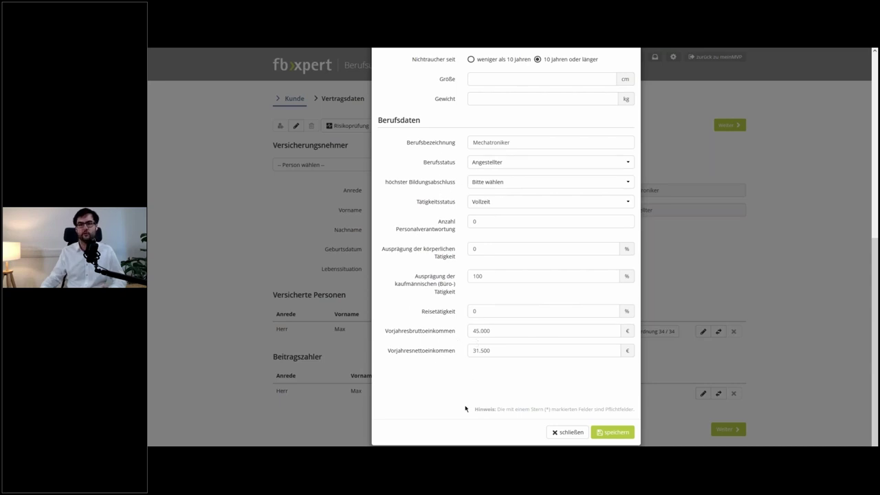
{"action": "left_click", "coordinate": [566, 431]}
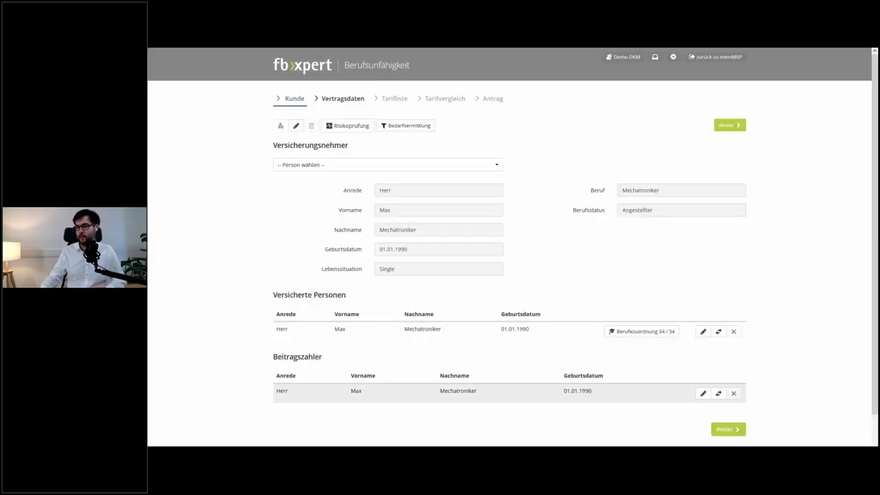
- Enter the insured person's height as 185 and weight as 85
{"action": "left_click", "coordinate": [729, 125]}
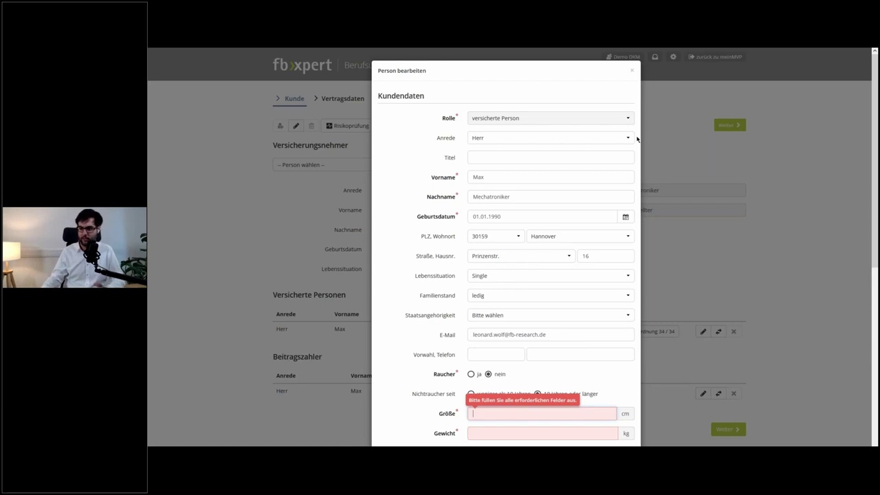
{"action": "scroll", "coordinate": [477, 312], "scroll_direction": "down", "scroll_amount": 2}
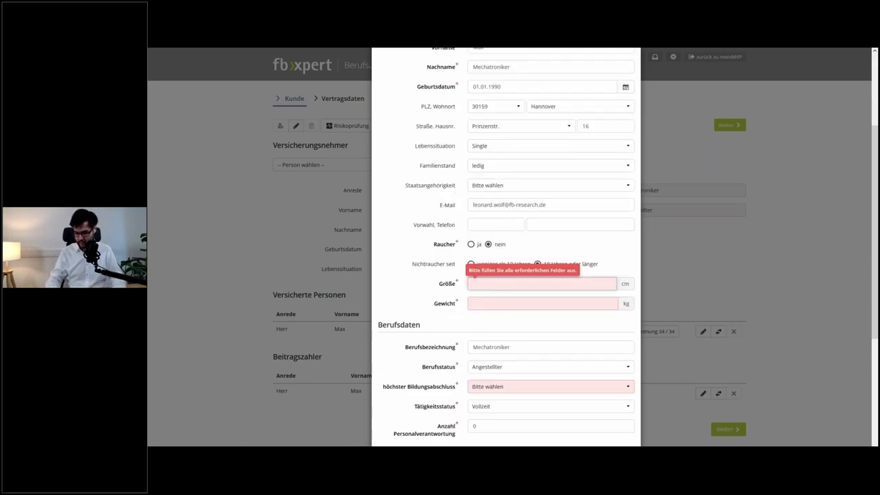
{"action": "type", "text": "188"}
{"action": "key", "text": "BackSpace"}
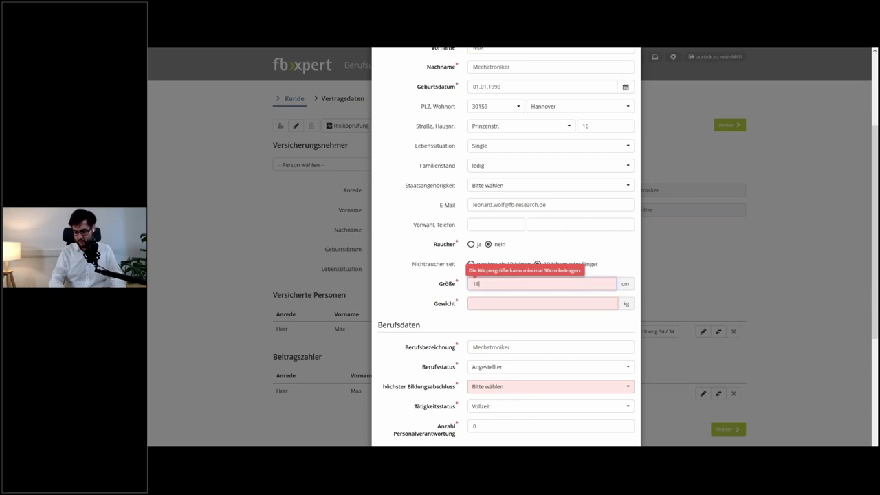
{"action": "type", "text": "5"}
{"action": "key", "text": "Tab"}
{"action": "type", "text": "85"}
{"action": "key", "text": "Tab"}
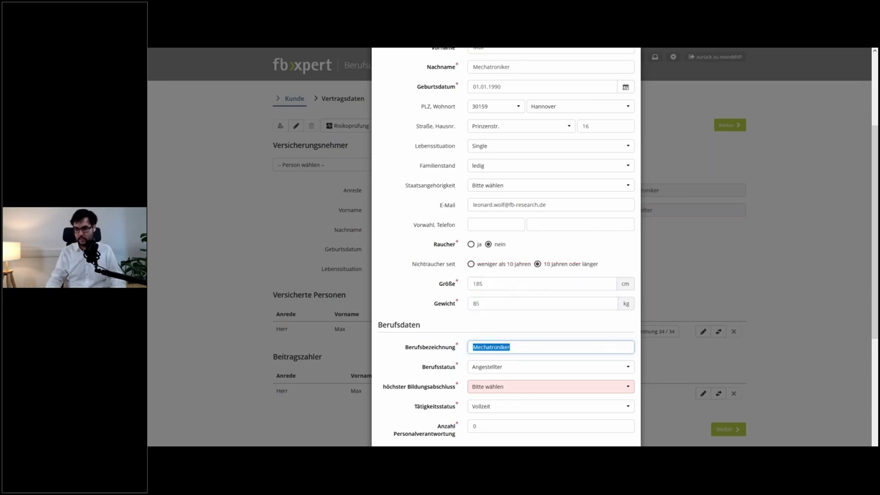
- Record Fachabitur, a completed apprenticeship and industrial training as education
{"action": "scroll", "coordinate": [537, 261], "scroll_direction": "down", "scroll_amount": 2}
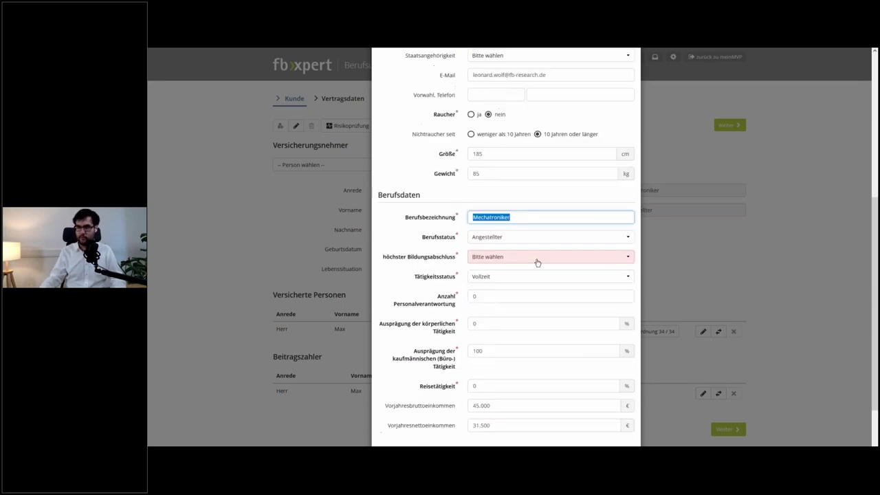
{"action": "left_click", "coordinate": [537, 256]}
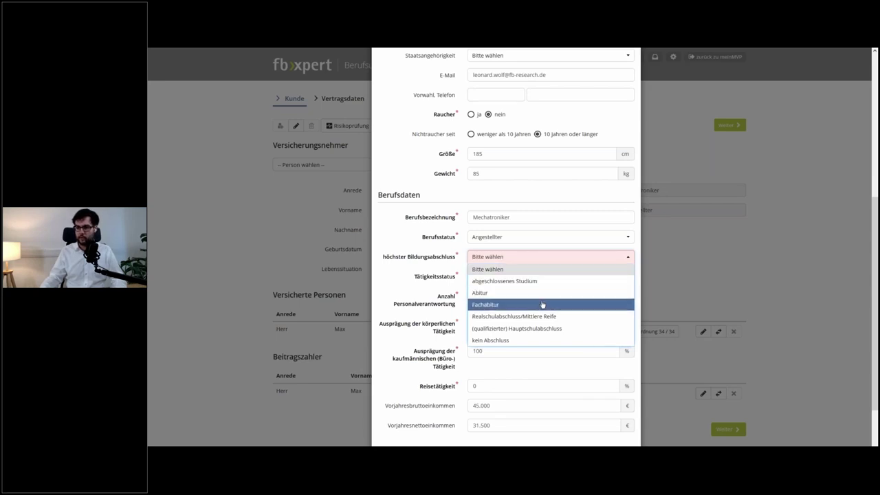
{"action": "left_click", "coordinate": [537, 304]}
{"action": "left_click", "coordinate": [528, 278]}
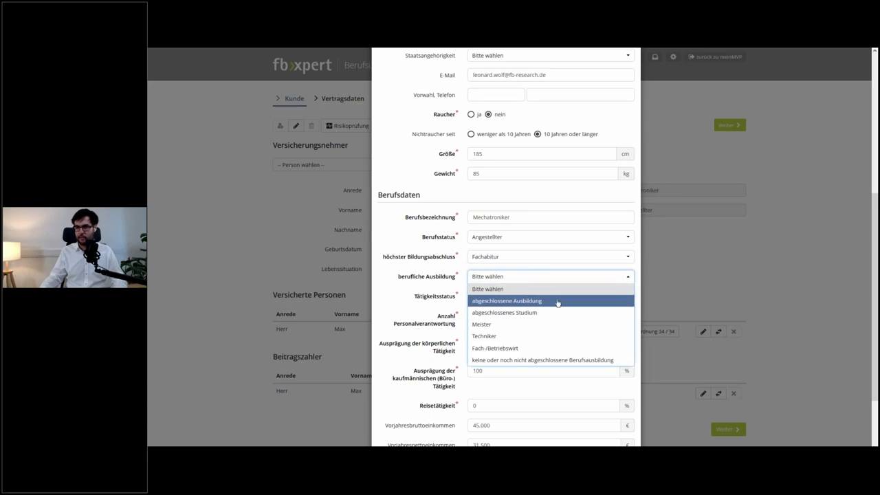
{"action": "left_click", "coordinate": [557, 301]}
{"action": "left_click", "coordinate": [554, 295]}
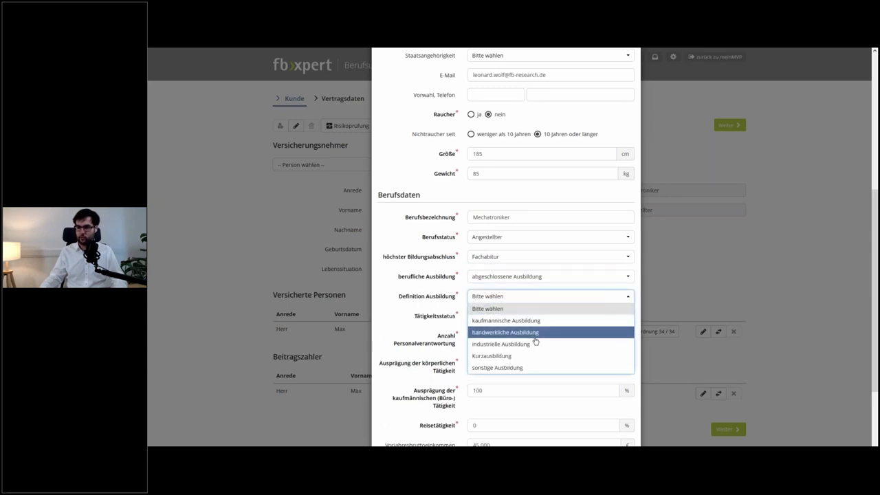
{"action": "left_click", "coordinate": [534, 343]}
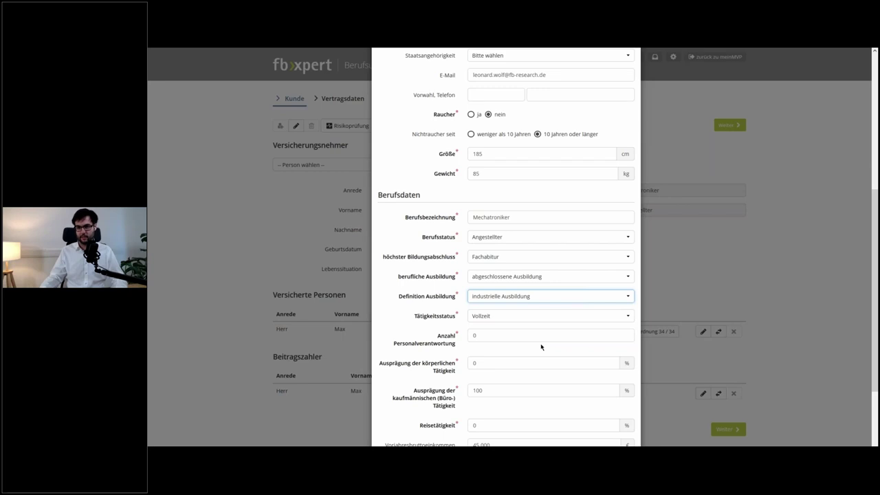
- Set 85% physical activity, leaving 15% office work, and save the occupation details
{"action": "scroll", "coordinate": [541, 347], "scroll_direction": "down", "scroll_amount": 2}
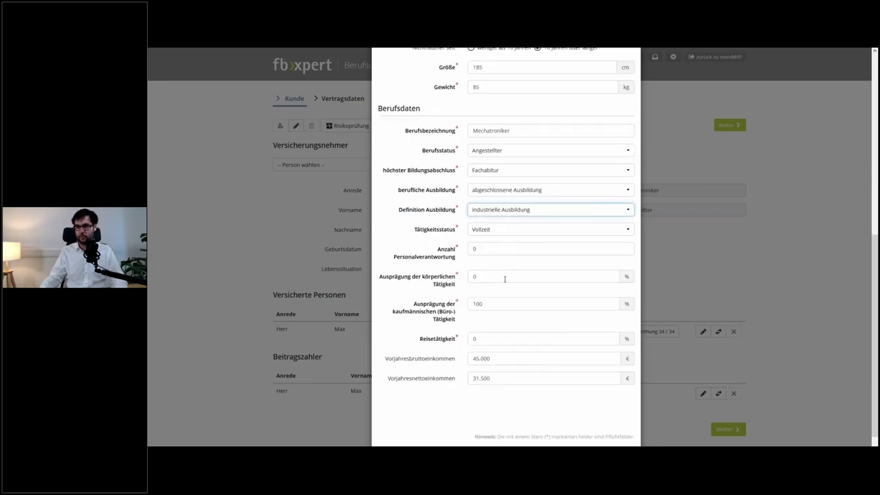
{"action": "left_click", "coordinate": [507, 276]}
{"action": "type", "text": "85"}
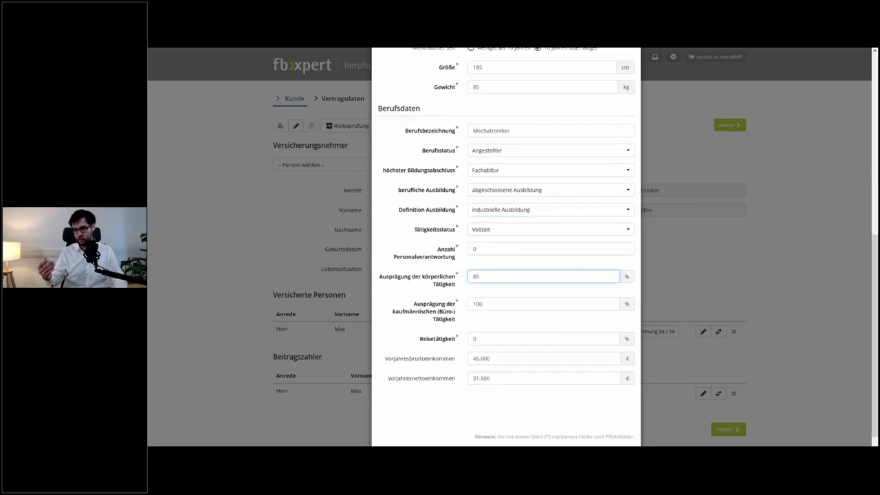
{"action": "key", "text": "Tab"}
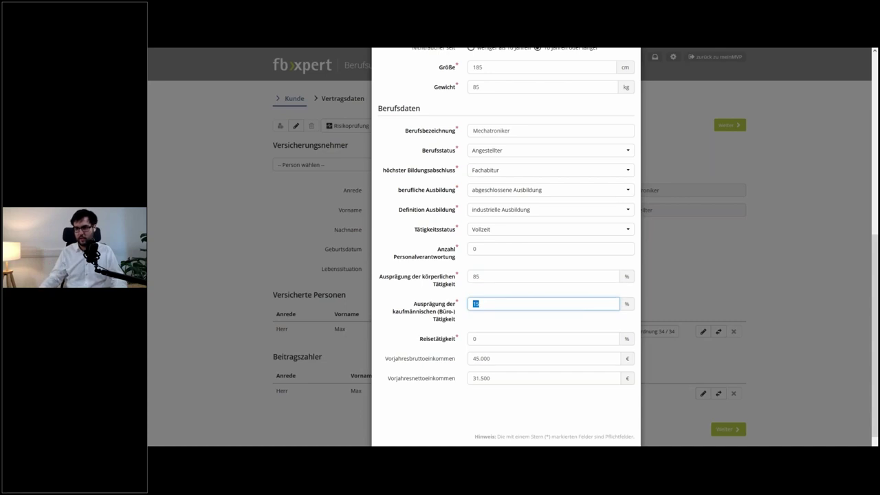
{"action": "scroll", "coordinate": [507, 301], "scroll_direction": "down", "scroll_amount": 1}
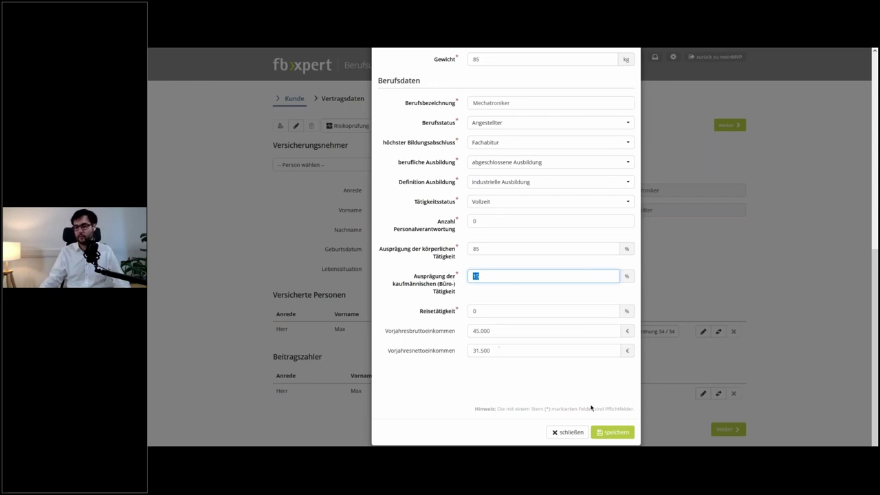
{"action": "left_click", "coordinate": [622, 431]}
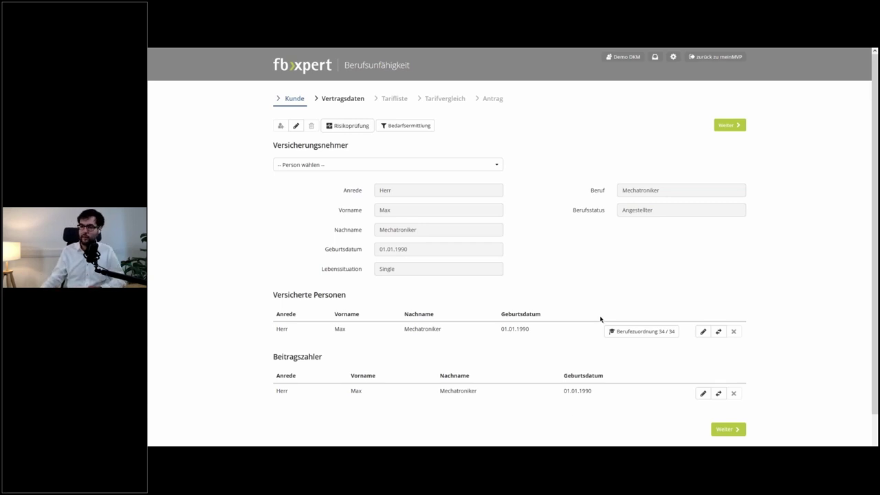
- Open the Berufezuordnung and review each insurer's mapped Mechatroniker occupation
{"action": "left_click", "coordinate": [641, 332]}
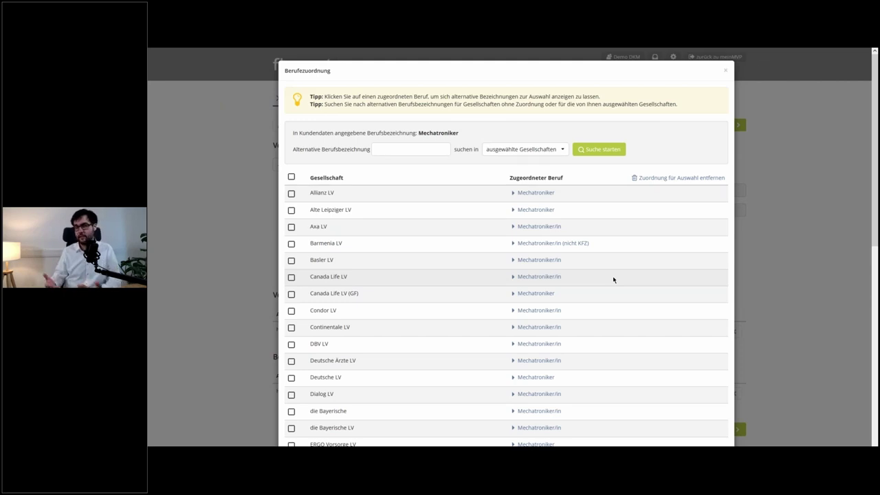
{"action": "scroll", "coordinate": [613, 279], "scroll_direction": "down", "scroll_amount": 2}
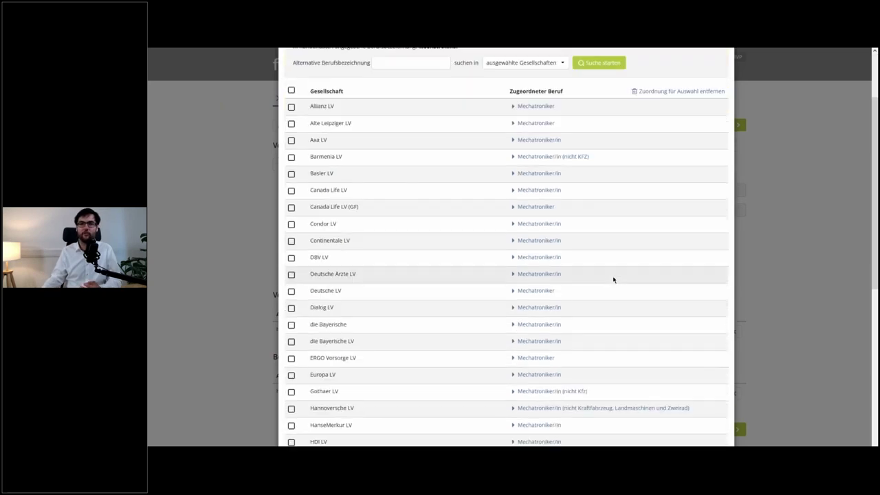
{"action": "scroll", "coordinate": [614, 280], "scroll_direction": "down", "scroll_amount": 1}
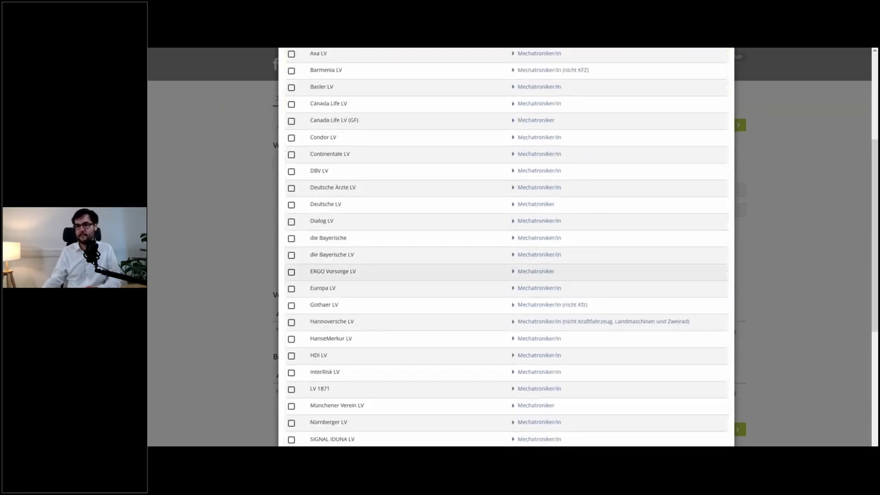
{"action": "scroll", "coordinate": [548, 315], "scroll_direction": "down", "scroll_amount": 3}
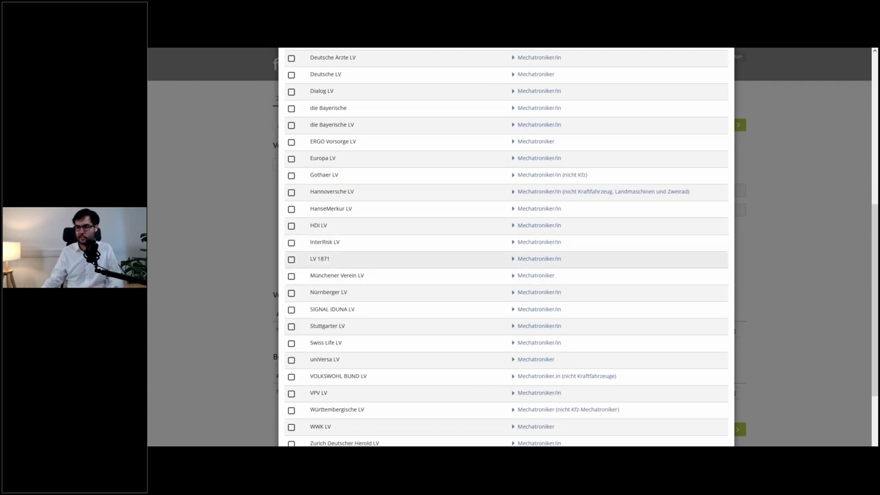
{"action": "scroll", "coordinate": [506, 255], "scroll_direction": "up", "scroll_amount": 6}
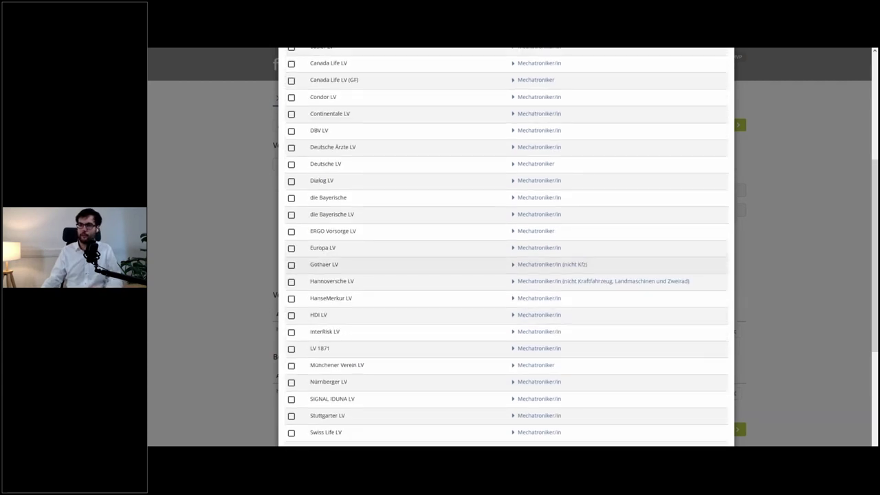
{"action": "scroll", "coordinate": [506, 255], "scroll_direction": "up", "scroll_amount": 1}
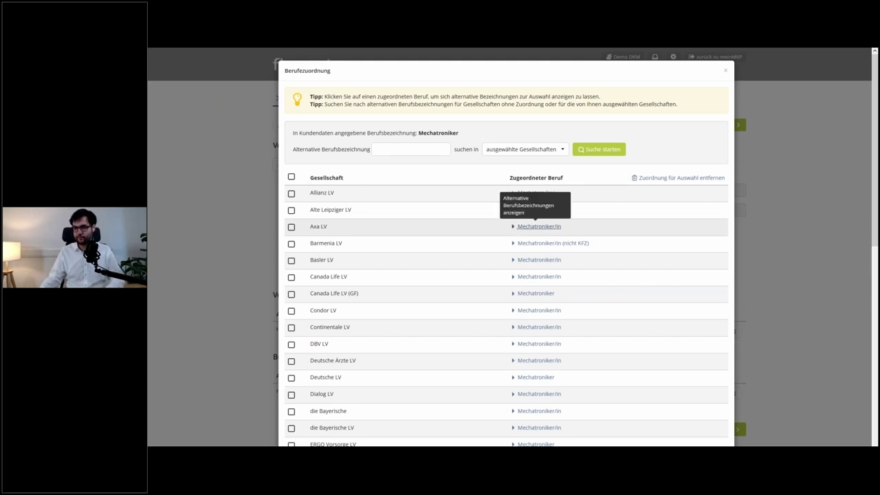
- Assign Kfz-Mechatroniker/in as Axa LV's occupation
{"action": "left_click", "coordinate": [536, 227]}
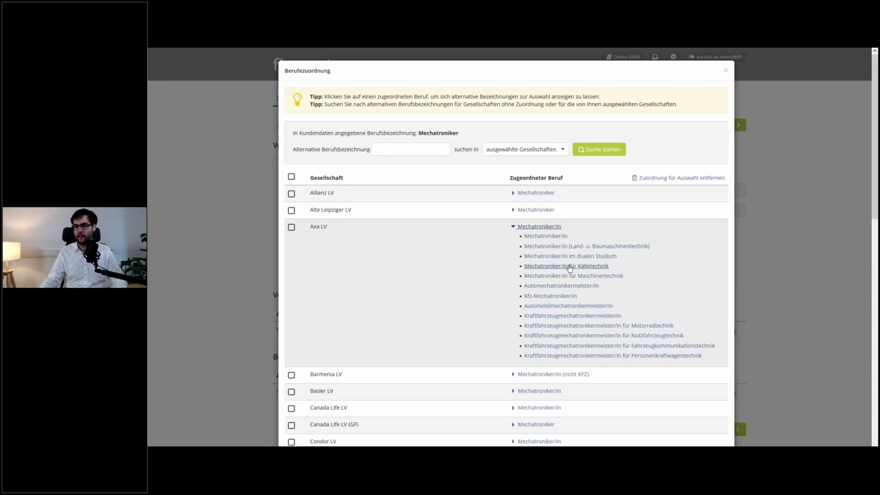
{"action": "left_click", "coordinate": [543, 296]}
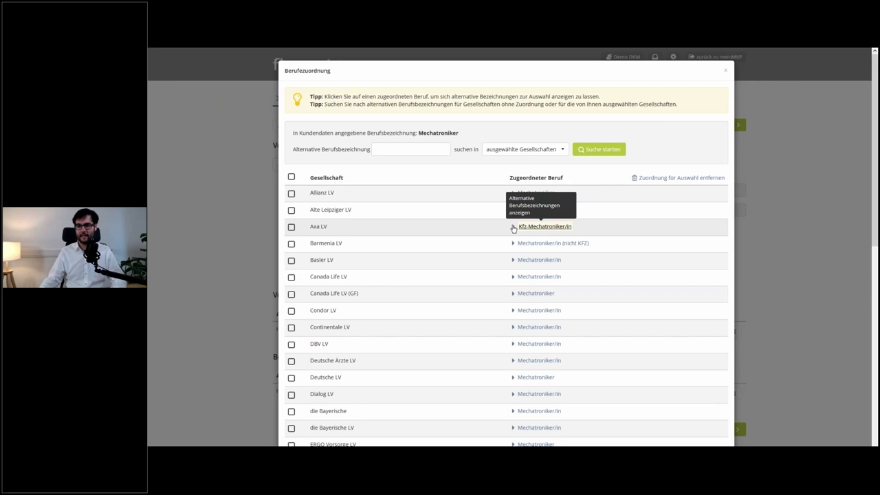
{"action": "left_click", "coordinate": [513, 228]}
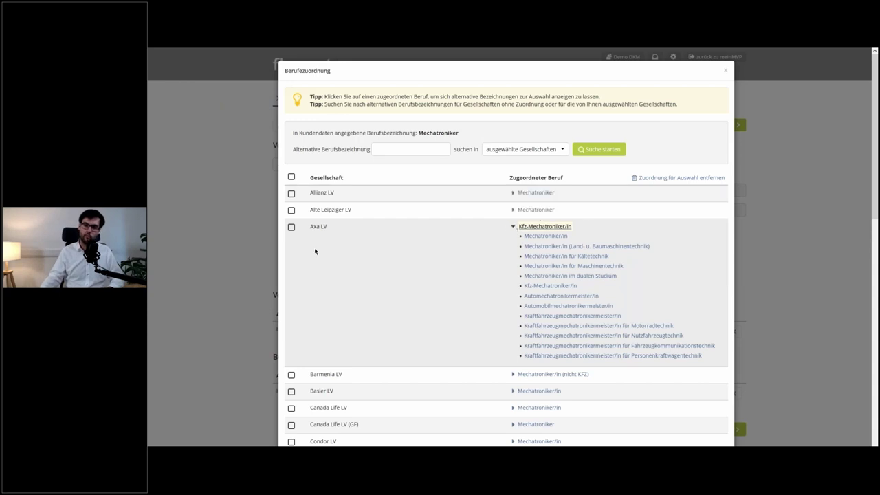
- Tick Axa LV, Alte Leipziger LV and Allianz LV for reassignment
{"action": "left_click", "coordinate": [291, 227]}
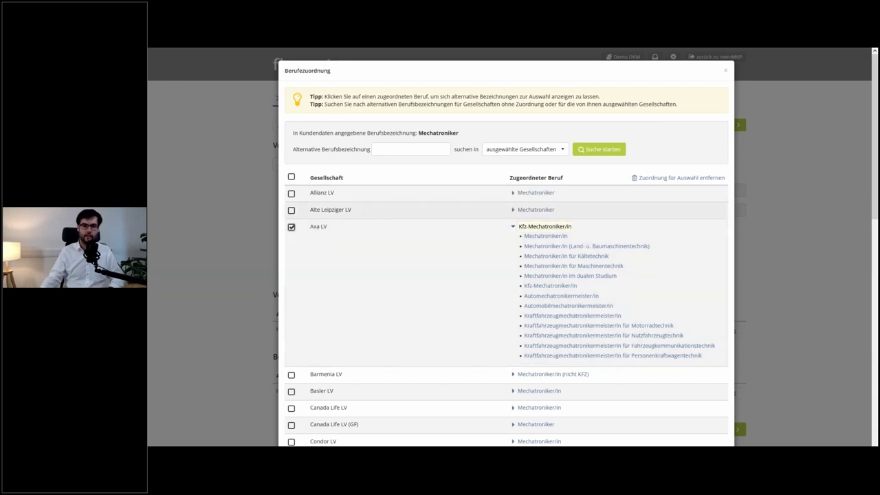
{"action": "left_click", "coordinate": [291, 210]}
{"action": "left_click", "coordinate": [292, 195]}
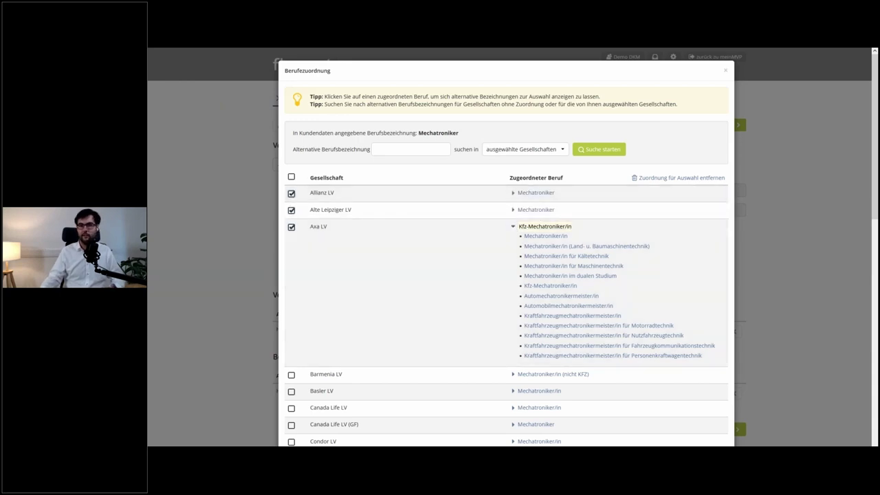
{"action": "left_click", "coordinate": [377, 147]}
- Search 'jurist' as the alternative job title for the marked insurers, then clear it
{"action": "type", "text": "ju"}
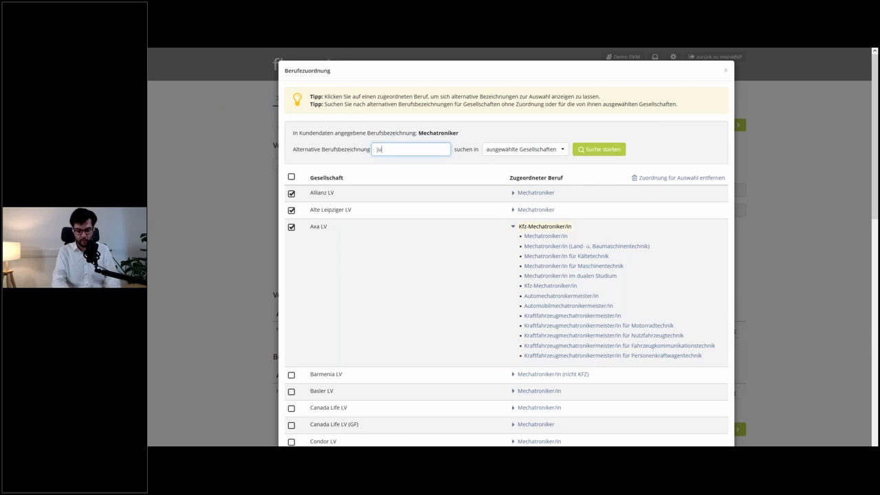
{"action": "type", "text": "rist"}
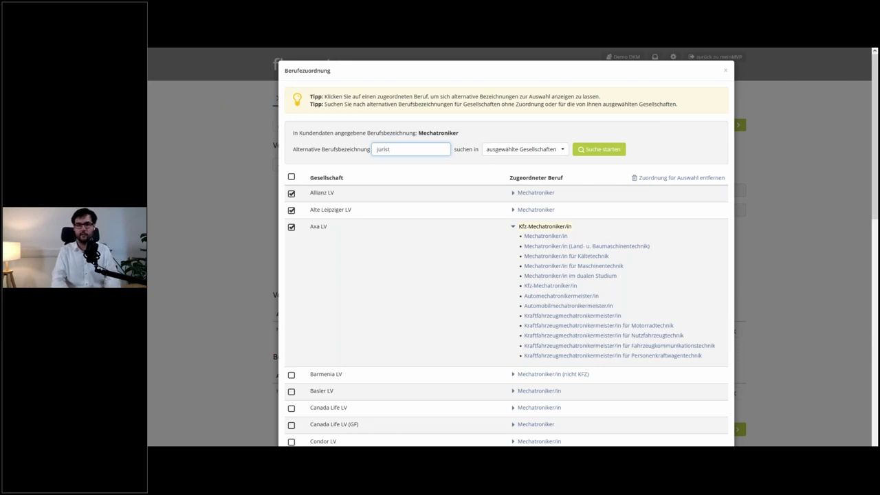
{"action": "key", "text": "Return"}
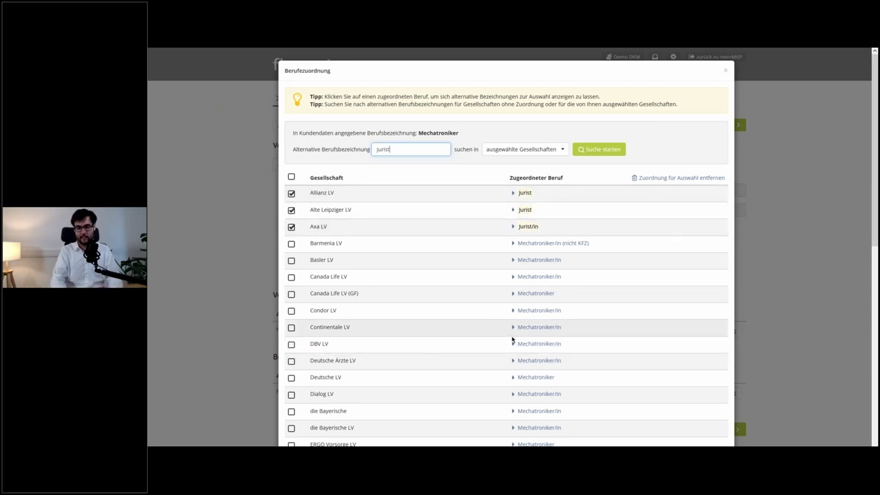
{"action": "key", "text": "ctrl+a"}
{"action": "key", "text": "BackSpace"}
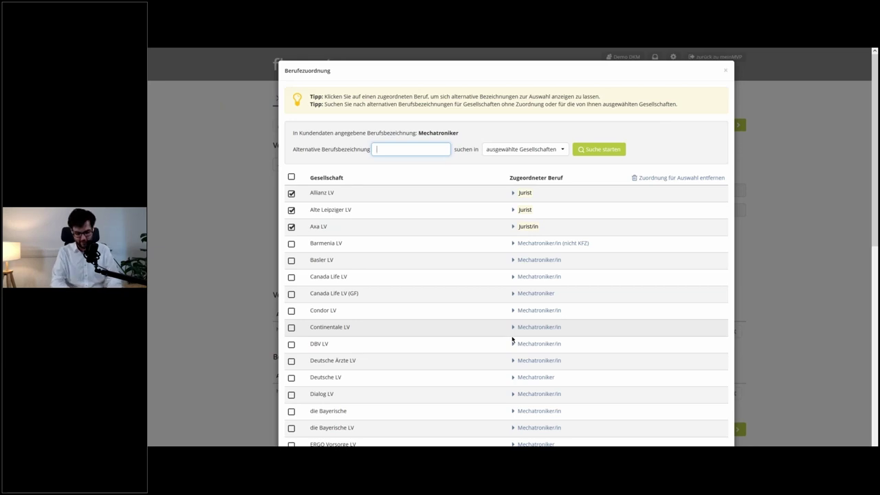
- Search 'mechatroniker' as the alternative title and save the occupation mapping
{"action": "type", "text": "mechatr"}
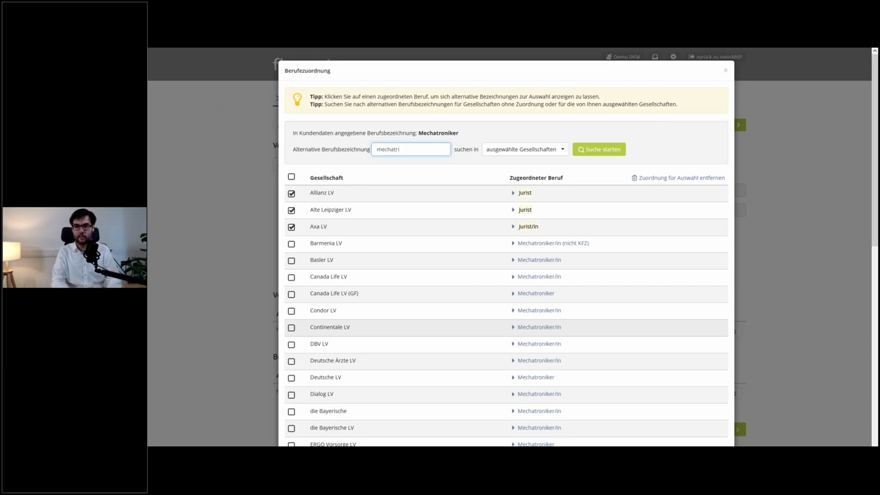
{"action": "type", "text": "oniker"}
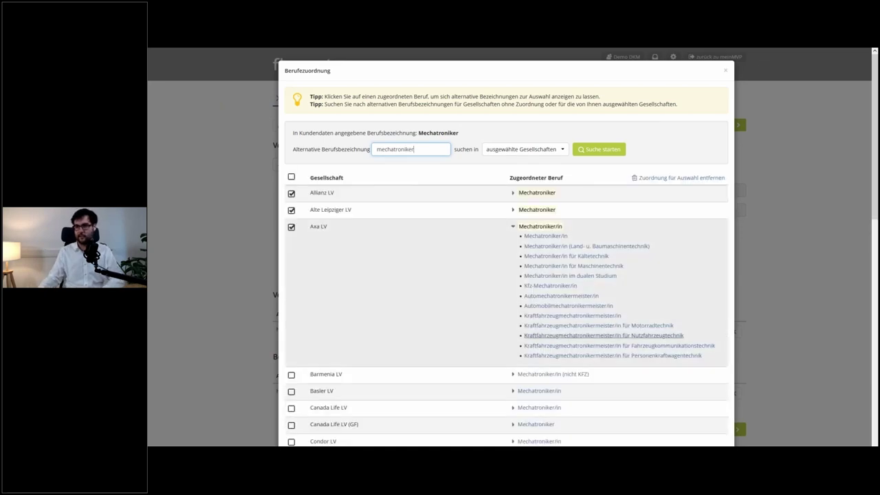
{"action": "scroll", "coordinate": [646, 278], "scroll_direction": "down", "scroll_amount": 4}
{"action": "scroll", "coordinate": [646, 277], "scroll_direction": "down", "scroll_amount": 5}
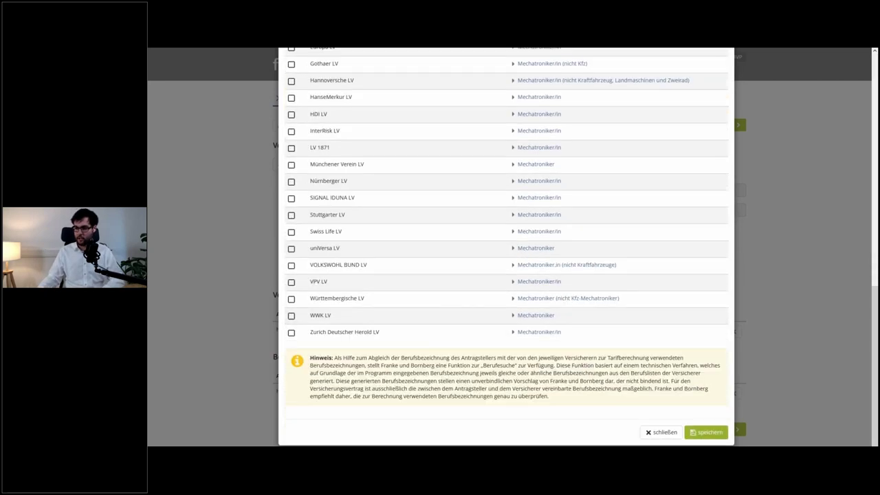
{"action": "left_click", "coordinate": [707, 433]}
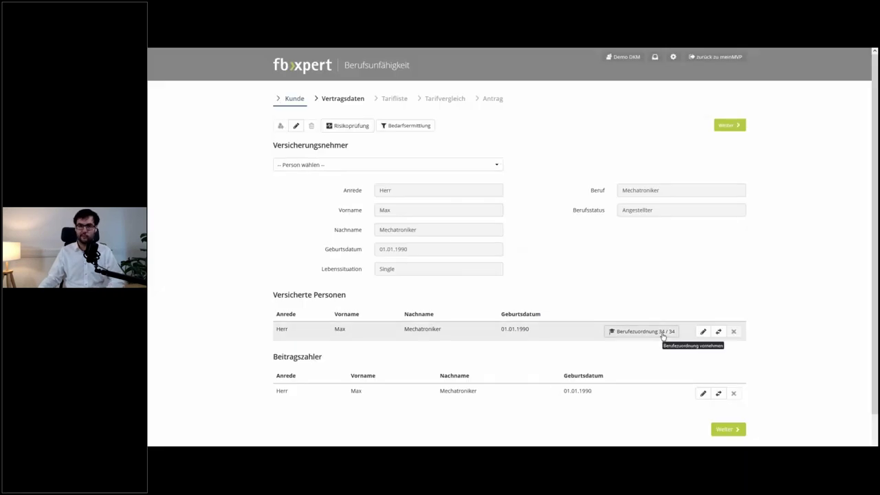
- On the contract data step, set the Vorgabewert amount to 2000
{"action": "left_click", "coordinate": [728, 429]}
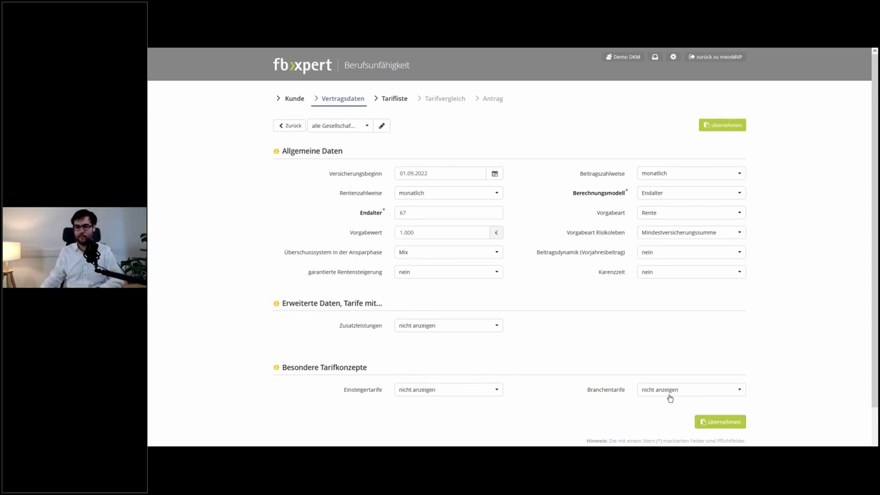
{"action": "left_click", "coordinate": [431, 233]}
{"action": "type", "text": "2000"}
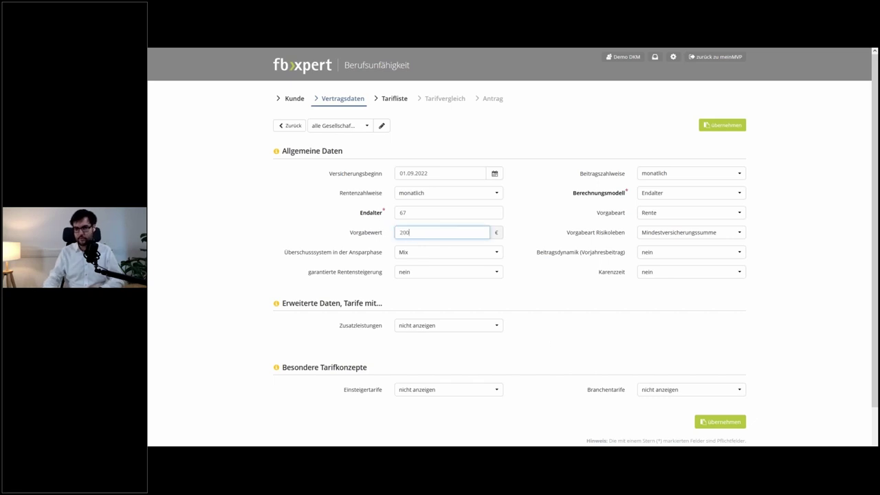
{"action": "left_click", "coordinate": [569, 253]}
- Set keine Risikoleben mit BUZ, surplus system Beitragsverrechnung, and Zusatzleistungen auch anzeigen
{"action": "scroll", "coordinate": [619, 220], "scroll_direction": "down", "scroll_amount": 2}
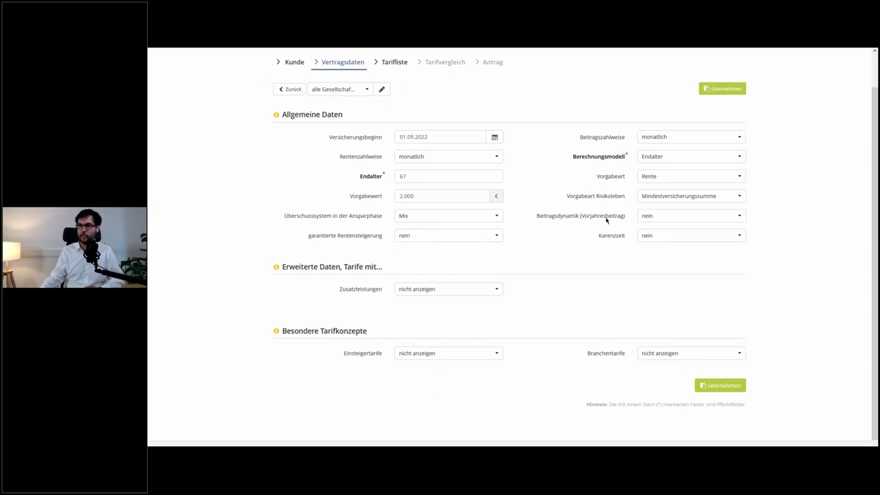
{"action": "left_click", "coordinate": [690, 188]}
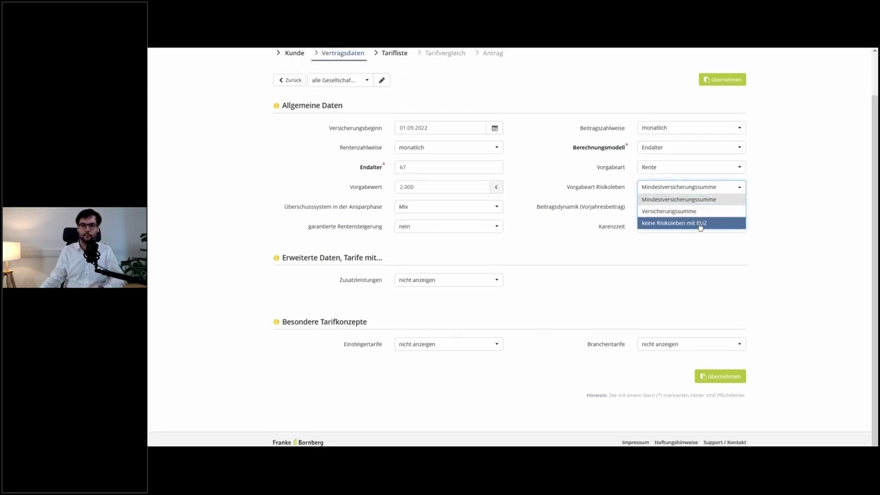
{"action": "left_click", "coordinate": [700, 224]}
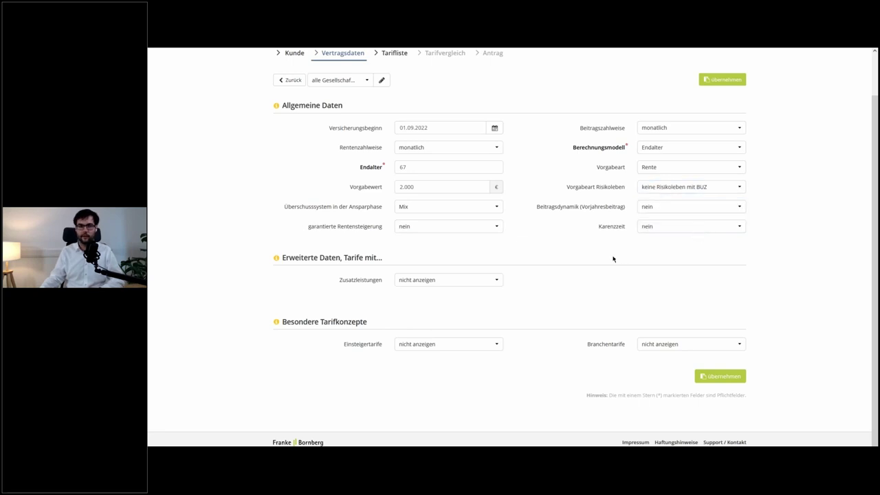
{"action": "left_click", "coordinate": [486, 205]}
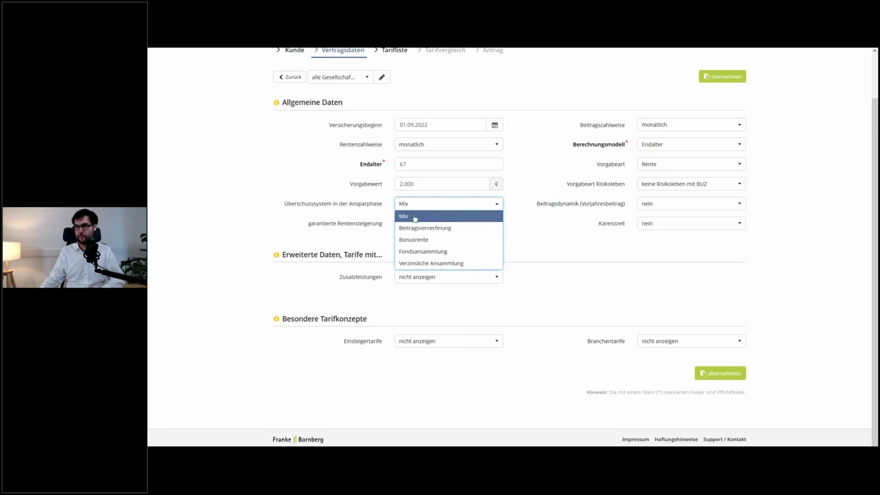
{"action": "left_click", "coordinate": [472, 229]}
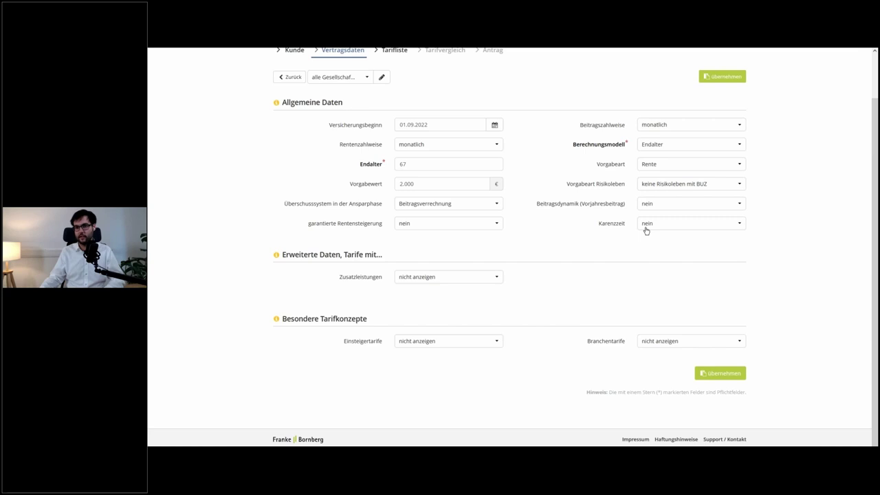
{"action": "left_click", "coordinate": [500, 278]}
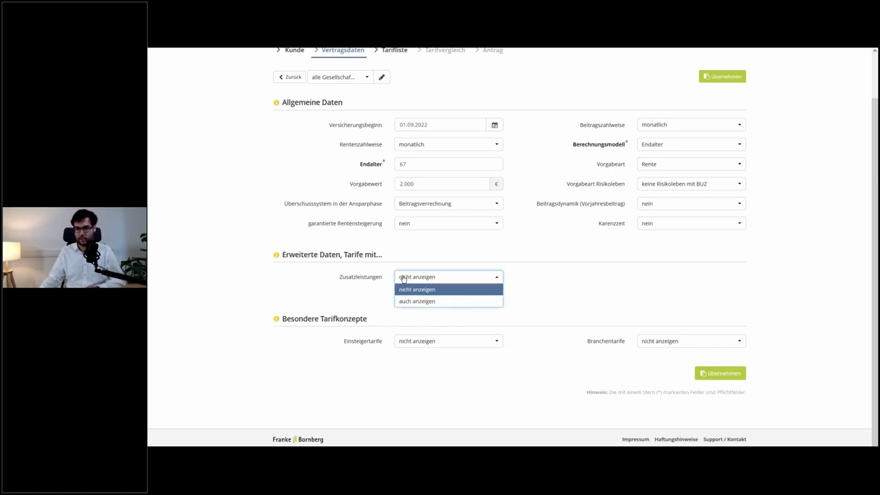
{"action": "left_click", "coordinate": [464, 303]}
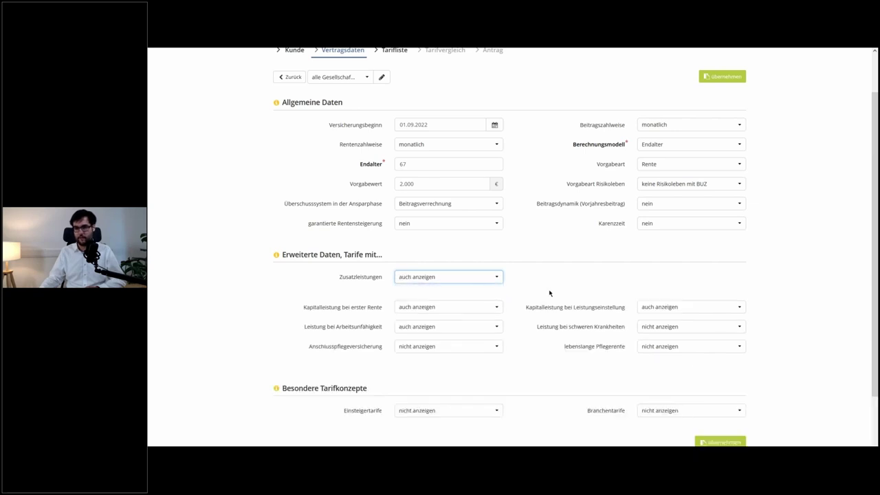
- Set Kapitalleistung bei erster Rente to nur anzeigen, after briefly choosing nicht anzeigen
{"action": "scroll", "coordinate": [550, 293], "scroll_direction": "down", "scroll_amount": 1}
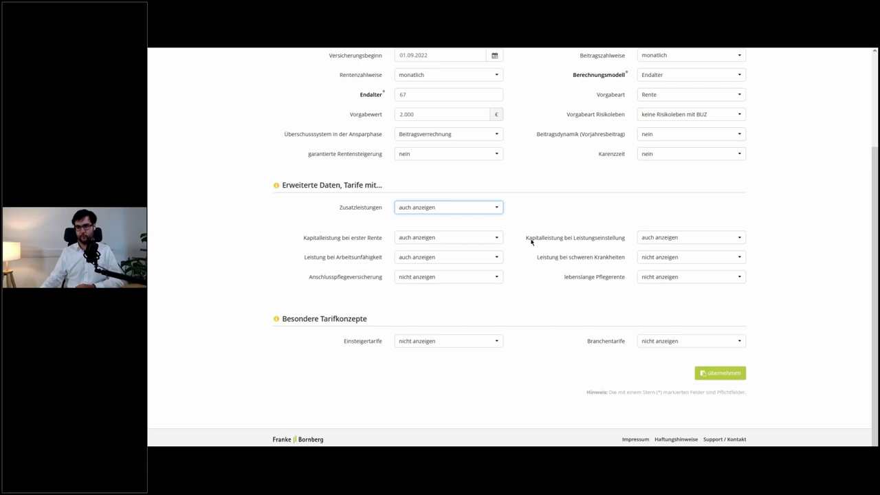
{"action": "left_click", "coordinate": [488, 238]}
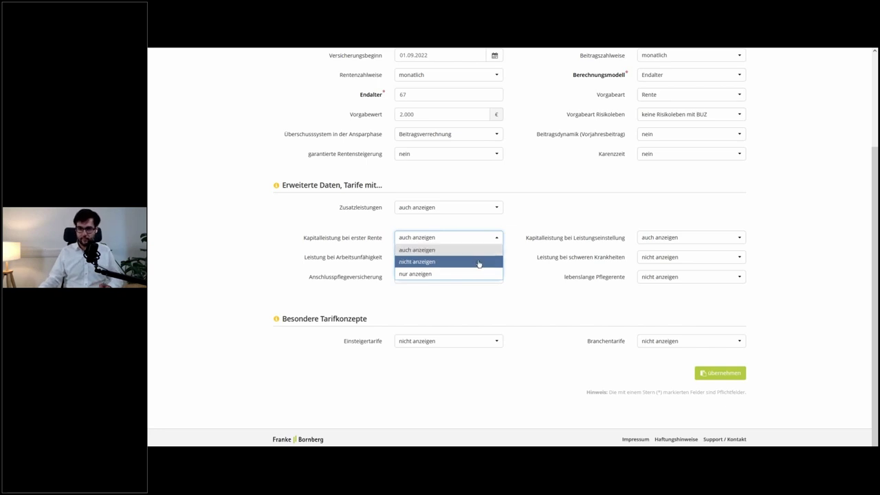
{"action": "left_click", "coordinate": [478, 264]}
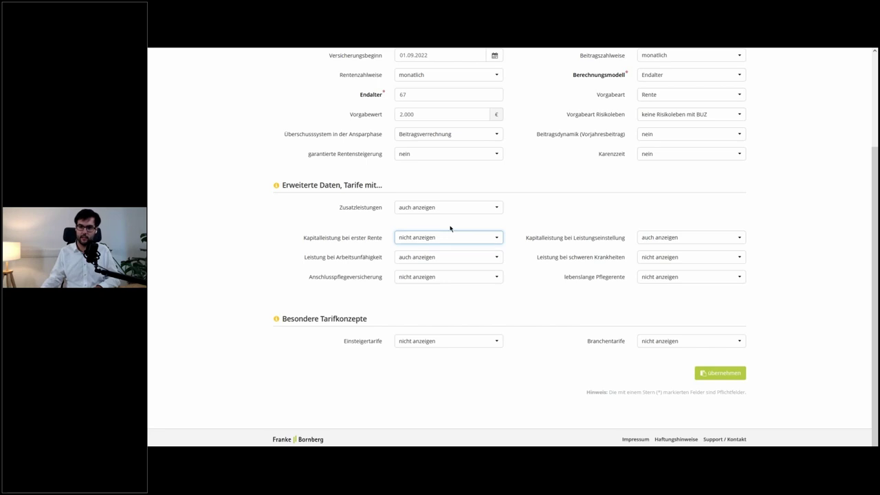
{"action": "left_click", "coordinate": [469, 236]}
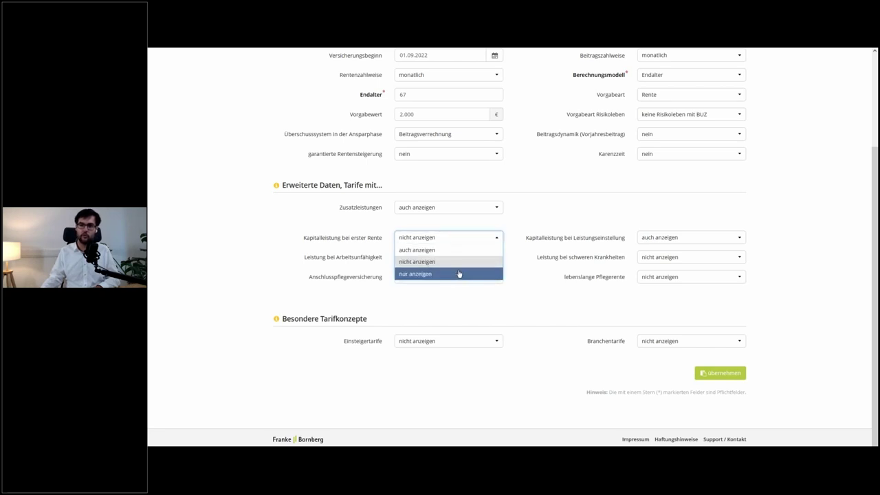
{"action": "left_click", "coordinate": [459, 275]}
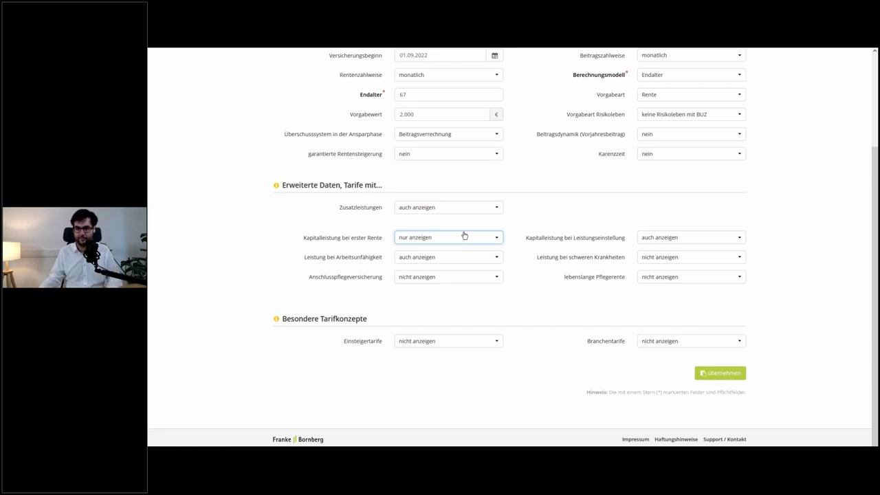
{"action": "left_click", "coordinate": [466, 206]}
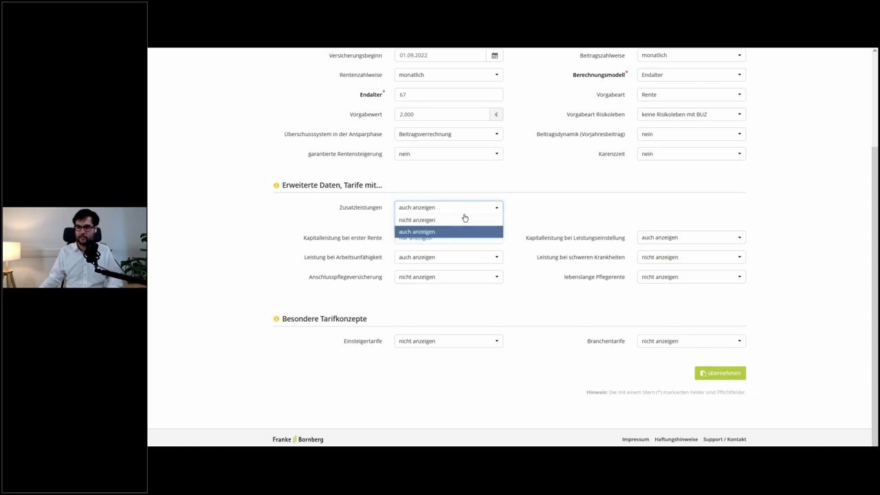
- Set Zusatzleistungen and Einsteigertarife to nicht anzeigen, keeping Beitragsstufen at alle Varianten
{"action": "left_click", "coordinate": [465, 220]}
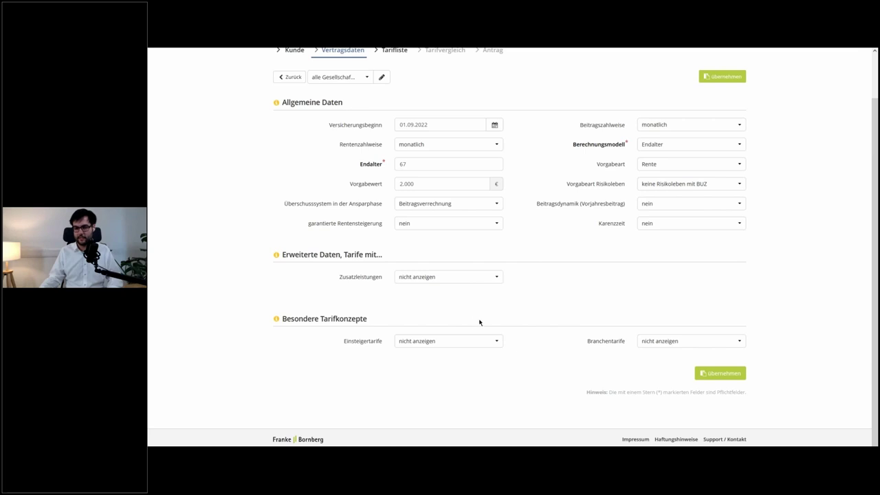
{"action": "left_click", "coordinate": [487, 340]}
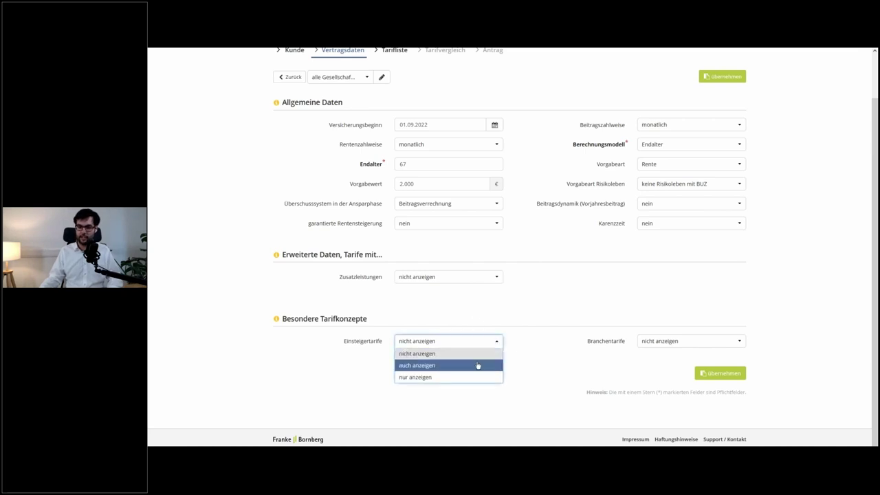
{"action": "left_click", "coordinate": [478, 365]}
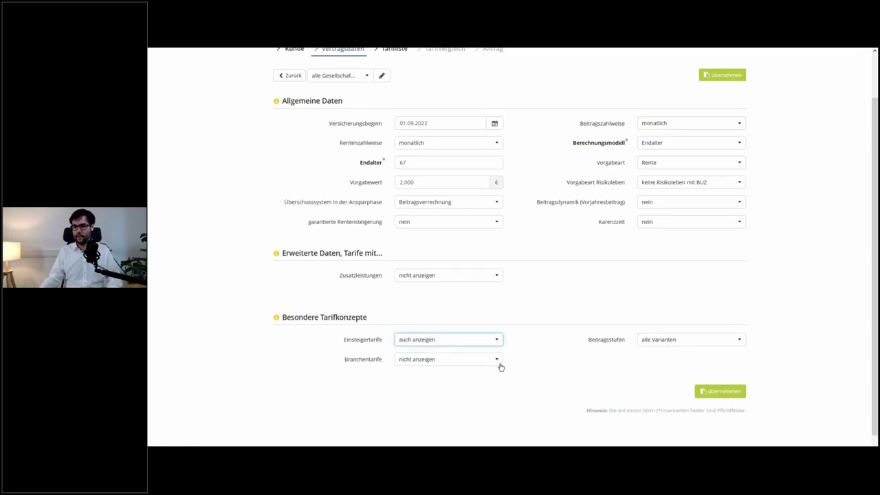
{"action": "scroll", "coordinate": [631, 323], "scroll_direction": "down", "scroll_amount": 1}
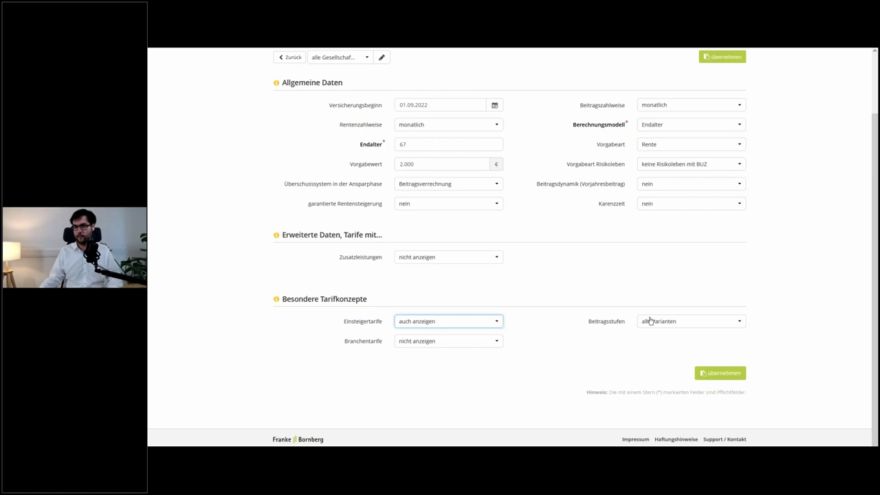
{"action": "left_click", "coordinate": [652, 322]}
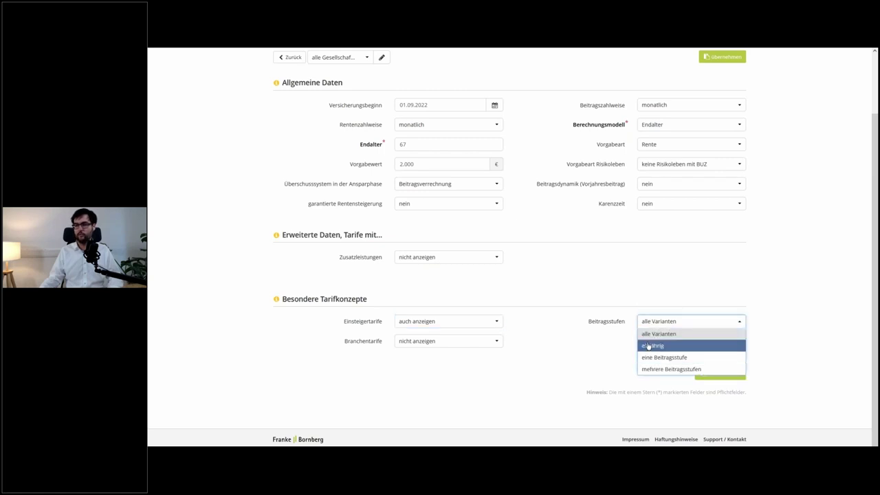
{"action": "left_click", "coordinate": [475, 323]}
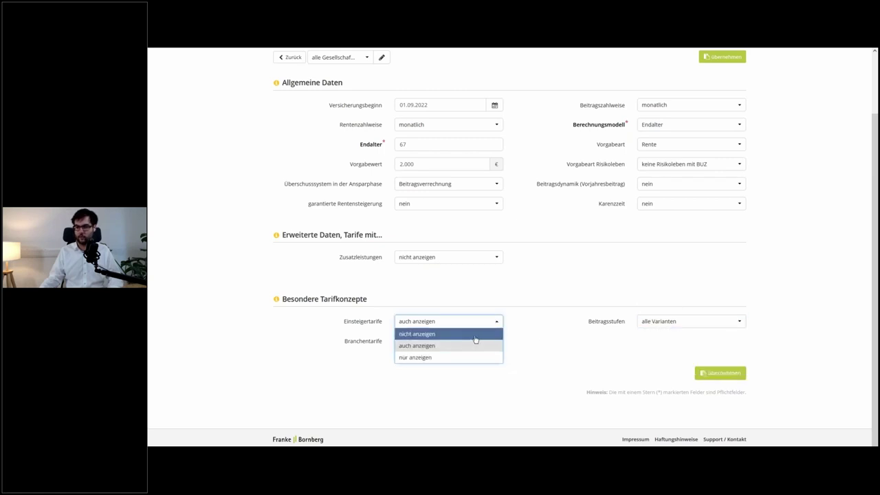
{"action": "left_click", "coordinate": [474, 335]}
- Keep Branchentarife at nicht anzeigen and submit the contract data with Übernehmen
{"action": "left_click", "coordinate": [668, 341]}
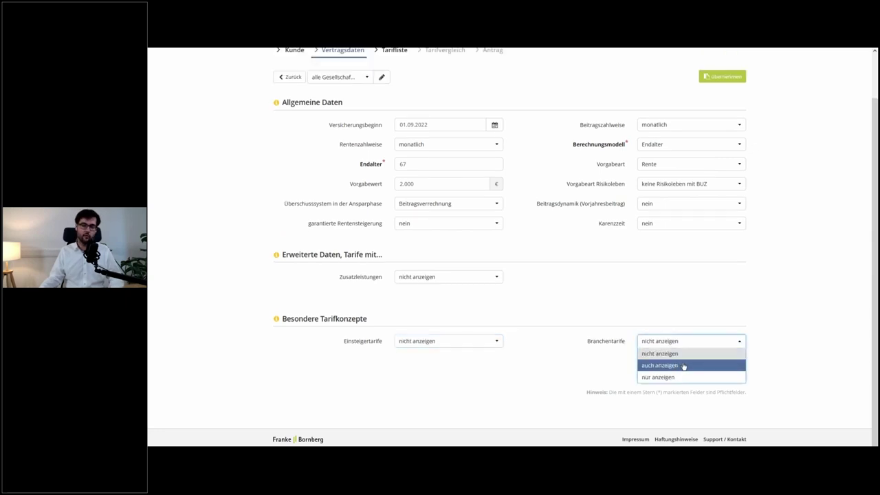
{"action": "left_click", "coordinate": [597, 343]}
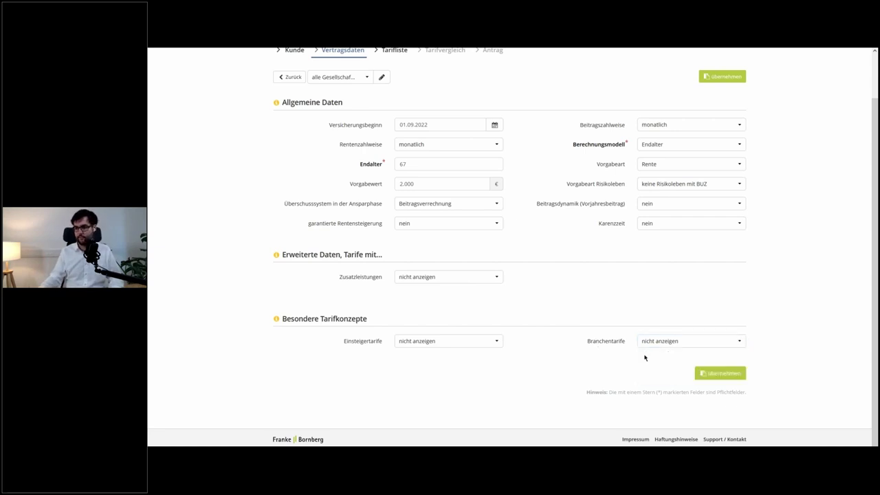
{"action": "left_click", "coordinate": [722, 373]}
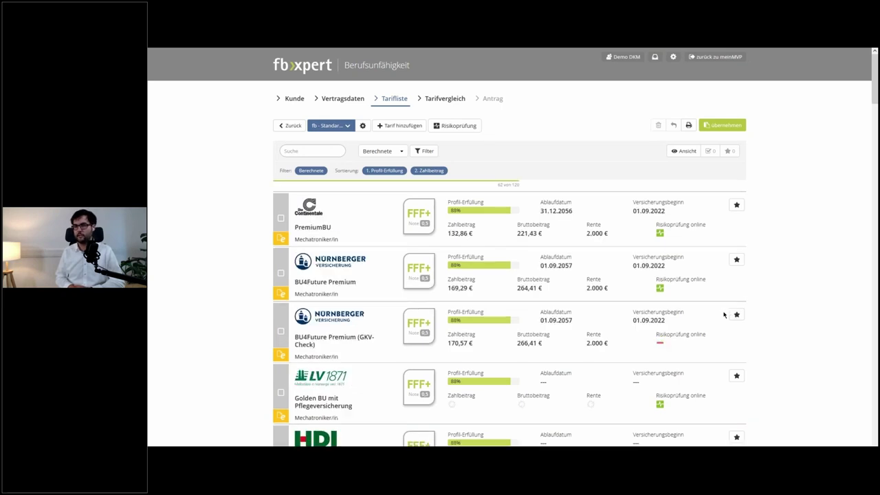
{"action": "scroll", "coordinate": [740, 310], "scroll_direction": "down", "scroll_amount": 2}
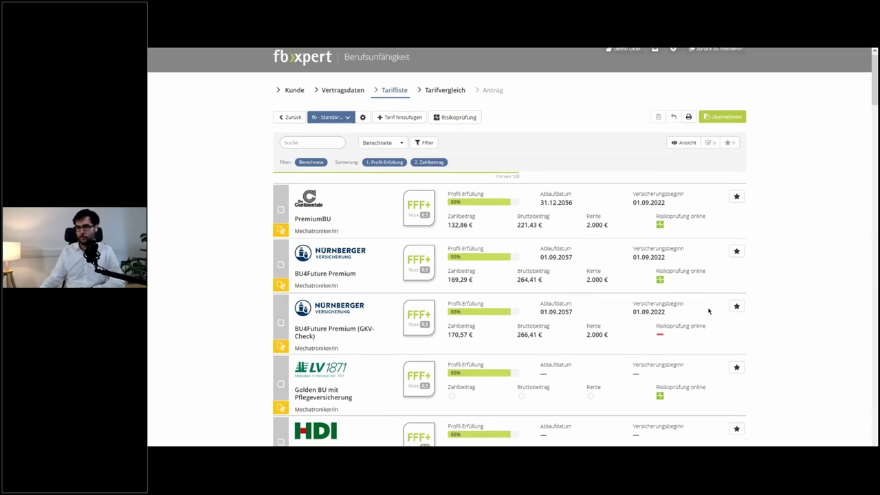
{"action": "scroll", "coordinate": [769, 262], "scroll_direction": "down", "scroll_amount": 4}
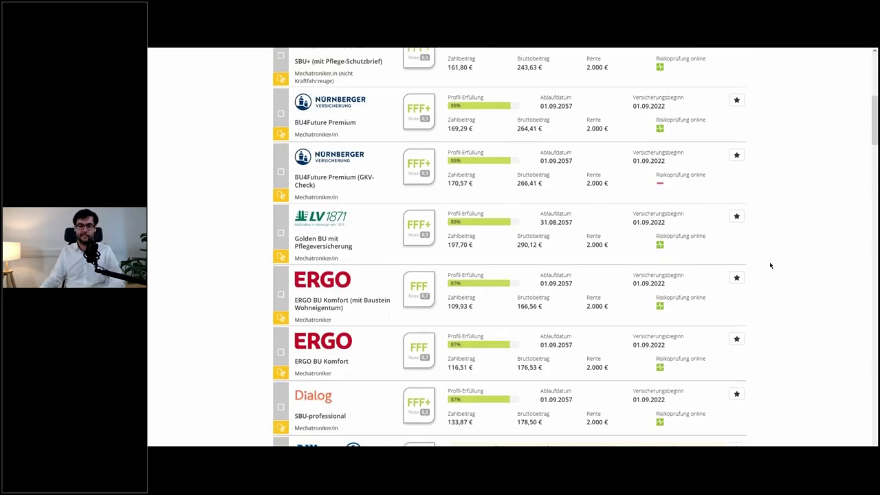
{"action": "scroll", "coordinate": [773, 264], "scroll_direction": "down", "scroll_amount": 3}
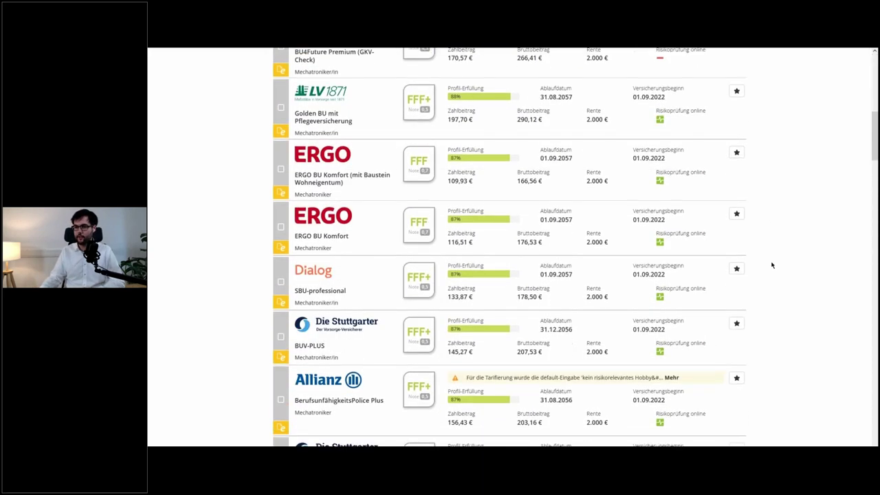
{"action": "scroll", "coordinate": [774, 264], "scroll_direction": "down", "scroll_amount": 3}
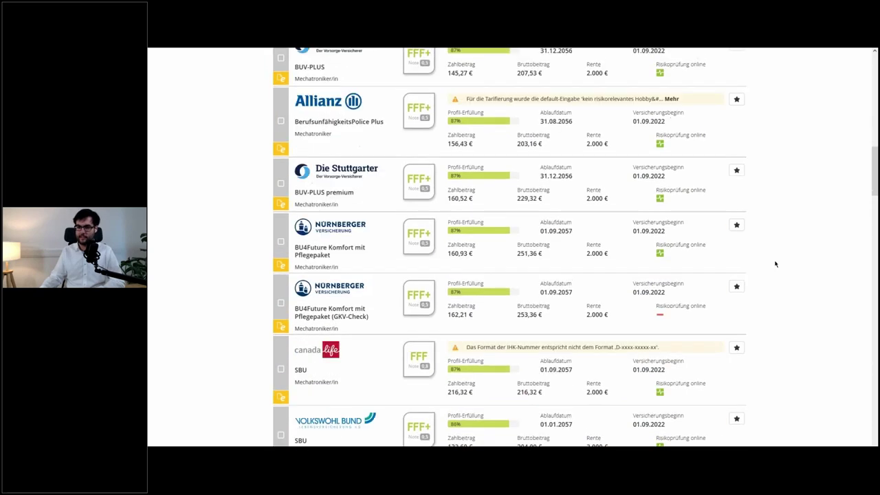
{"action": "scroll", "coordinate": [775, 263], "scroll_direction": "down", "scroll_amount": 1}
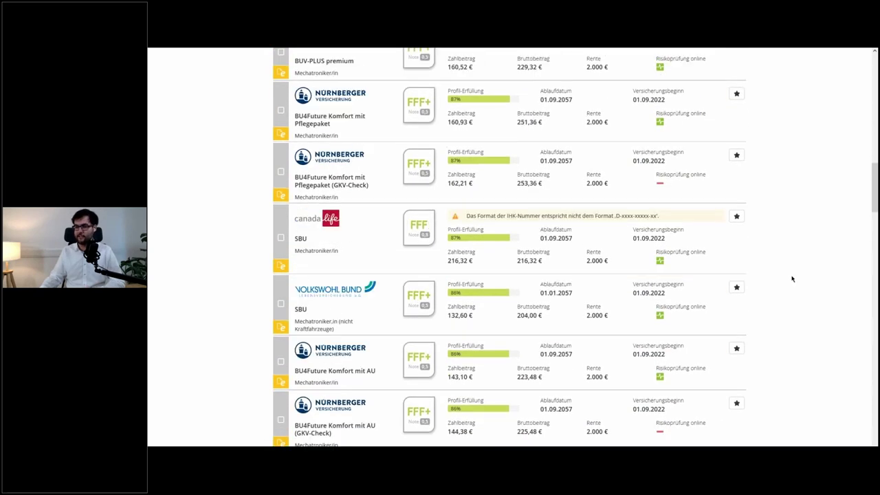
{"action": "scroll", "coordinate": [792, 279], "scroll_direction": "down", "scroll_amount": 1}
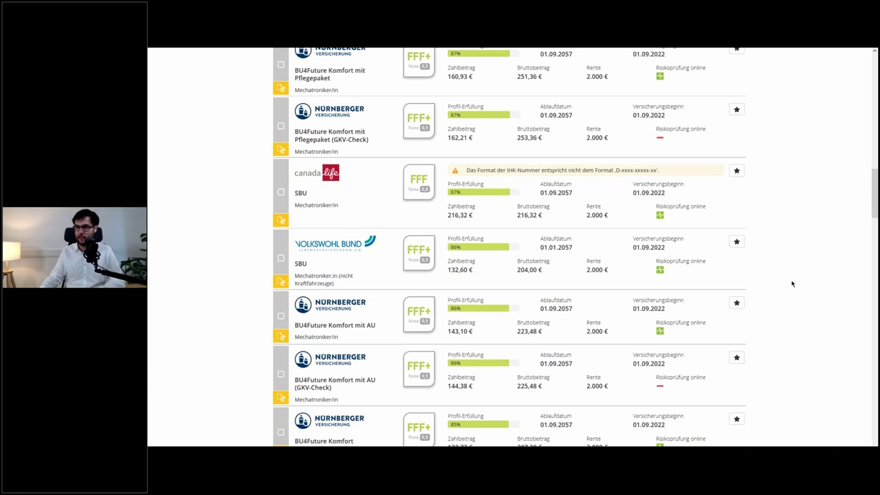
{"action": "scroll", "coordinate": [792, 283], "scroll_direction": "down", "scroll_amount": 3}
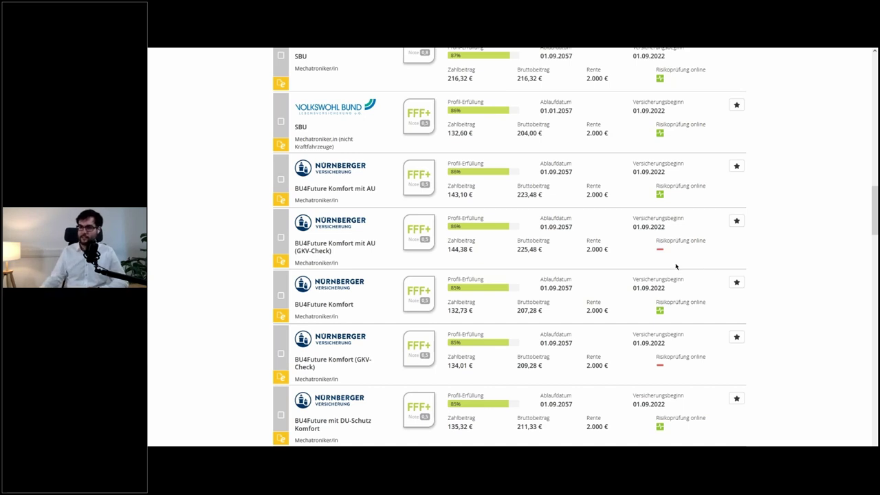
{"action": "scroll", "coordinate": [678, 266], "scroll_direction": "up", "scroll_amount": 4}
{"action": "scroll", "coordinate": [677, 267], "scroll_direction": "up", "scroll_amount": 15}
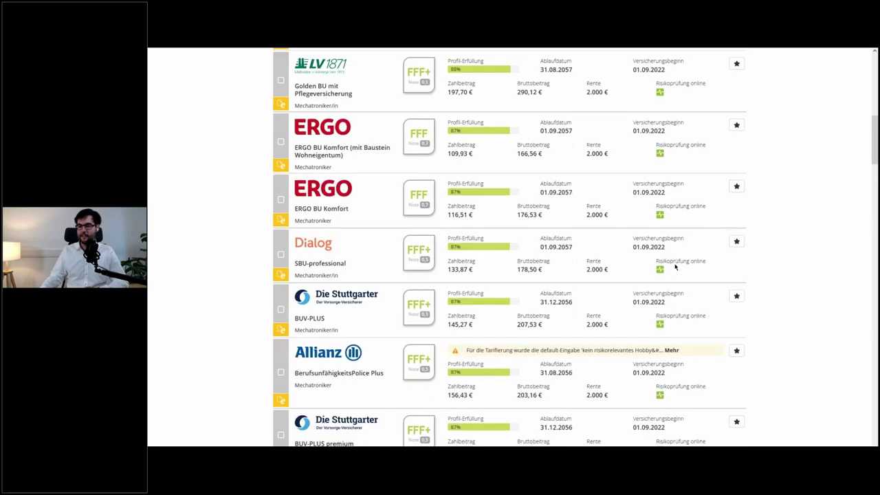
{"action": "scroll", "coordinate": [678, 266], "scroll_direction": "up", "scroll_amount": 1}
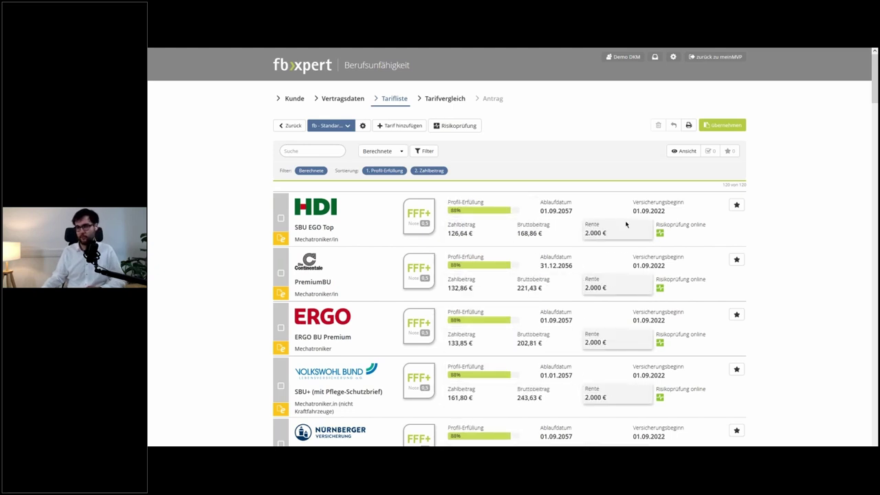
- Hide the Versicherungsbeginn value on all tariff cards through the Ansicht display settings
{"action": "left_click", "coordinate": [676, 152]}
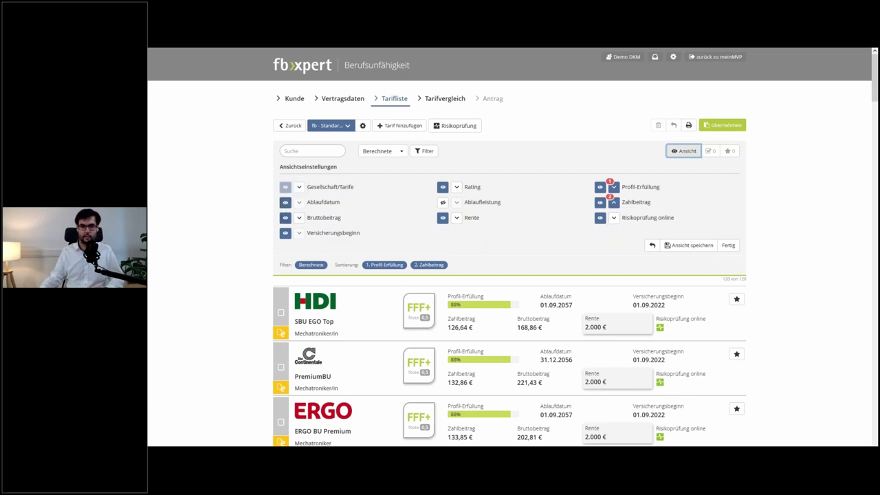
{"action": "left_click", "coordinate": [286, 234]}
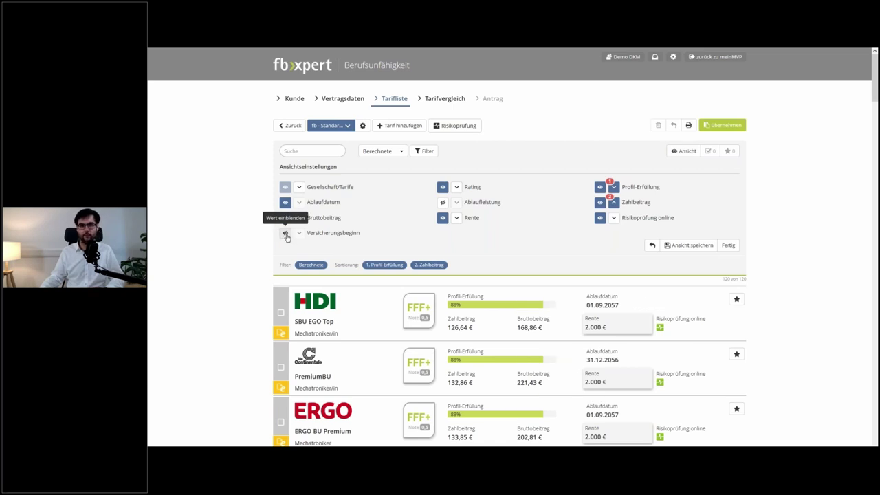
{"action": "scroll", "coordinate": [286, 236], "scroll_direction": "down", "scroll_amount": 1}
{"action": "left_click", "coordinate": [286, 187]}
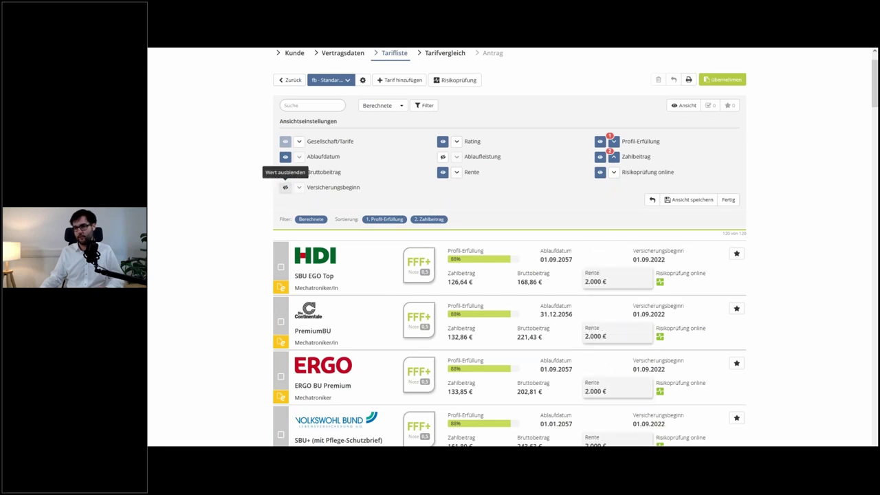
{"action": "left_click", "coordinate": [286, 190]}
{"action": "scroll", "coordinate": [631, 267], "scroll_direction": "down", "scroll_amount": 5}
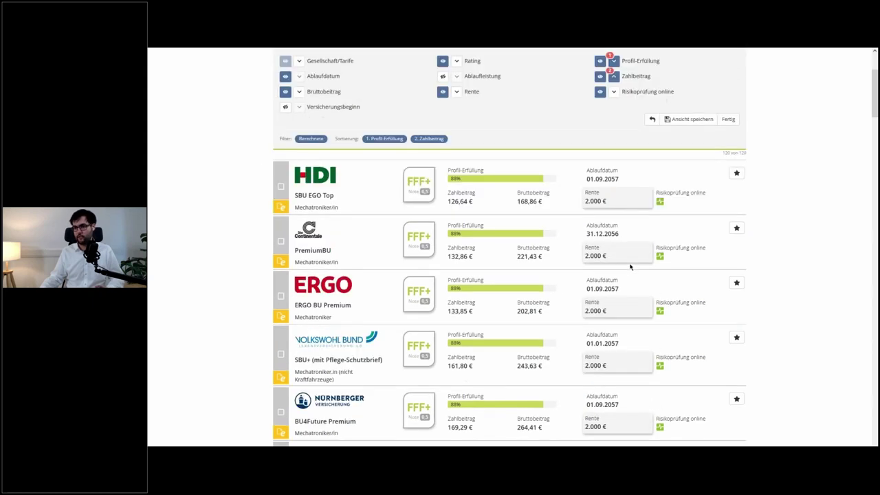
{"action": "scroll", "coordinate": [630, 267], "scroll_direction": "up", "scroll_amount": 6}
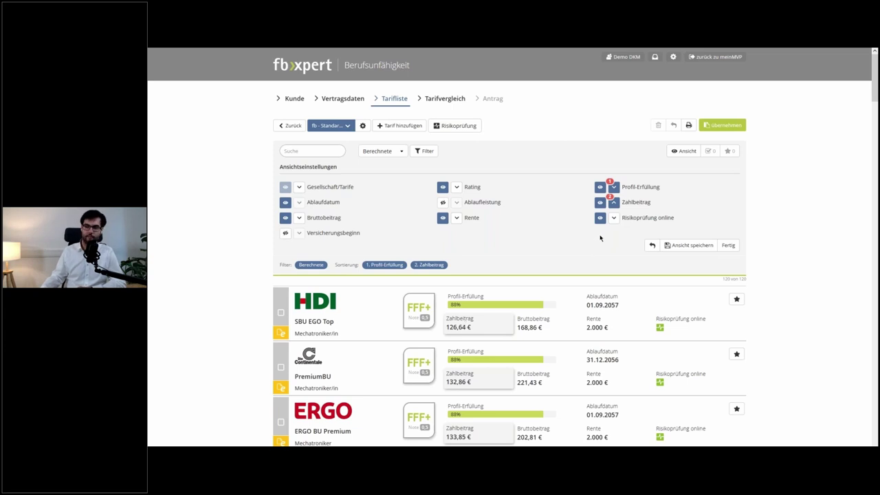
- Replace the Zahlbeitrag sort with Bruttobeitrag as the second criterion after Profil-Erfüllung
{"action": "left_click", "coordinate": [615, 204]}
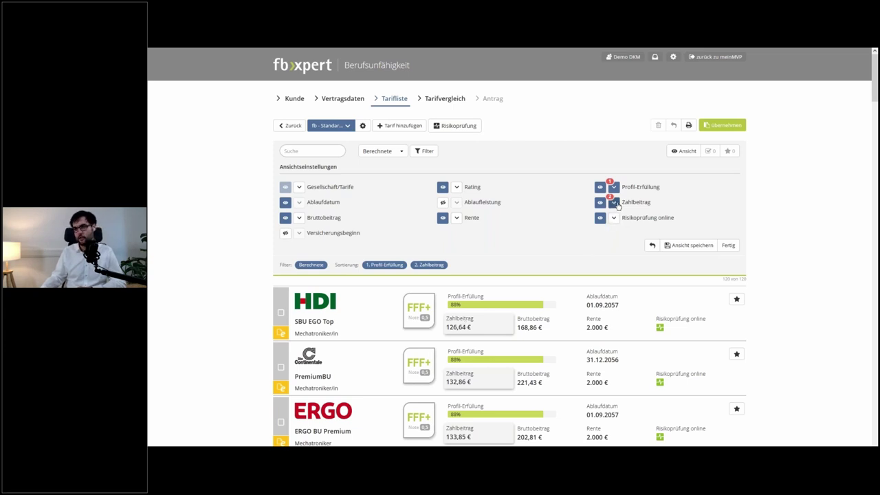
{"action": "left_click", "coordinate": [616, 204]}
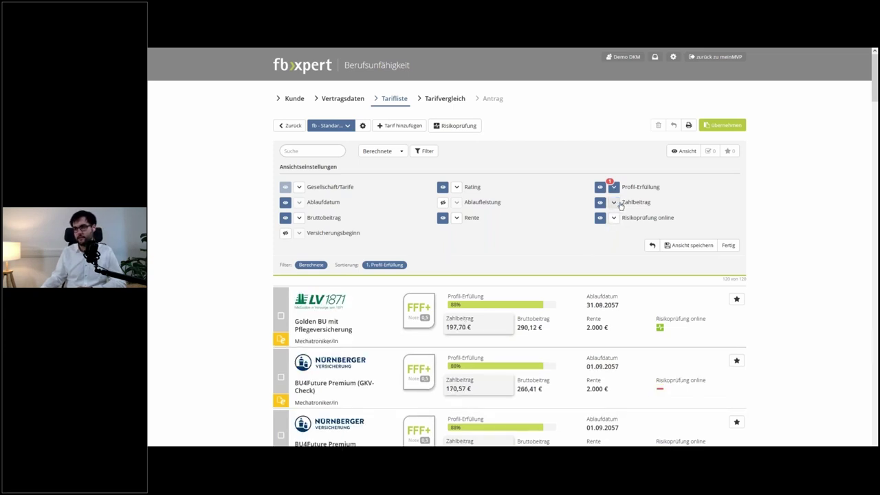
{"action": "left_click", "coordinate": [299, 218]}
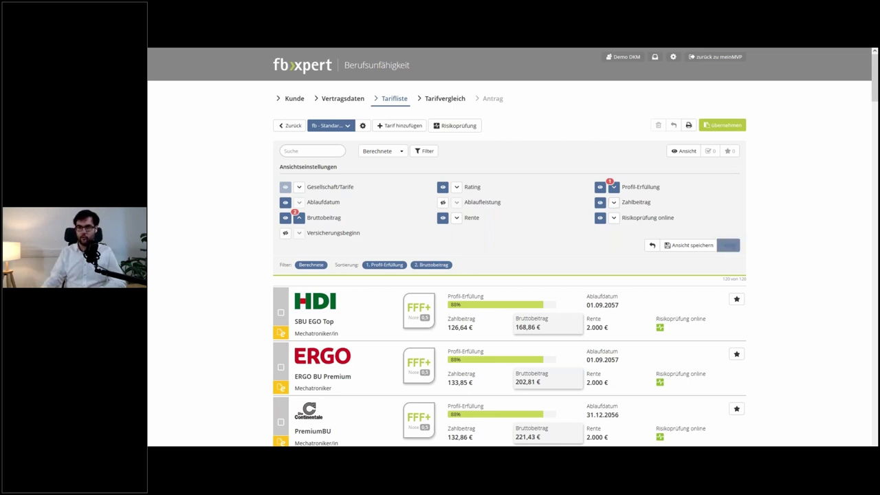
{"action": "left_click", "coordinate": [727, 246]}
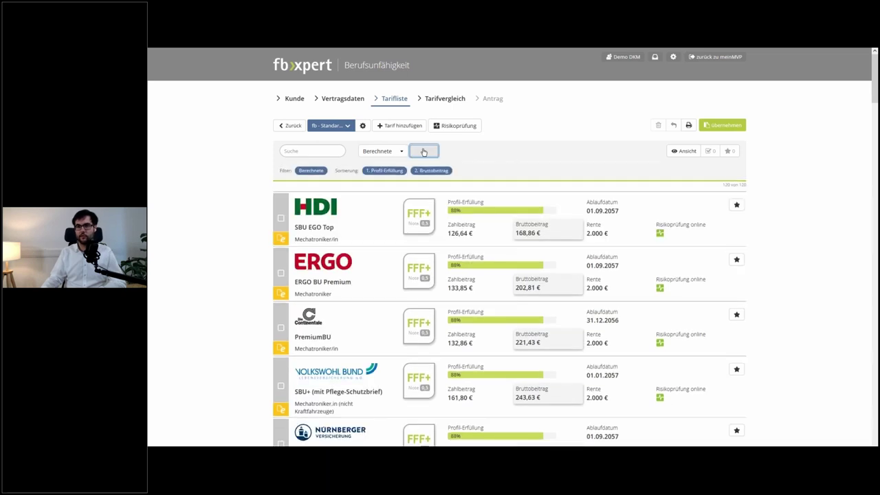
{"action": "left_click", "coordinate": [424, 151]}
{"action": "left_click", "coordinate": [424, 151]}
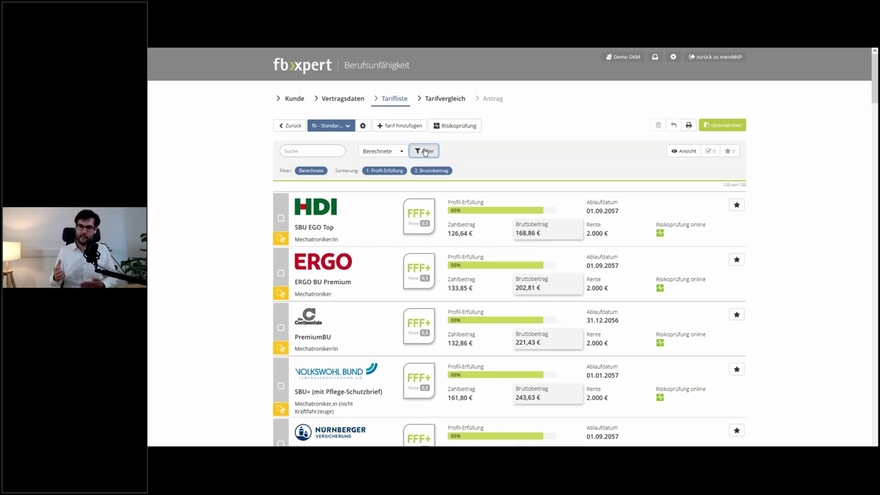
- Highlight the Zahlbeitrag amounts on the tariff cards and scroll through the ranked list
{"action": "left_click", "coordinate": [460, 233]}
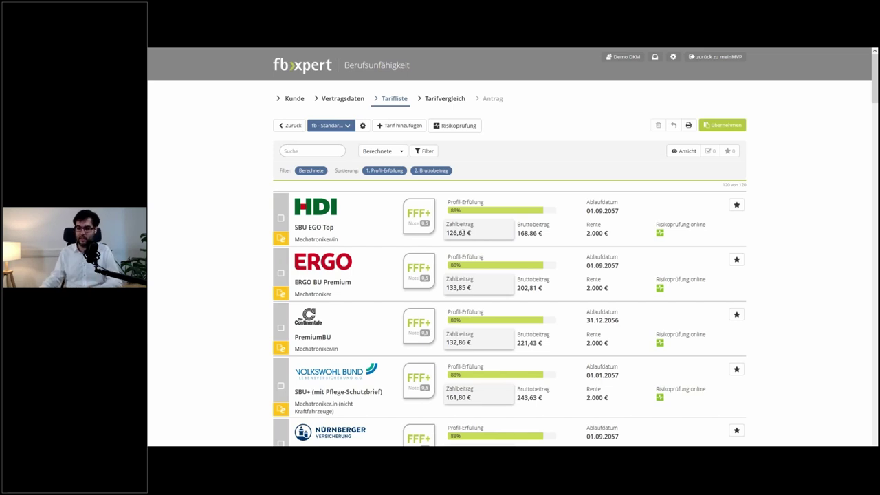
{"action": "scroll", "coordinate": [467, 233], "scroll_direction": "down", "scroll_amount": 3}
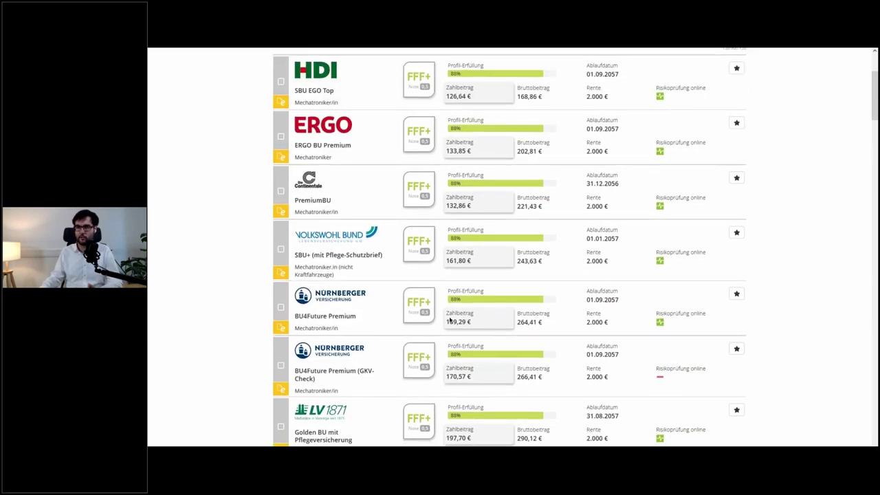
{"action": "scroll", "coordinate": [450, 320], "scroll_direction": "up", "scroll_amount": 1}
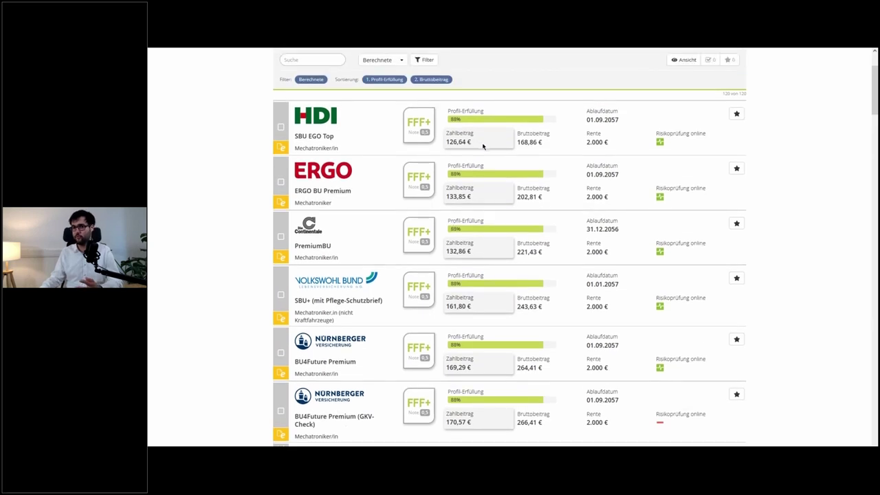
{"action": "scroll", "coordinate": [492, 311], "scroll_direction": "down", "scroll_amount": 4}
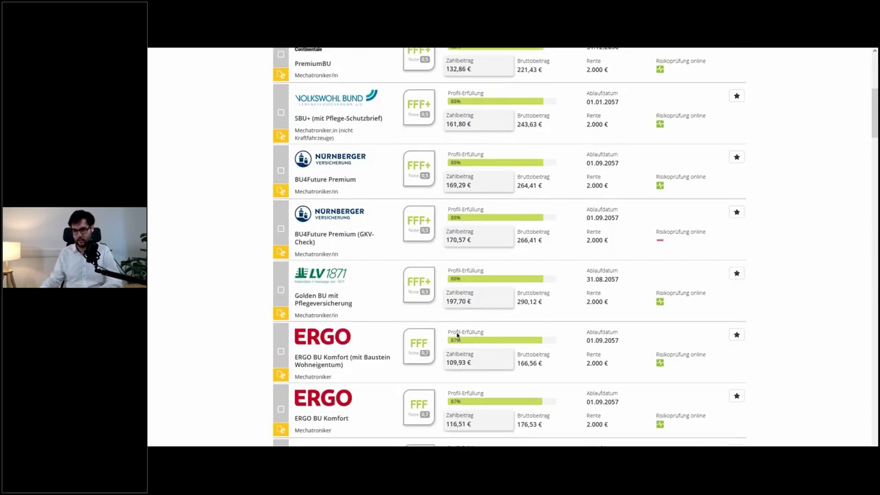
{"action": "scroll", "coordinate": [448, 300], "scroll_direction": "down", "scroll_amount": 1}
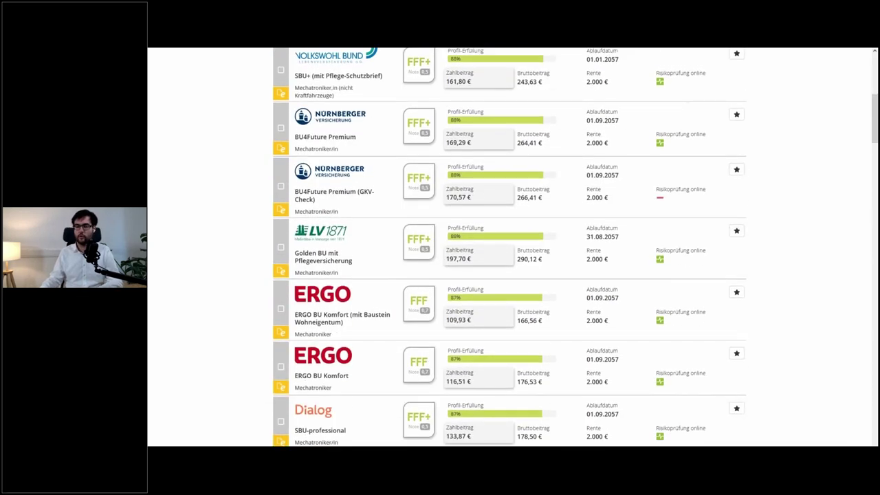
{"action": "scroll", "coordinate": [448, 299], "scroll_direction": "up", "scroll_amount": 7}
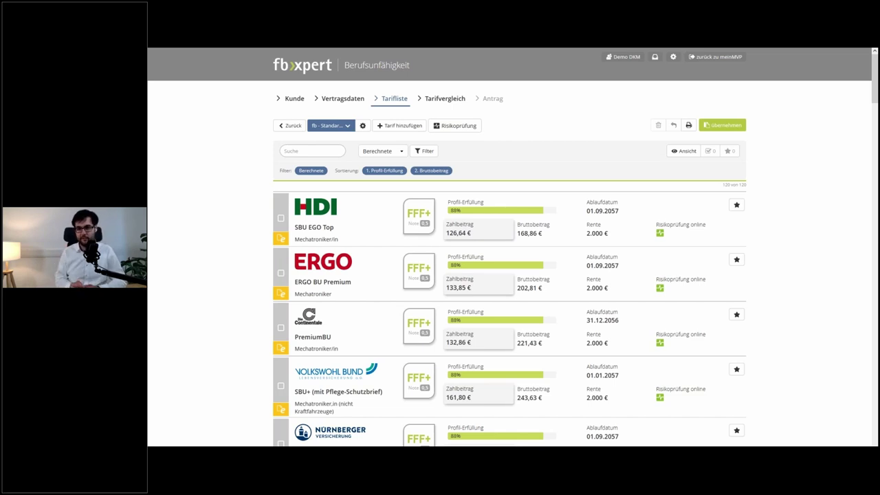
{"action": "scroll", "coordinate": [346, 266], "scroll_direction": "down", "scroll_amount": 5}
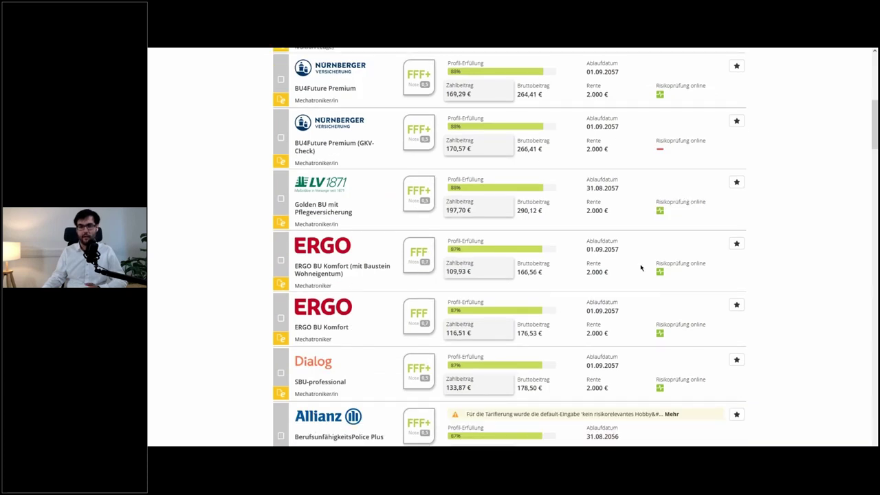
{"action": "scroll", "coordinate": [633, 267], "scroll_direction": "down", "scroll_amount": 3}
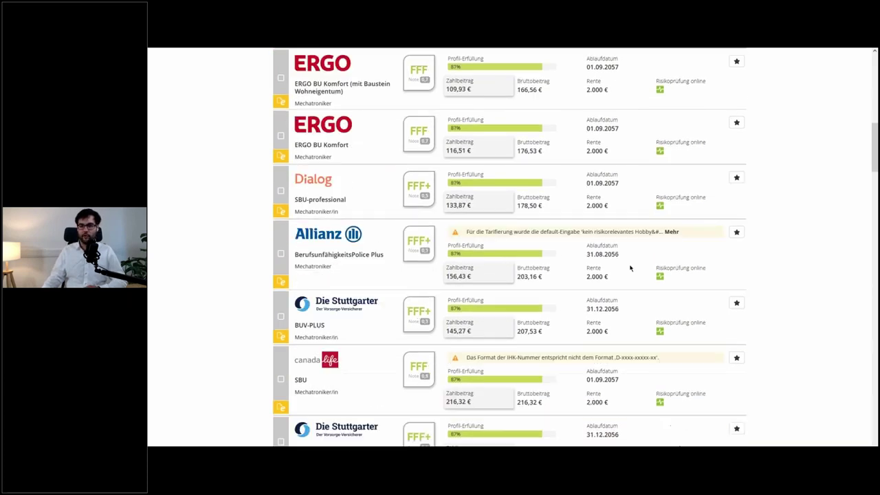
{"action": "scroll", "coordinate": [626, 267], "scroll_direction": "up", "scroll_amount": 8}
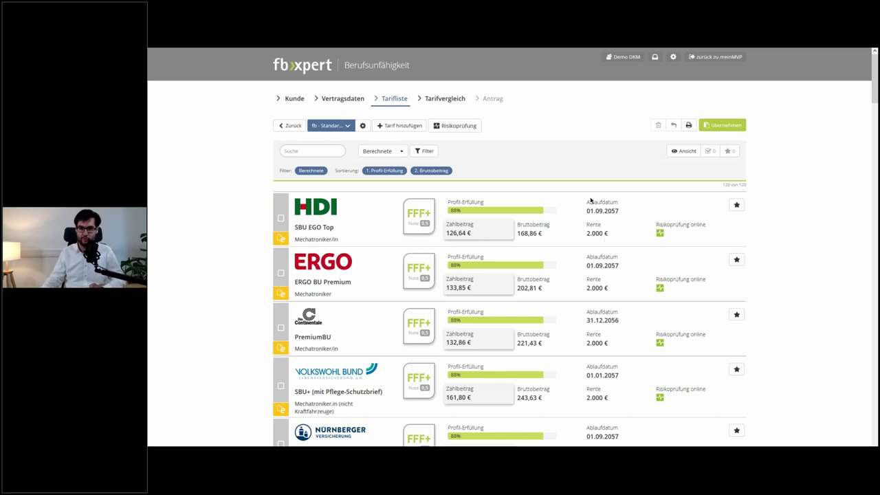
- Choose Neue Risikoprüfung from the Risikoprüfung menu
{"action": "left_click", "coordinate": [460, 128]}
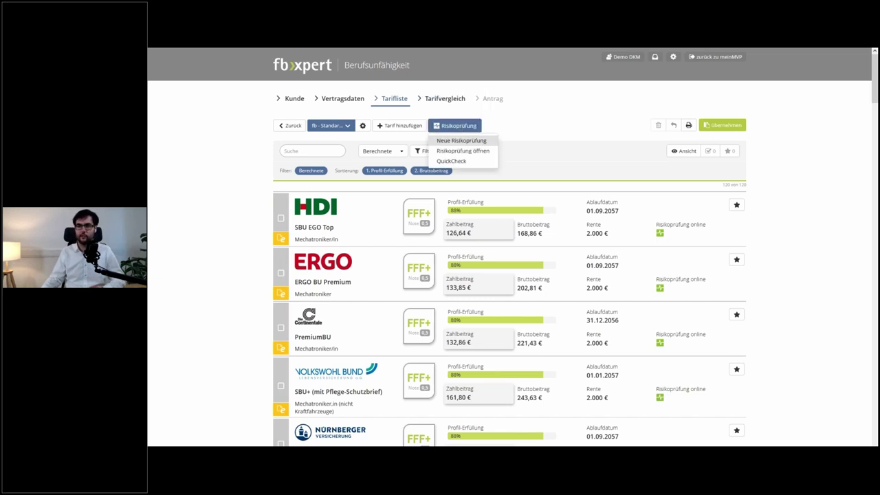
{"action": "left_click", "coordinate": [464, 140]}
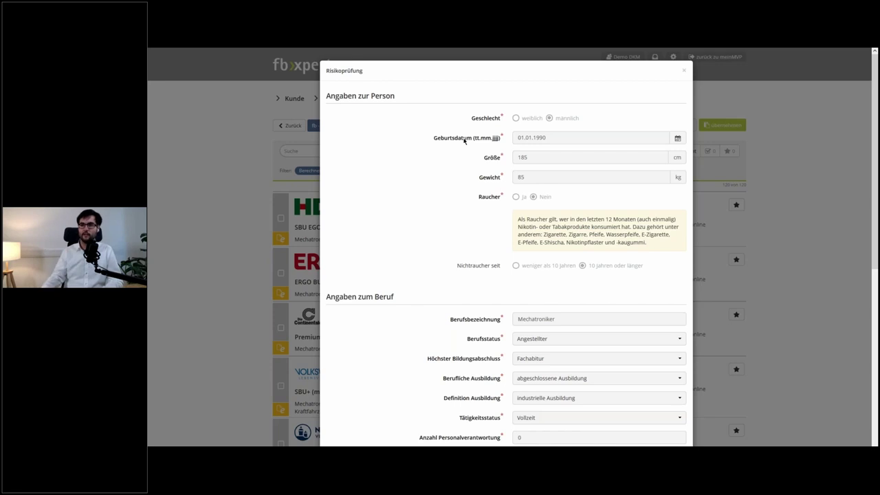
- Check the prefilled Mechatroniker and 2.000 € pension details, then start the risk check
{"action": "scroll", "coordinate": [465, 140], "scroll_direction": "down", "scroll_amount": 5}
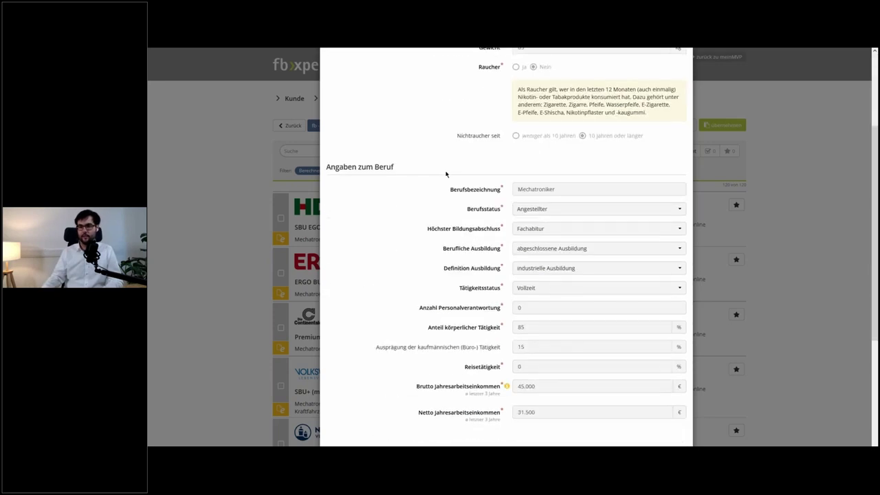
{"action": "scroll", "coordinate": [445, 174], "scroll_direction": "down", "scroll_amount": 4}
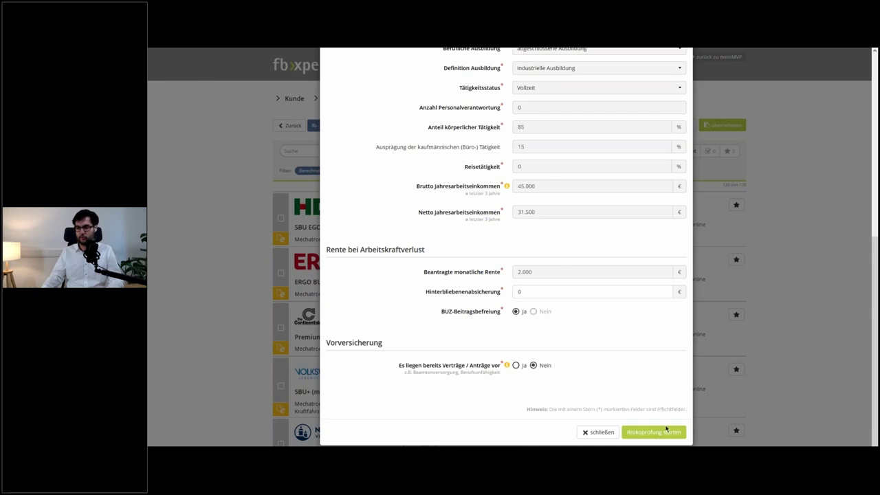
{"action": "left_click", "coordinate": [664, 433]}
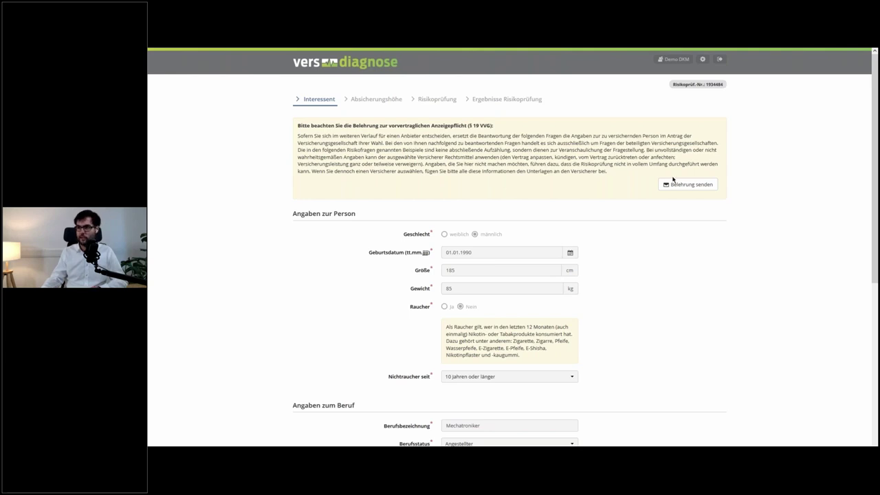
- Open the Belehrung versenden form for the §19 Abs. 5 VVG disclosure notice
{"action": "left_click", "coordinate": [696, 184]}
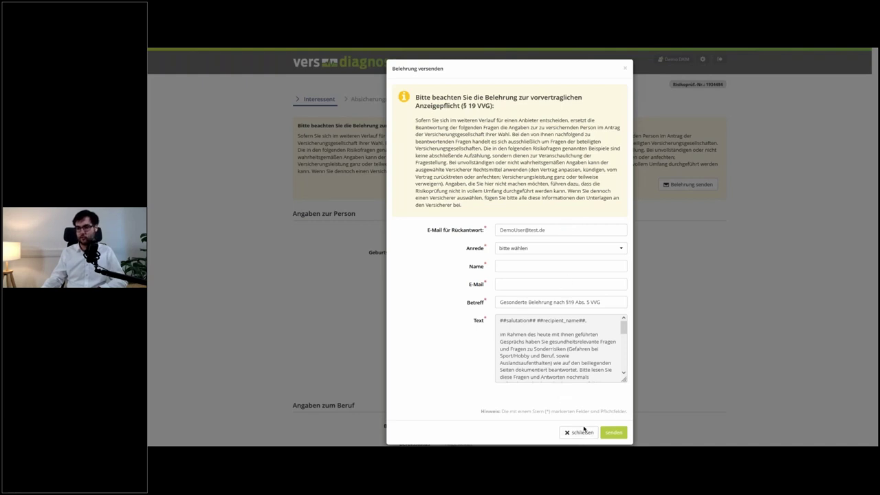
- Close the notice form unsent and advance past Absicherungshöhe to the Risikoprüfung step
{"action": "left_click", "coordinate": [568, 432]}
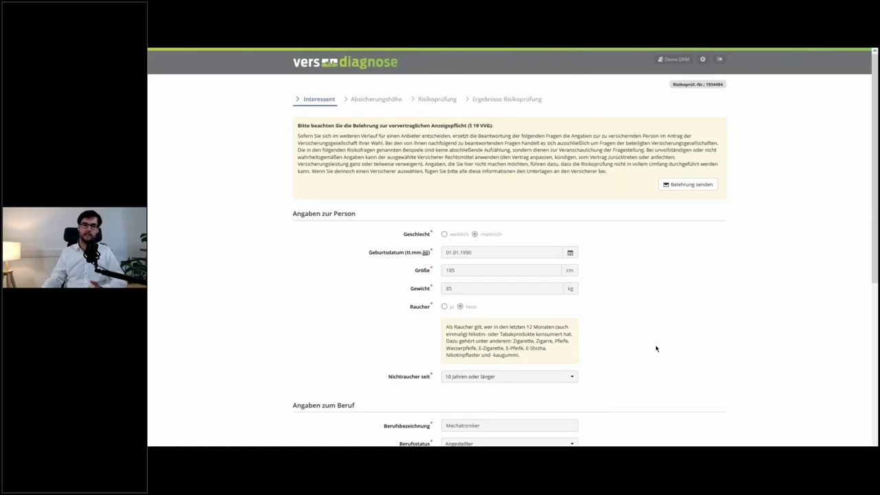
{"action": "scroll", "coordinate": [655, 348], "scroll_direction": "down", "scroll_amount": 1}
{"action": "scroll", "coordinate": [656, 347], "scroll_direction": "down", "scroll_amount": 2}
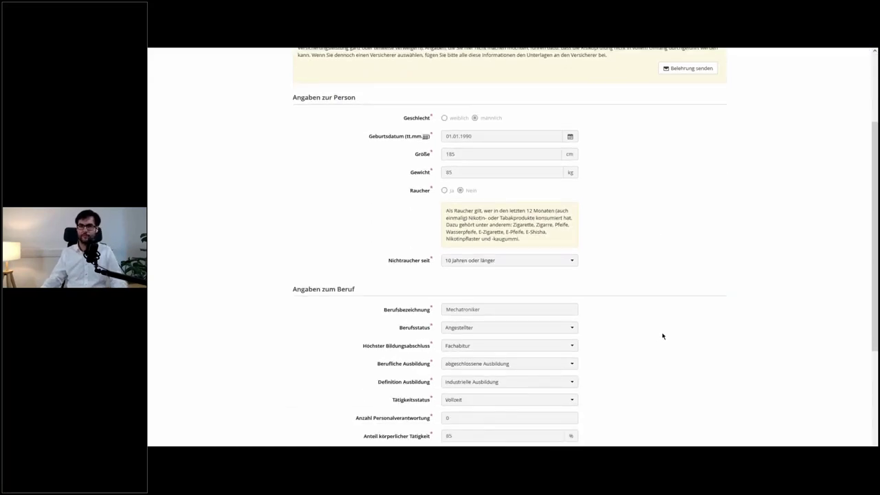
{"action": "scroll", "coordinate": [663, 336], "scroll_direction": "down", "scroll_amount": 4}
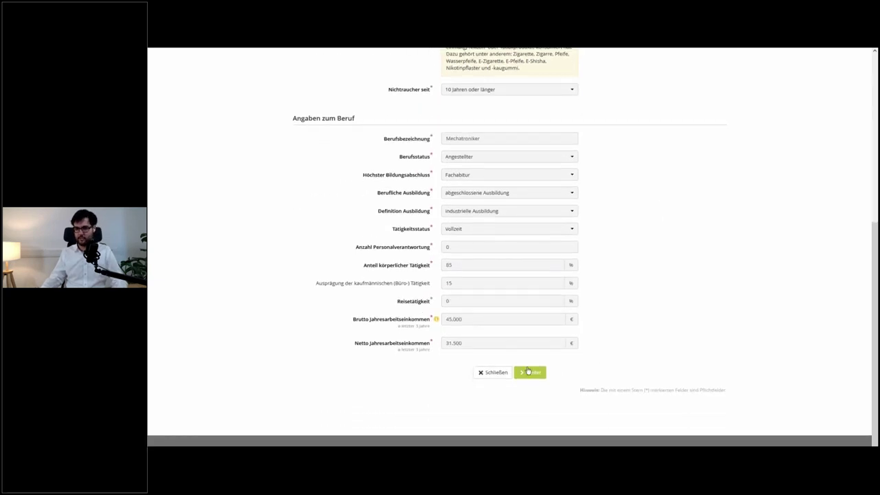
{"action": "left_click", "coordinate": [528, 372]}
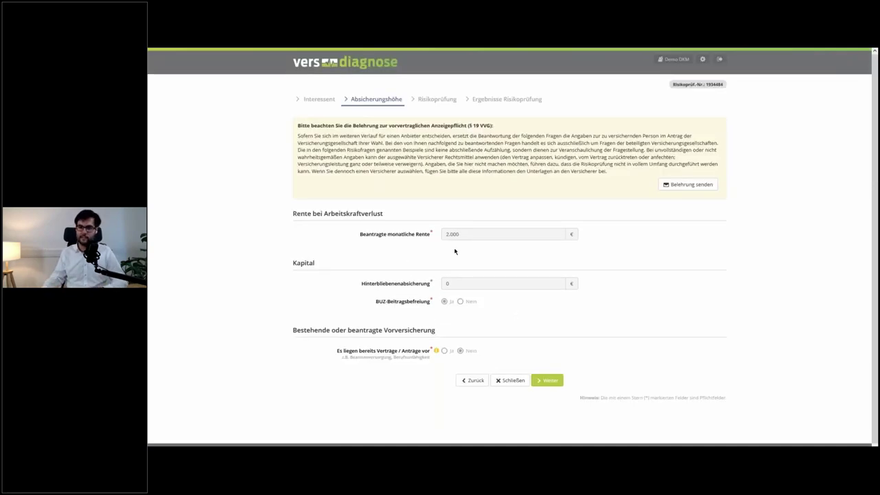
{"action": "left_click", "coordinate": [544, 383]}
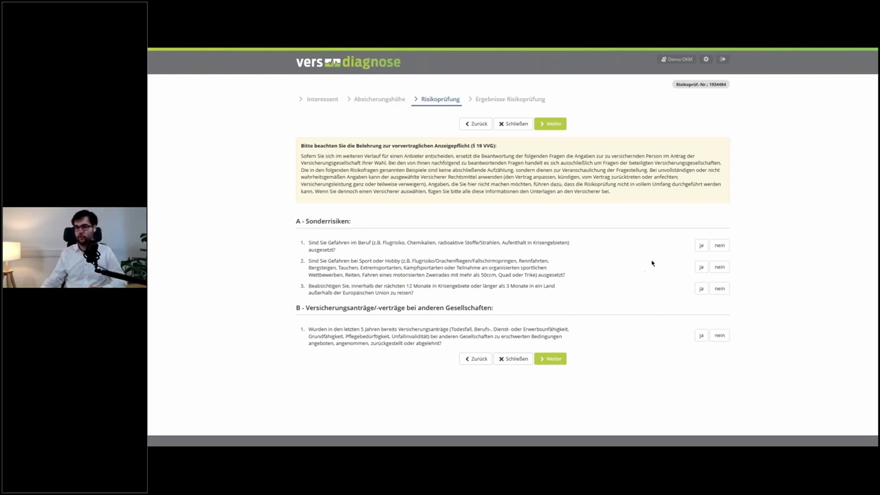
- Answer A1 nein and A2 ja, choosing 'Tauchen, nur Schnorcheln' as the hobby
{"action": "left_click", "coordinate": [719, 245]}
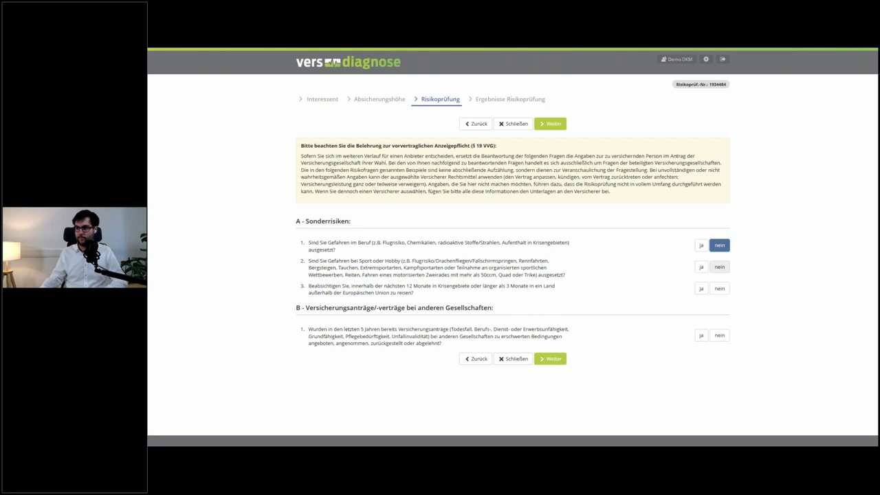
{"action": "left_click", "coordinate": [701, 266]}
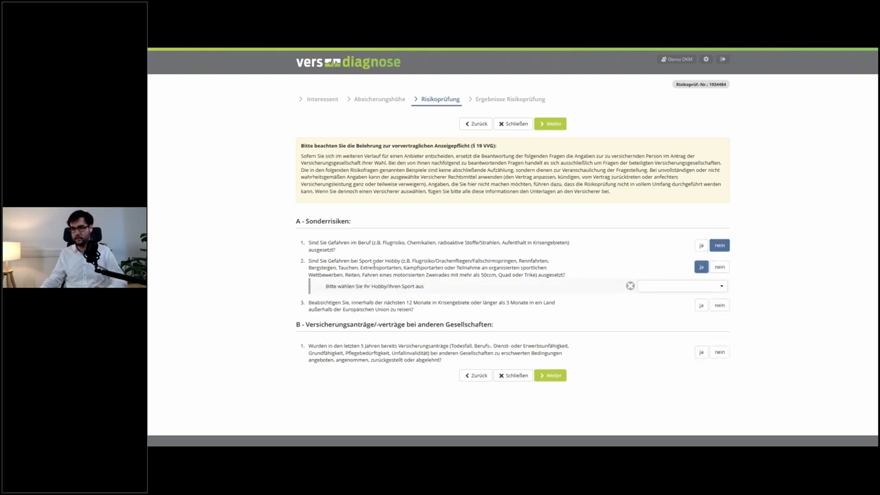
{"action": "left_click", "coordinate": [676, 284]}
{"action": "type", "text": "tauchen"}
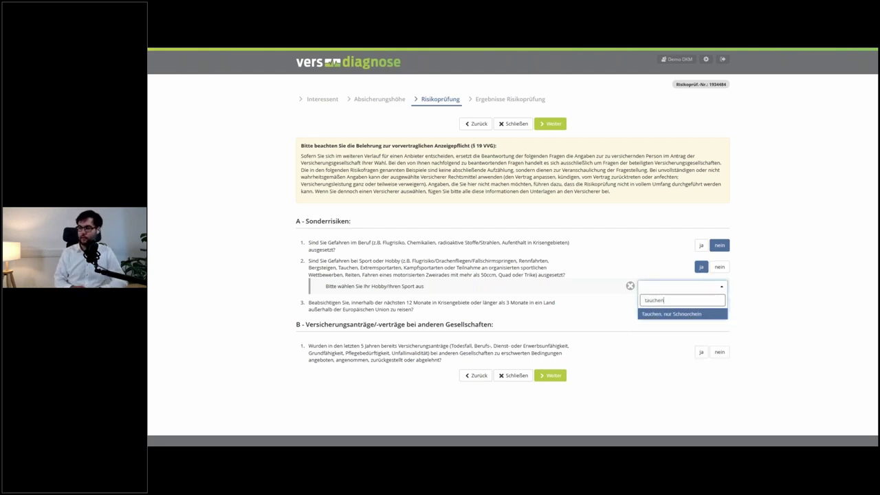
{"action": "key", "text": "BackSpace"}
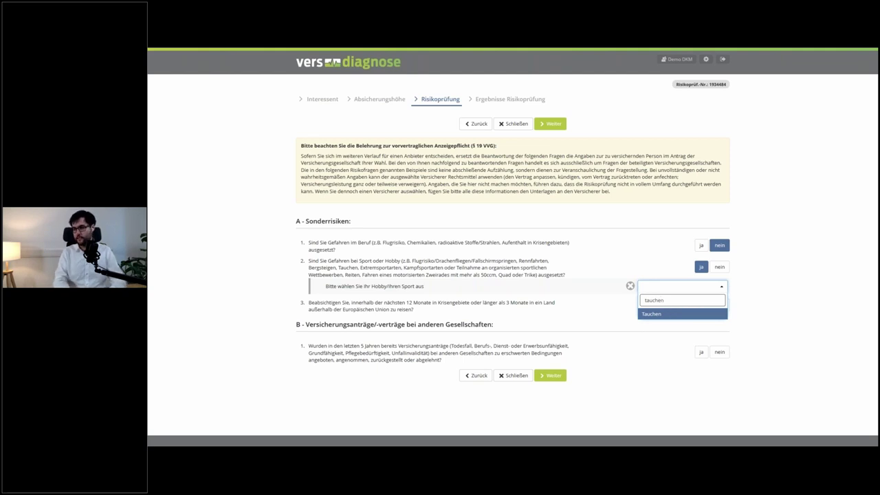
{"action": "type", "text": "n"}
{"action": "key", "text": "BackSpace"}
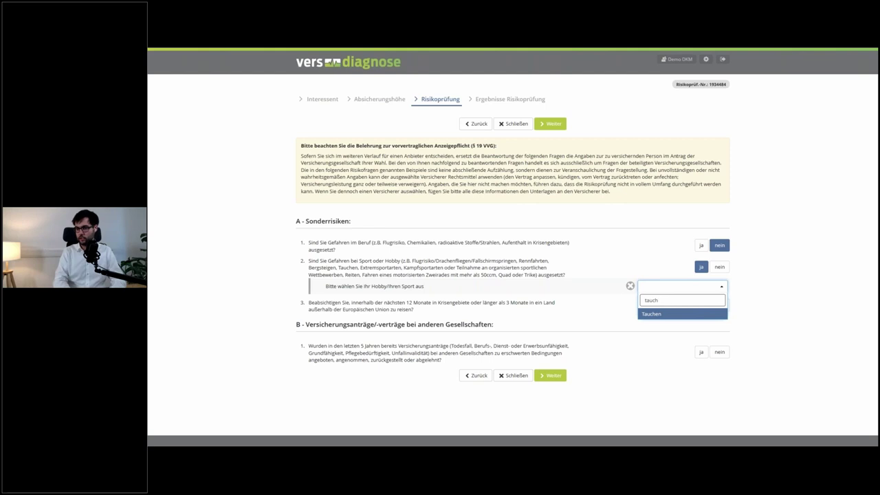
{"action": "key", "text": "Down"}
{"action": "key", "text": "Down"}
{"action": "key", "text": "Down"}
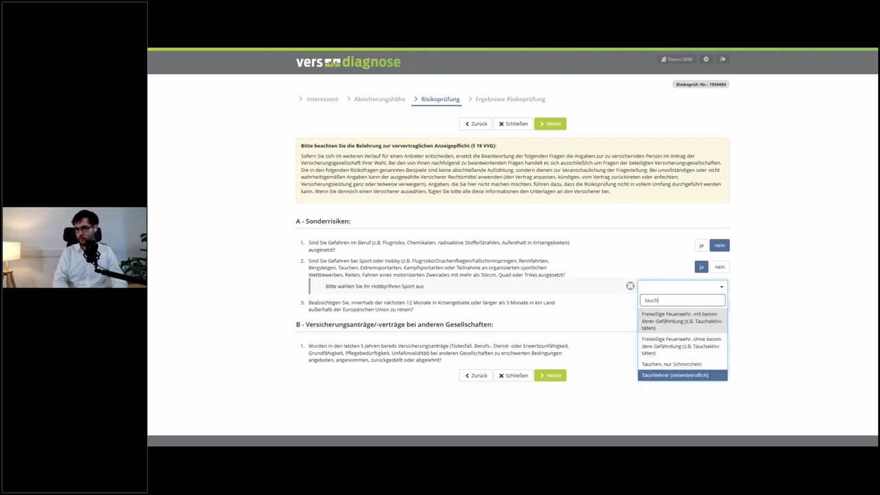
{"action": "key", "text": "Up"}
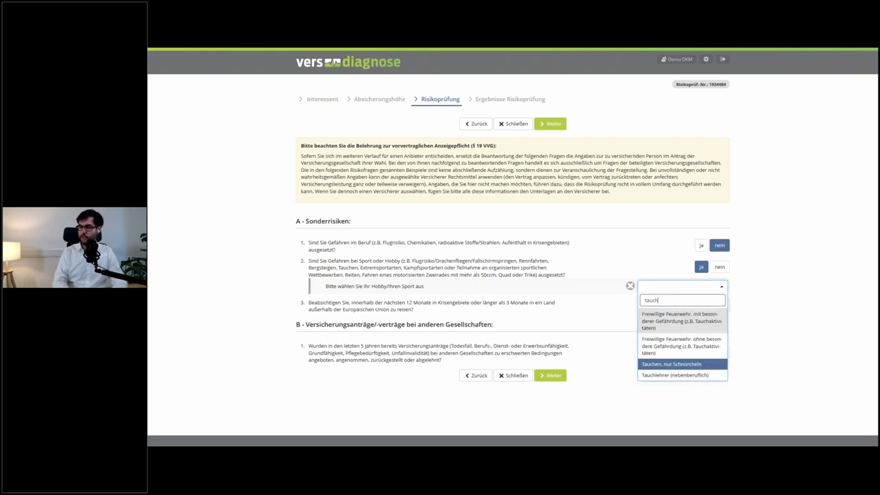
{"action": "key", "text": "Return"}
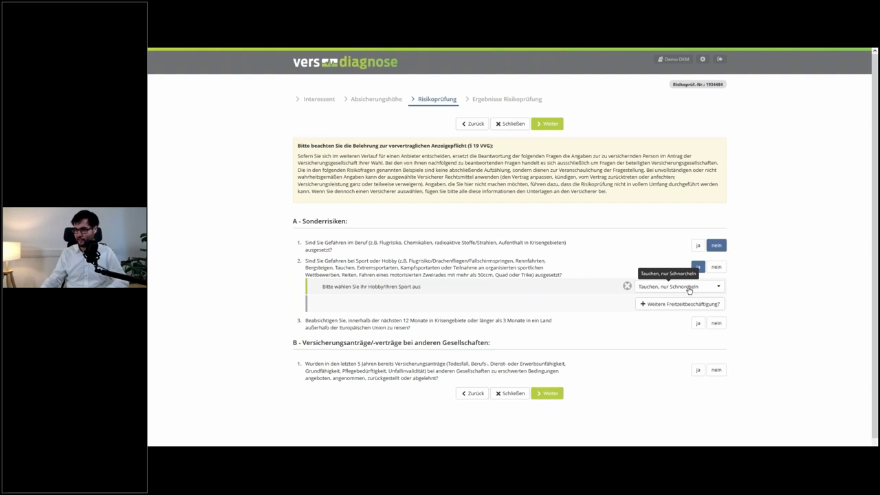
- Set the hobby to Tauchen and answer apparatus nein, apnoea nein, snorkelling only ja
{"action": "left_click", "coordinate": [688, 289]}
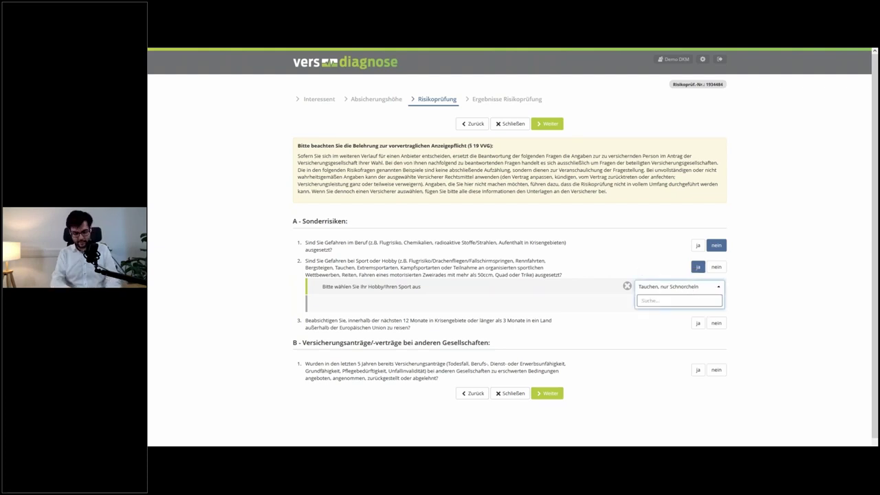
{"action": "type", "text": "tauchen"}
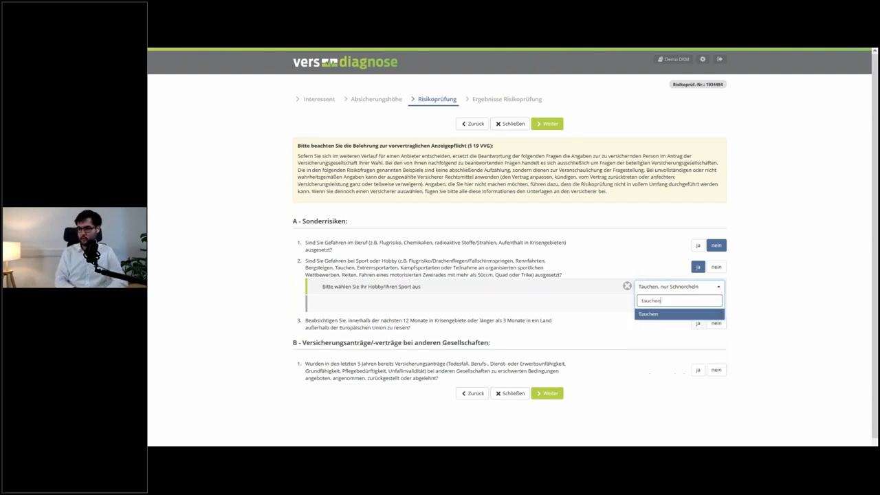
{"action": "key", "text": "Return"}
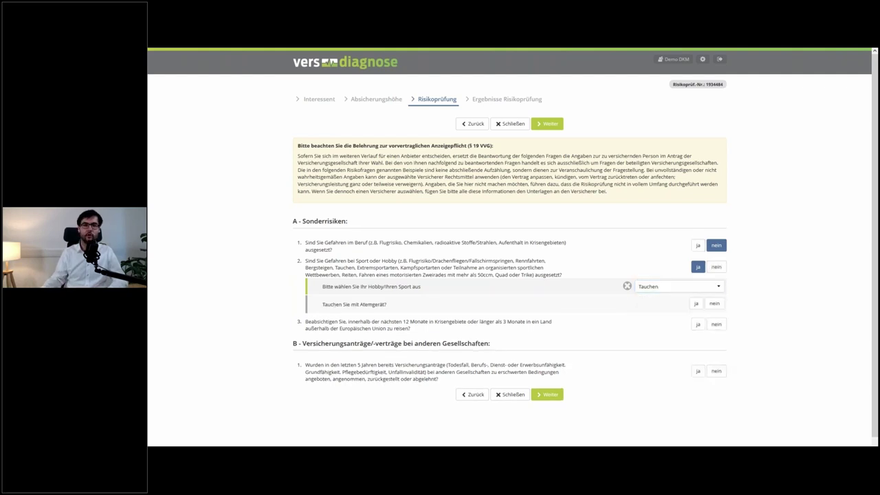
{"action": "left_click", "coordinate": [714, 305]}
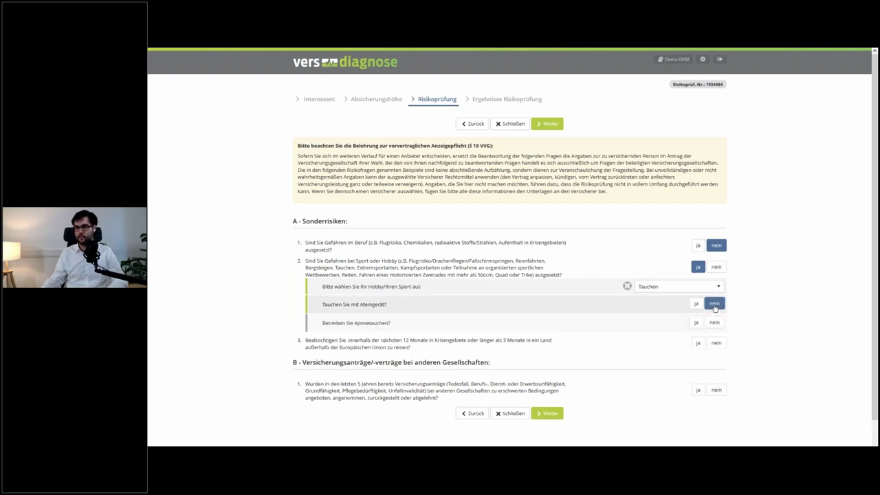
{"action": "left_click", "coordinate": [715, 322]}
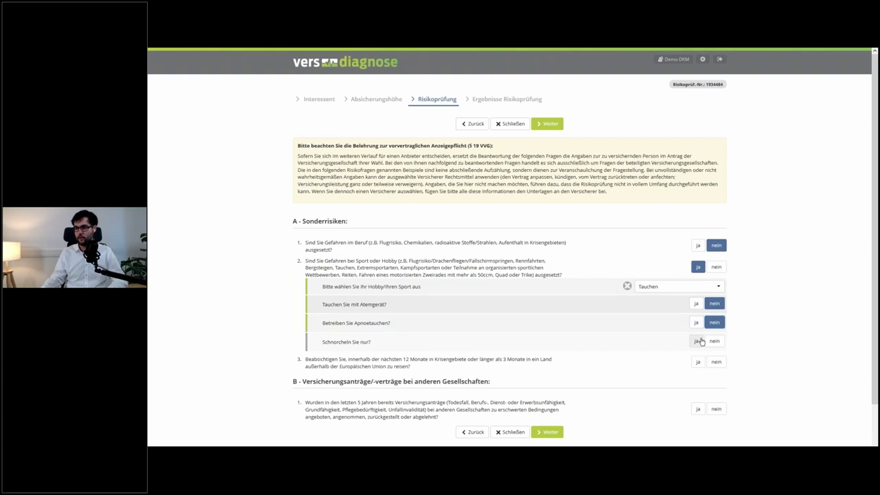
{"action": "left_click", "coordinate": [696, 341]}
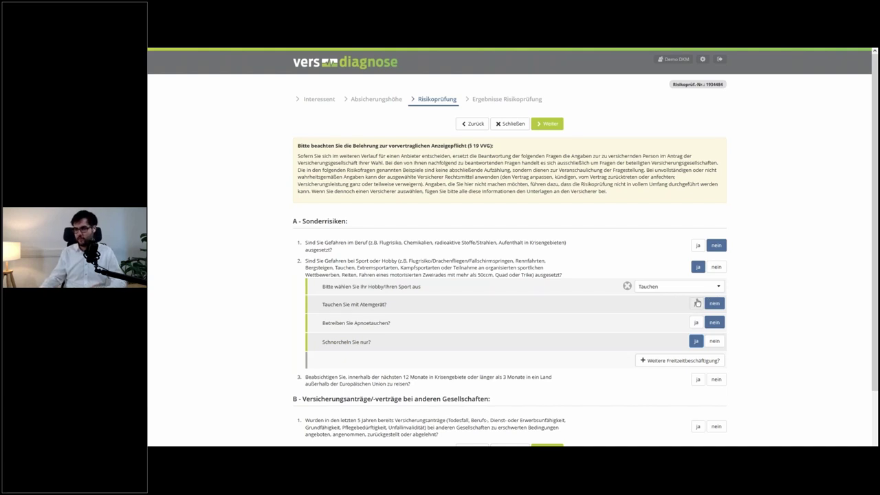
- Answer breathing apparatus ja, apnoea/solo/cave dives nein, and diving licence ja
{"action": "left_click", "coordinate": [698, 303]}
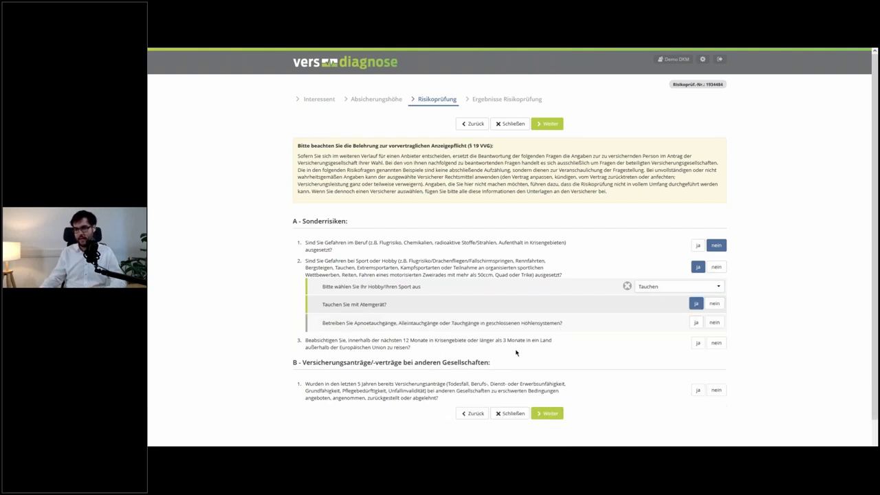
{"action": "left_click_drag", "start_coordinate": [354, 322], "coordinate": [474, 322]}
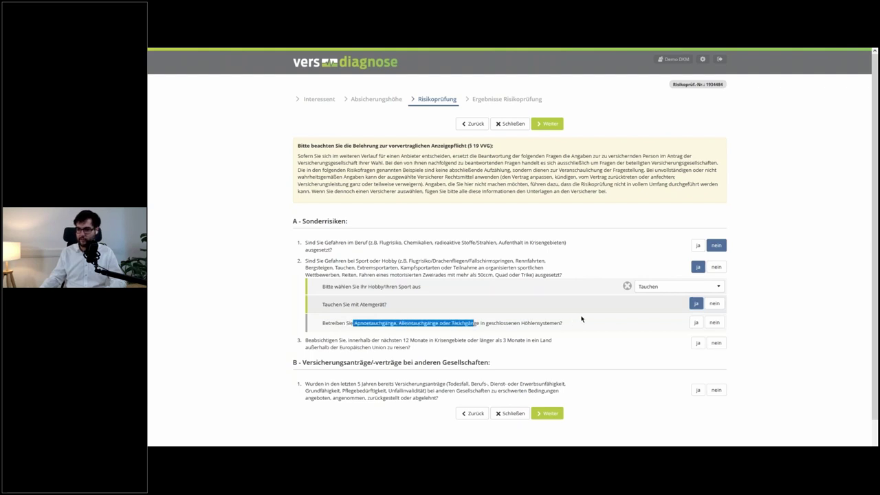
{"action": "left_click", "coordinate": [714, 322]}
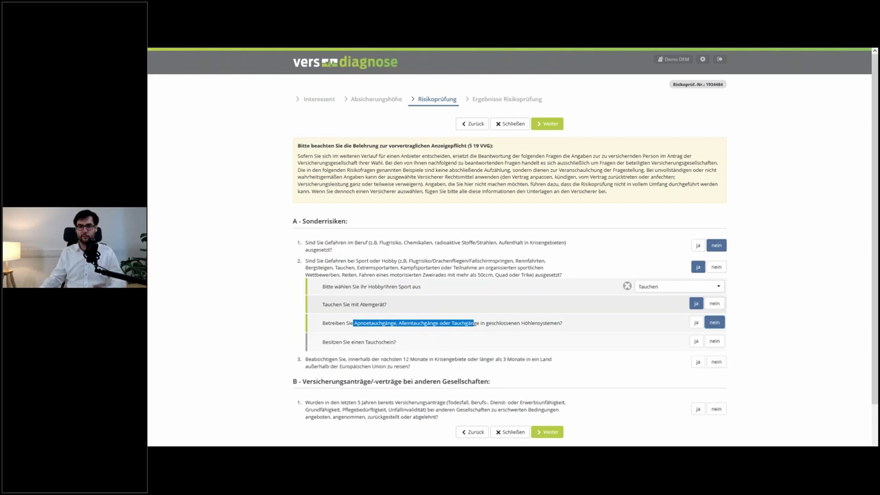
{"action": "left_click", "coordinate": [697, 341]}
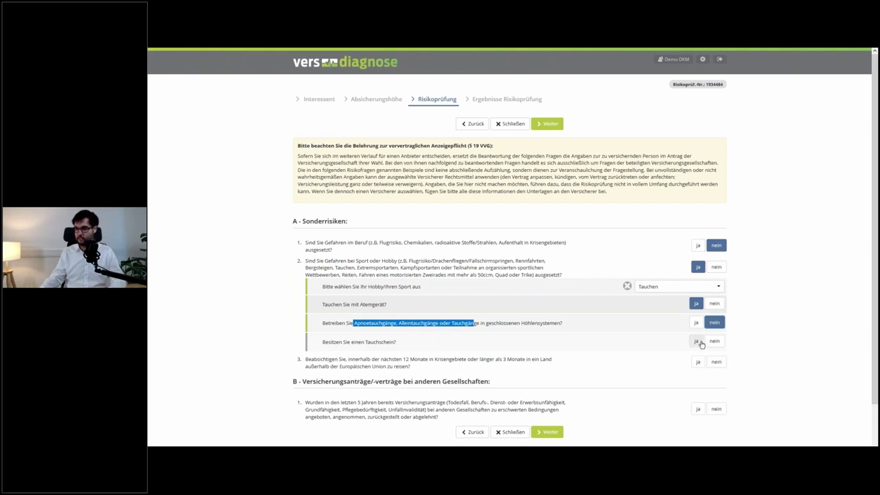
{"action": "scroll", "coordinate": [700, 344], "scroll_direction": "down", "scroll_amount": 2}
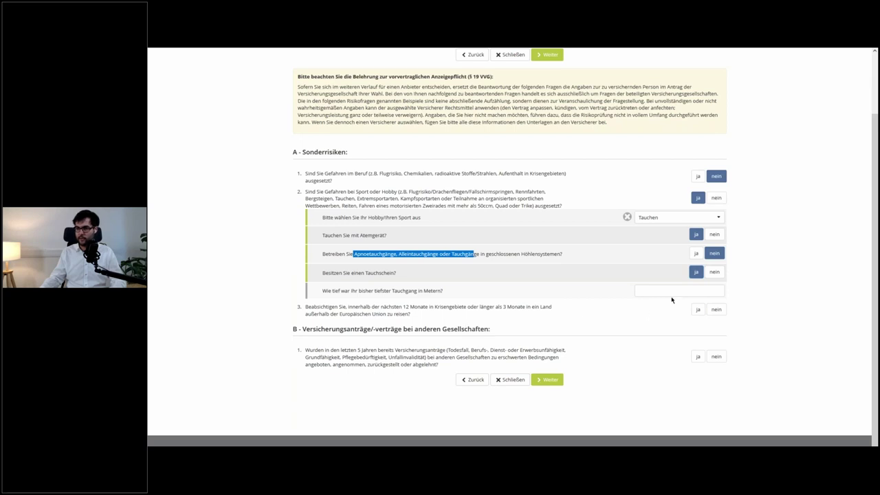
- Enter a 10 m deepest dive, no special activities, answer A3 nein, and continue
{"action": "left_click", "coordinate": [672, 295]}
{"action": "type", "text": "10"}
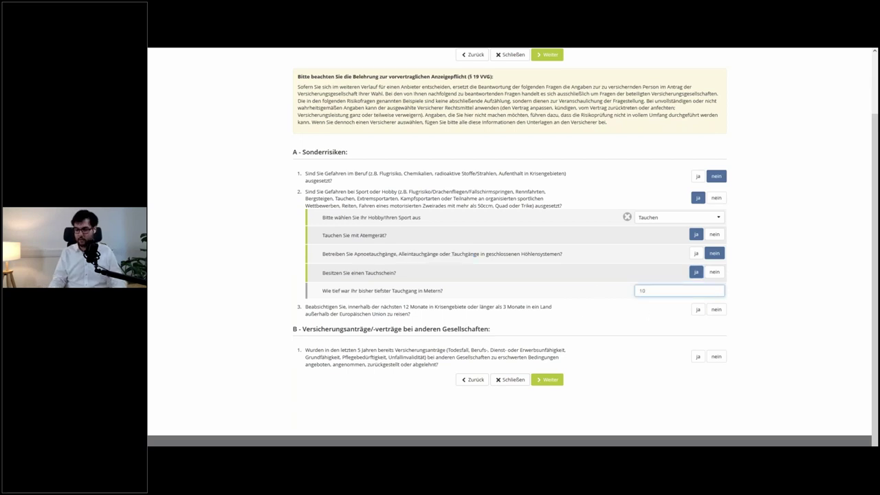
{"action": "key", "text": "Tab"}
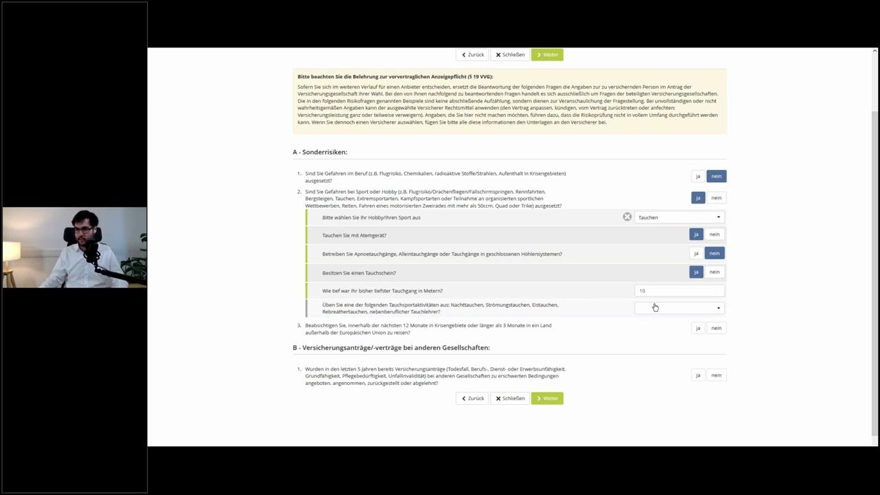
{"action": "left_click", "coordinate": [654, 307]}
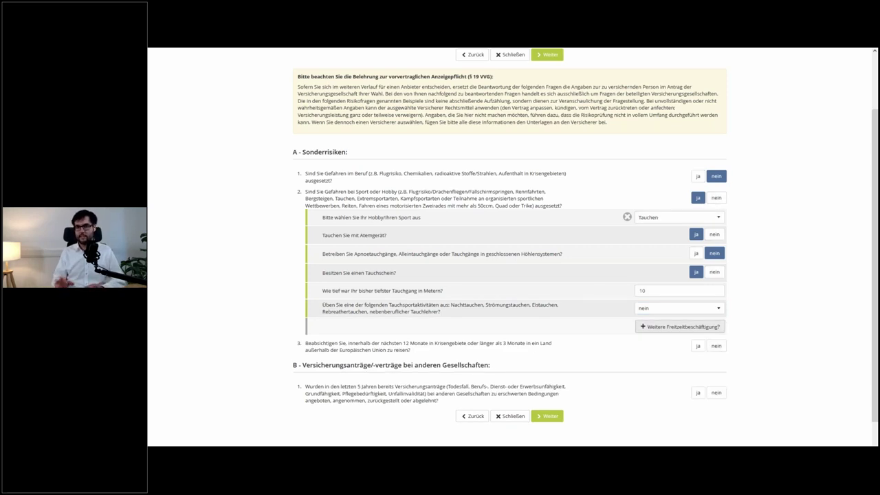
{"action": "left_click", "coordinate": [716, 346]}
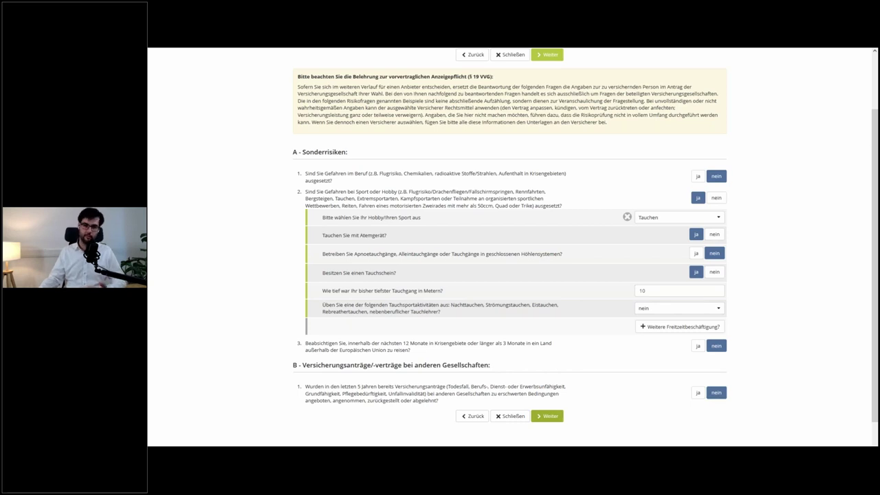
{"action": "left_click", "coordinate": [547, 416]}
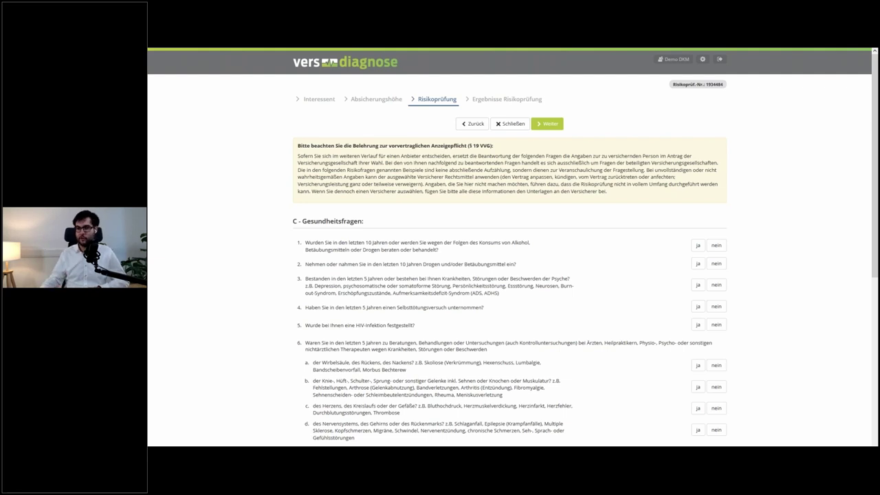
{"action": "scroll", "coordinate": [549, 416], "scroll_direction": "down", "scroll_amount": 3}
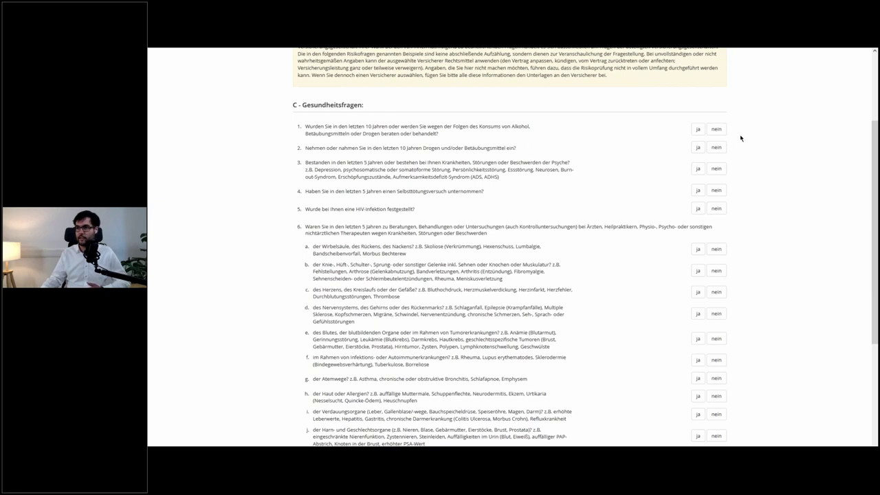
{"action": "left_click", "coordinate": [719, 131]}
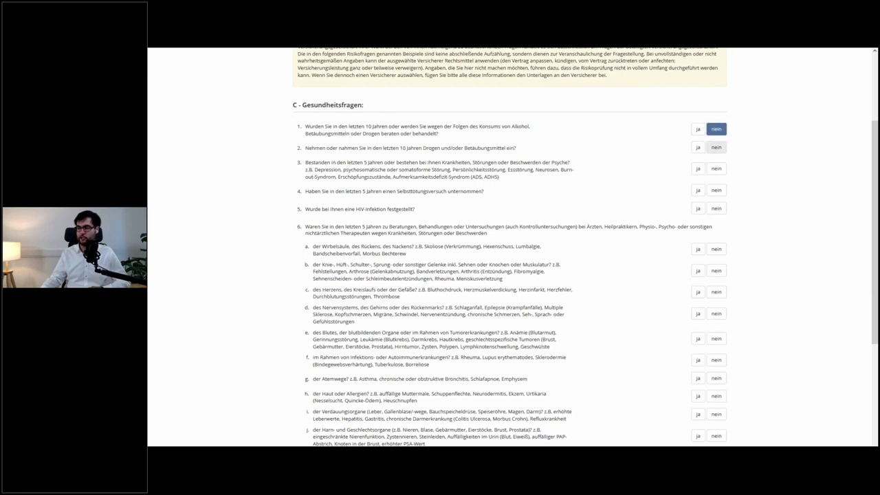
{"action": "left_click", "coordinate": [717, 147]}
{"action": "left_click", "coordinate": [716, 169]}
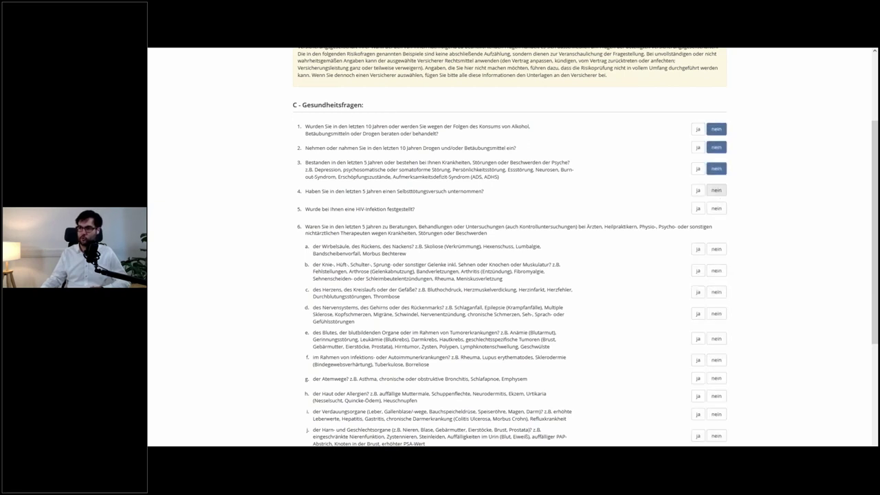
{"action": "left_click", "coordinate": [716, 190]}
{"action": "left_click", "coordinate": [716, 207]}
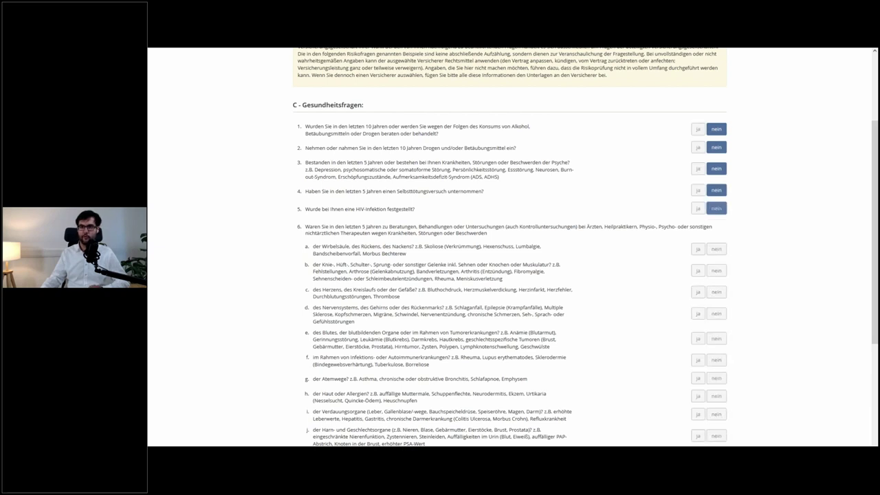
{"action": "scroll", "coordinate": [719, 199], "scroll_direction": "down", "scroll_amount": 2}
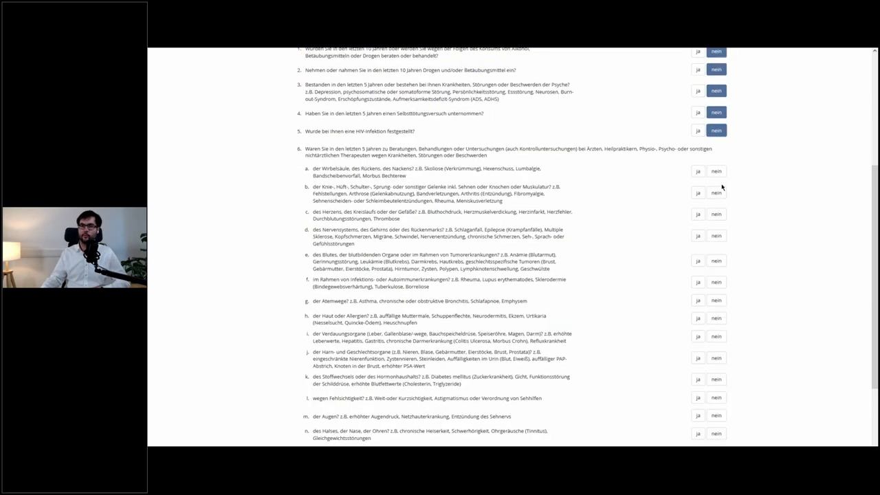
{"action": "scroll", "coordinate": [722, 187], "scroll_direction": "down", "scroll_amount": 1}
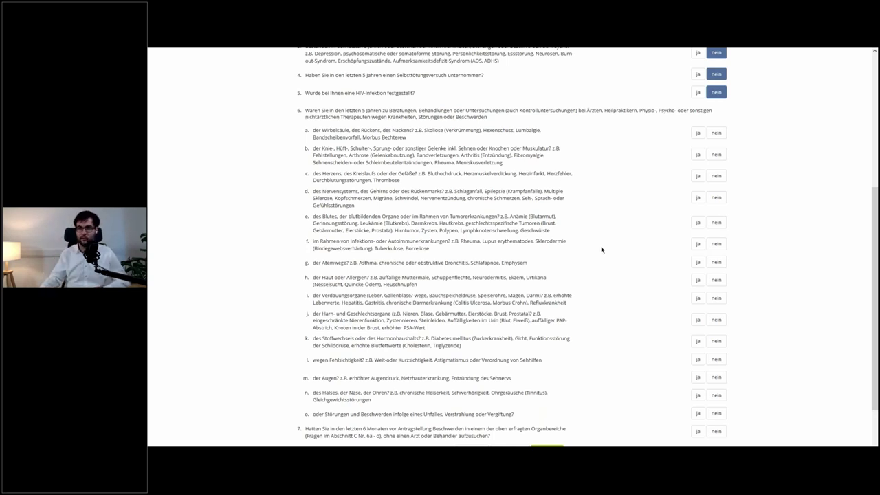
- Answer yes to item 6a and pick Hexenschuss as the diagnosis
{"action": "left_click", "coordinate": [698, 133]}
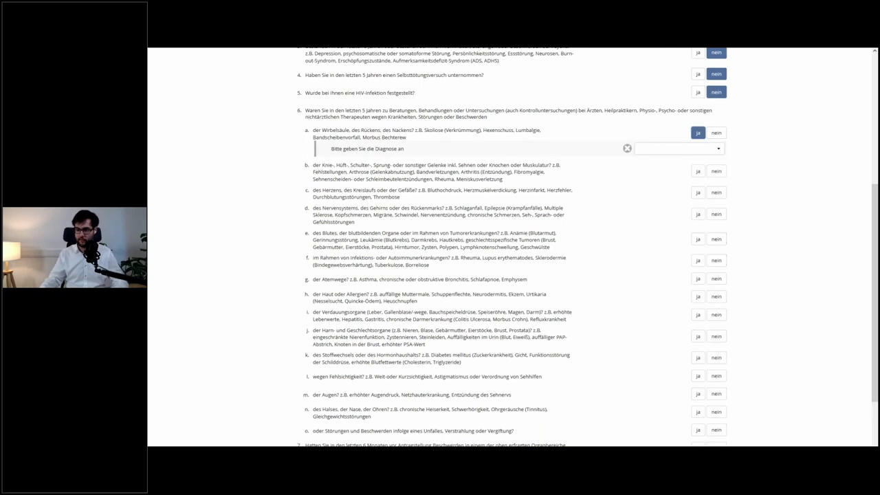
{"action": "left_click", "coordinate": [678, 149]}
{"action": "type", "text": "hexen"}
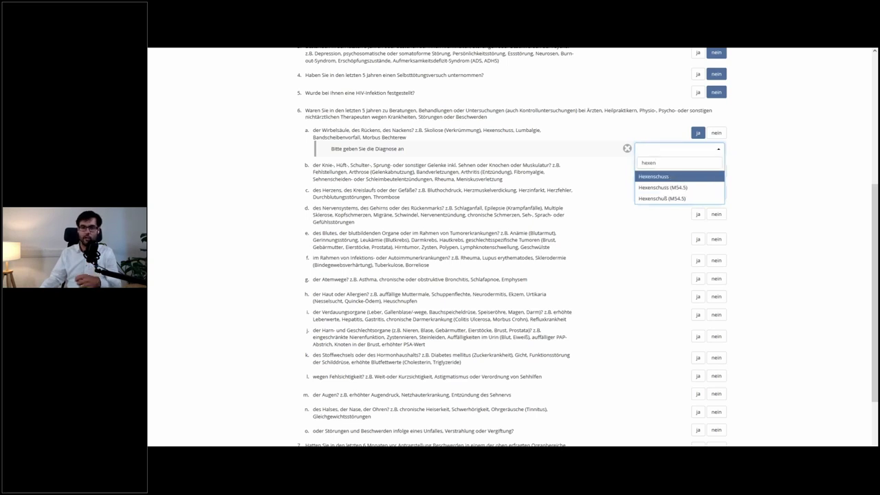
{"action": "left_click", "coordinate": [660, 177]}
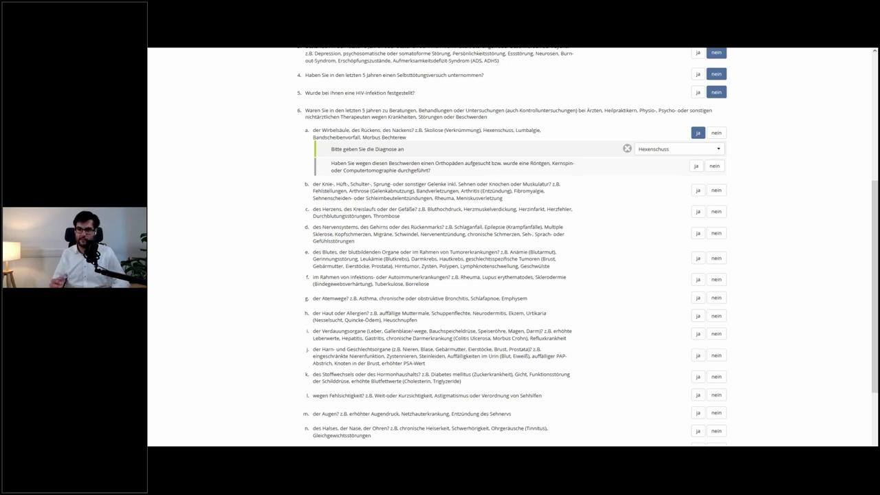
- Record Hexenschuss as orthopaedist-confirmed and healed, last 2–3 years ago, no recurrence, no sick leave
{"action": "left_click", "coordinate": [696, 167]}
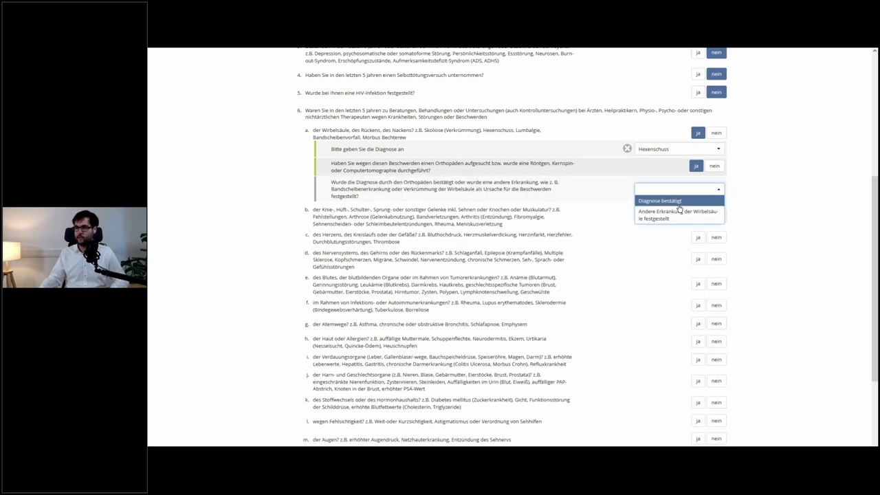
{"action": "left_click", "coordinate": [679, 203]}
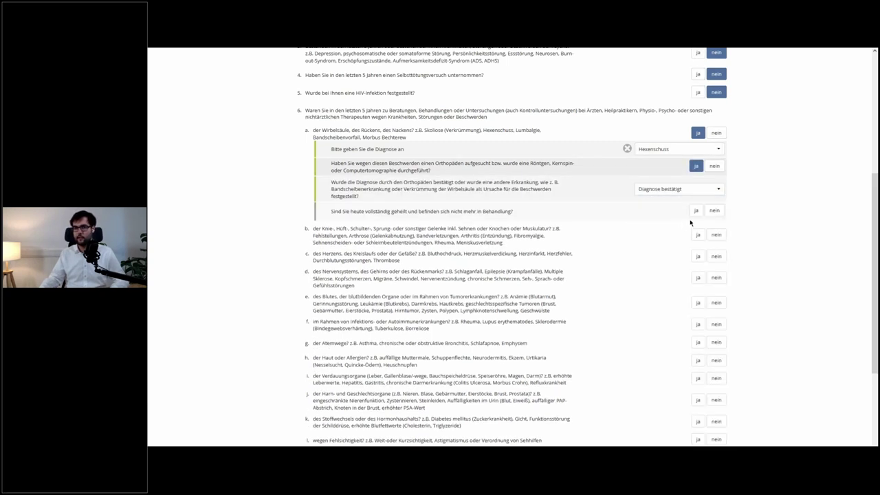
{"action": "left_click", "coordinate": [696, 211]}
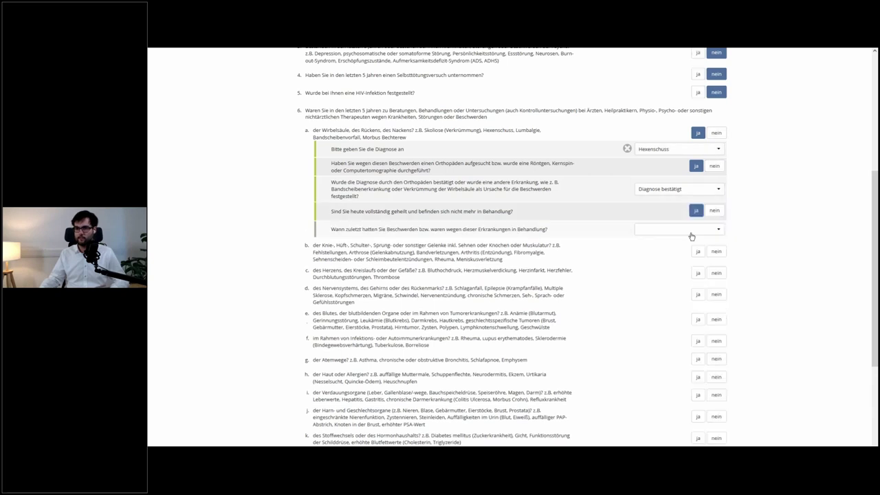
{"action": "left_click", "coordinate": [691, 229]}
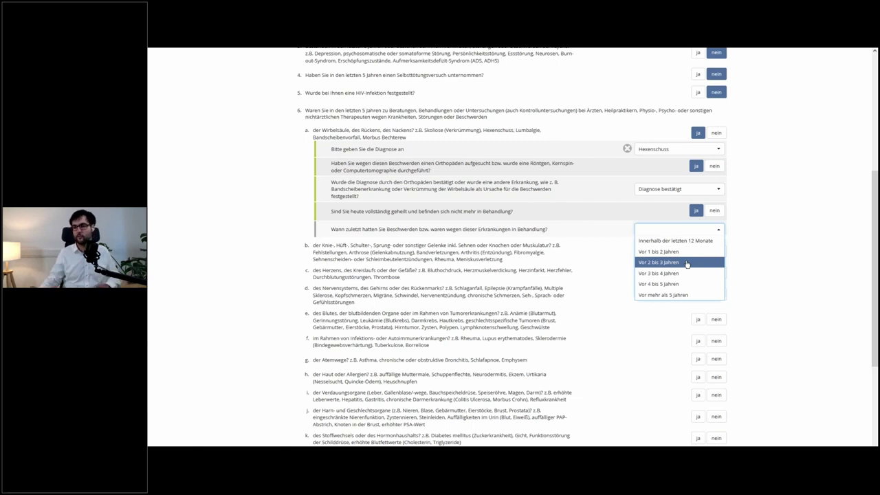
{"action": "left_click", "coordinate": [686, 263]}
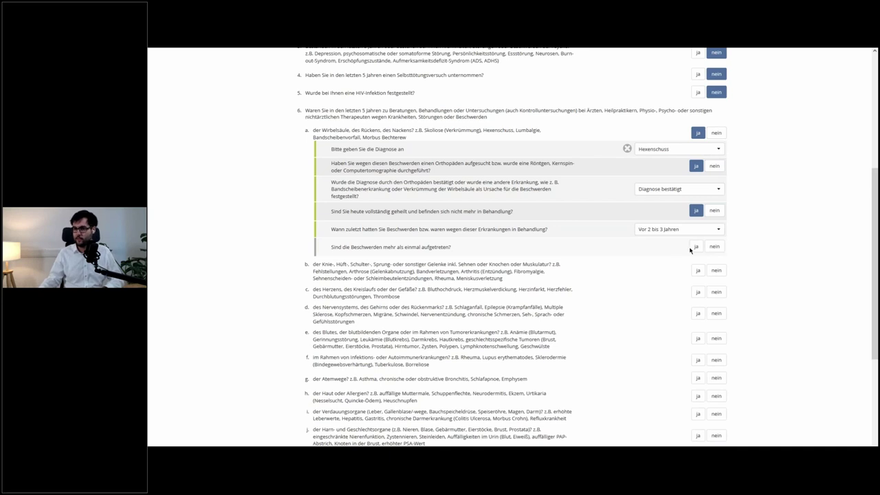
{"action": "left_click", "coordinate": [715, 247]}
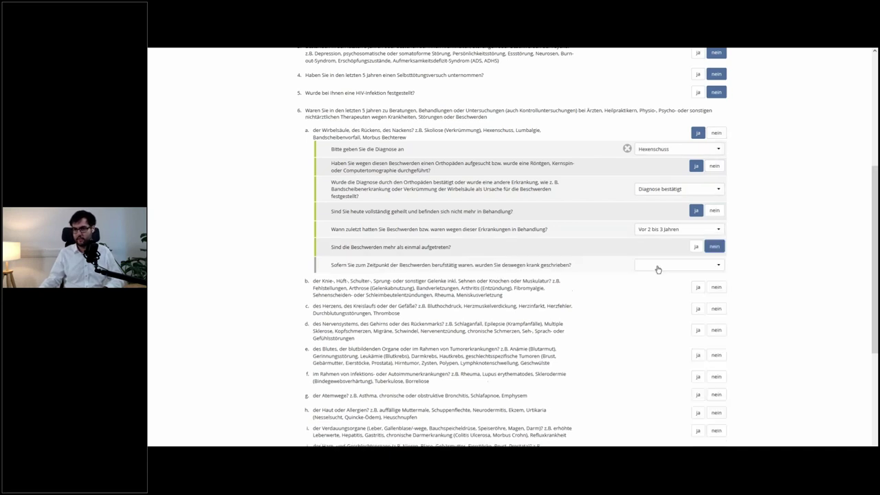
{"action": "left_click", "coordinate": [659, 267]}
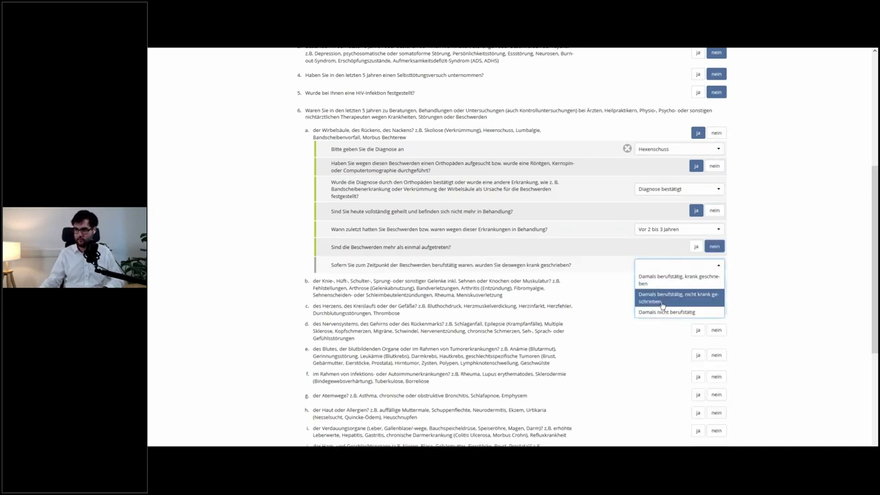
{"action": "left_click", "coordinate": [662, 297]}
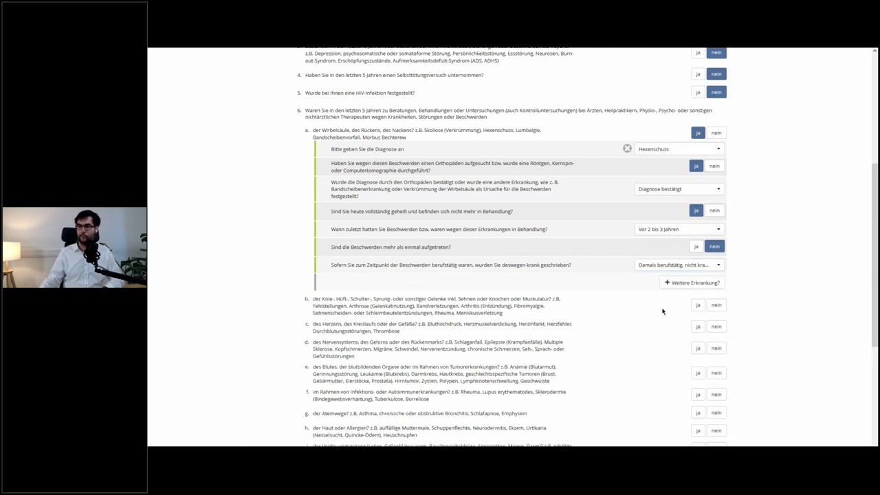
- Answer no to health items 6b through 6i
{"action": "scroll", "coordinate": [666, 307], "scroll_direction": "down", "scroll_amount": 1}
{"action": "scroll", "coordinate": [666, 307], "scroll_direction": "down", "scroll_amount": 3}
{"action": "left_click", "coordinate": [716, 227]}
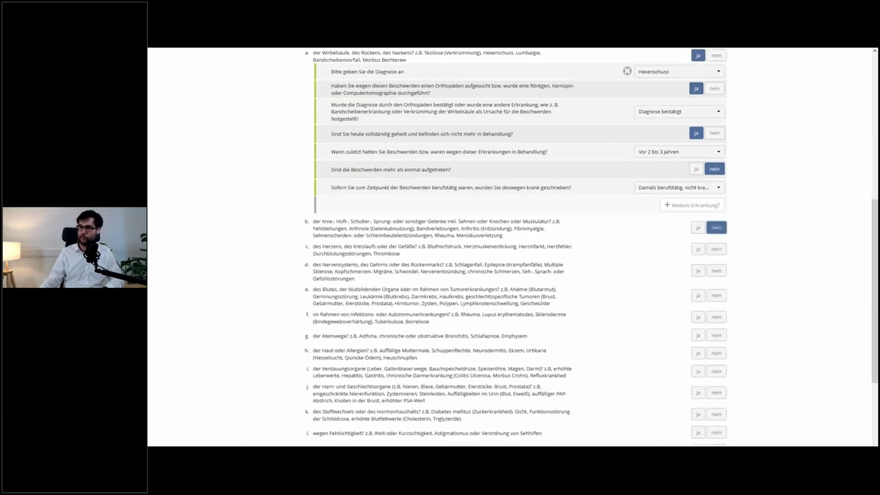
{"action": "left_click", "coordinate": [720, 250]}
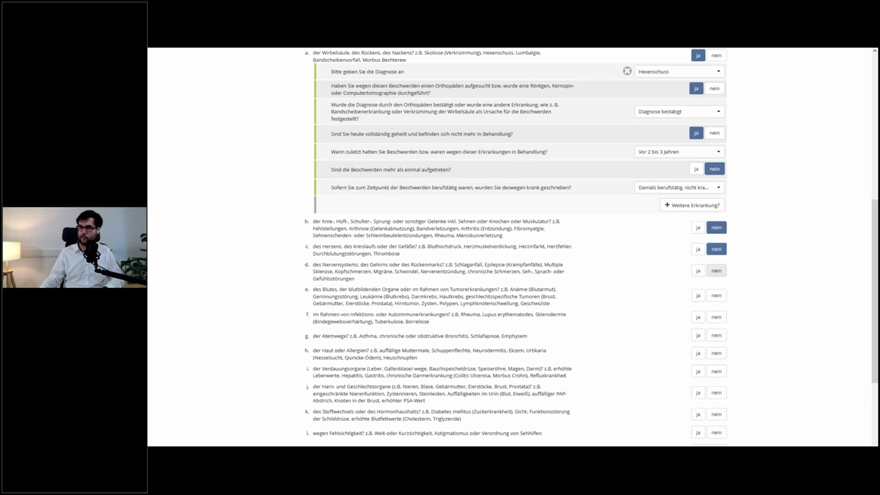
{"action": "scroll", "coordinate": [722, 256], "scroll_direction": "down", "scroll_amount": 1}
{"action": "left_click", "coordinate": [721, 256]}
{"action": "scroll", "coordinate": [722, 256], "scroll_direction": "down", "scroll_amount": 4}
{"action": "left_click", "coordinate": [716, 218]}
{"action": "left_click", "coordinate": [716, 240]}
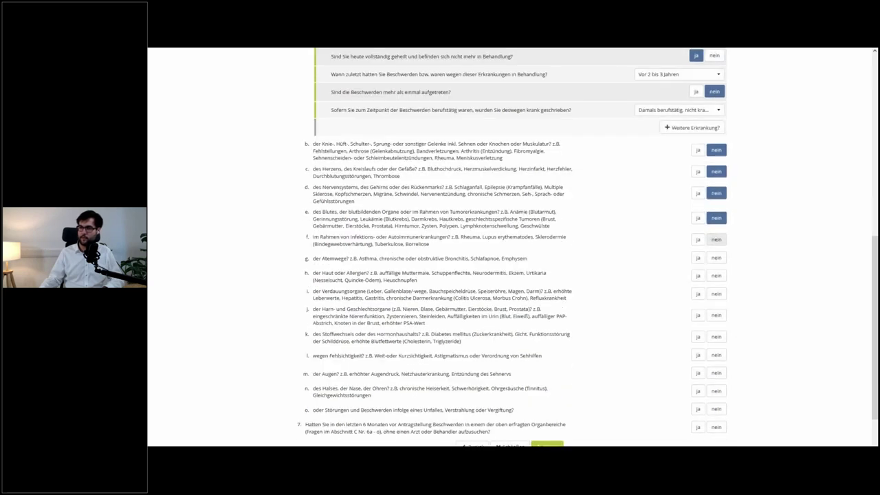
{"action": "left_click", "coordinate": [716, 258]}
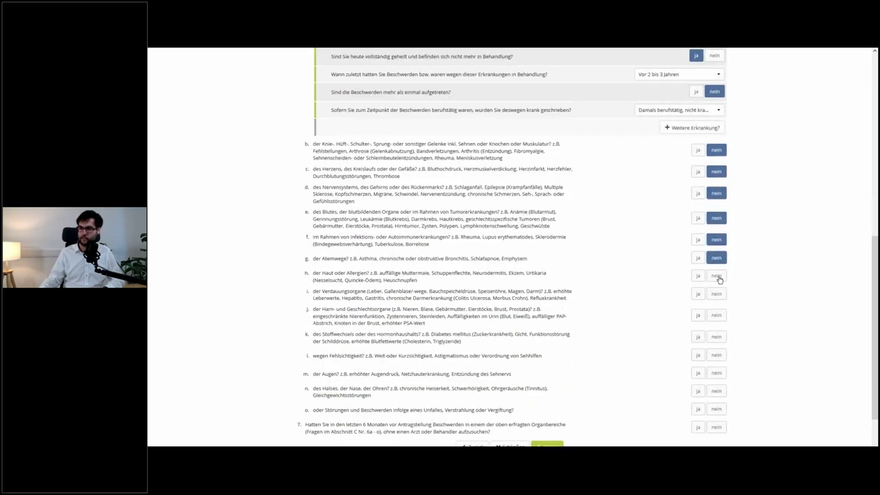
{"action": "left_click", "coordinate": [717, 275]}
{"action": "left_click", "coordinate": [716, 293]}
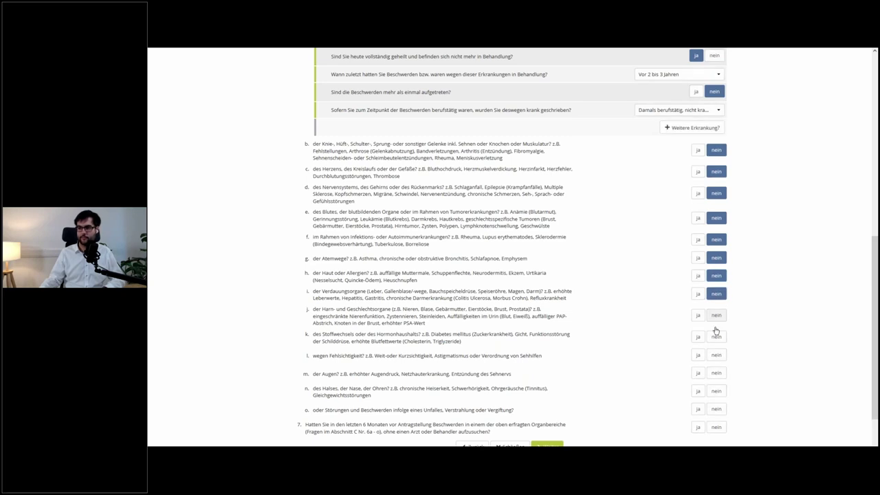
- Answer no to items 6j through 6o and question 7, then continue
{"action": "left_click", "coordinate": [717, 315]}
{"action": "left_click", "coordinate": [717, 336]}
{"action": "scroll", "coordinate": [715, 334], "scroll_direction": "down", "scroll_amount": 1}
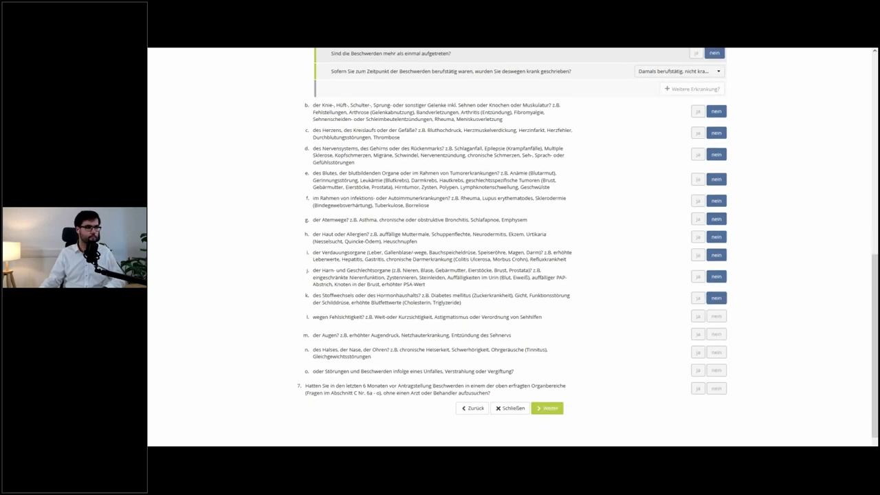
{"action": "left_click", "coordinate": [716, 316]}
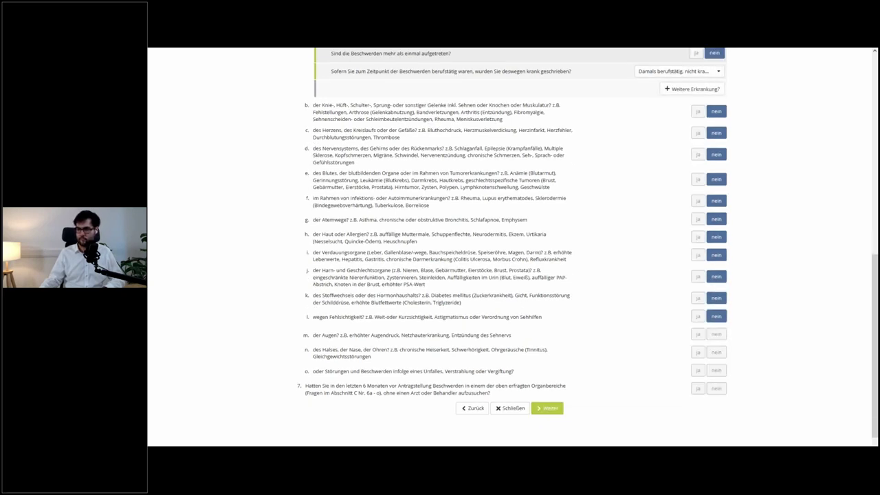
{"action": "left_click", "coordinate": [716, 334]}
{"action": "left_click", "coordinate": [716, 352]}
{"action": "left_click", "coordinate": [716, 370]}
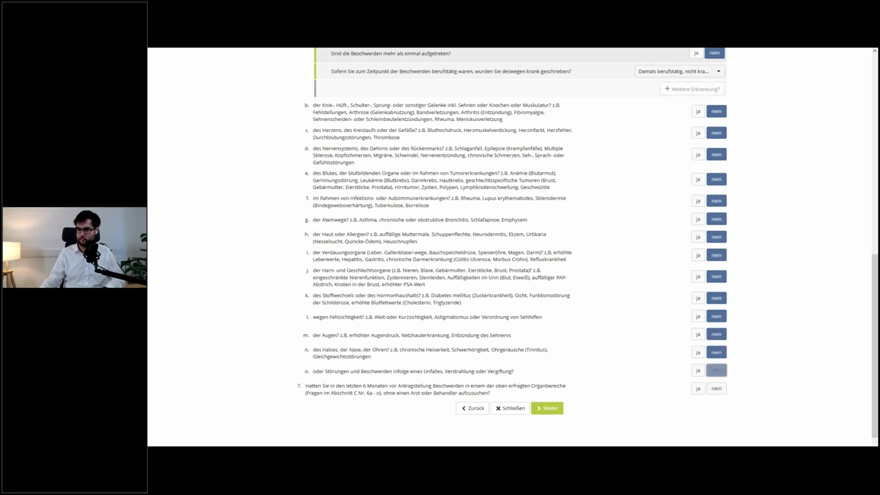
{"action": "left_click", "coordinate": [715, 391]}
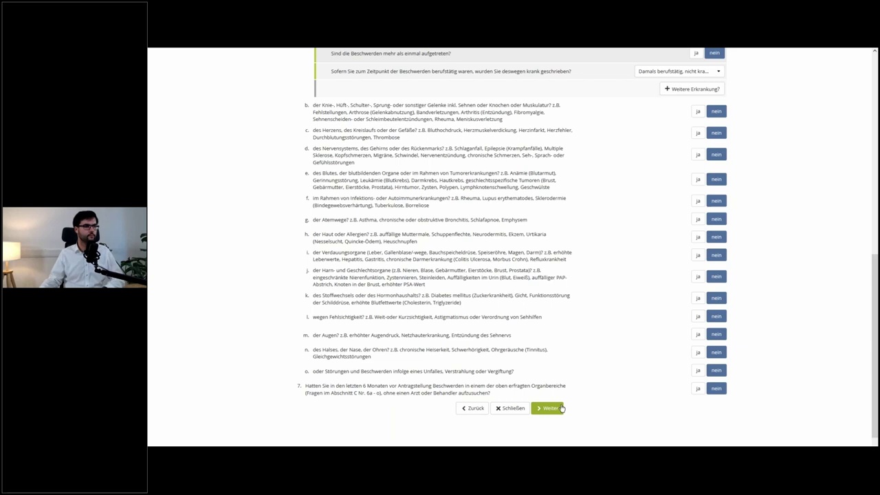
{"action": "left_click", "coordinate": [561, 408]}
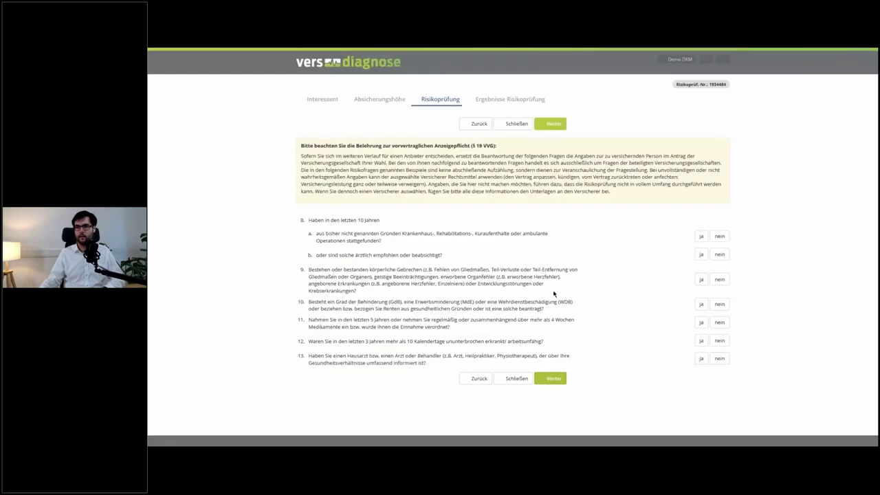
- Answer no to questions 8a, 8b, 9, 10, 11, 12 and 13
{"action": "left_click", "coordinate": [720, 236]}
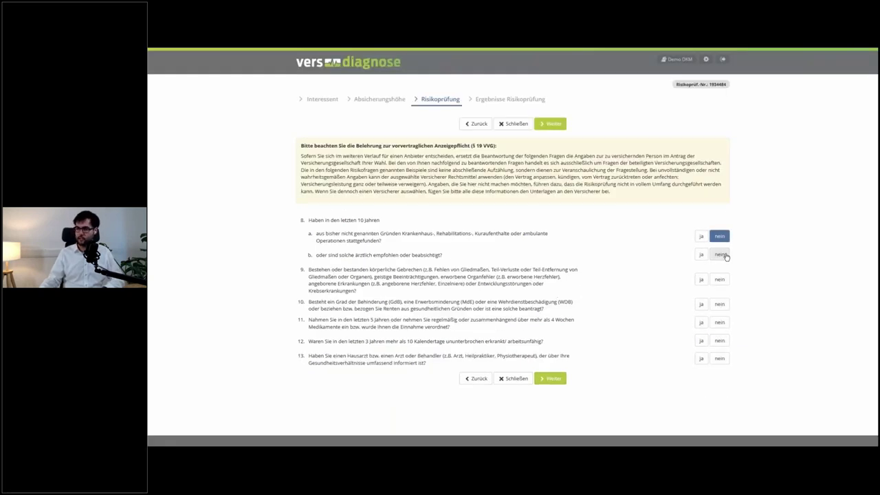
{"action": "left_click", "coordinate": [725, 255]}
{"action": "left_click", "coordinate": [719, 282]}
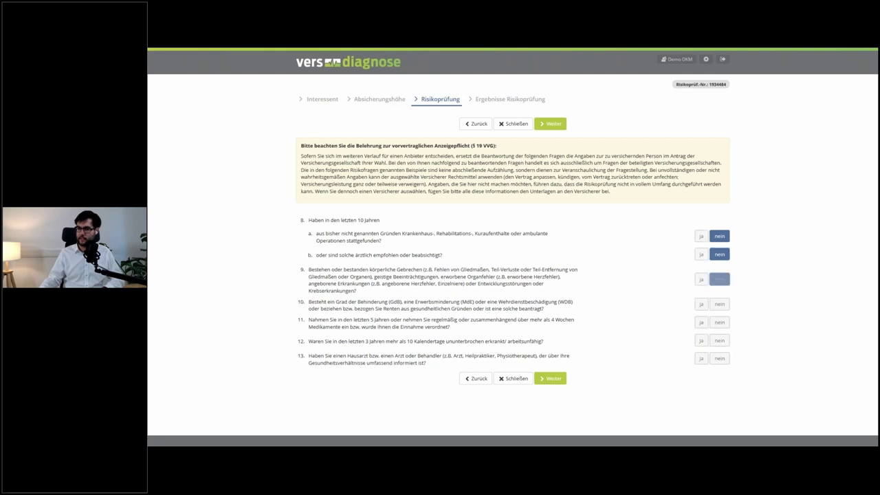
{"action": "left_click", "coordinate": [722, 304]}
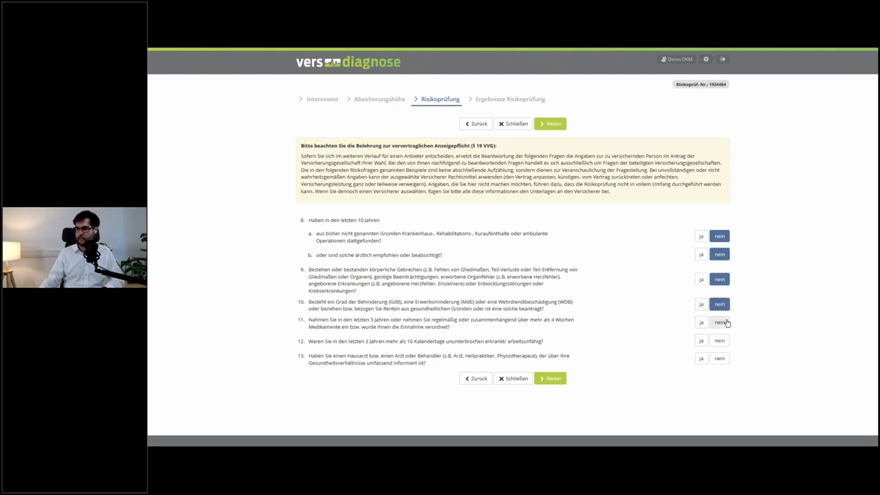
{"action": "left_click", "coordinate": [725, 323]}
{"action": "left_click", "coordinate": [722, 341]}
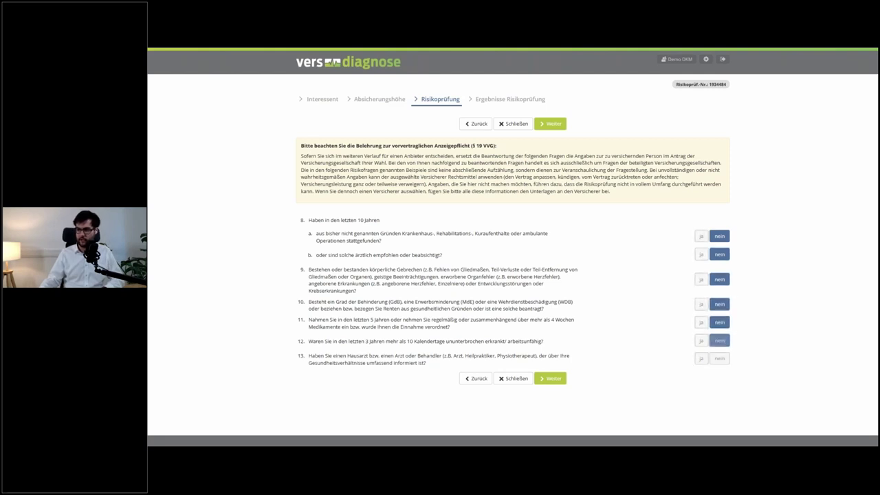
{"action": "left_click", "coordinate": [720, 358]}
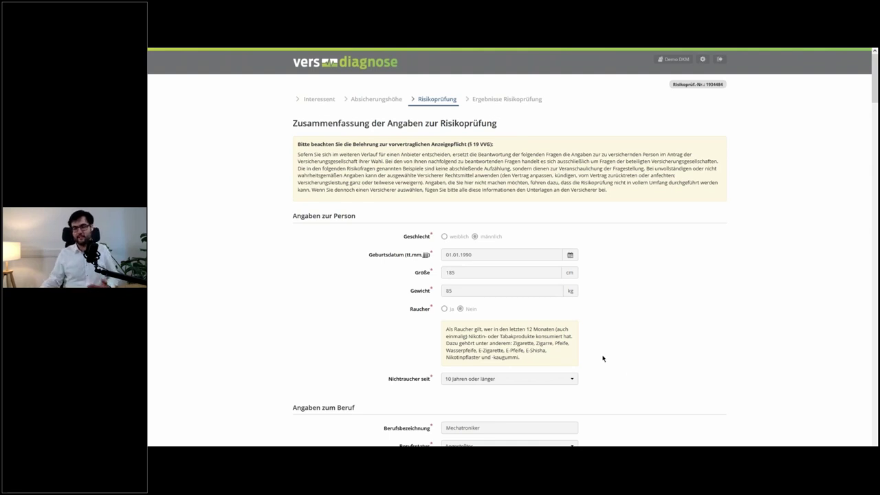
{"action": "scroll", "coordinate": [603, 359], "scroll_direction": "down", "scroll_amount": 5}
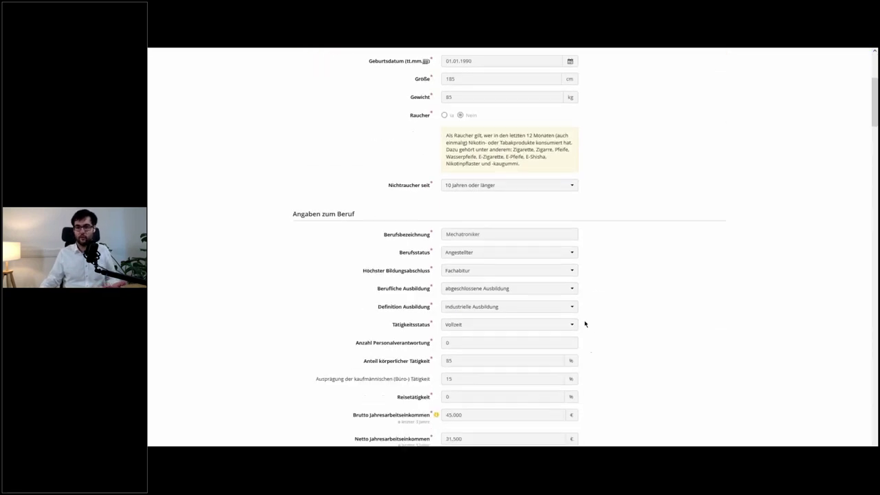
{"action": "scroll", "coordinate": [585, 324], "scroll_direction": "down", "scroll_amount": 7}
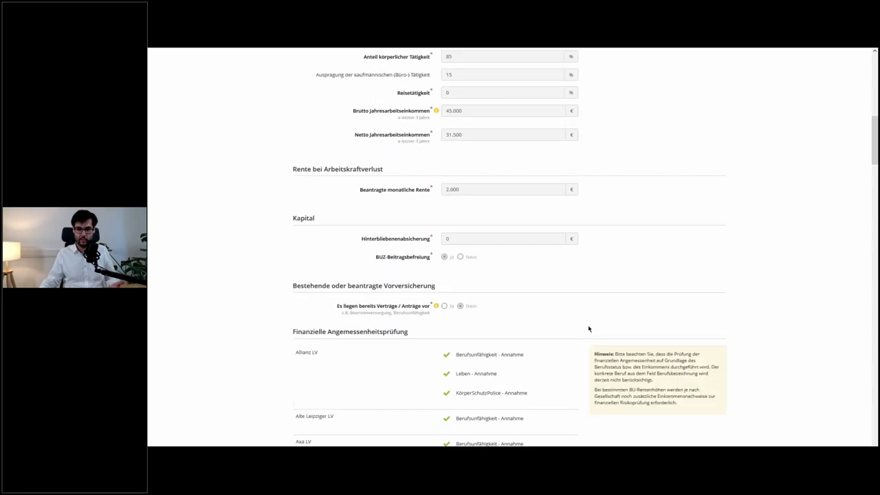
{"action": "scroll", "coordinate": [510, 247], "scroll_direction": "down", "scroll_amount": 3}
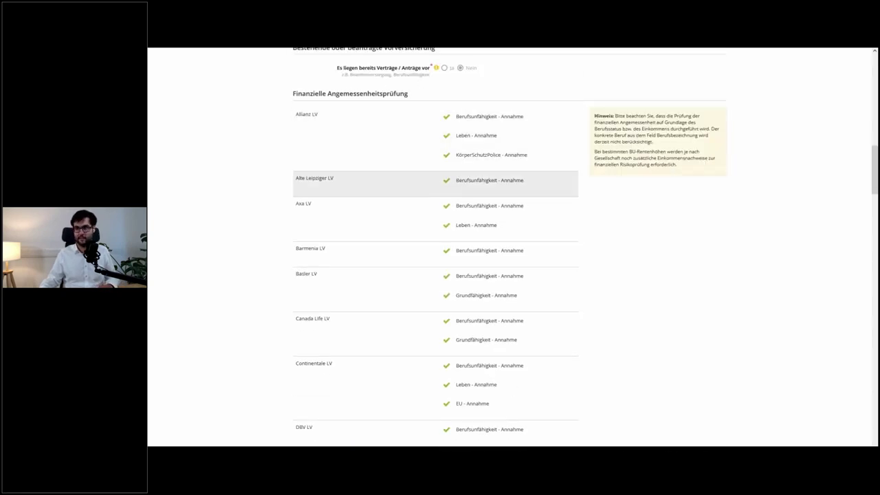
{"action": "scroll", "coordinate": [474, 206], "scroll_direction": "down", "scroll_amount": 1}
{"action": "scroll", "coordinate": [486, 216], "scroll_direction": "up", "scroll_amount": 3}
{"action": "scroll", "coordinate": [487, 215], "scroll_direction": "up", "scroll_amount": 3}
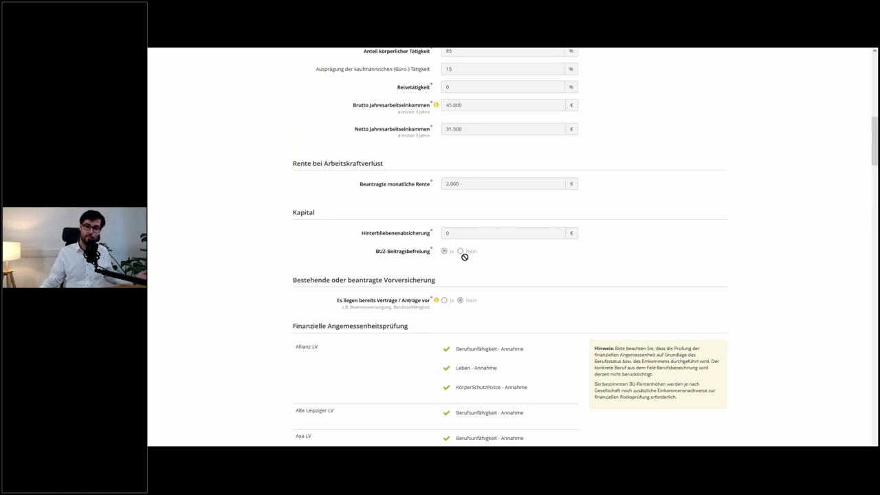
{"action": "scroll", "coordinate": [465, 257], "scroll_direction": "down", "scroll_amount": 7}
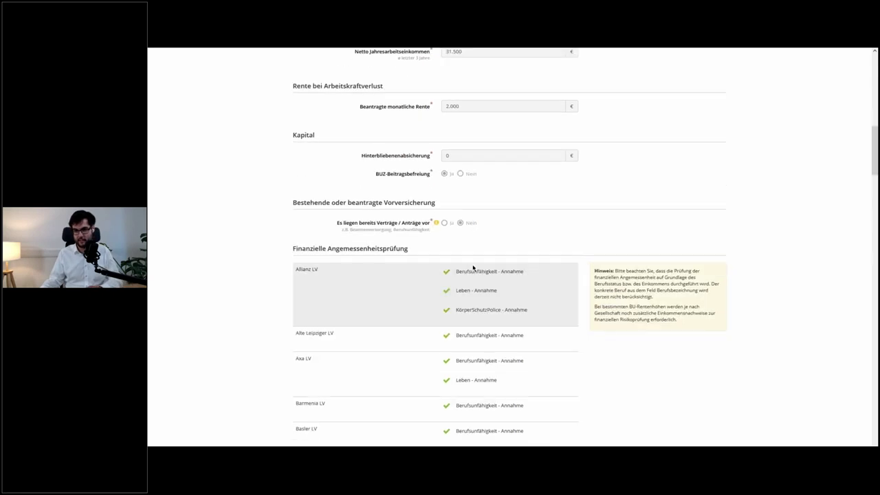
{"action": "scroll", "coordinate": [473, 268], "scroll_direction": "down", "scroll_amount": 5}
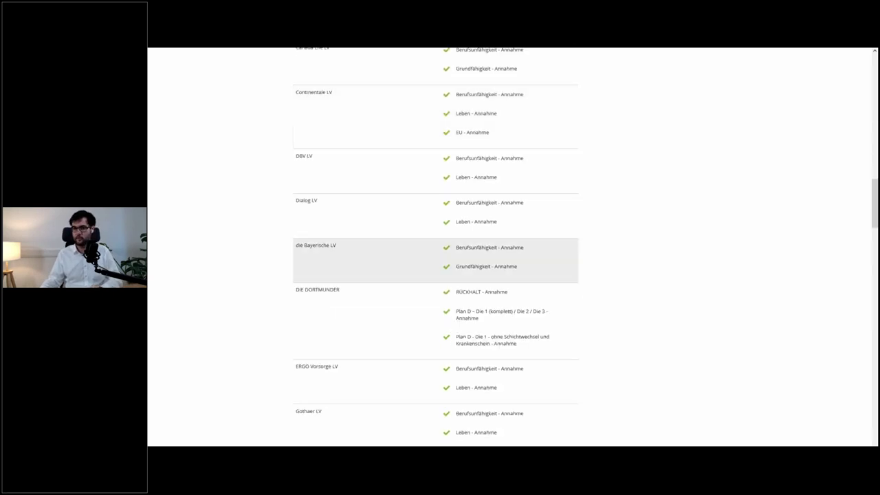
{"action": "scroll", "coordinate": [473, 261], "scroll_direction": "down", "scroll_amount": 8}
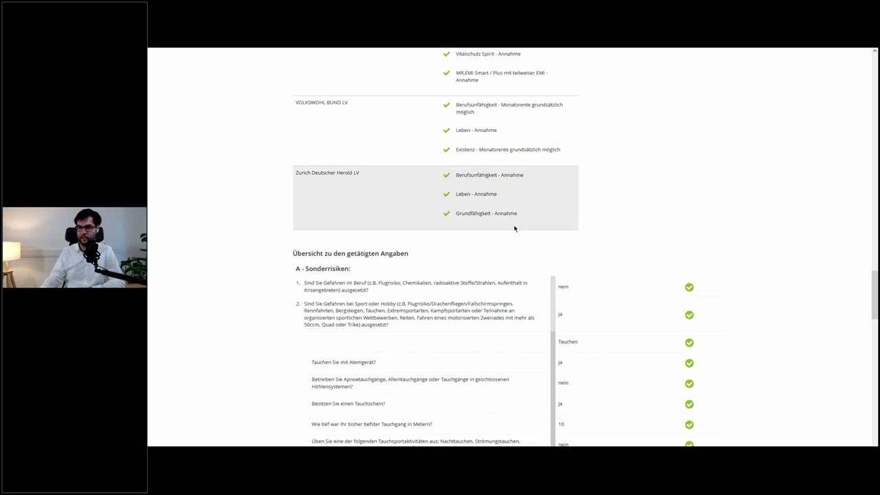
- Scroll through the answer overview and submit it to run the risk check
{"action": "scroll", "coordinate": [514, 229], "scroll_direction": "down", "scroll_amount": 3}
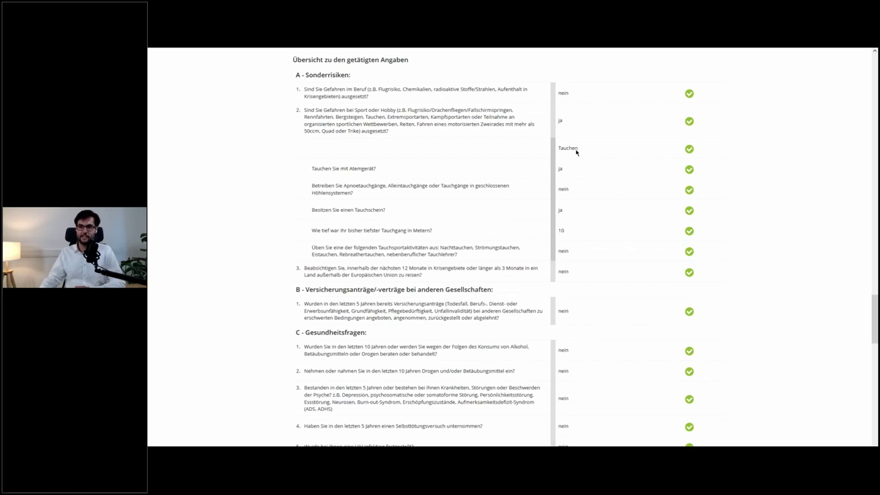
{"action": "scroll", "coordinate": [569, 220], "scroll_direction": "down", "scroll_amount": 5}
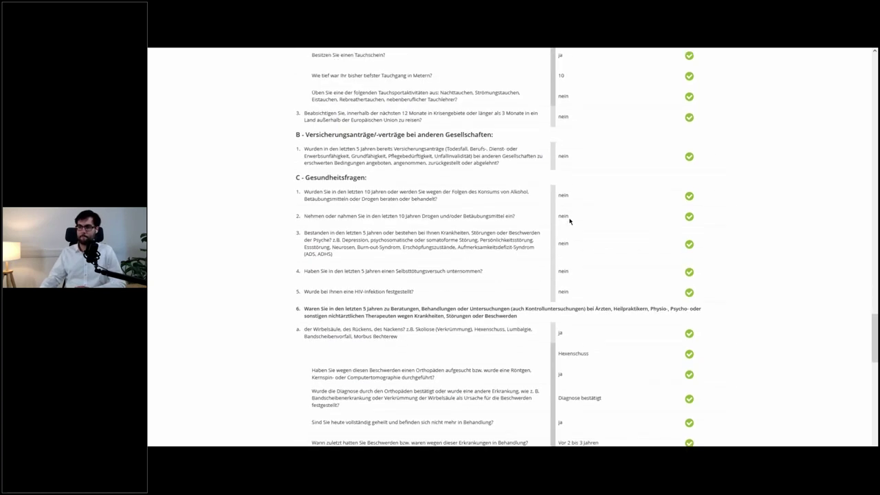
{"action": "scroll", "coordinate": [570, 220], "scroll_direction": "down", "scroll_amount": 10}
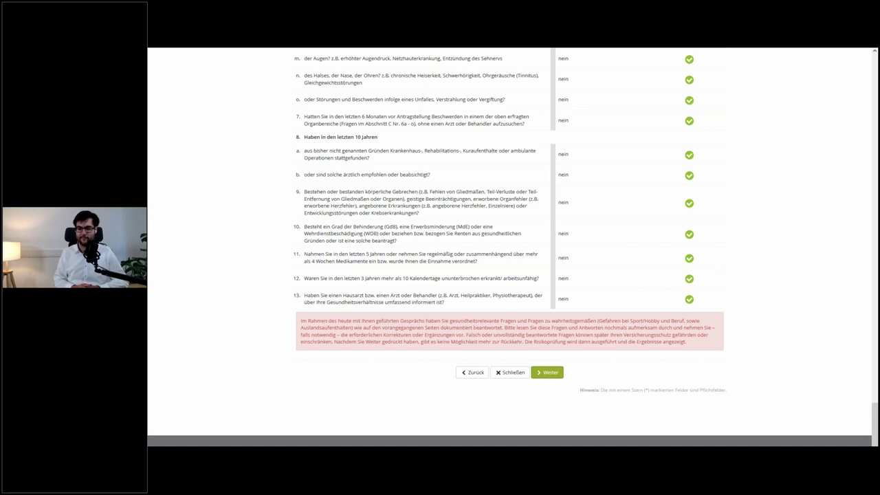
{"action": "left_click", "coordinate": [548, 372]}
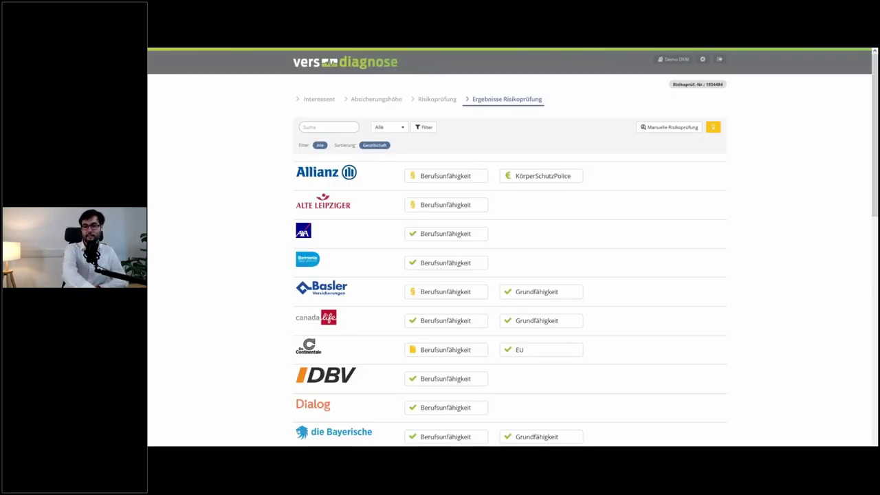
{"action": "scroll", "coordinate": [604, 347], "scroll_direction": "down", "scroll_amount": 1}
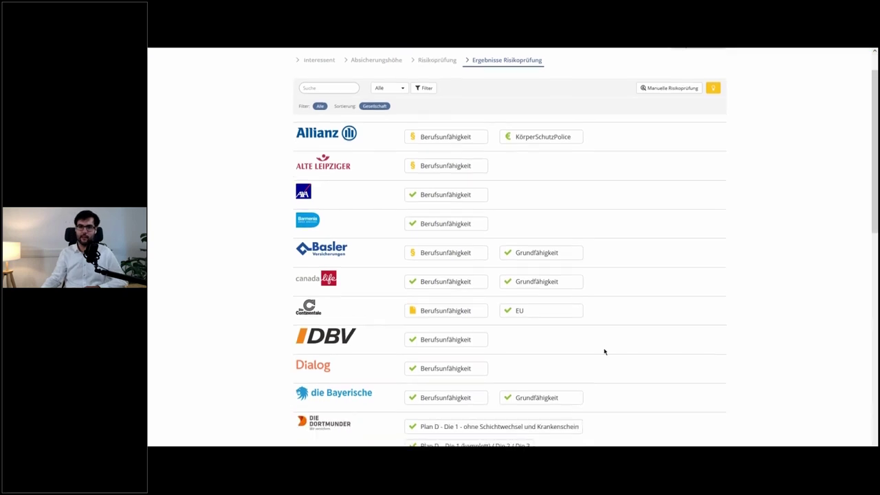
{"action": "scroll", "coordinate": [605, 343], "scroll_direction": "down", "scroll_amount": 2}
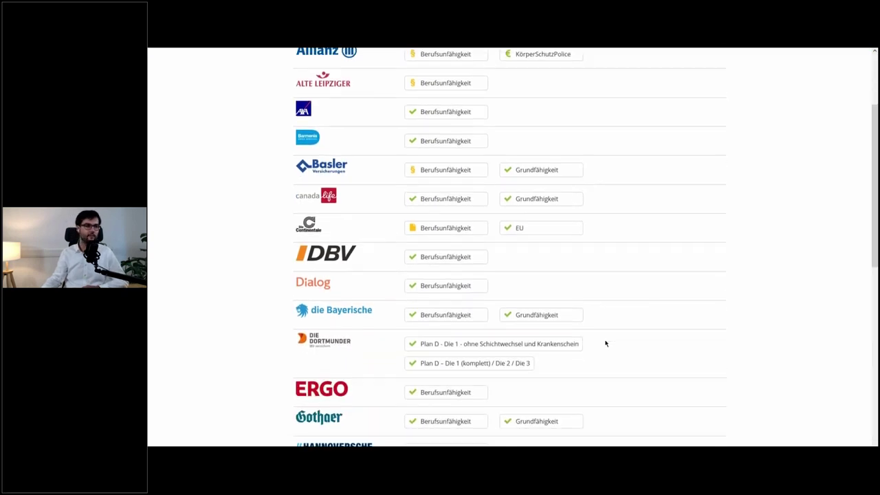
{"action": "scroll", "coordinate": [606, 342], "scroll_direction": "down", "scroll_amount": 2}
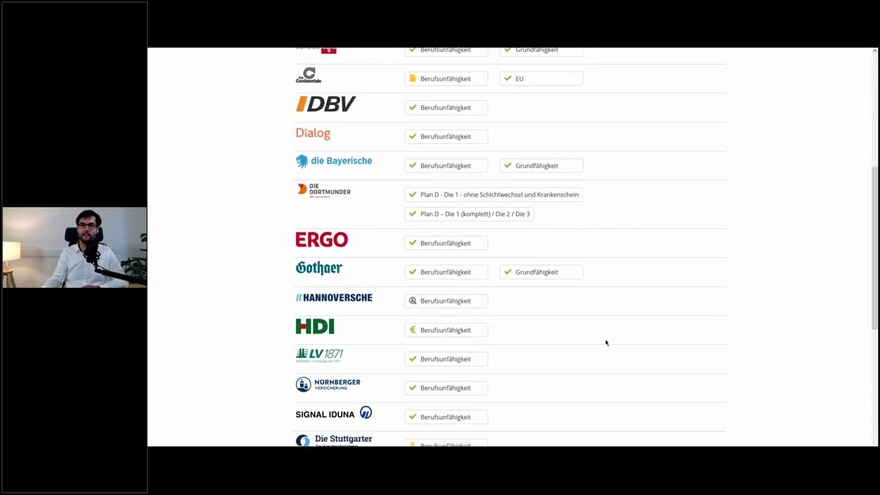
{"action": "scroll", "coordinate": [606, 342], "scroll_direction": "down", "scroll_amount": 2}
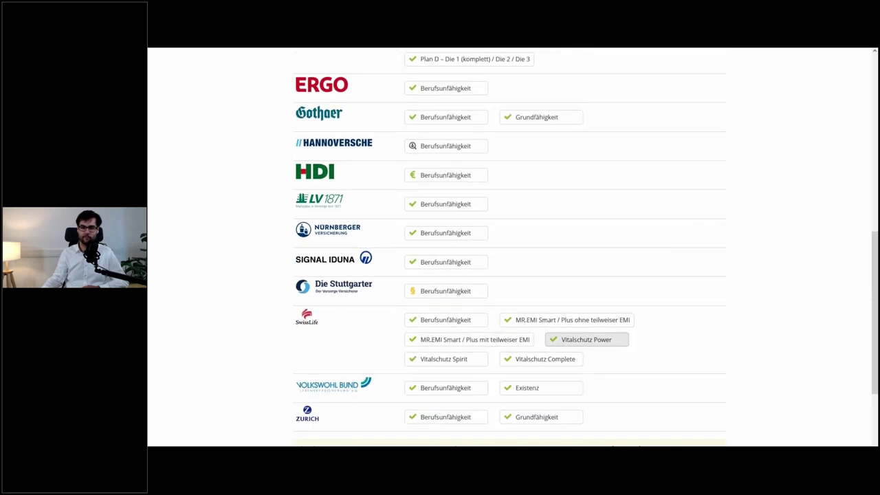
{"action": "scroll", "coordinate": [606, 343], "scroll_direction": "down", "scroll_amount": 1}
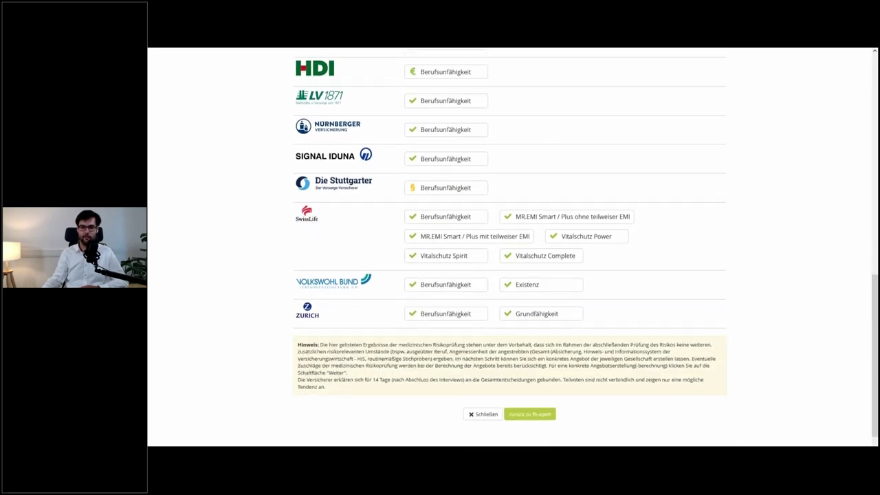
{"action": "scroll", "coordinate": [541, 320], "scroll_direction": "up", "scroll_amount": 6}
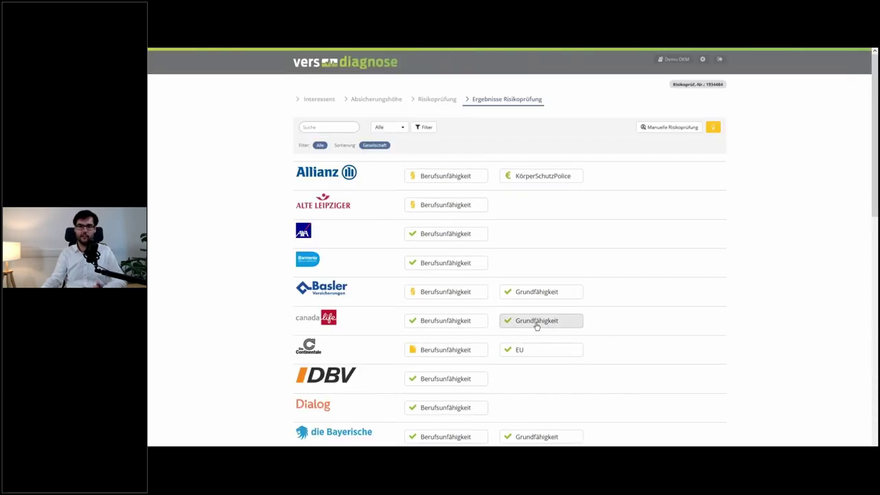
{"action": "mouse_move", "coordinate": [524, 319]}
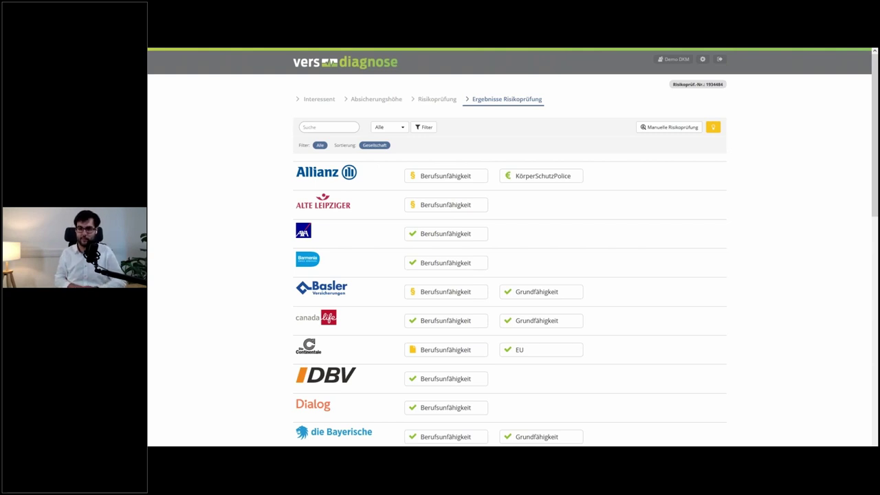
{"action": "scroll", "coordinate": [426, 199], "scroll_direction": "down", "scroll_amount": 1}
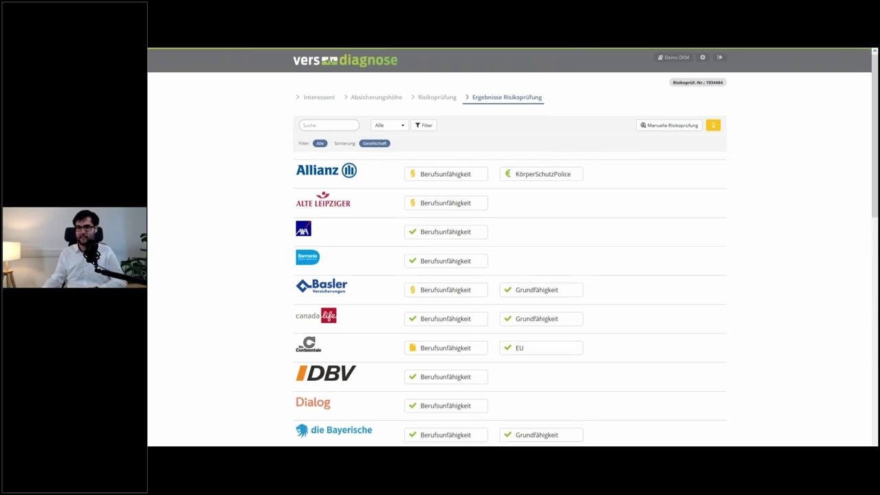
{"action": "mouse_move", "coordinate": [416, 199]}
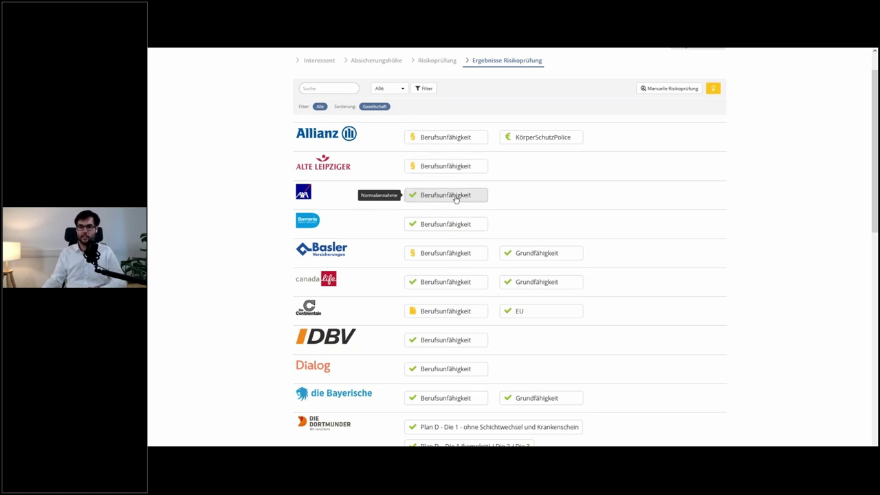
{"action": "left_click", "coordinate": [447, 200]}
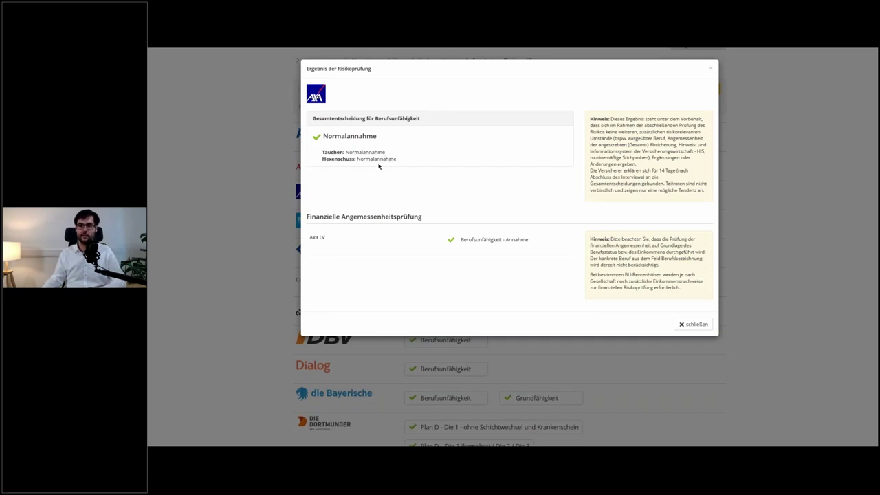
{"action": "left_click", "coordinate": [232, 185]}
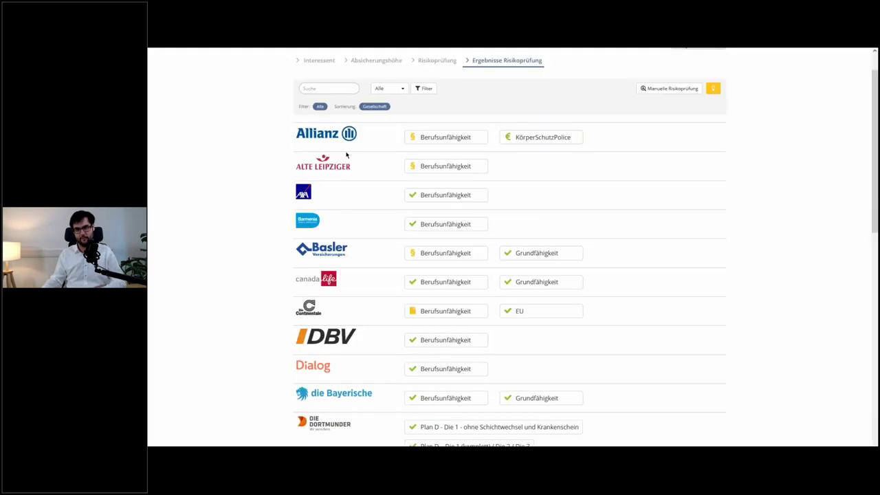
{"action": "left_click", "coordinate": [426, 141]}
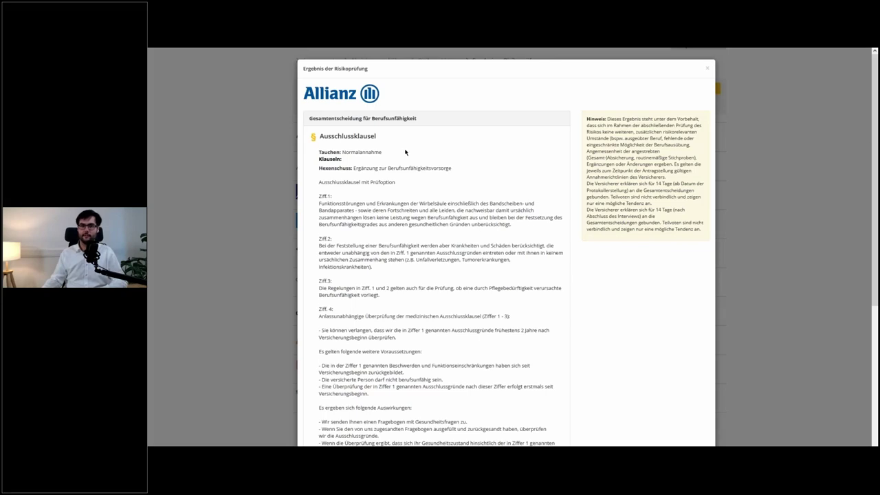
{"action": "scroll", "coordinate": [406, 152], "scroll_direction": "down", "scroll_amount": 1}
{"action": "triple_click", "coordinate": [333, 112]}
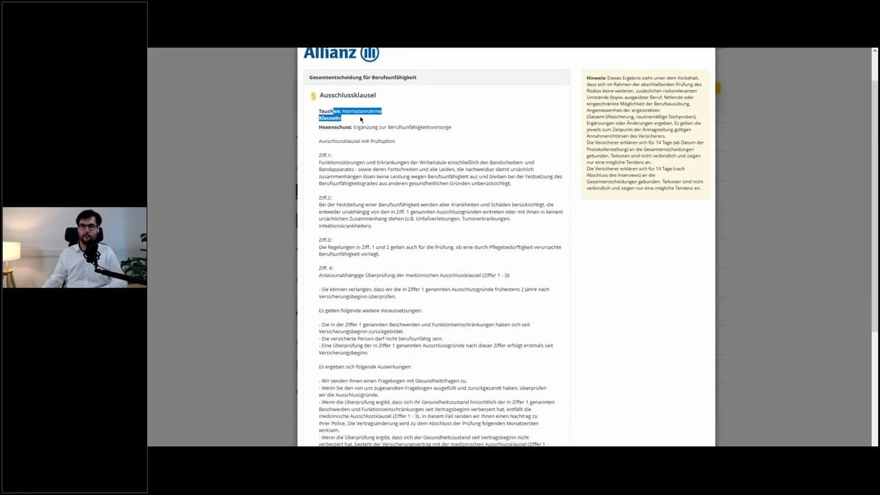
{"action": "left_click", "coordinate": [333, 112]}
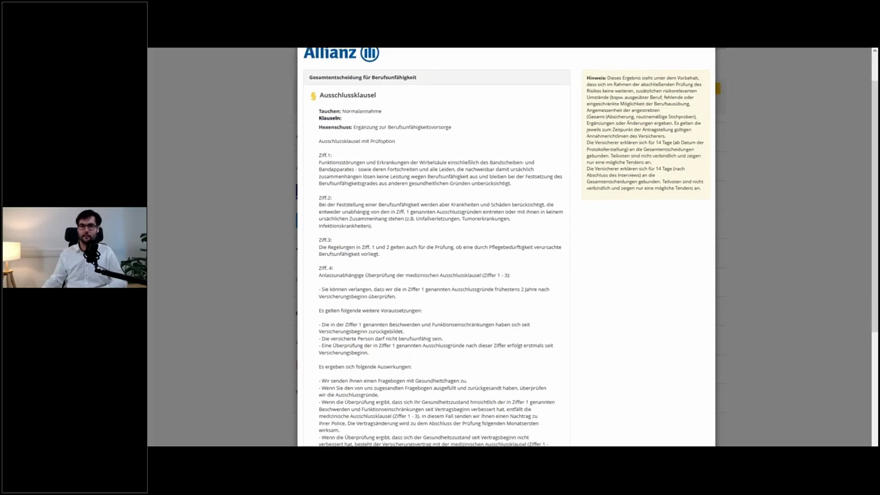
{"action": "double_click", "coordinate": [364, 127]}
{"action": "scroll", "coordinate": [354, 93], "scroll_direction": "down", "scroll_amount": 2}
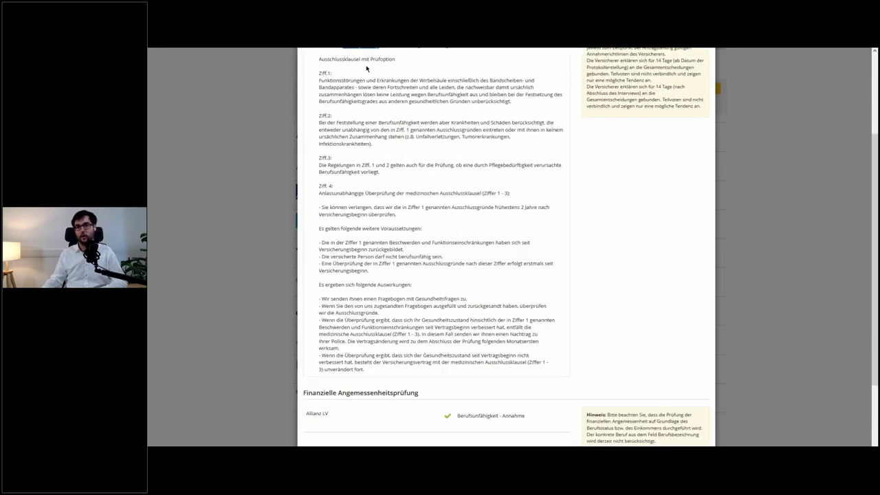
{"action": "left_click_drag", "start_coordinate": [334, 58], "coordinate": [364, 370]}
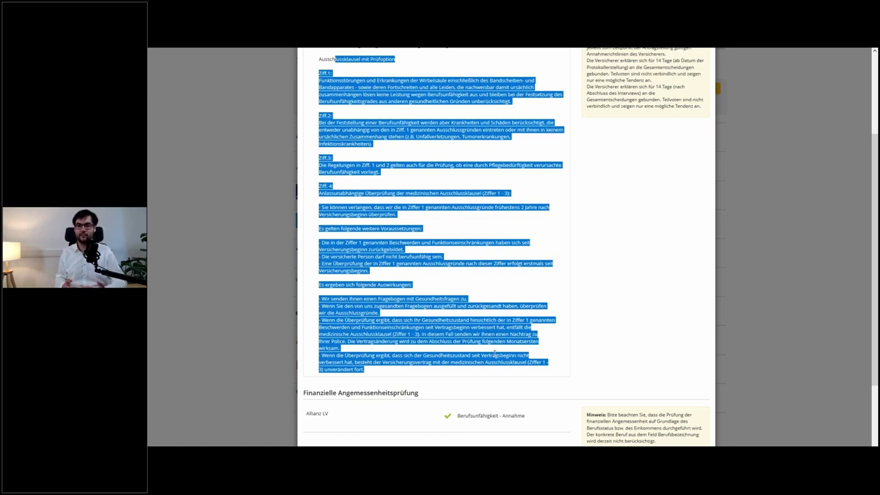
{"action": "left_click", "coordinate": [236, 215]}
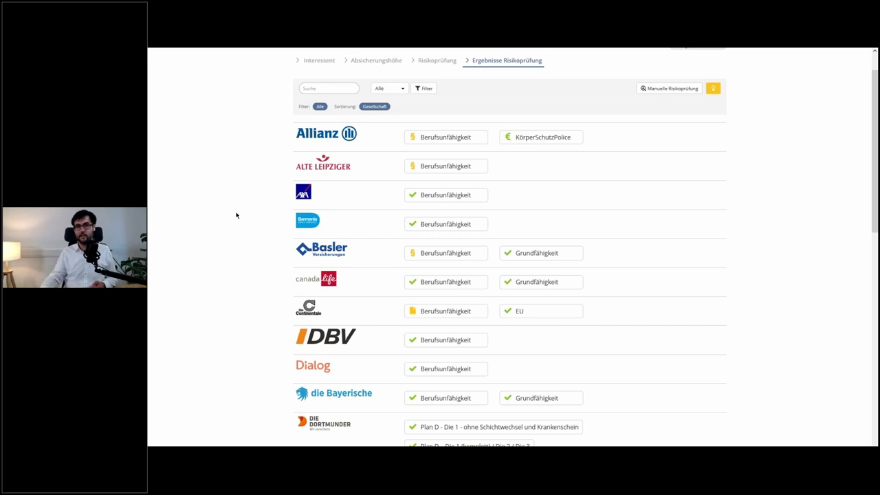
- Review Alte Leipziger's Hexenschuss exclusion wording and Basler's Berufsunfähigkeit result
{"action": "left_click", "coordinate": [431, 172]}
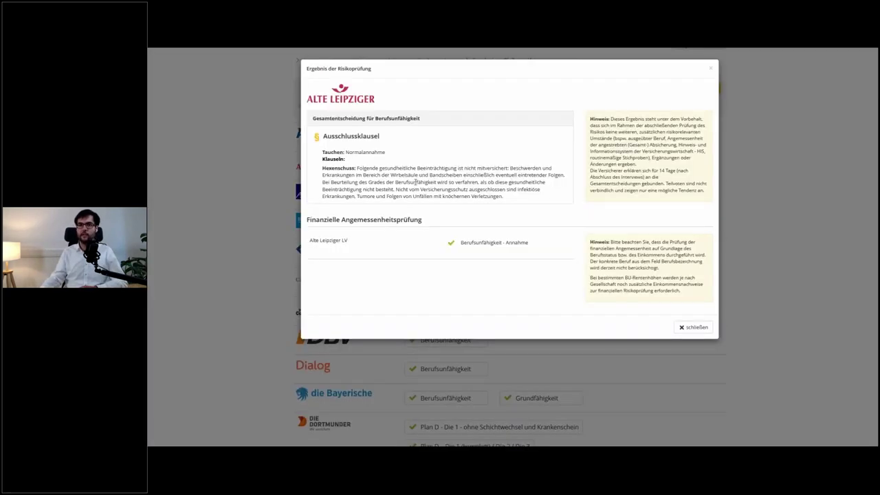
{"action": "left_click_drag", "start_coordinate": [388, 174], "coordinate": [483, 197]}
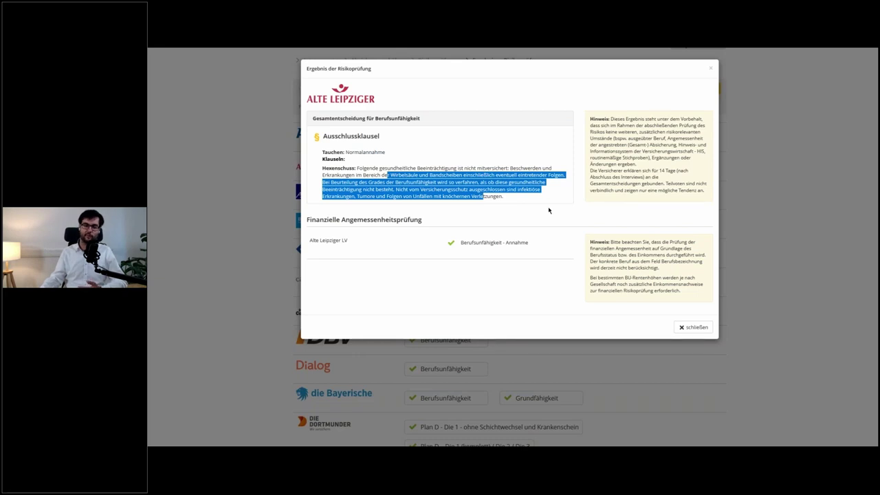
{"action": "left_click", "coordinate": [759, 183]}
{"action": "scroll", "coordinate": [659, 204], "scroll_direction": "down", "scroll_amount": 2}
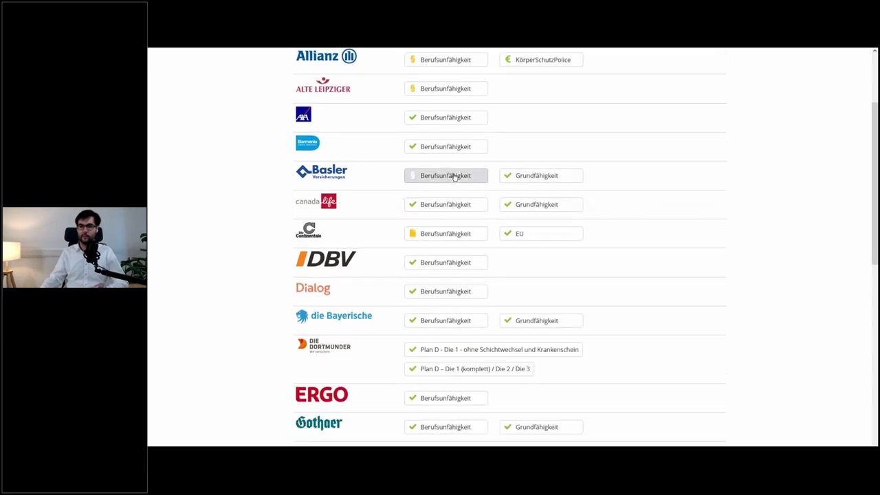
{"action": "left_click", "coordinate": [454, 178]}
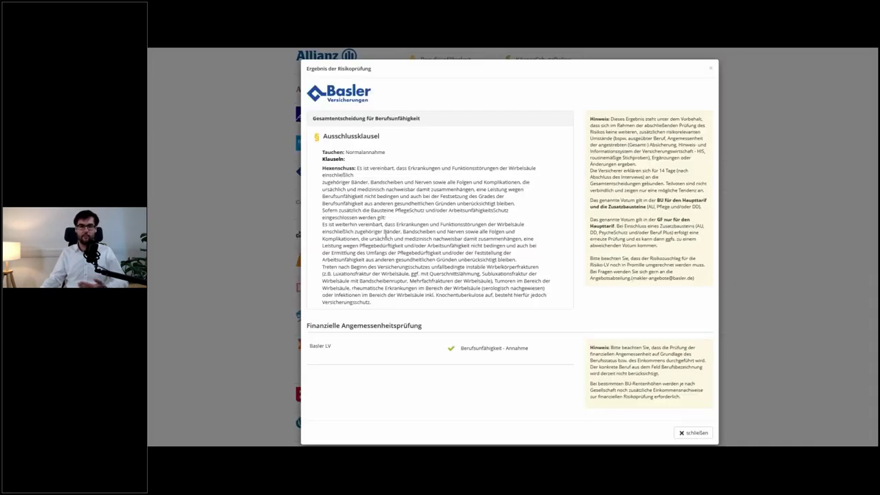
{"action": "left_click", "coordinate": [259, 237]}
- Review HDI's Berufsunfähigkeit result, highlighting its 25% Hexenschuss surcharge
{"action": "scroll", "coordinate": [260, 237], "scroll_direction": "down", "scroll_amount": 3}
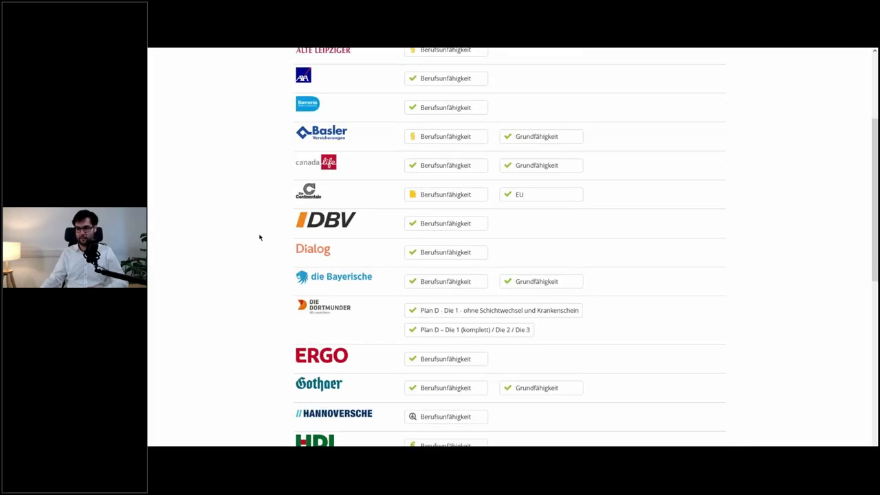
{"action": "scroll", "coordinate": [470, 261], "scroll_direction": "down", "scroll_amount": 1}
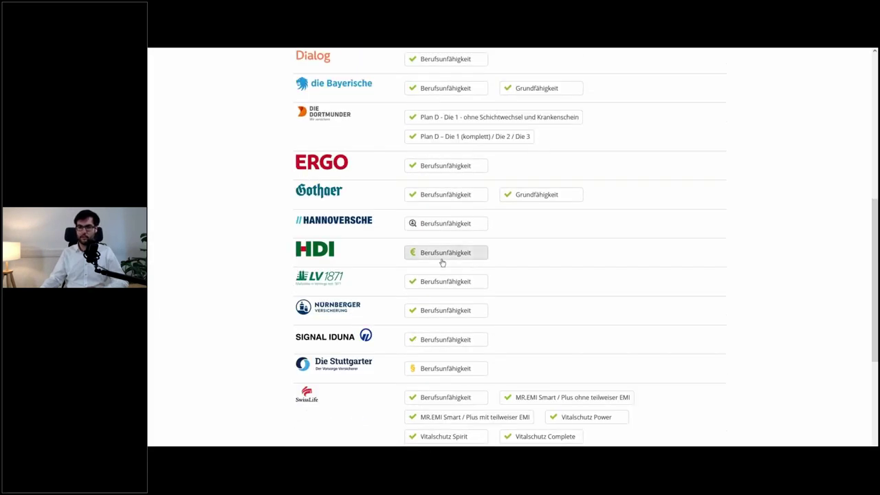
{"action": "left_click", "coordinate": [442, 259]}
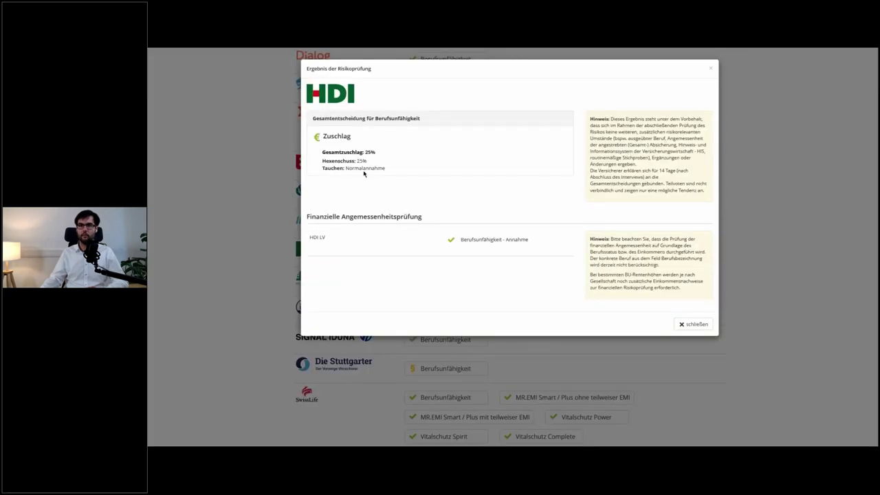
{"action": "left_click_drag", "start_coordinate": [343, 161], "coordinate": [367, 160]}
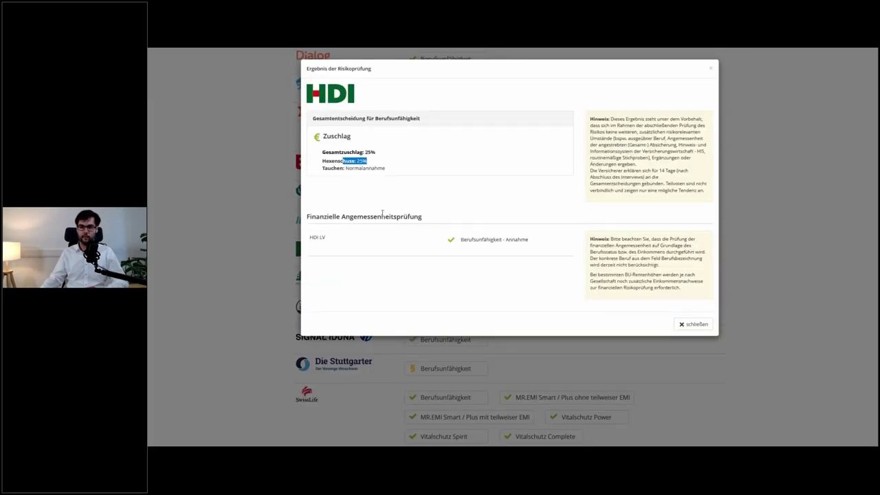
{"action": "left_click", "coordinate": [254, 211]}
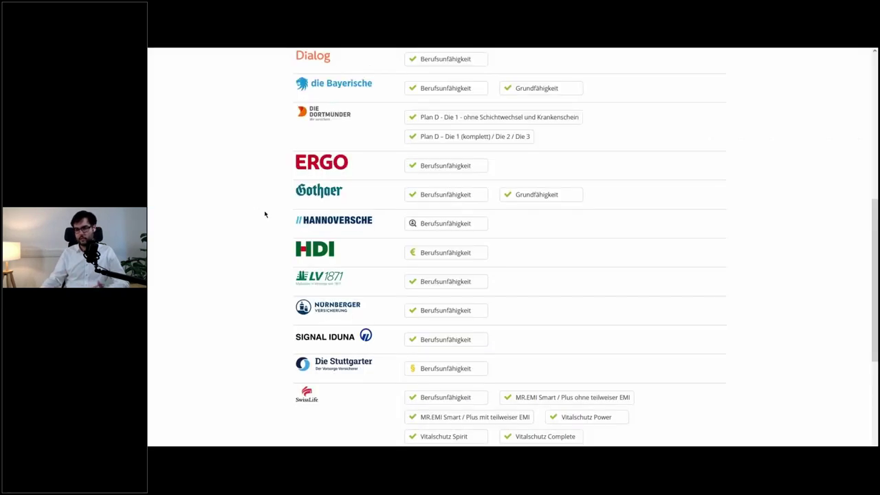
- Check Continentale's result requiring a Fragebogen Wirbelsäule document
{"action": "scroll", "coordinate": [267, 215], "scroll_direction": "down", "scroll_amount": 1}
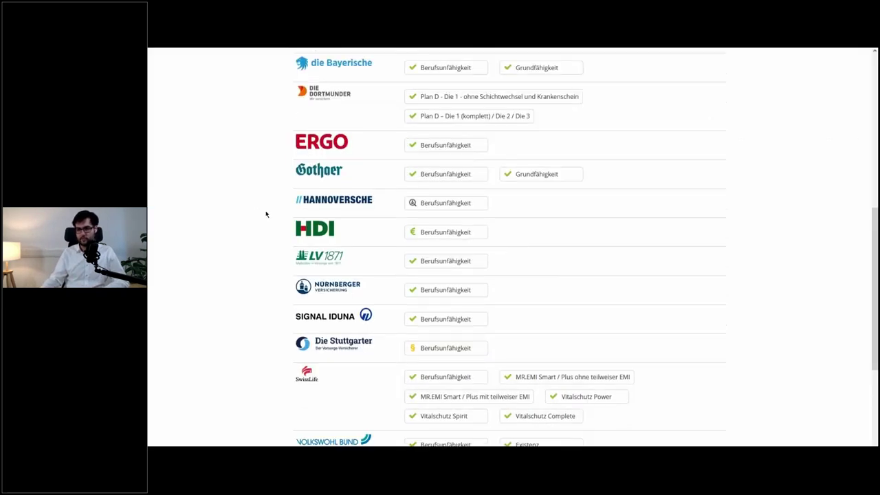
{"action": "scroll", "coordinate": [275, 220], "scroll_direction": "up", "scroll_amount": 3}
{"action": "scroll", "coordinate": [286, 227], "scroll_direction": "up", "scroll_amount": 1}
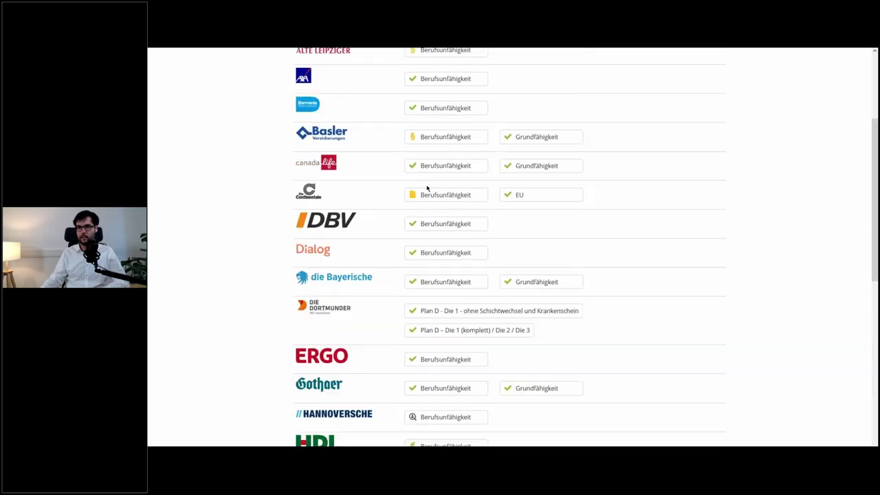
{"action": "mouse_move", "coordinate": [448, 196]}
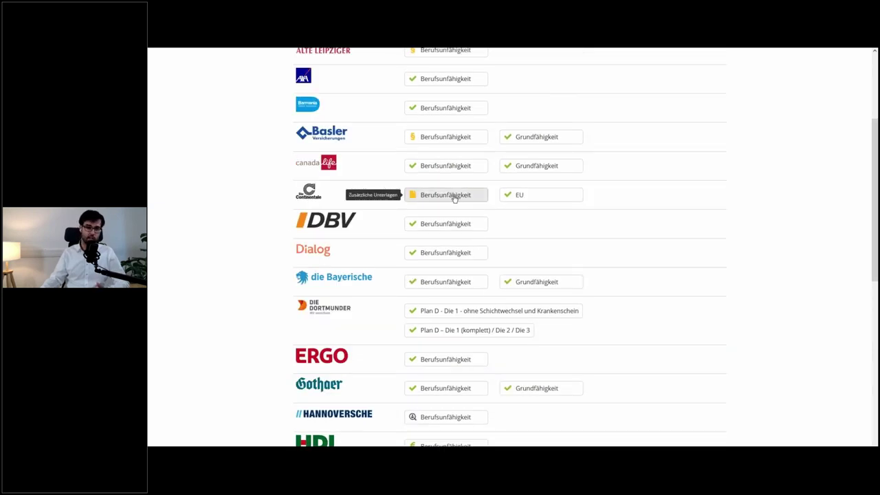
{"action": "left_click", "coordinate": [454, 198]}
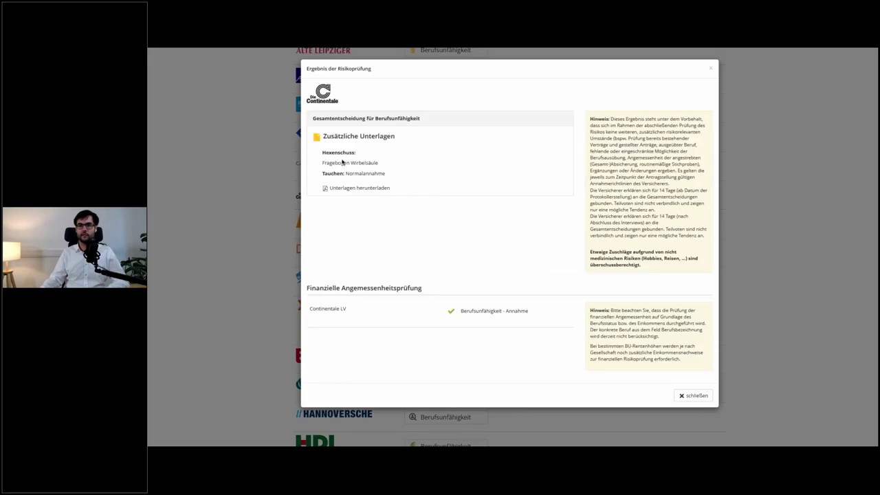
{"action": "left_click_drag", "start_coordinate": [341, 163], "coordinate": [377, 163]}
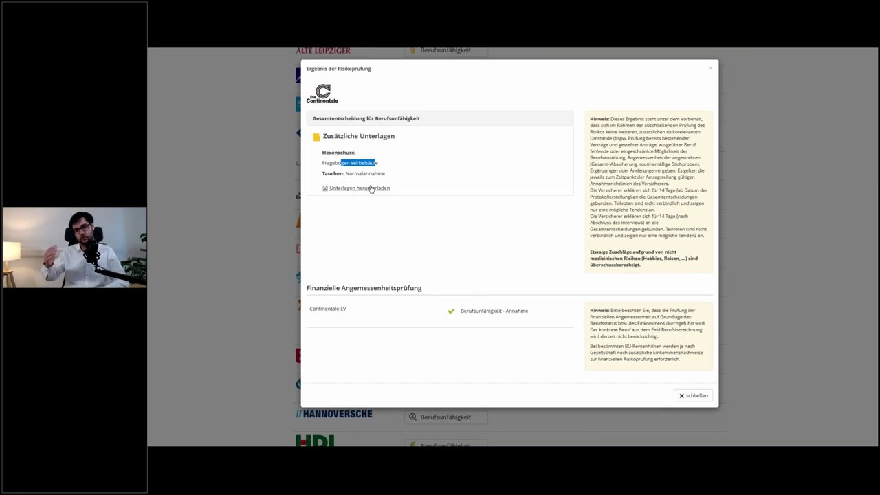
{"action": "left_click", "coordinate": [255, 186]}
{"action": "scroll", "coordinate": [256, 186], "scroll_direction": "down", "scroll_amount": 2}
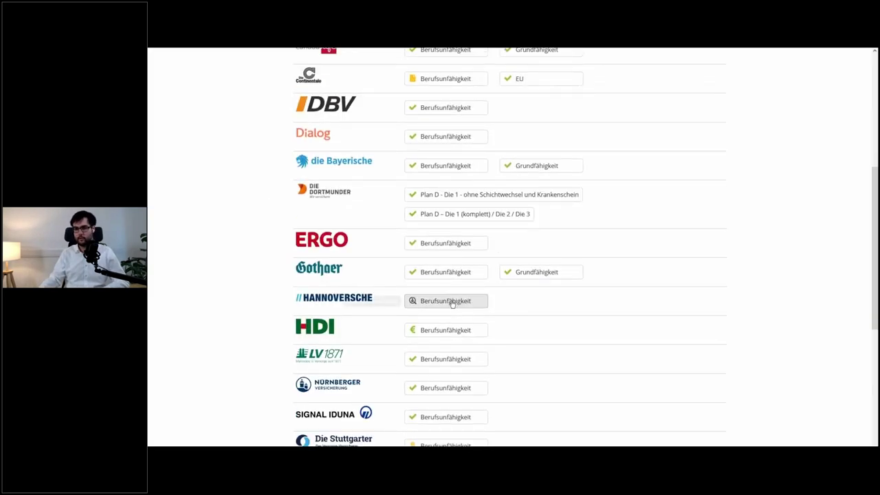
- Look through the remaining insurer results and badge tooltips, then return to fb>xpert's Tarifliste
{"action": "scroll", "coordinate": [456, 303], "scroll_direction": "down", "scroll_amount": 1}
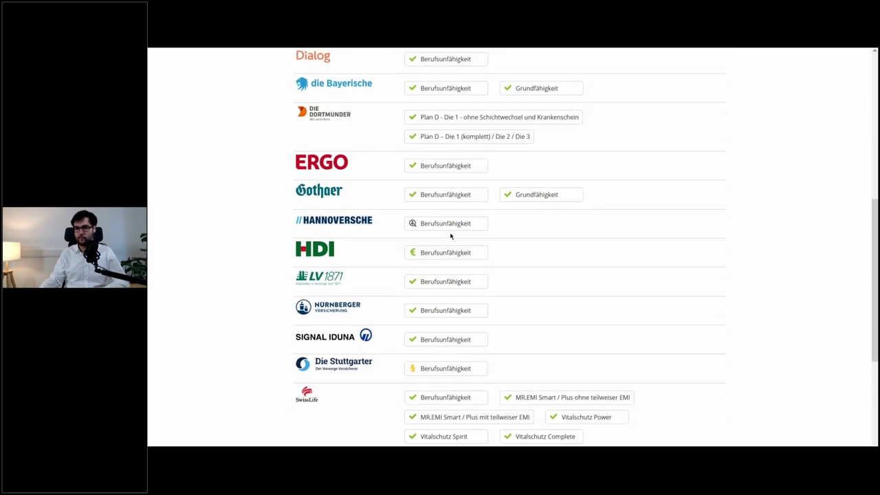
{"action": "mouse_move", "coordinate": [450, 229]}
{"action": "scroll", "coordinate": [450, 229], "scroll_direction": "down", "scroll_amount": 3}
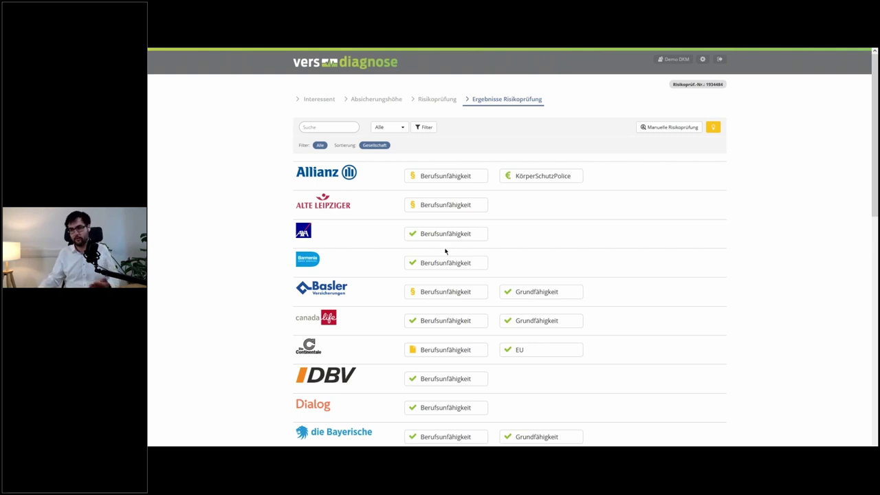
{"action": "scroll", "coordinate": [445, 252], "scroll_direction": "down", "scroll_amount": 1}
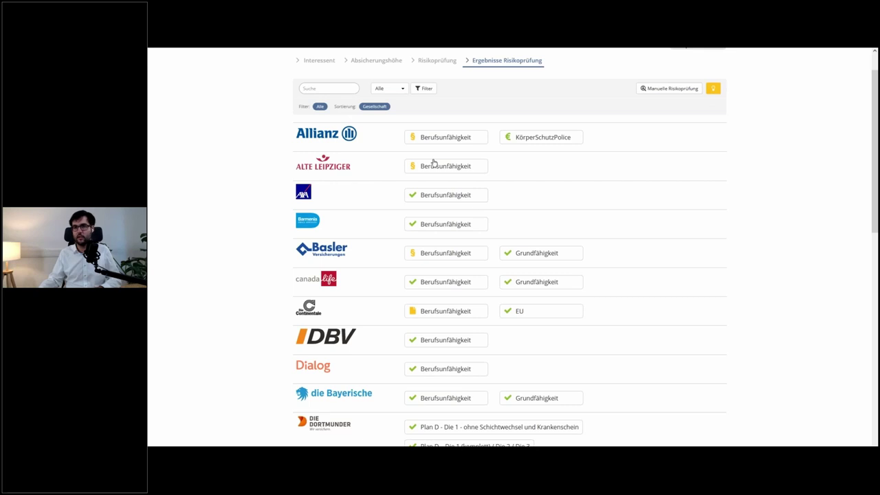
{"action": "mouse_move", "coordinate": [437, 147]}
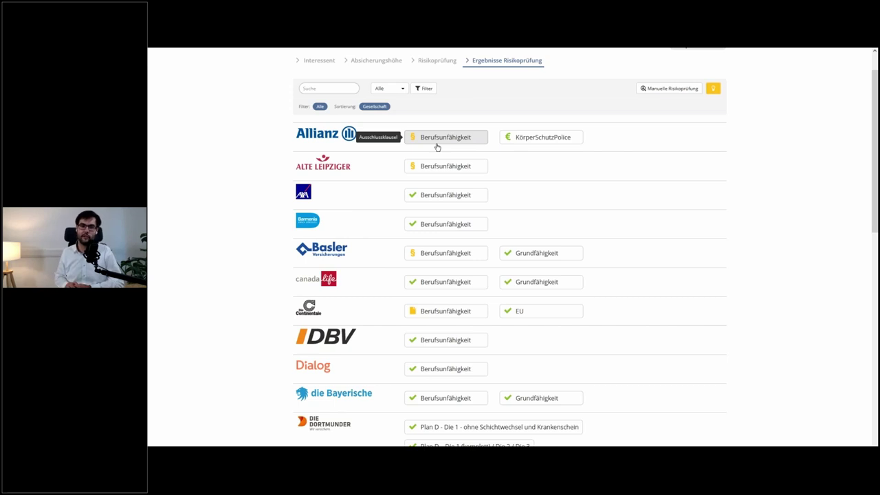
{"action": "scroll", "coordinate": [491, 159], "scroll_direction": "down", "scroll_amount": 3}
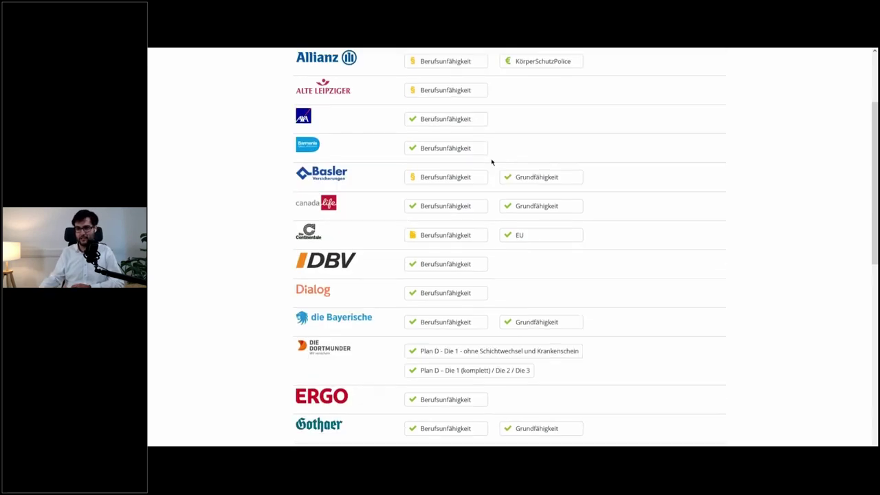
{"action": "scroll", "coordinate": [496, 162], "scroll_direction": "down", "scroll_amount": 1}
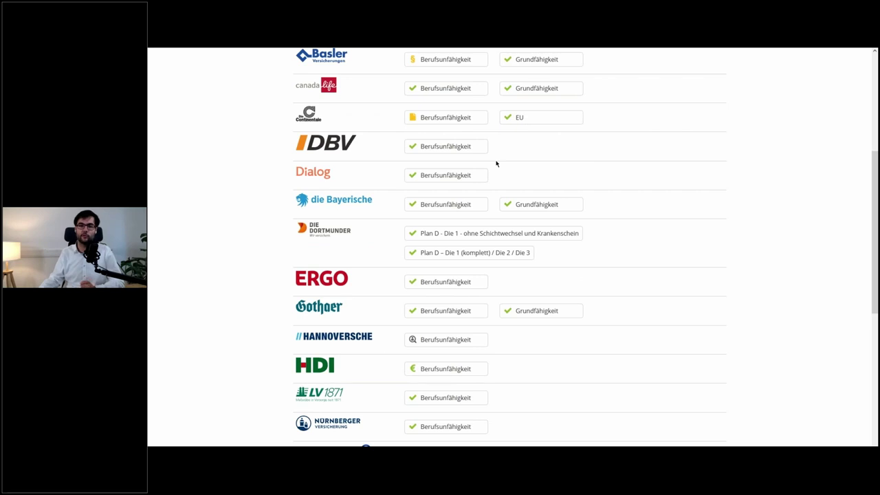
{"action": "scroll", "coordinate": [496, 163], "scroll_direction": "down", "scroll_amount": 1}
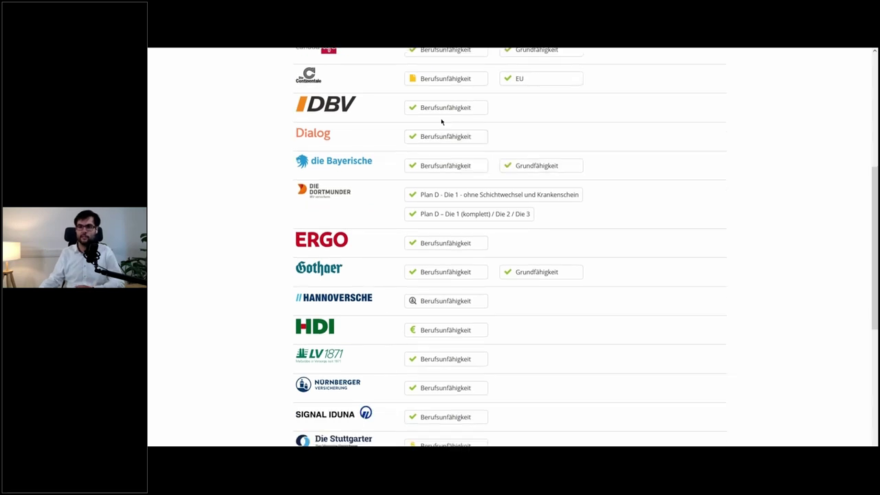
{"action": "scroll", "coordinate": [423, 241], "scroll_direction": "down", "scroll_amount": 2}
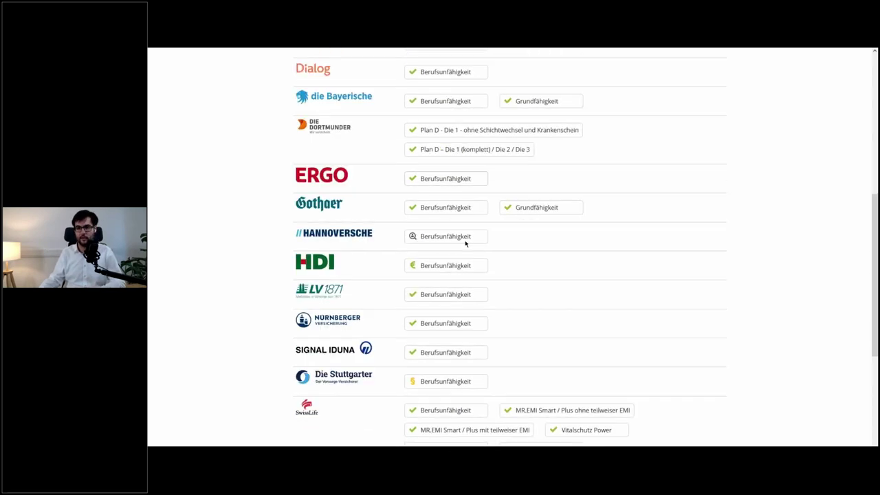
{"action": "scroll", "coordinate": [498, 254], "scroll_direction": "down", "scroll_amount": 3}
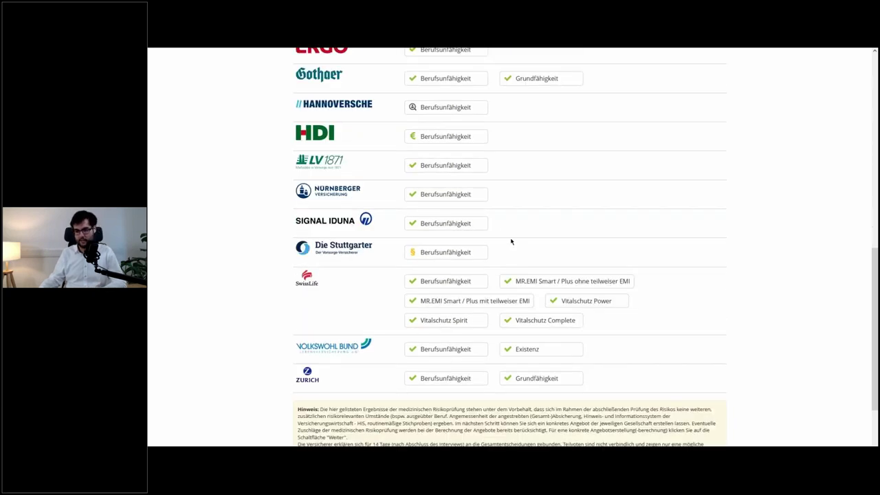
{"action": "scroll", "coordinate": [510, 241], "scroll_direction": "down", "scroll_amount": 1}
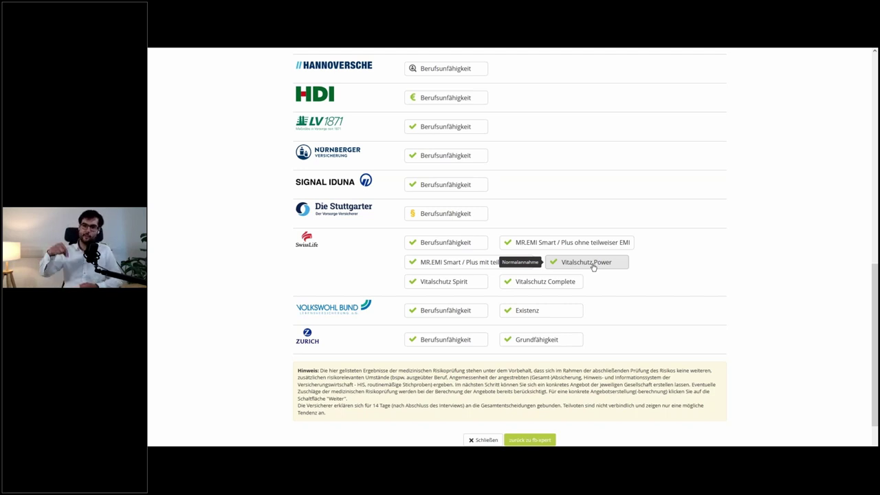
{"action": "scroll", "coordinate": [556, 302], "scroll_direction": "down", "scroll_amount": 2}
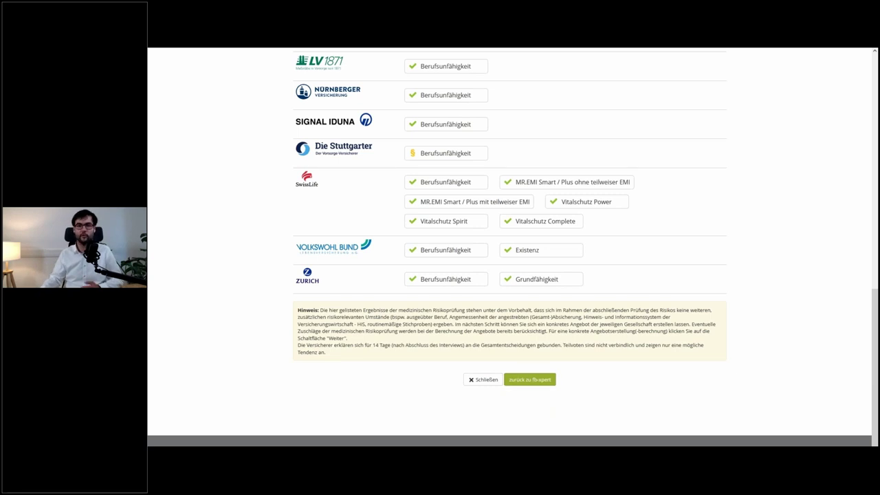
{"action": "left_click", "coordinate": [512, 379]}
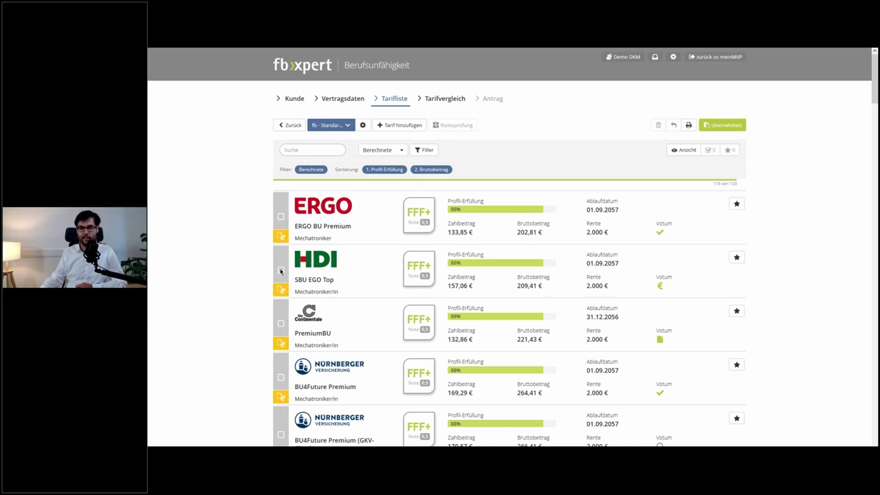
- Select HDI SBU EGO Top and check Die Stuttgarter BUV-PLUS's AKL spine exclusion clause
{"action": "left_click", "coordinate": [281, 270]}
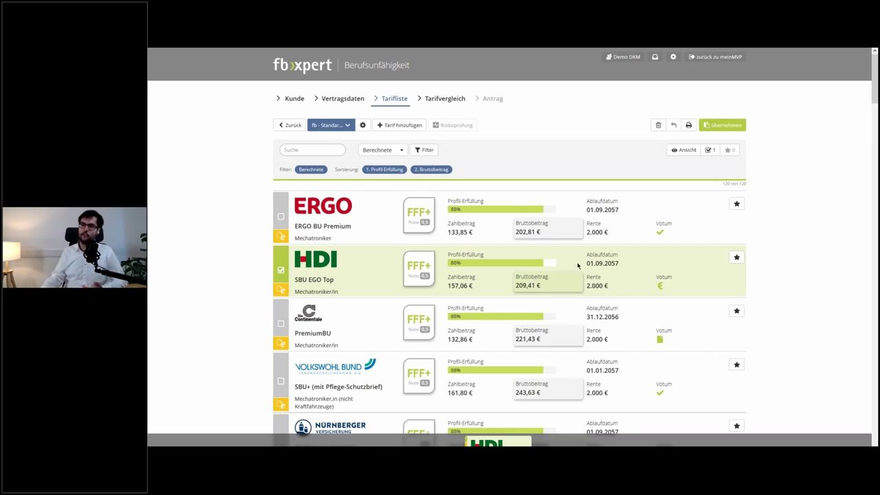
{"action": "scroll", "coordinate": [574, 261], "scroll_direction": "down", "scroll_amount": 3}
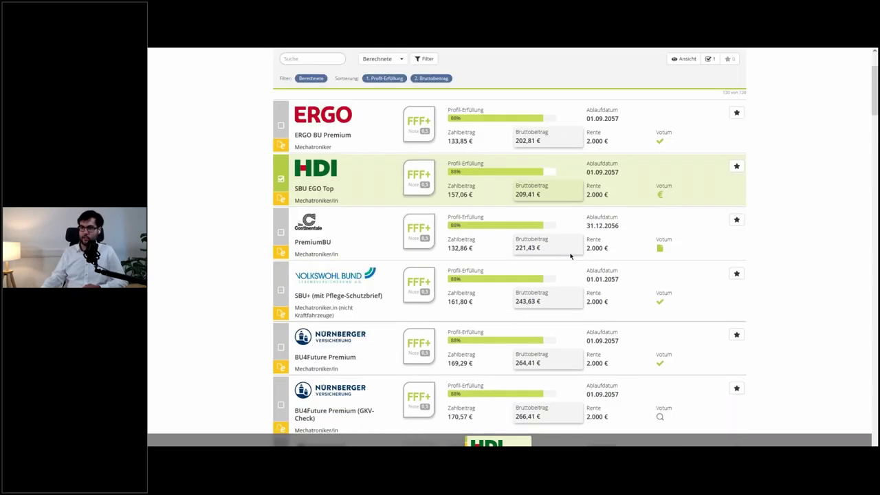
{"action": "scroll", "coordinate": [585, 254], "scroll_direction": "down", "scroll_amount": 6}
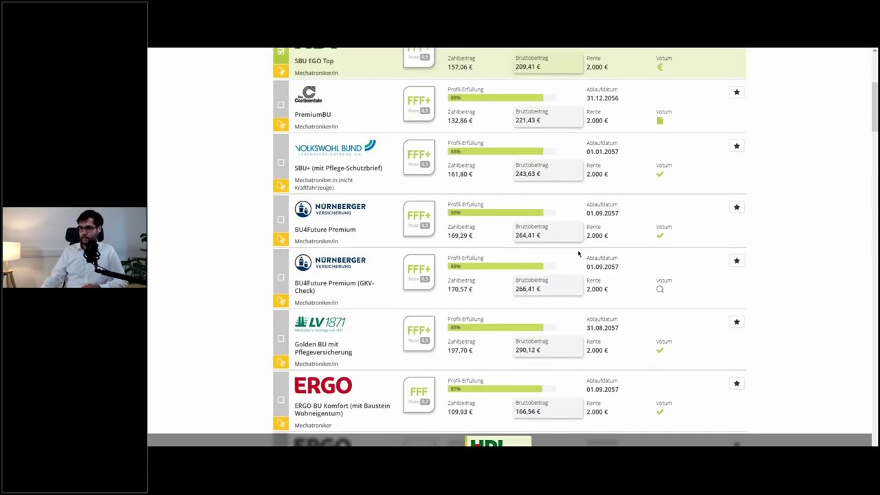
{"action": "scroll", "coordinate": [597, 253], "scroll_direction": "down", "scroll_amount": 10}
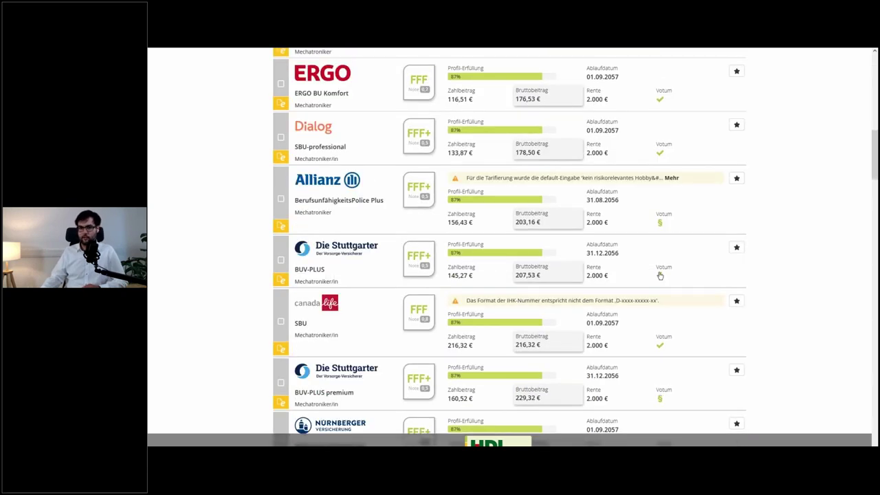
{"action": "left_click", "coordinate": [660, 276]}
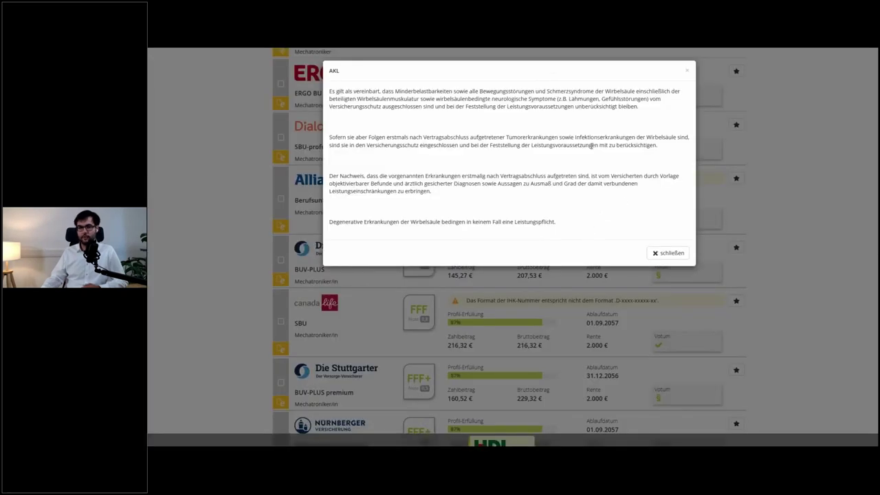
{"action": "left_click", "coordinate": [600, 286]}
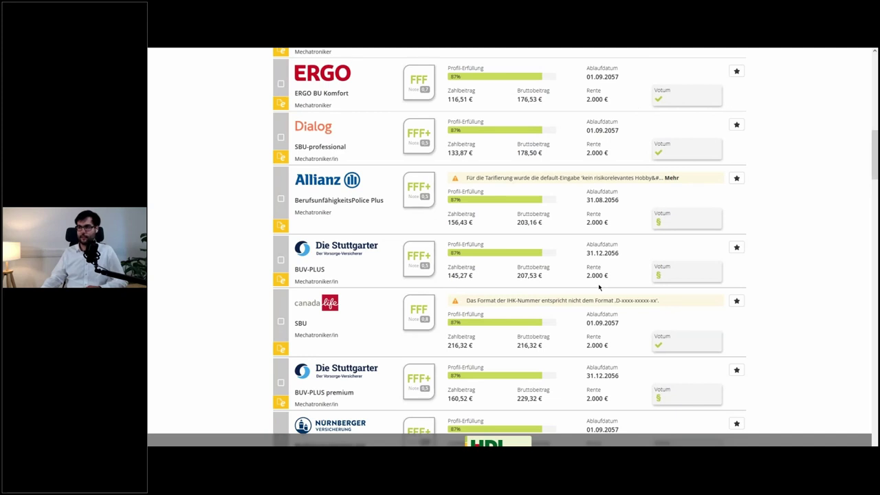
{"action": "scroll", "coordinate": [599, 288], "scroll_direction": "up", "scroll_amount": 5}
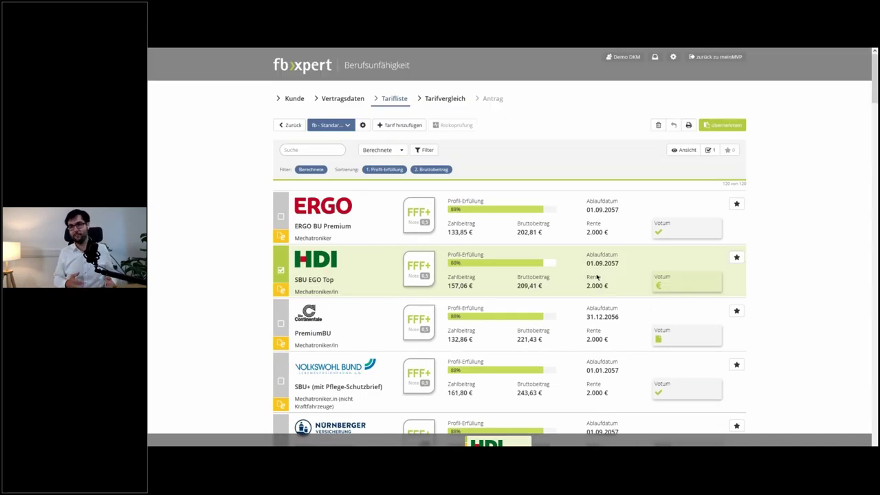
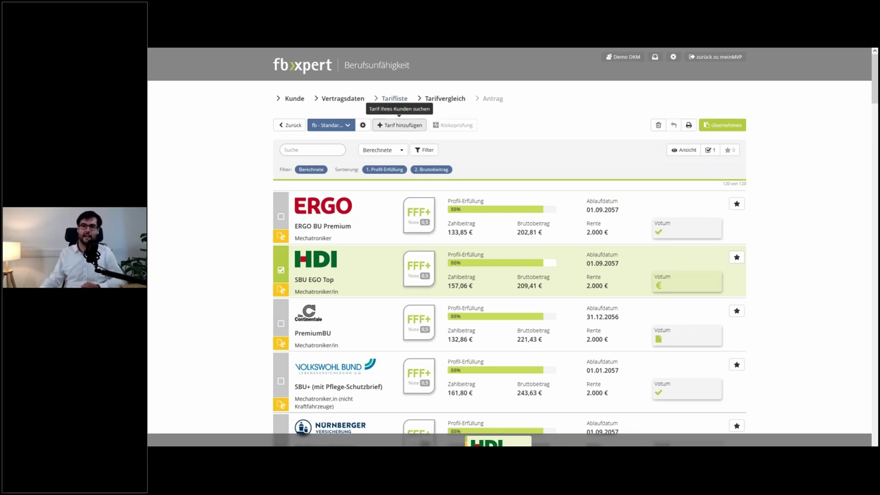
- Start a new tariff entry for Berufsunfähigkeit with insurer AachenMünchener LV
{"action": "left_click", "coordinate": [403, 127]}
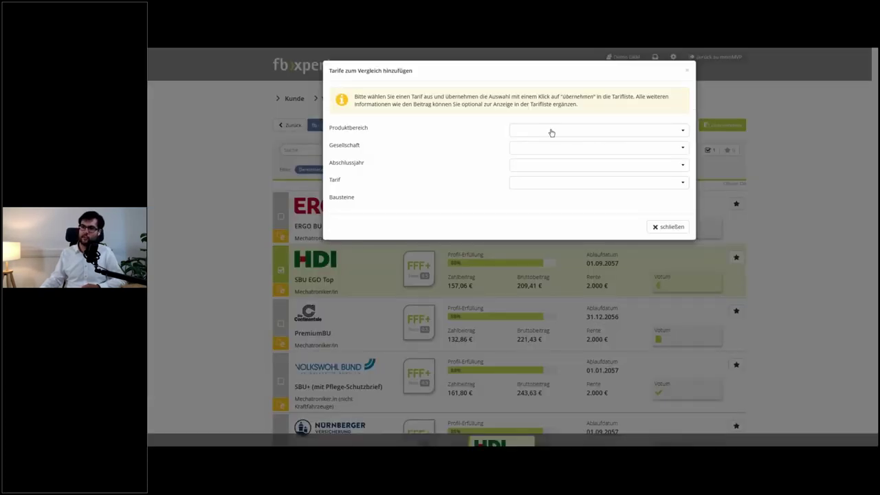
{"action": "left_click", "coordinate": [550, 133]}
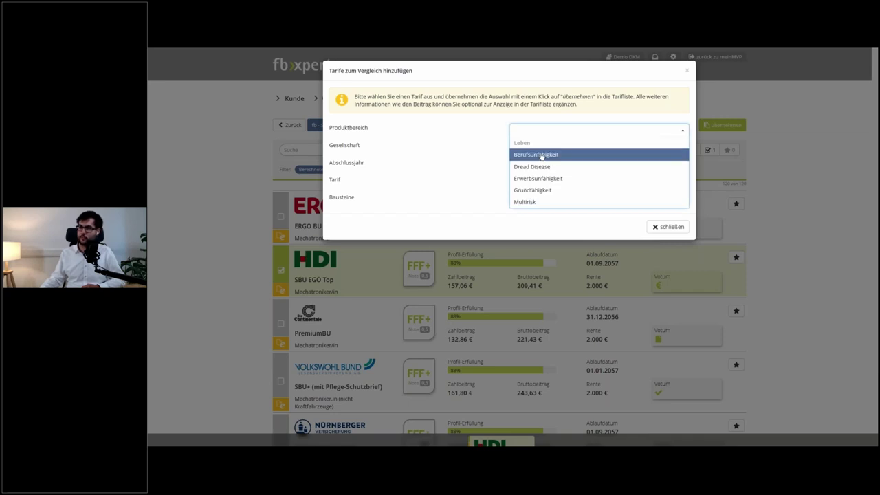
{"action": "left_click", "coordinate": [542, 156]}
{"action": "left_click", "coordinate": [543, 150]}
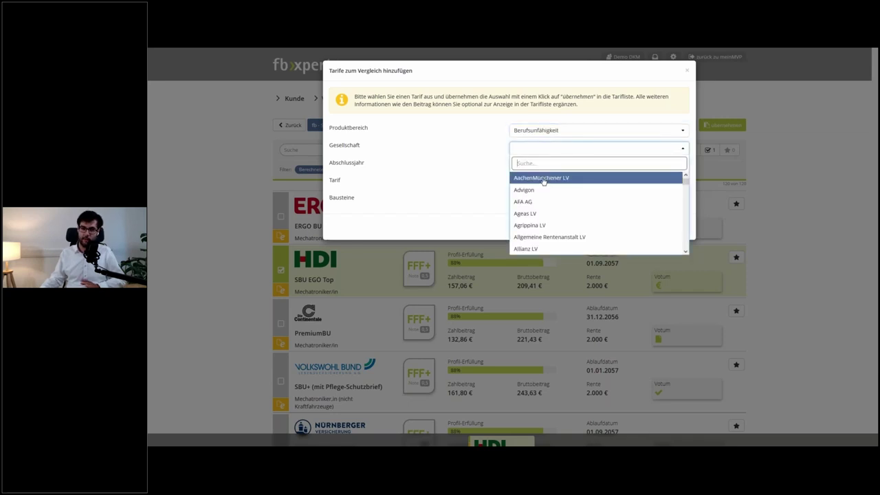
{"action": "left_click", "coordinate": [543, 179]}
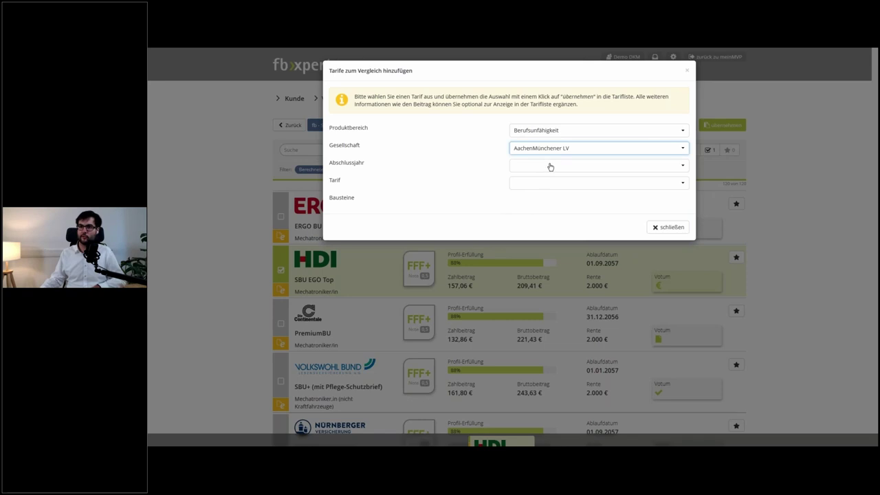
{"action": "left_click", "coordinate": [551, 167]}
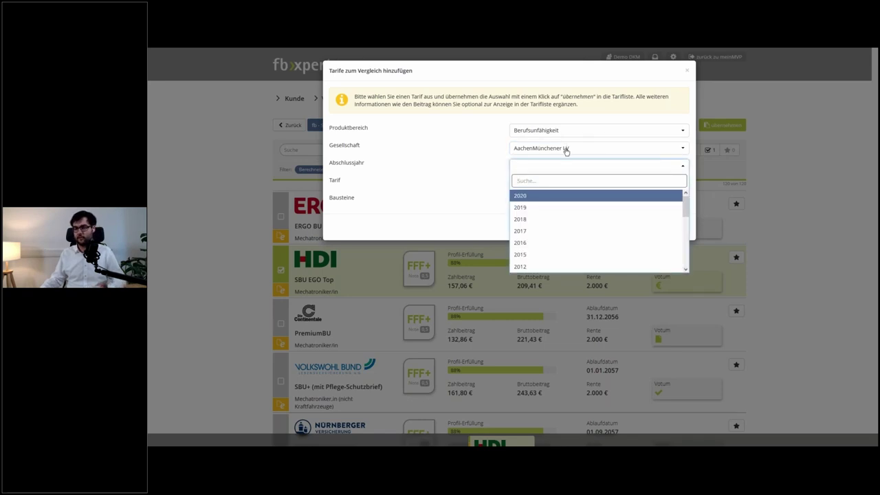
{"action": "left_click", "coordinate": [566, 149]}
{"action": "scroll", "coordinate": [567, 184], "scroll_direction": "down", "scroll_amount": 2}
{"action": "scroll", "coordinate": [568, 186], "scroll_direction": "down", "scroll_amount": 3}
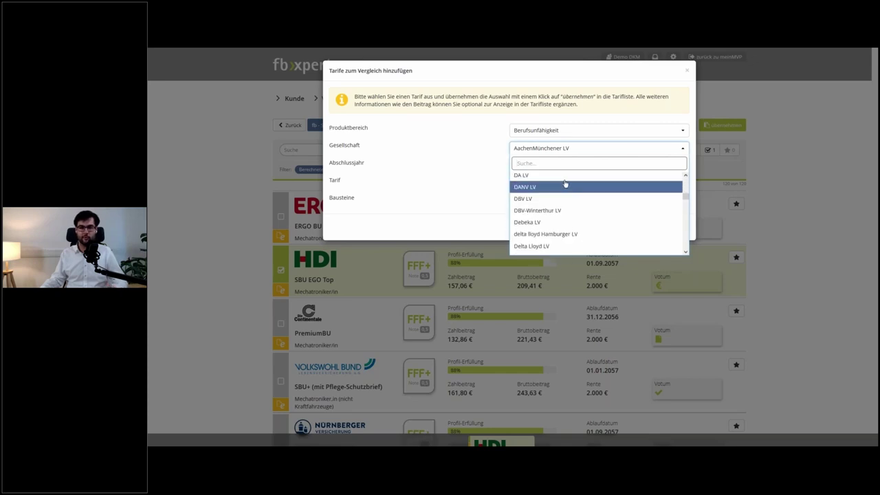
{"action": "scroll", "coordinate": [553, 179], "scroll_direction": "down", "scroll_amount": 6}
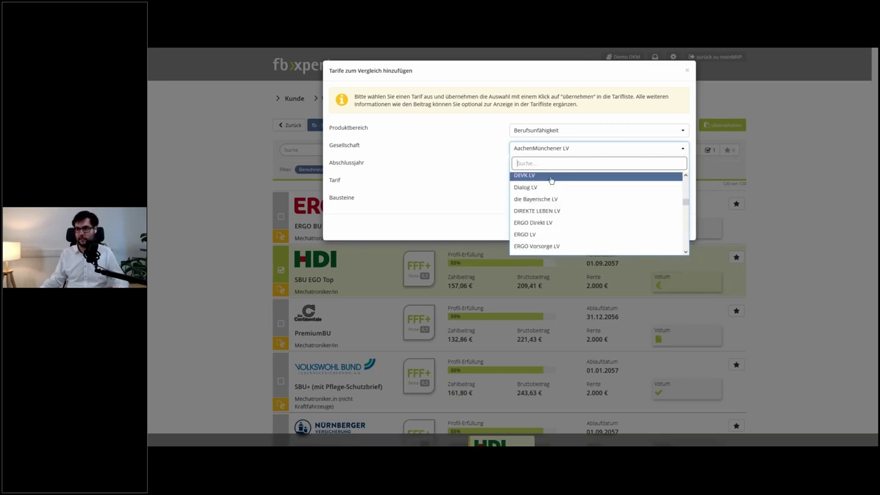
{"action": "scroll", "coordinate": [553, 185], "scroll_direction": "down", "scroll_amount": 5}
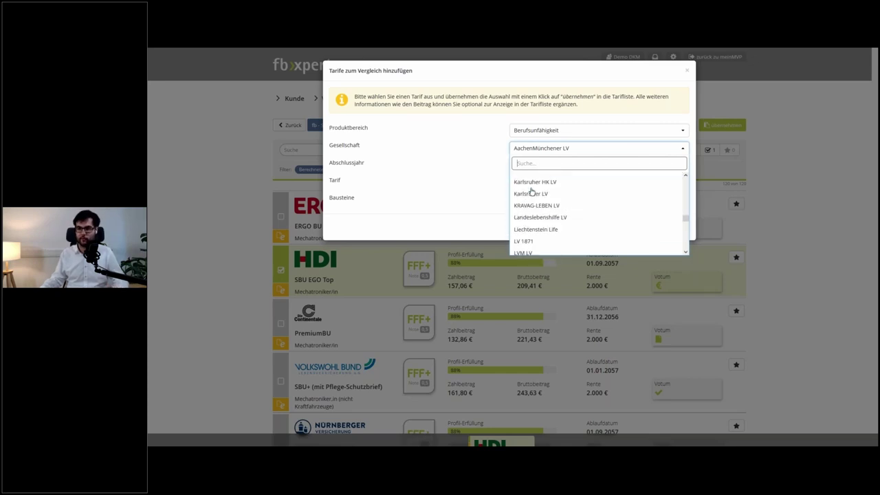
{"action": "left_click", "coordinate": [494, 148]}
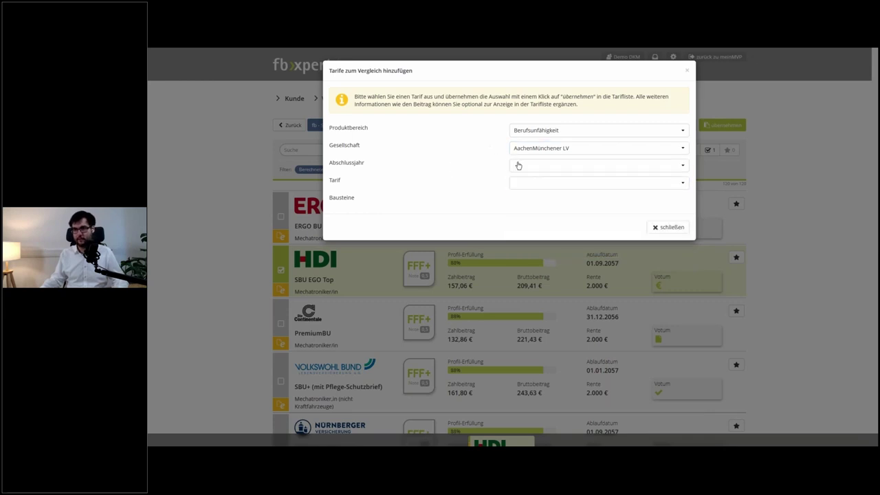
- Set the contract year to 2016 and pick tariff SBU BUV Stand 01.2016
{"action": "left_click", "coordinate": [519, 165]}
{"action": "scroll", "coordinate": [533, 208], "scroll_direction": "down", "scroll_amount": 5}
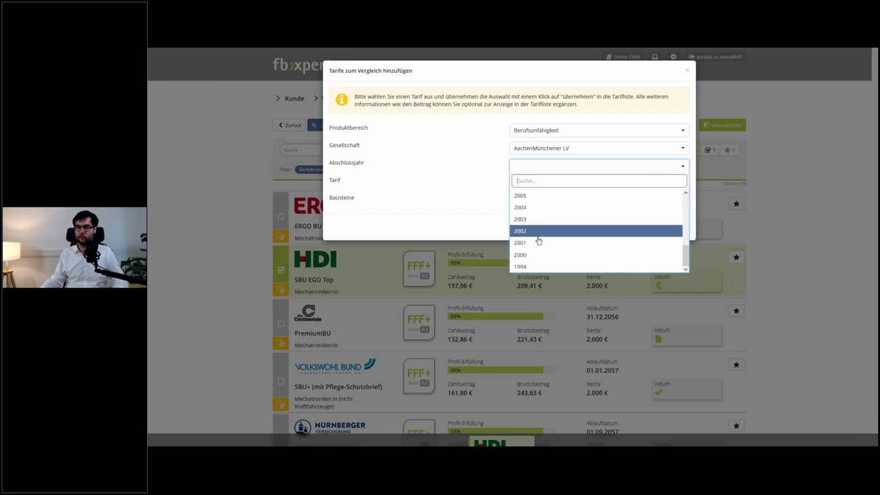
{"action": "scroll", "coordinate": [540, 239], "scroll_direction": "up", "scroll_amount": 4}
{"action": "scroll", "coordinate": [537, 244], "scroll_direction": "up", "scroll_amount": 1}
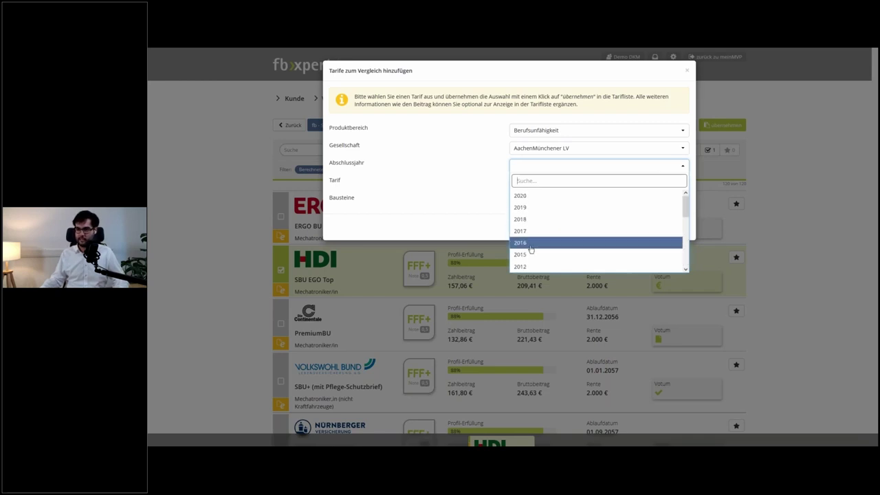
{"action": "left_click", "coordinate": [530, 245]}
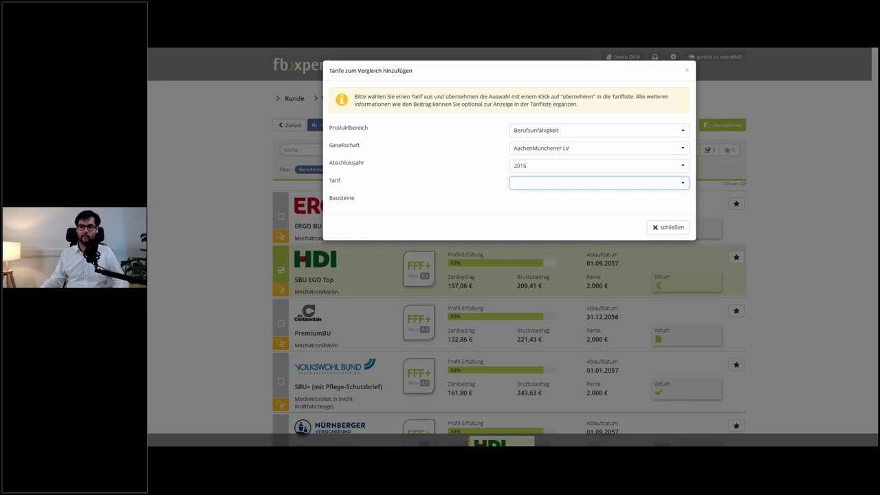
{"action": "left_click", "coordinate": [533, 184]}
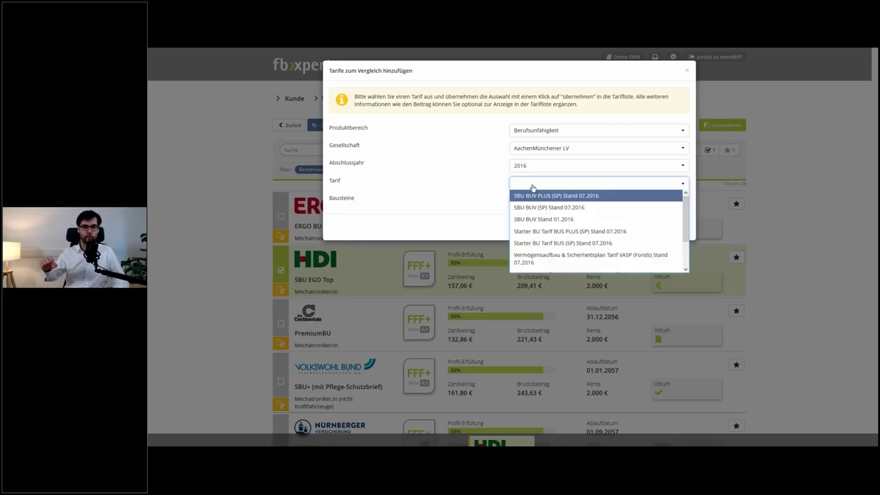
{"action": "scroll", "coordinate": [560, 206], "scroll_direction": "down", "scroll_amount": 2}
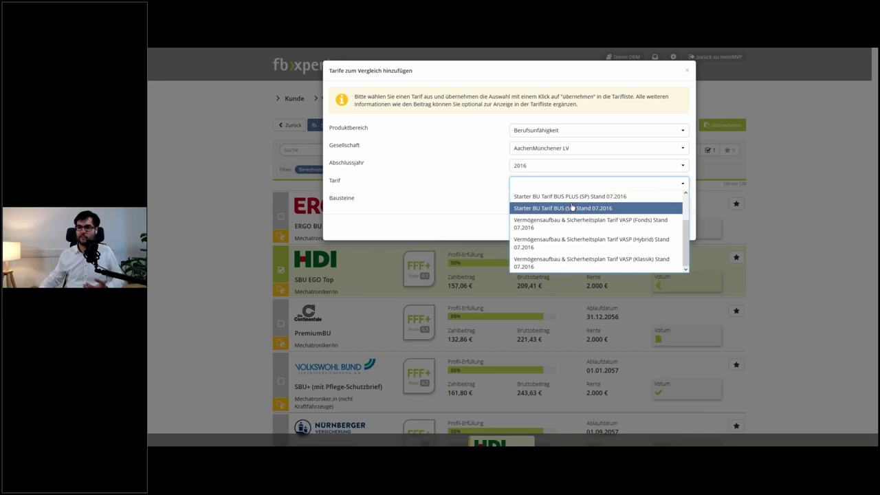
{"action": "scroll", "coordinate": [572, 207], "scroll_direction": "up", "scroll_amount": 2}
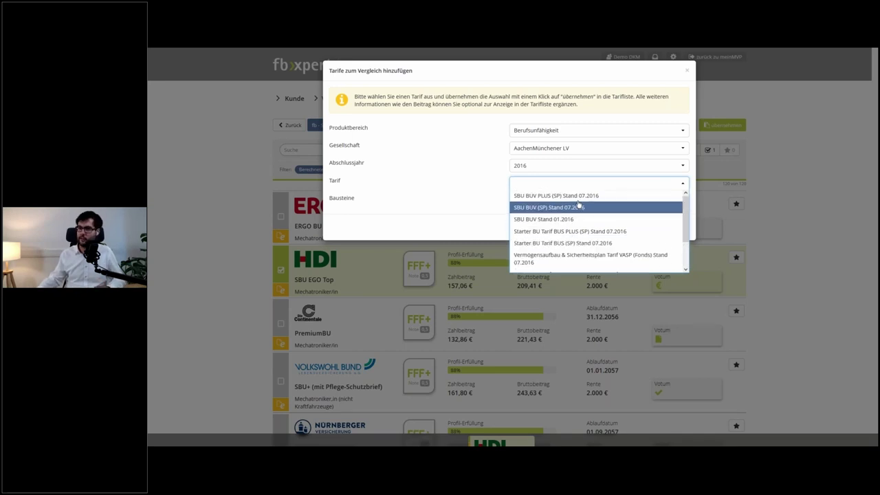
{"action": "left_click", "coordinate": [578, 220]}
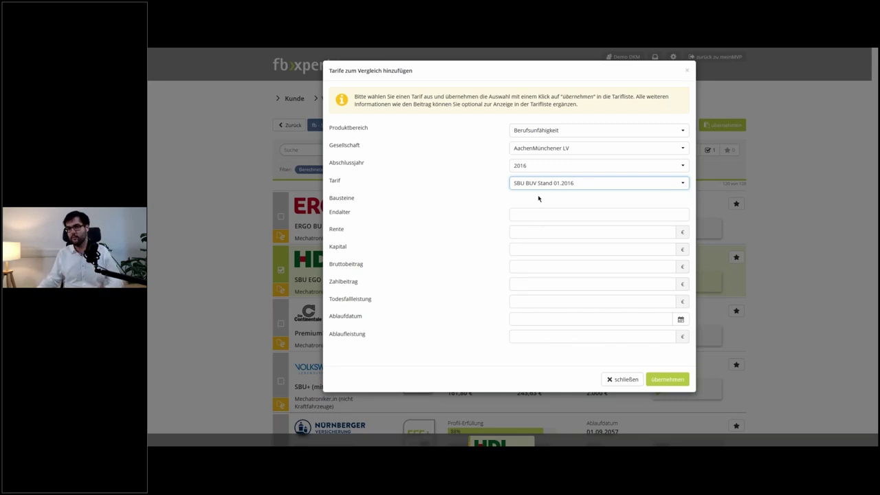
- Enter end age 63, pension 500 € and capital 0 €
{"action": "left_click", "coordinate": [527, 213]}
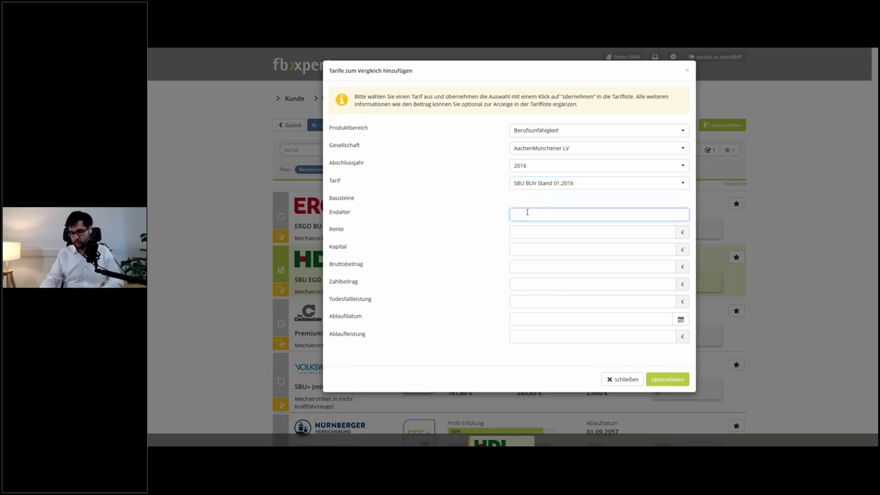
{"action": "type", "text": "63"}
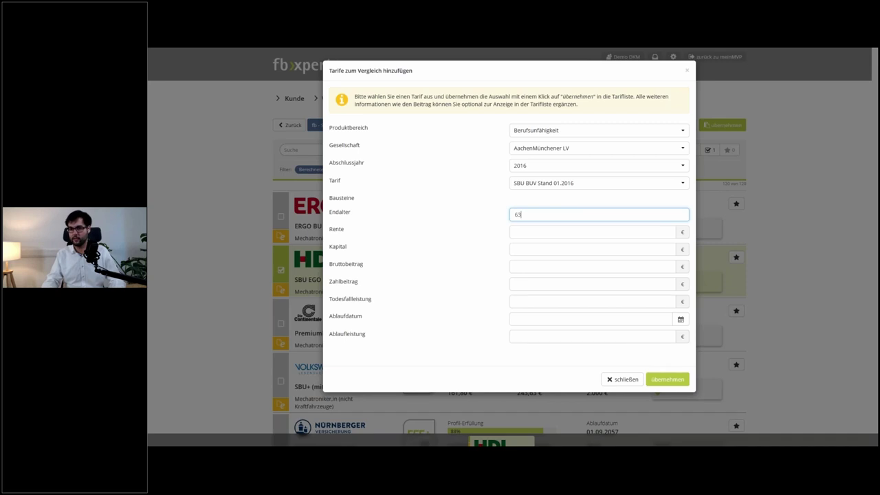
{"action": "left_click", "coordinate": [591, 231]}
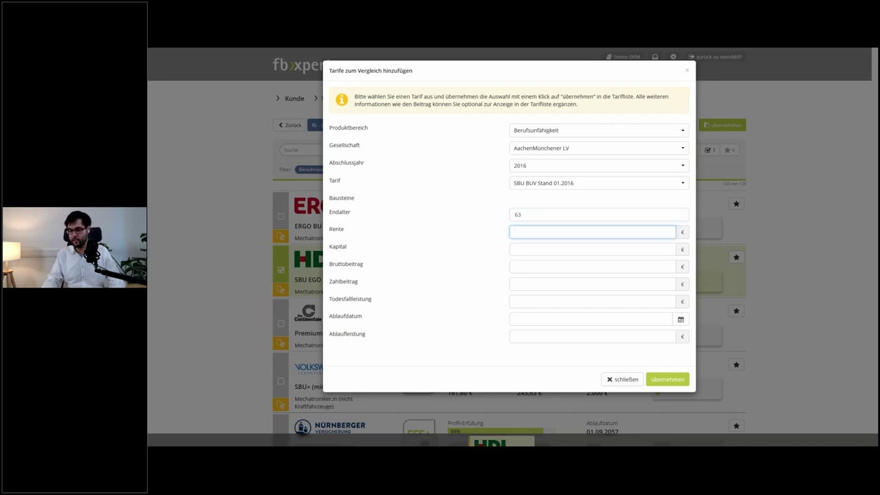
{"action": "type", "text": "500"}
{"action": "key", "text": "Tab"}
{"action": "type", "text": "0"}
- Enter gross premium 50, net premium 35 and death benefit 0, then add the tariff
{"action": "key", "text": "Tab"}
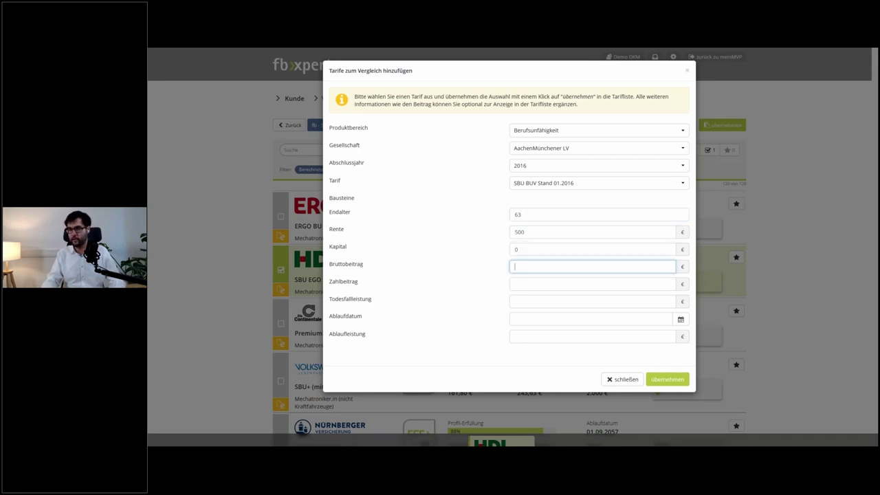
{"action": "type", "text": "50"}
{"action": "key", "text": "Tab"}
{"action": "type", "text": "30"}
{"action": "key", "text": "BackSpace"}
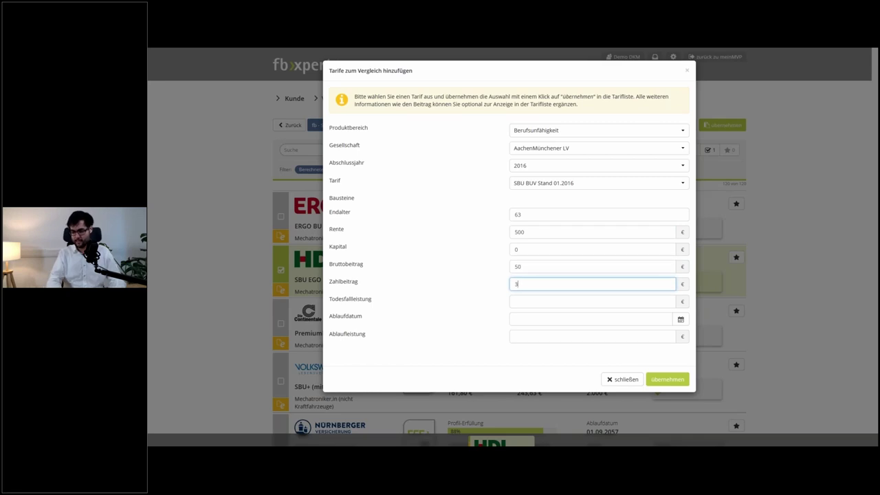
{"action": "type", "text": "5"}
{"action": "key", "text": "Tab"}
{"action": "type", "text": "0"}
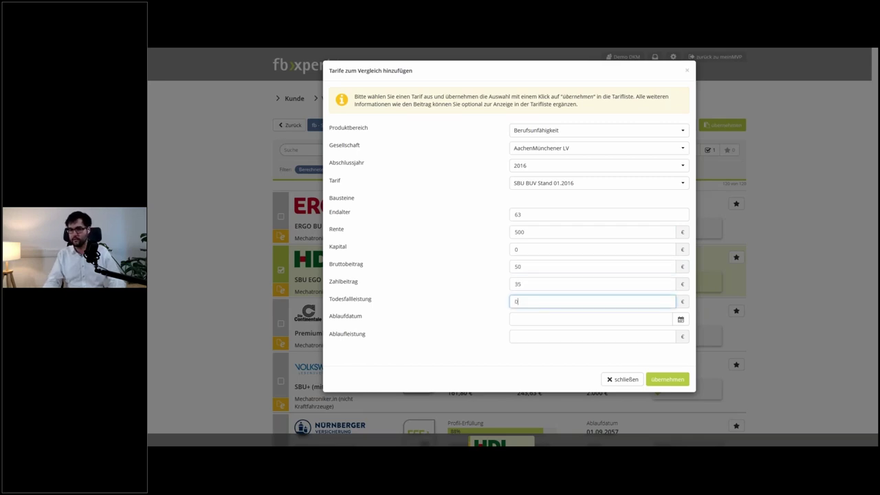
{"action": "key", "text": "Tab"}
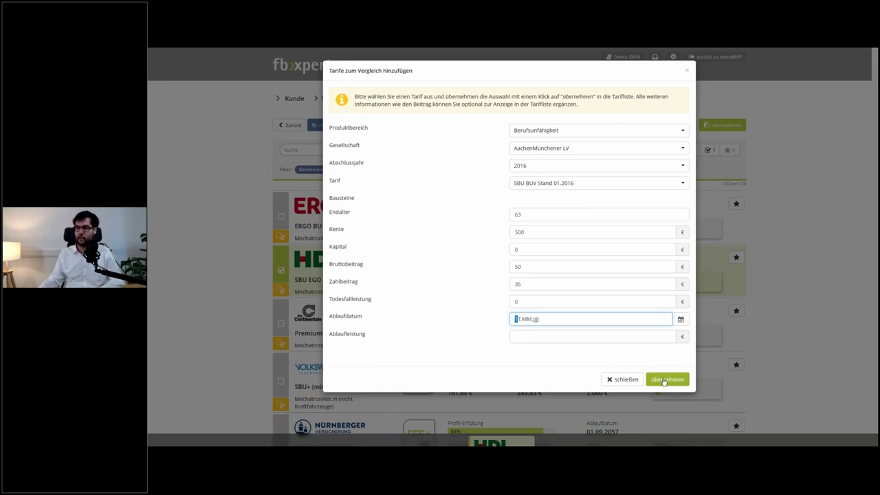
{"action": "left_click", "coordinate": [663, 381]}
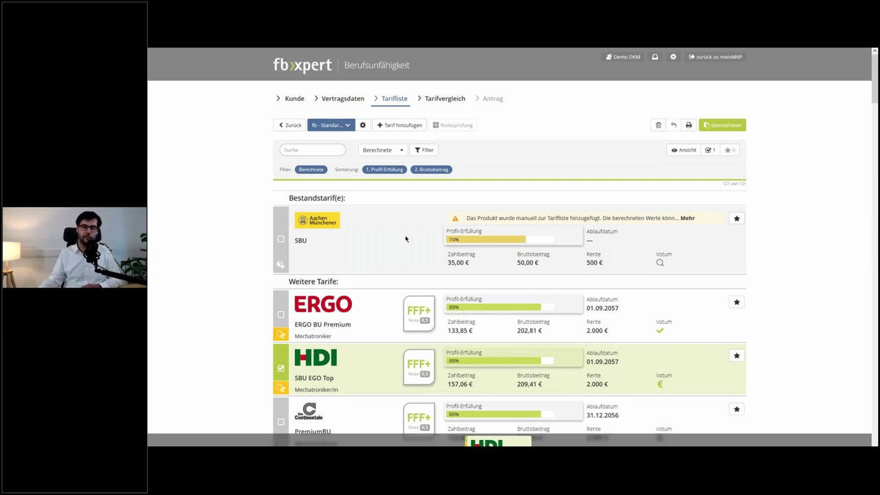
- Select the existing SBU, ERGO BU Premium and Volkswohl Bund SBU+ tariffs for comparison
{"action": "left_click", "coordinate": [281, 242]}
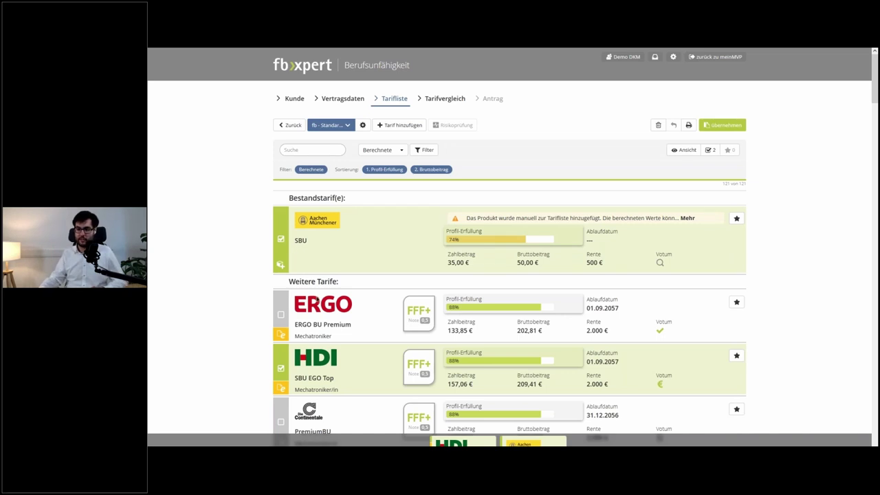
{"action": "left_click", "coordinate": [281, 317]}
{"action": "scroll", "coordinate": [281, 357], "scroll_direction": "down", "scroll_amount": 2}
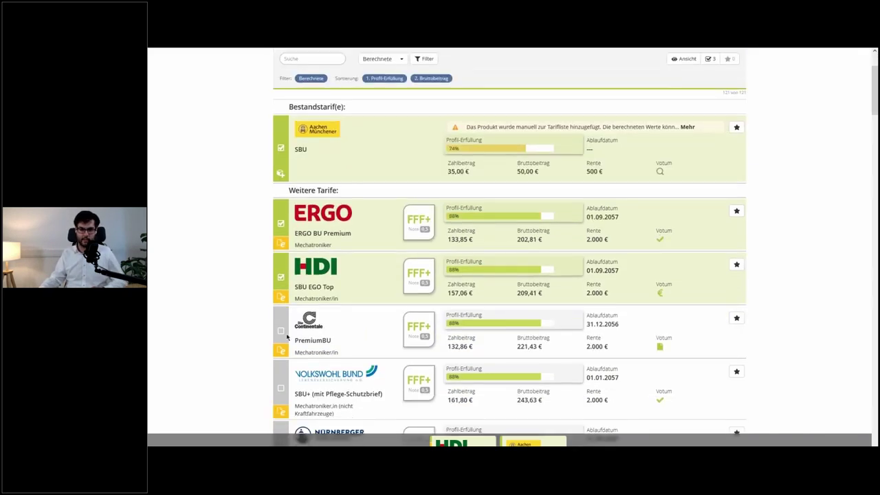
{"action": "left_click", "coordinate": [280, 388]}
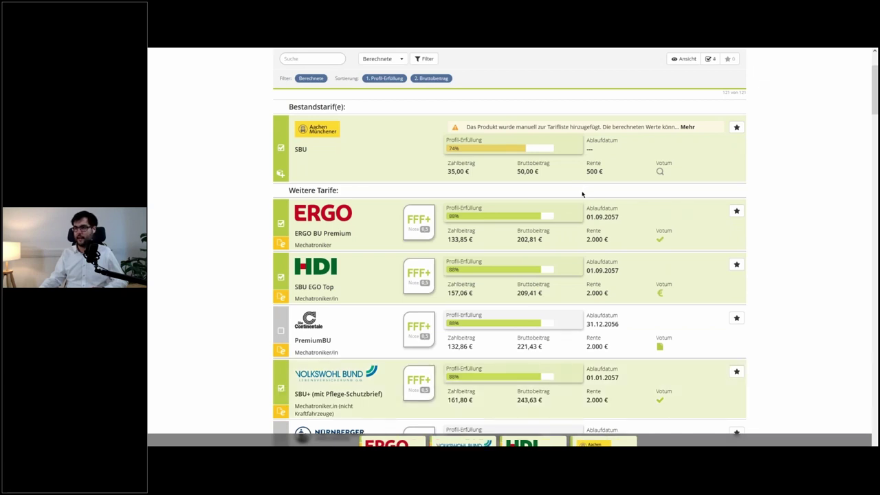
{"action": "scroll", "coordinate": [581, 195], "scroll_direction": "up", "scroll_amount": 3}
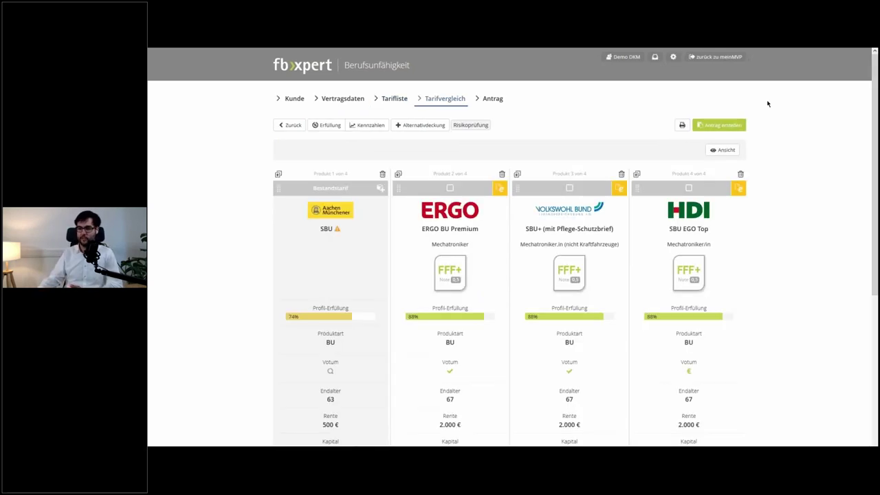
{"action": "scroll", "coordinate": [752, 160], "scroll_direction": "down", "scroll_amount": 3}
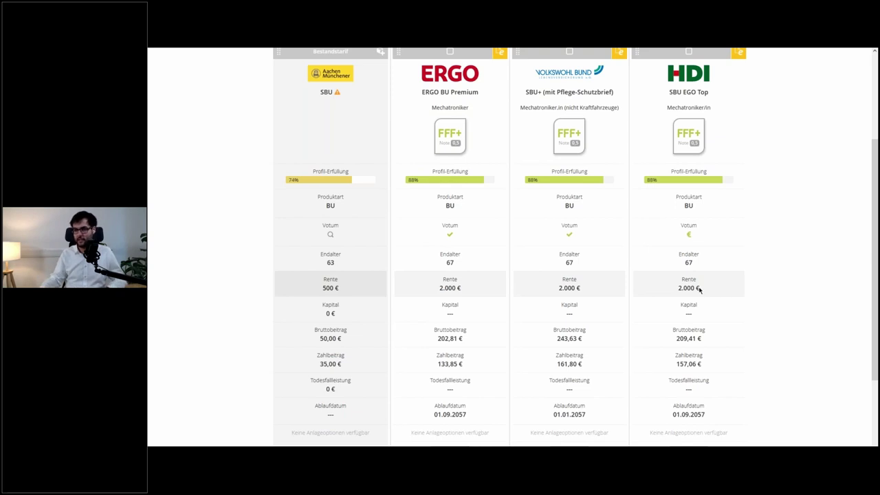
{"action": "scroll", "coordinate": [699, 289], "scroll_direction": "down", "scroll_amount": 1}
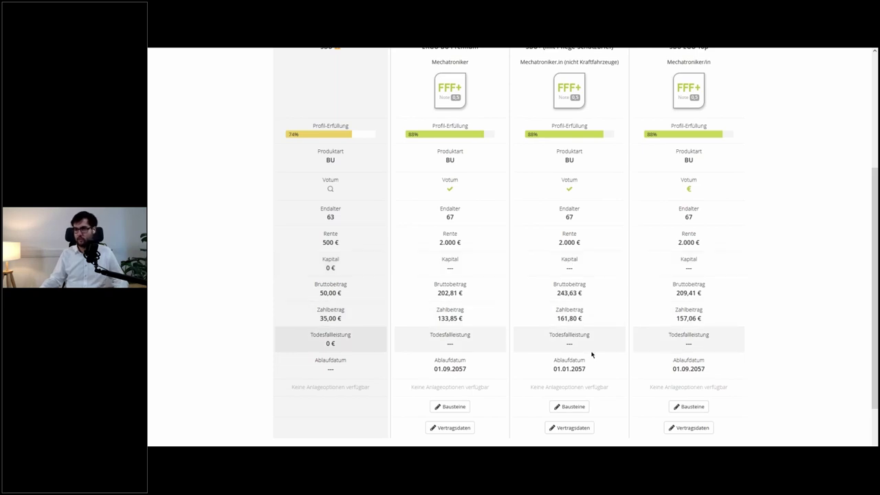
{"action": "scroll", "coordinate": [613, 272], "scroll_direction": "up", "scroll_amount": 2}
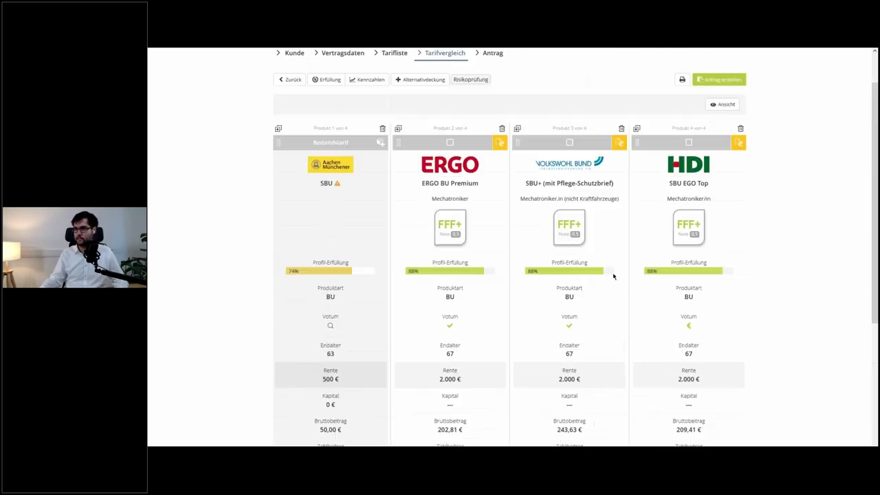
- Switch off the Kapital and Todesfallleistung rows in the comparison view settings
{"action": "left_click", "coordinate": [716, 109]}
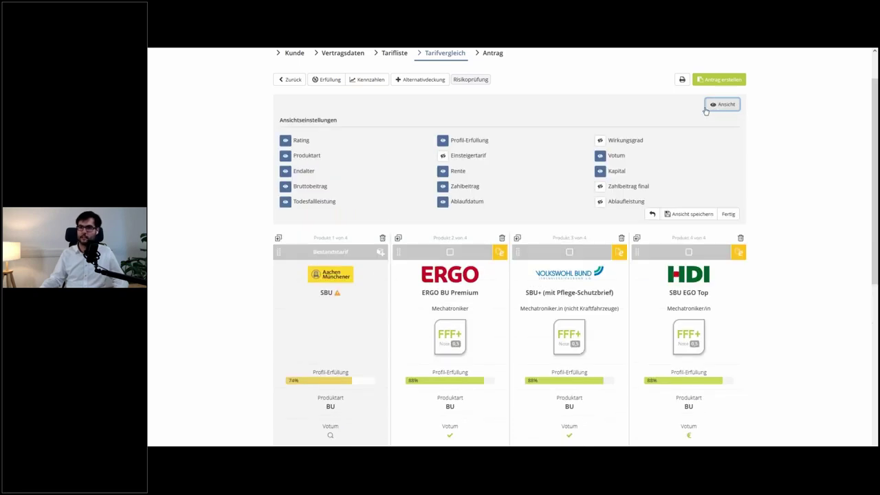
{"action": "left_click", "coordinate": [601, 172]}
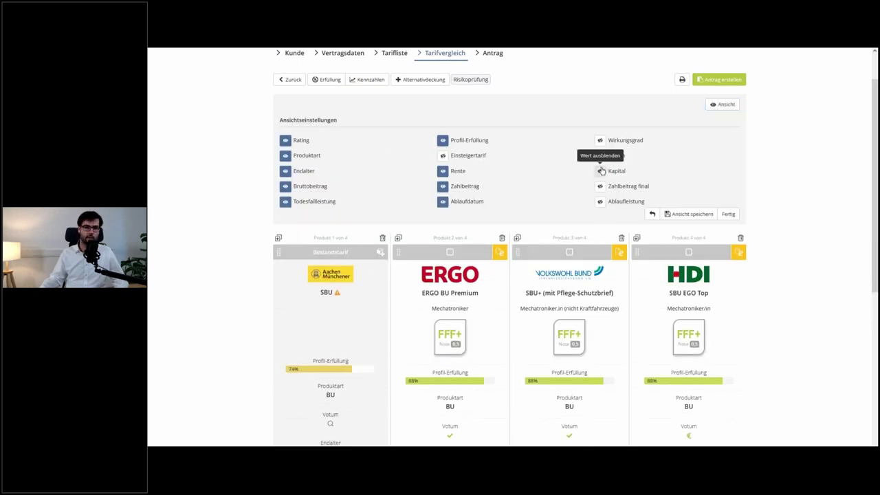
{"action": "left_click", "coordinate": [286, 201]}
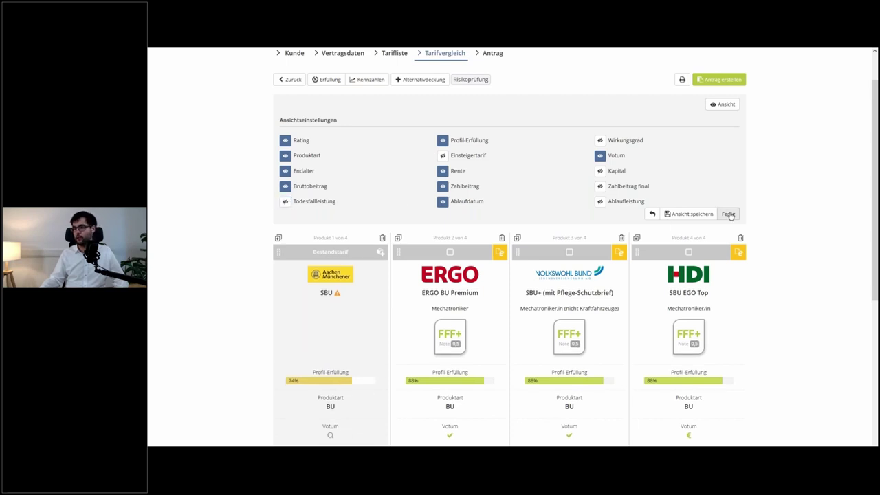
{"action": "left_click", "coordinate": [729, 214]}
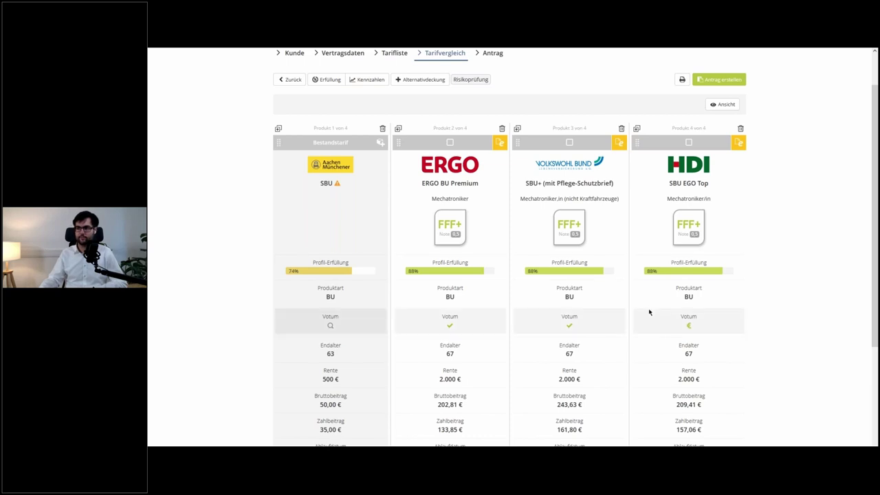
- Delete the Volkswohl Bund column, move HDI SBU EGO Top to second place and mark it
{"action": "scroll", "coordinate": [649, 312], "scroll_direction": "down", "scroll_amount": 1}
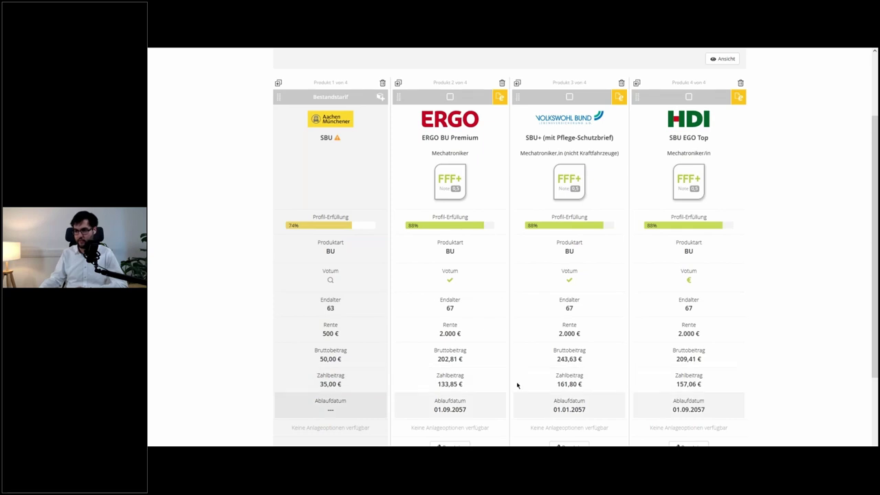
{"action": "left_click", "coordinate": [622, 84]}
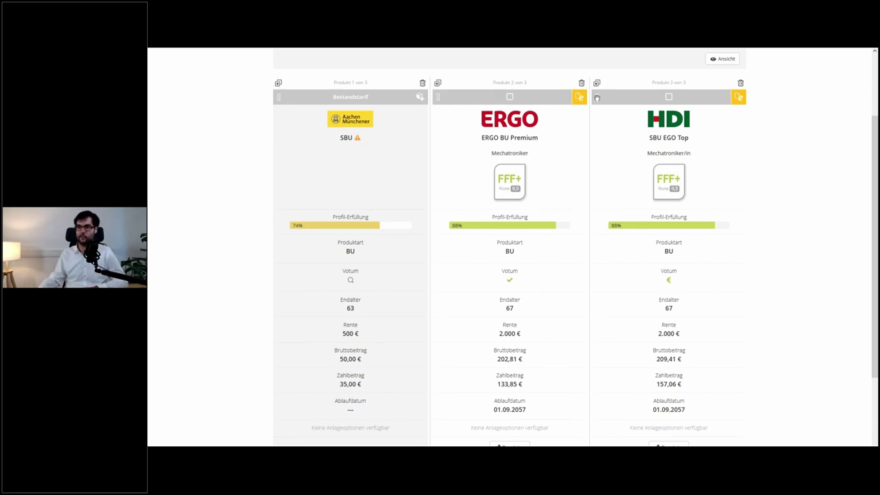
{"action": "left_click_drag", "start_coordinate": [597, 97], "coordinate": [519, 103]}
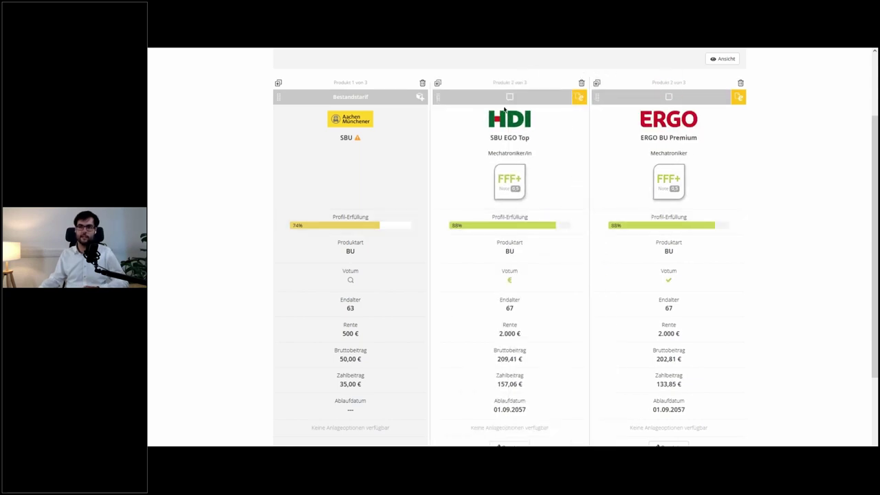
{"action": "left_click", "coordinate": [509, 97]}
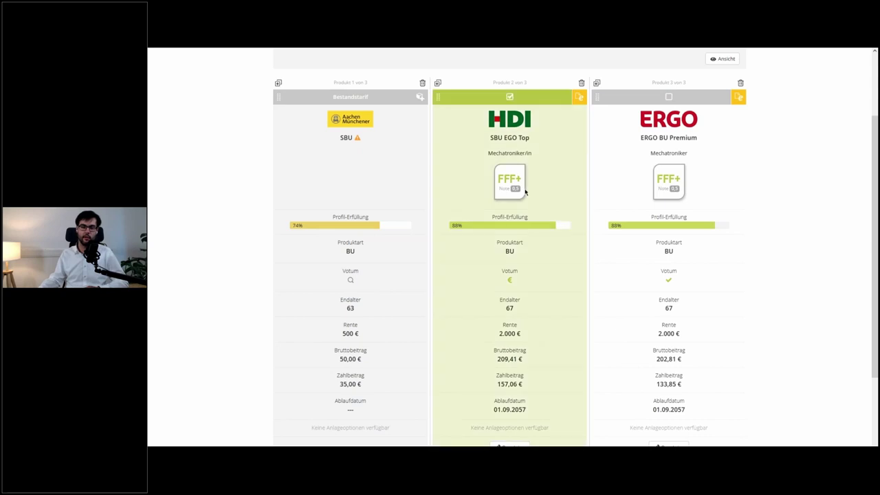
{"action": "scroll", "coordinate": [558, 200], "scroll_direction": "up", "scroll_amount": 2}
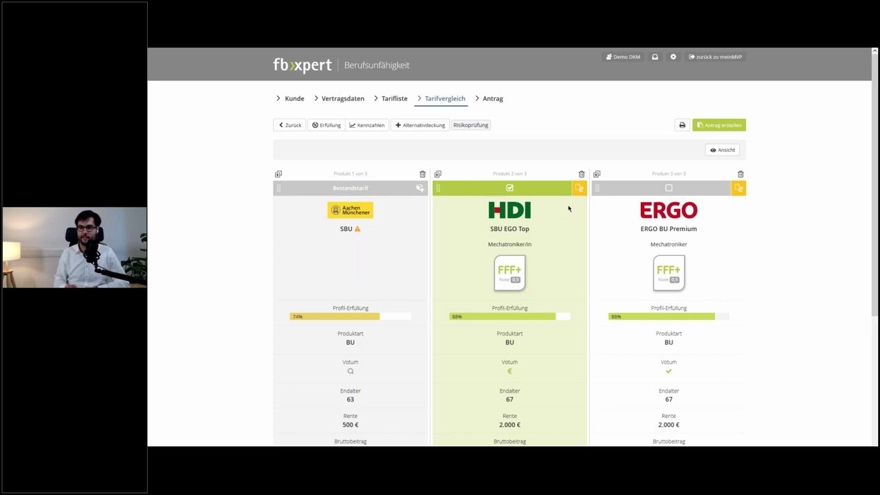
{"action": "scroll", "coordinate": [569, 209], "scroll_direction": "down", "scroll_amount": 3}
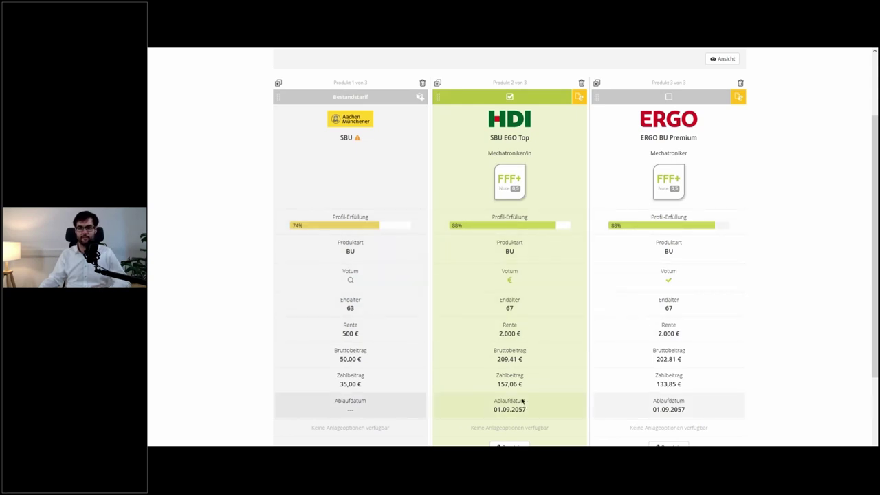
{"action": "scroll", "coordinate": [522, 402], "scroll_direction": "up", "scroll_amount": 3}
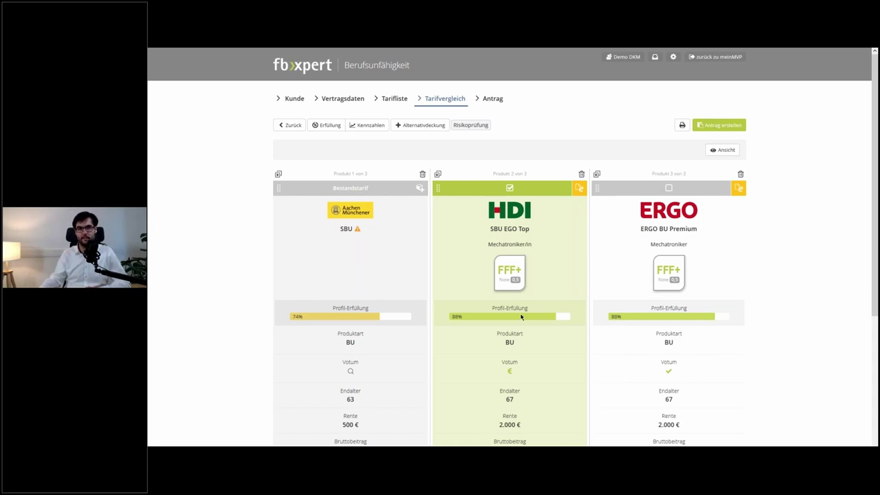
- Review the Erfüllung criteria scores for AachenMünchener, HDI and ERGO
{"action": "left_click", "coordinate": [332, 126]}
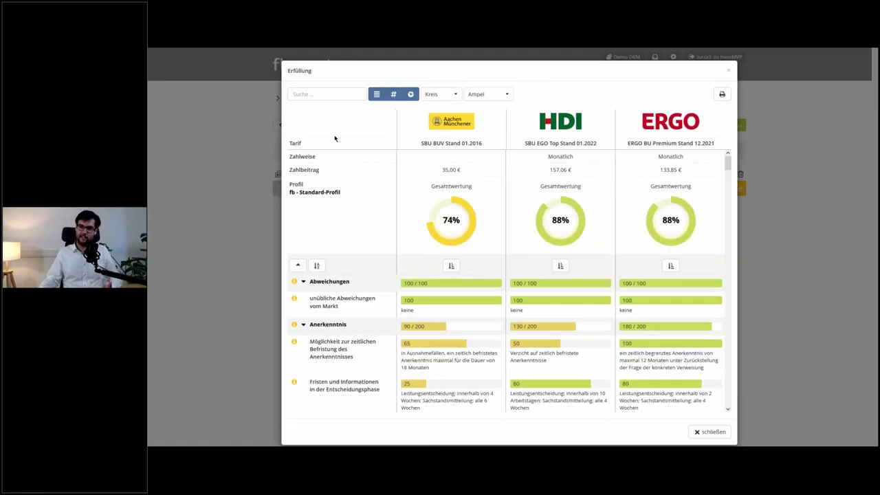
{"action": "scroll", "coordinate": [390, 215], "scroll_direction": "down", "scroll_amount": 5}
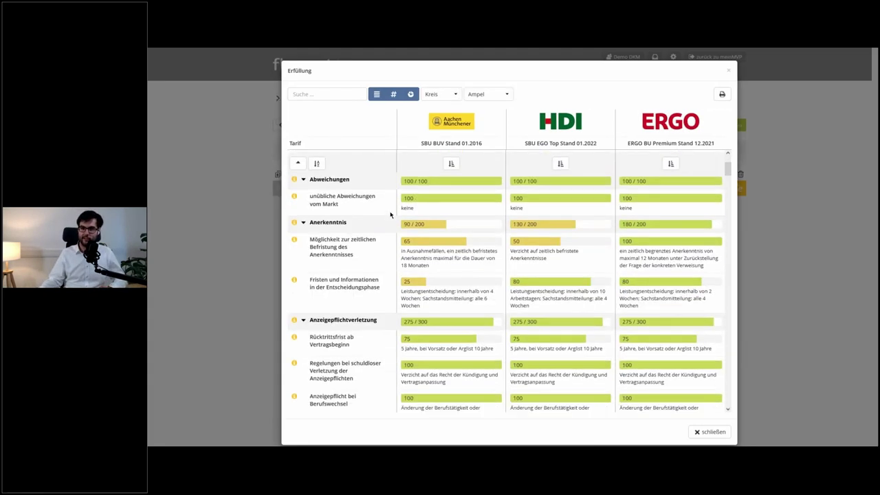
{"action": "scroll", "coordinate": [389, 216], "scroll_direction": "down", "scroll_amount": 1}
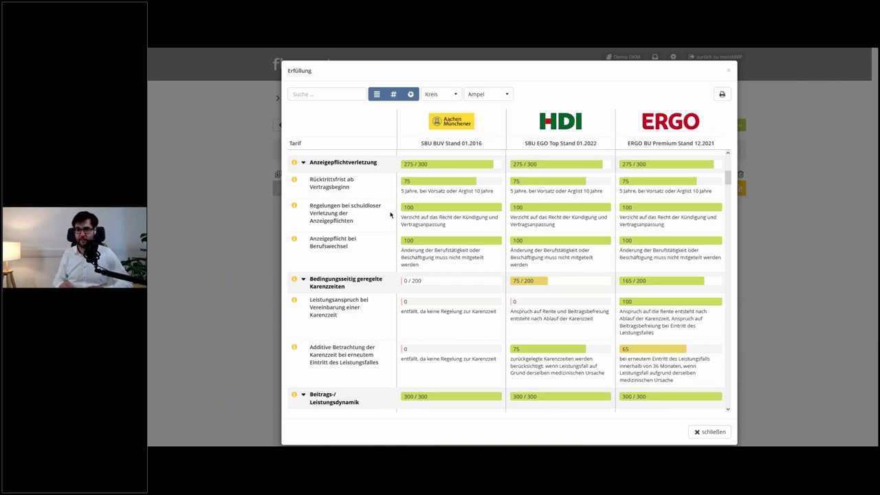
{"action": "scroll", "coordinate": [390, 215], "scroll_direction": "down", "scroll_amount": 3}
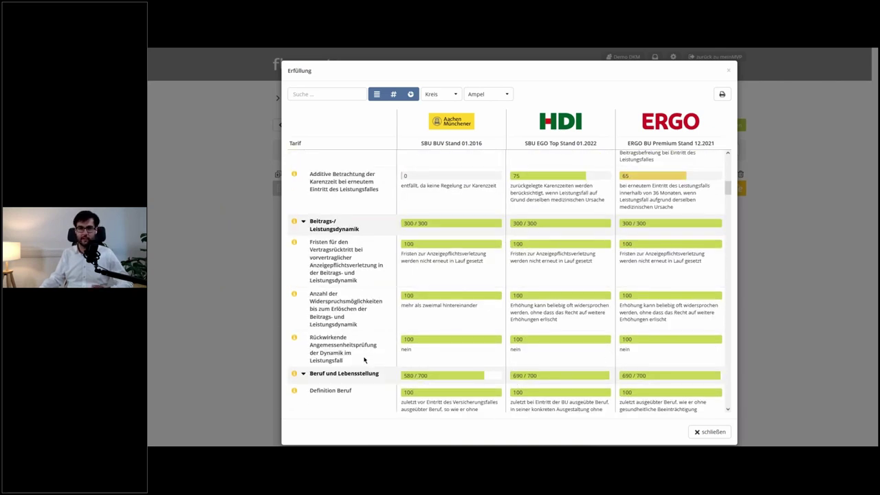
{"action": "scroll", "coordinate": [360, 362], "scroll_direction": "down", "scroll_amount": 2}
{"action": "scroll", "coordinate": [371, 363], "scroll_direction": "down", "scroll_amount": 3}
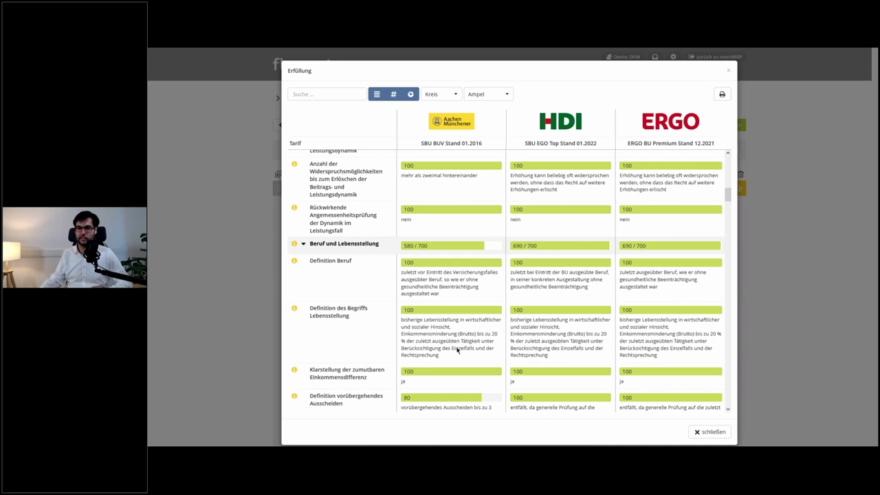
{"action": "scroll", "coordinate": [457, 350], "scroll_direction": "down", "scroll_amount": 4}
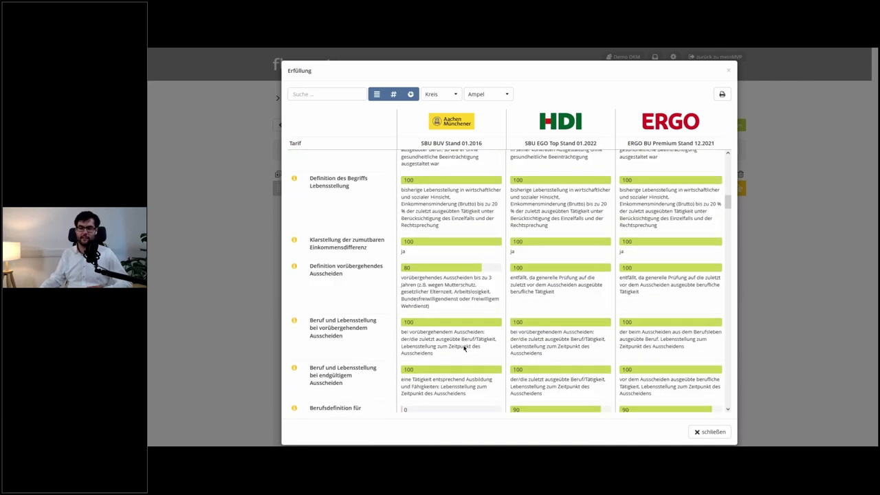
{"action": "scroll", "coordinate": [464, 349], "scroll_direction": "down", "scroll_amount": 5}
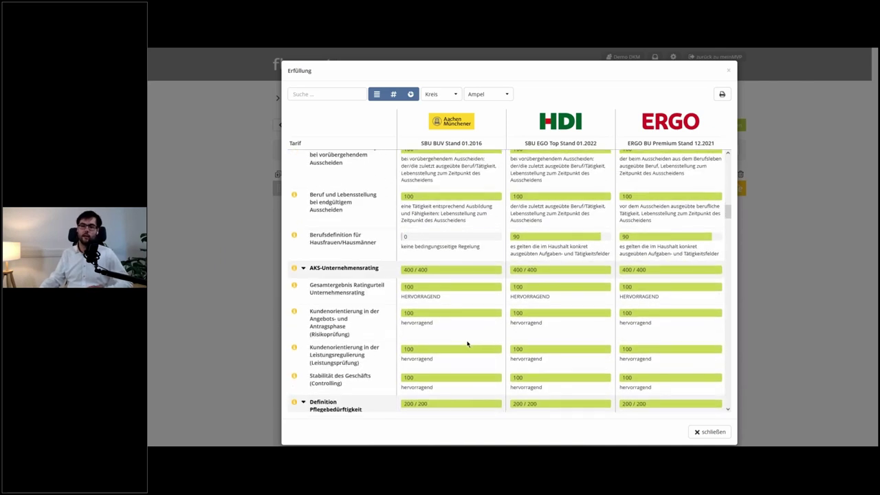
{"action": "scroll", "coordinate": [467, 344], "scroll_direction": "down", "scroll_amount": 5}
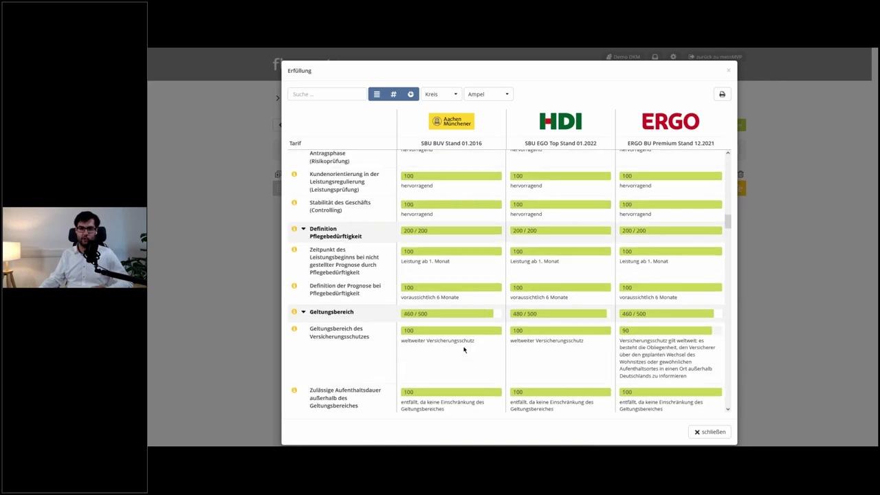
{"action": "scroll", "coordinate": [464, 349], "scroll_direction": "down", "scroll_amount": 13}
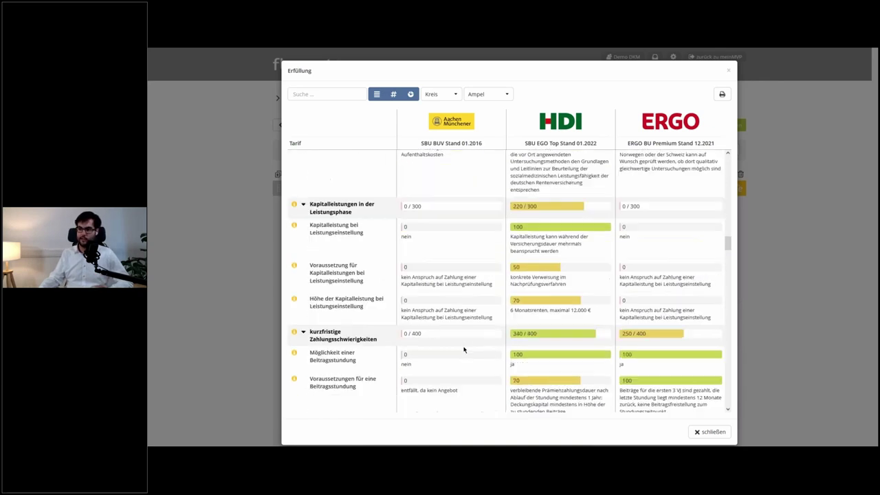
{"action": "scroll", "coordinate": [463, 349], "scroll_direction": "down", "scroll_amount": 15}
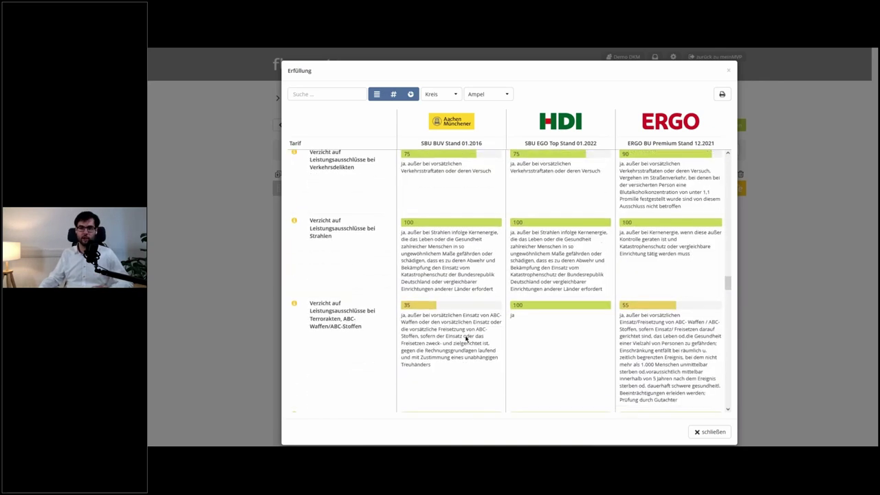
{"action": "scroll", "coordinate": [466, 337], "scroll_direction": "down", "scroll_amount": 12}
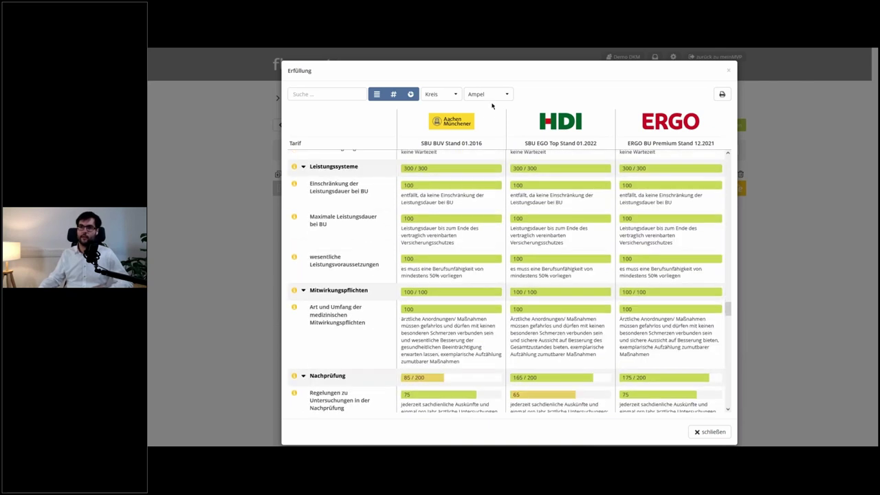
{"action": "left_click", "coordinate": [338, 93]}
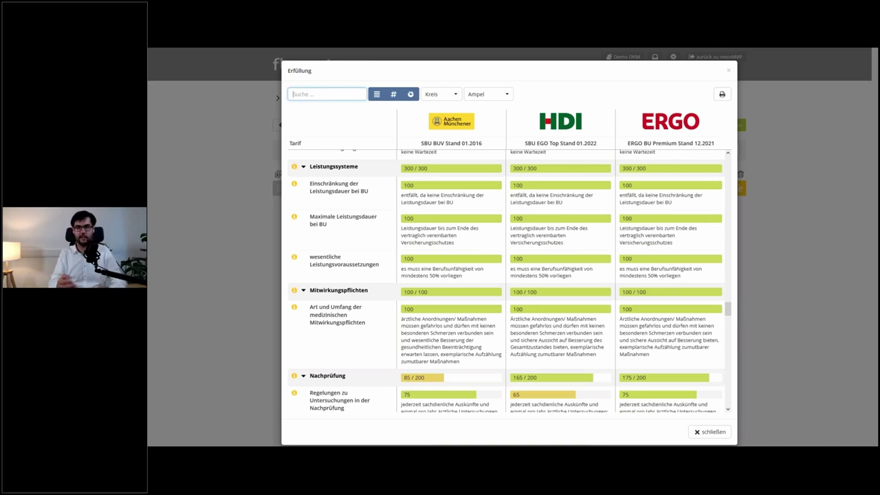
{"action": "type", "text": "umorg"}
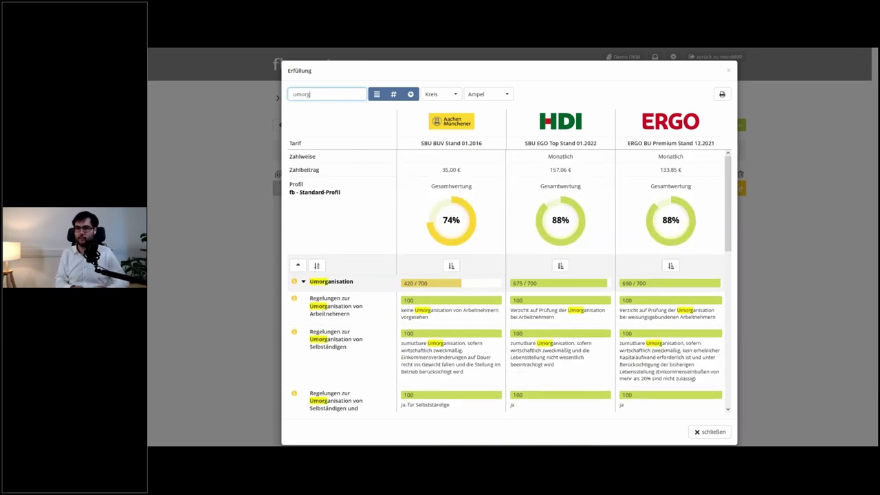
{"action": "scroll", "coordinate": [436, 289], "scroll_direction": "down", "scroll_amount": 4}
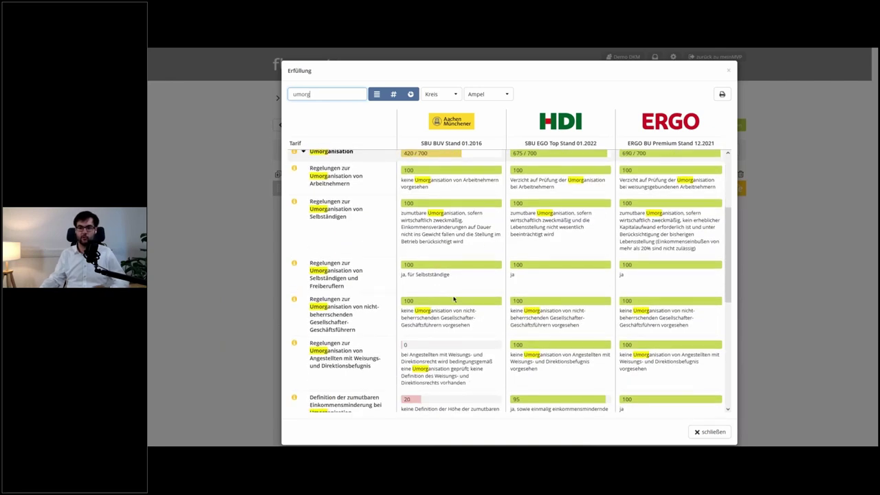
{"action": "scroll", "coordinate": [454, 300], "scroll_direction": "down", "scroll_amount": 5}
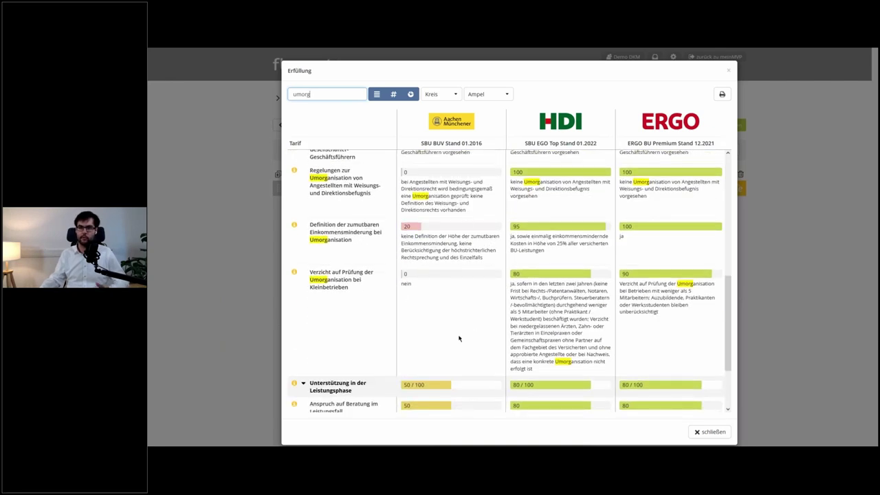
{"action": "scroll", "coordinate": [477, 336], "scroll_direction": "down", "scroll_amount": 3}
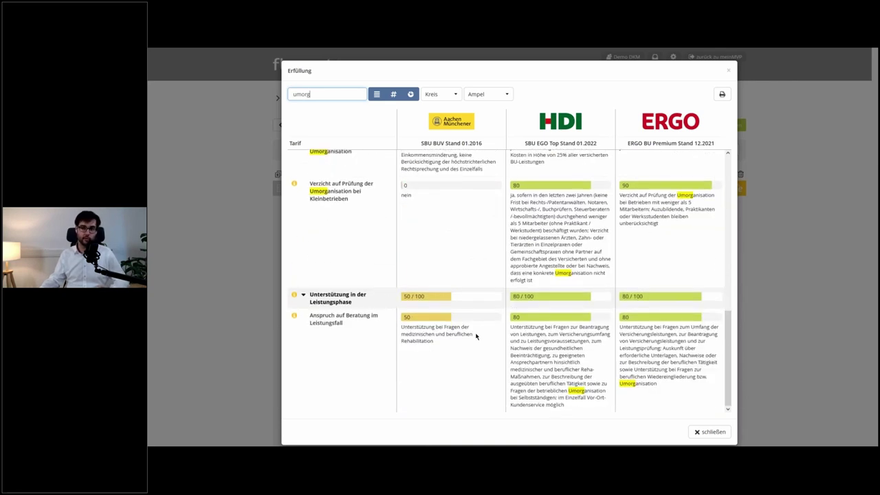
{"action": "scroll", "coordinate": [477, 337], "scroll_direction": "up", "scroll_amount": 10}
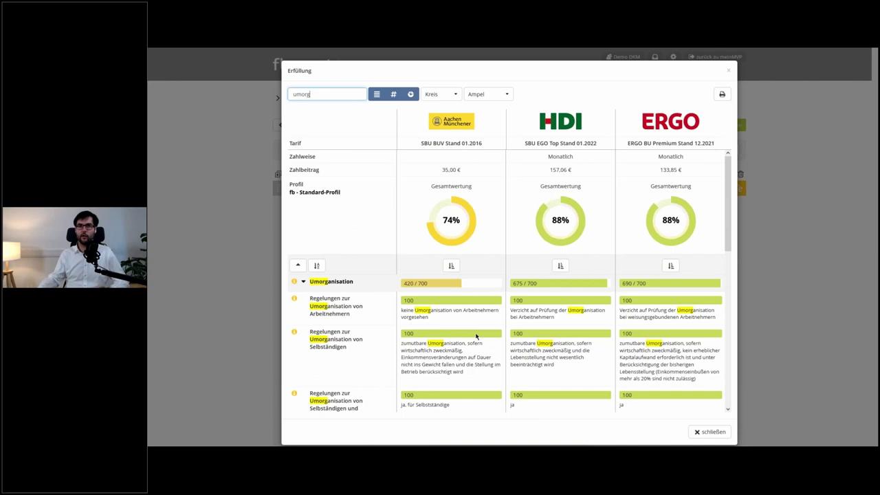
{"action": "key", "text": "BackSpace"}
{"action": "key", "text": "BackSpace"}
{"action": "key", "text": "BackSpace"}
{"action": "key", "text": "BackSpace"}
{"action": "key", "text": "BackSpace"}
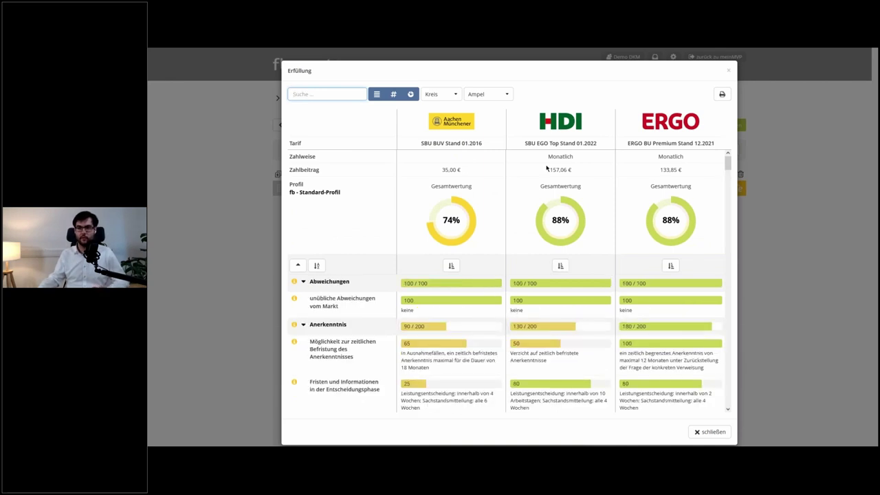
- Switch the Ampel colouring to Stärken-/Schwächenanalyse, review the criteria, then close Erfüllung
{"action": "left_click", "coordinate": [504, 95]}
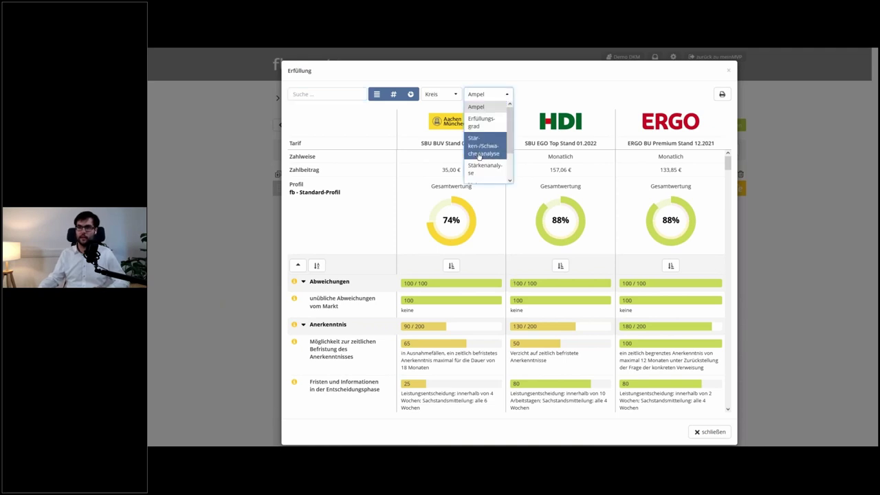
{"action": "scroll", "coordinate": [479, 157], "scroll_direction": "down", "scroll_amount": 1}
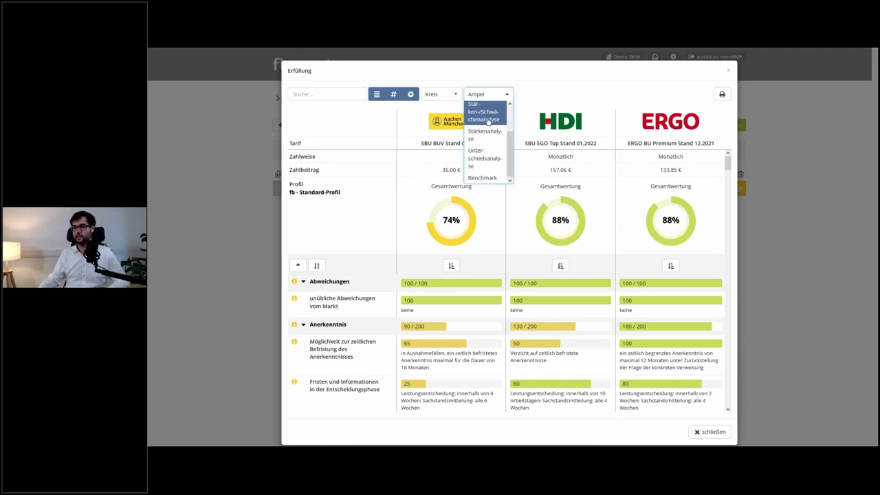
{"action": "left_click", "coordinate": [487, 121]}
{"action": "scroll", "coordinate": [507, 211], "scroll_direction": "down", "scroll_amount": 3}
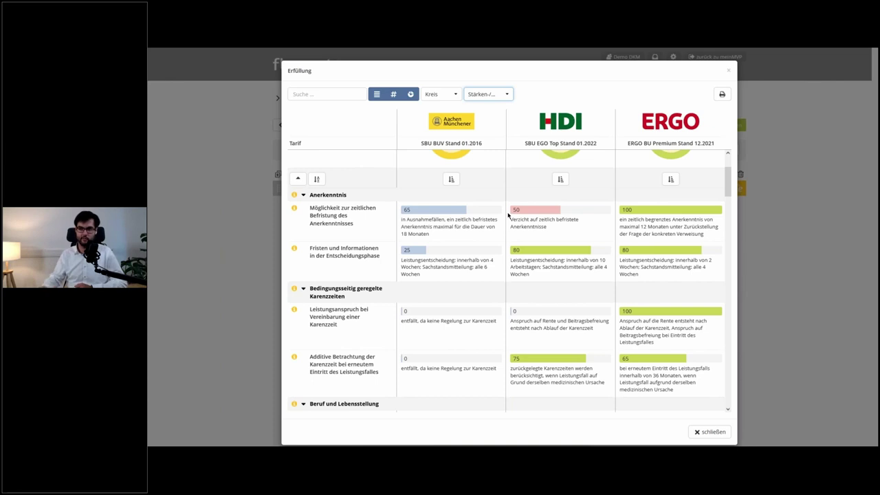
{"action": "scroll", "coordinate": [561, 235], "scroll_direction": "down", "scroll_amount": 10}
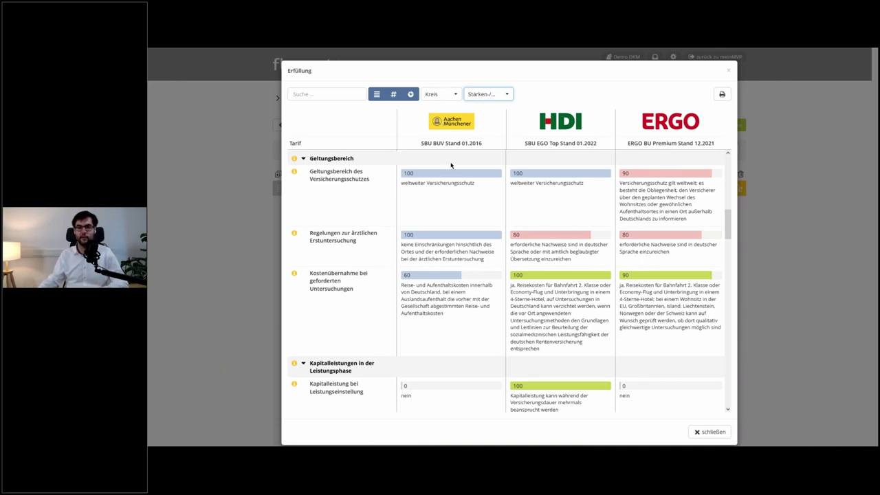
{"action": "scroll", "coordinate": [486, 216], "scroll_direction": "down", "scroll_amount": 10}
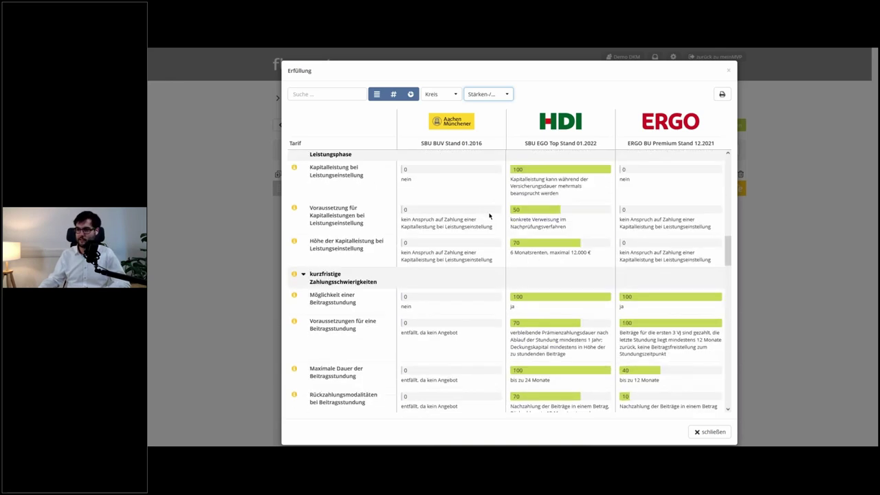
{"action": "scroll", "coordinate": [489, 216], "scroll_direction": "down", "scroll_amount": 4}
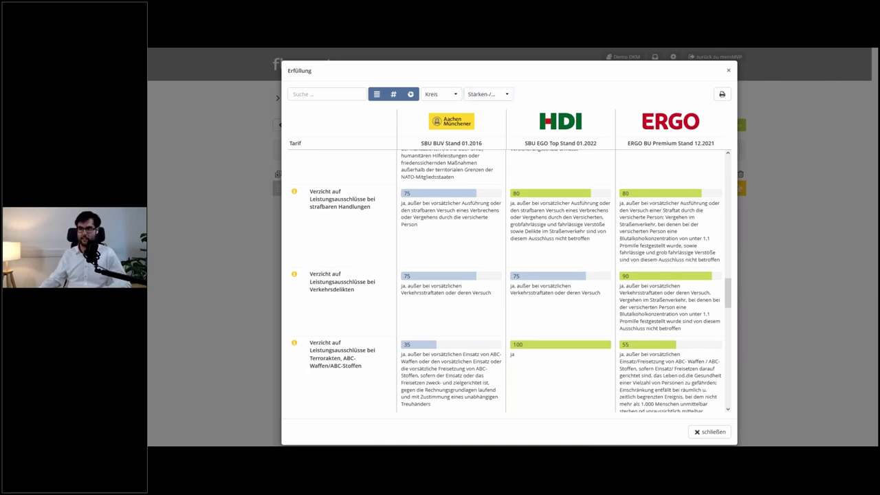
{"action": "left_click", "coordinate": [728, 70]}
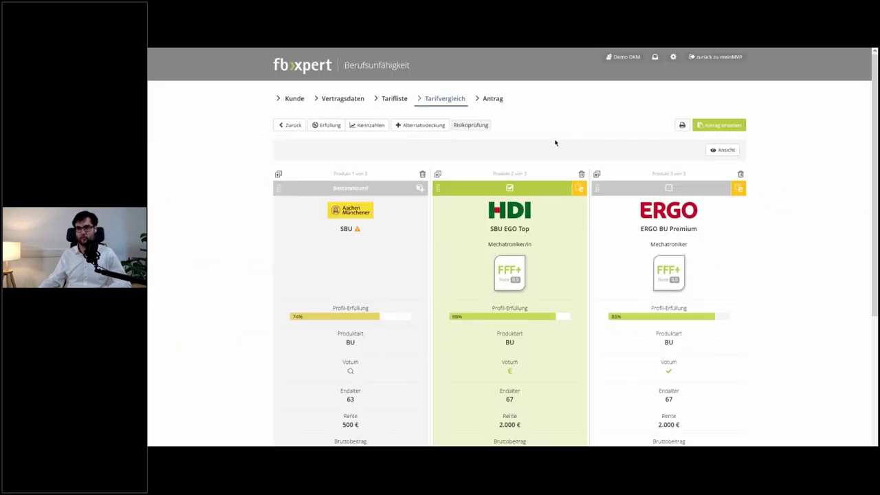
{"action": "scroll", "coordinate": [555, 142], "scroll_direction": "down", "scroll_amount": 2}
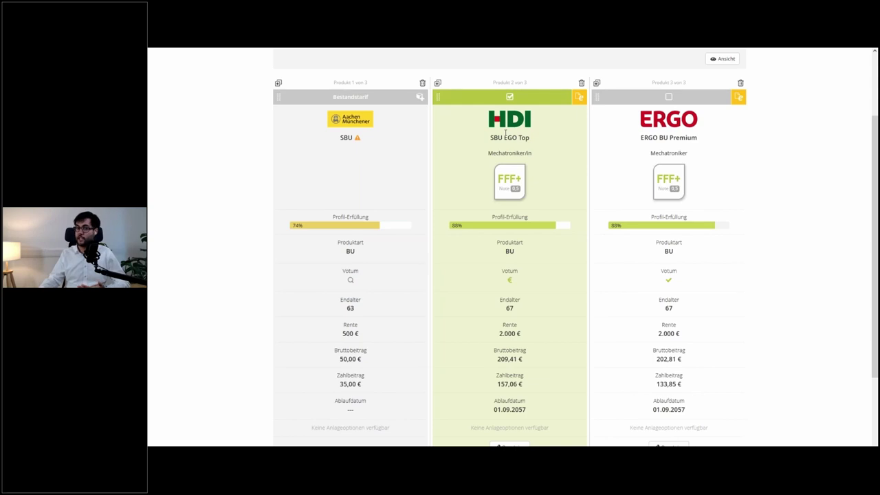
- Clone HDI SBU EGO Top and change the copy's Vorgabewert from 2.000 to 1.750 €
{"action": "left_click", "coordinate": [437, 83]}
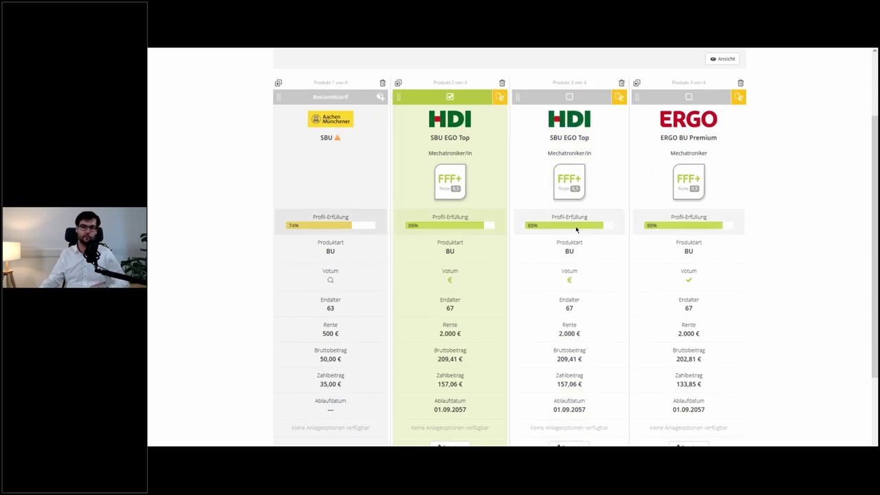
{"action": "scroll", "coordinate": [570, 253], "scroll_direction": "down", "scroll_amount": 1}
{"action": "scroll", "coordinate": [571, 253], "scroll_direction": "down", "scroll_amount": 2}
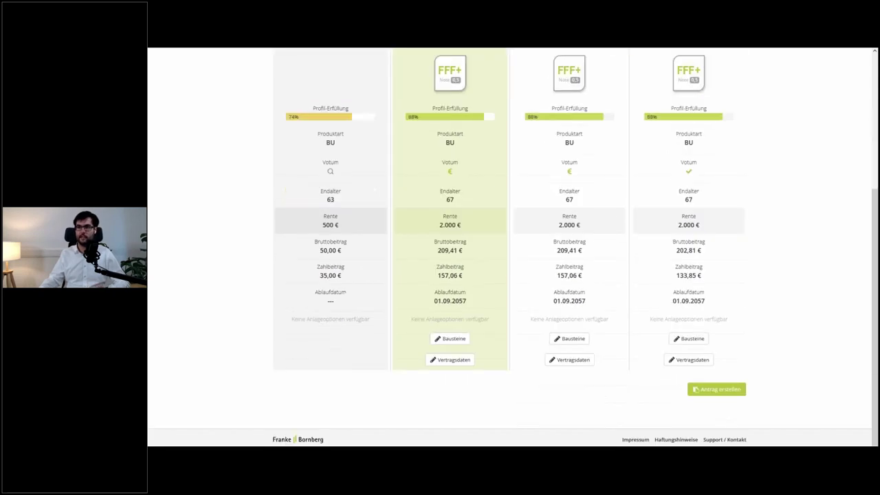
{"action": "scroll", "coordinate": [570, 253], "scroll_direction": "up", "scroll_amount": 3}
{"action": "scroll", "coordinate": [564, 405], "scroll_direction": "down", "scroll_amount": 1}
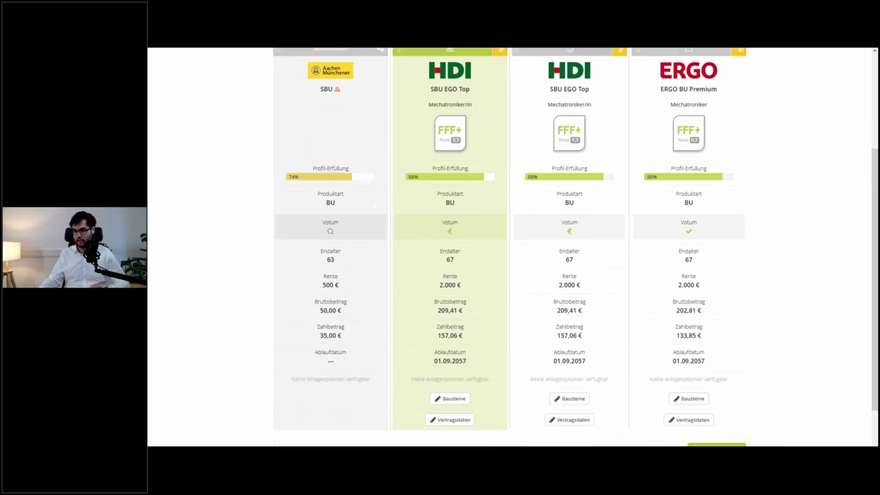
{"action": "left_click", "coordinate": [569, 405]}
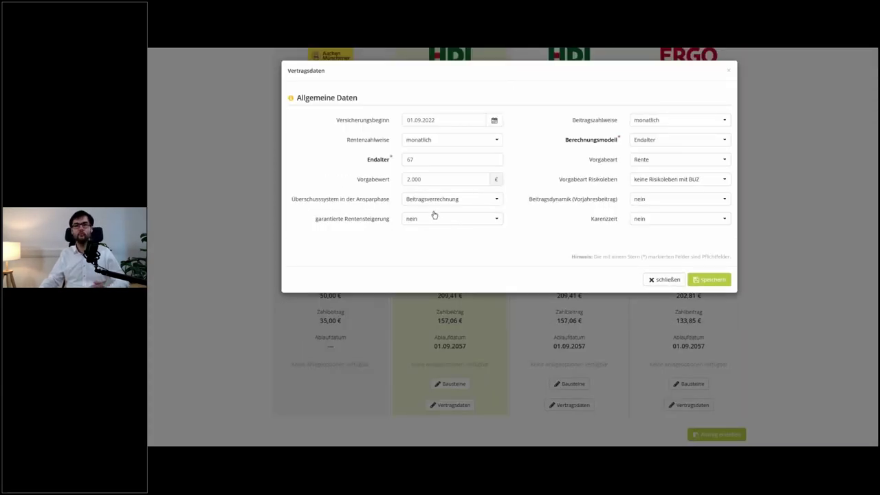
{"action": "double_click", "coordinate": [410, 179]}
{"action": "type", "text": "1.750"}
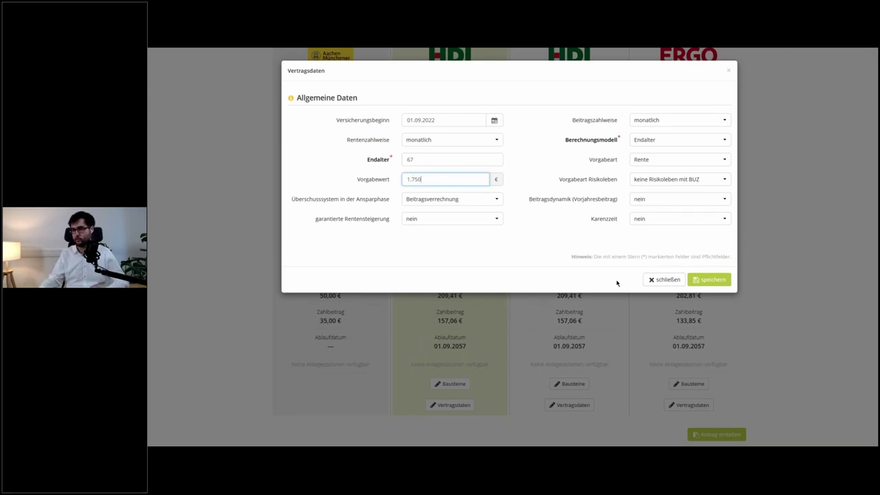
{"action": "left_click", "coordinate": [709, 280]}
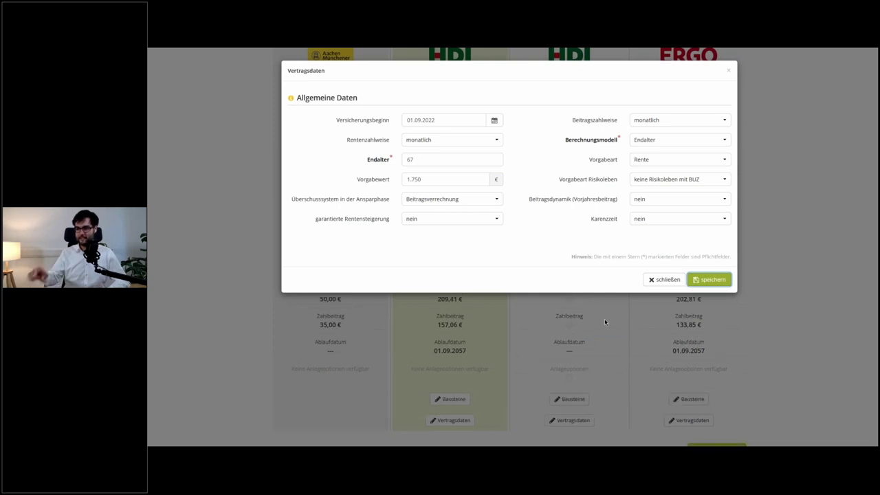
{"action": "scroll", "coordinate": [605, 318], "scroll_direction": "up", "scroll_amount": 1}
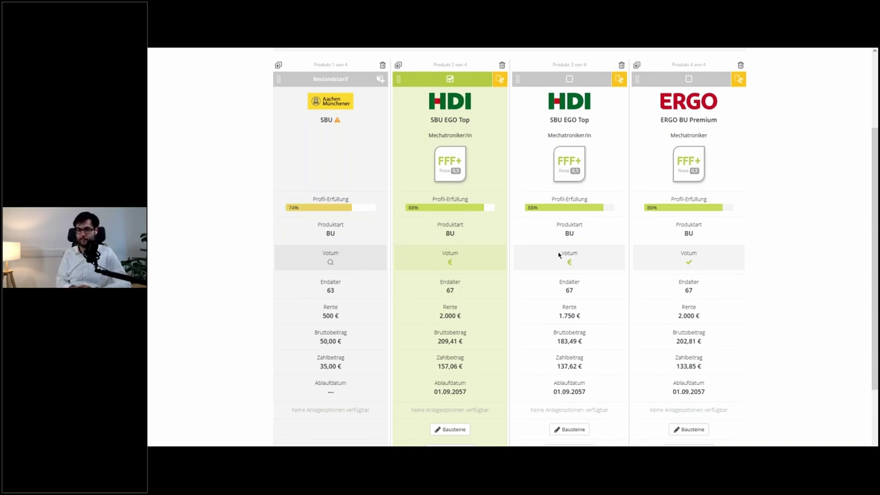
{"action": "scroll", "coordinate": [536, 233], "scroll_direction": "up", "scroll_amount": 2}
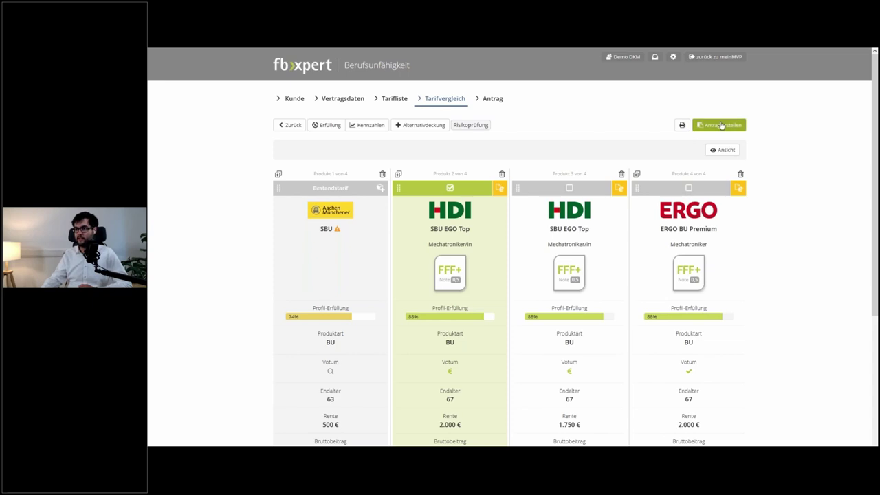
- Create the HDI SBU EGO Top application and look through its Antrag page documents
{"action": "left_click", "coordinate": [721, 125]}
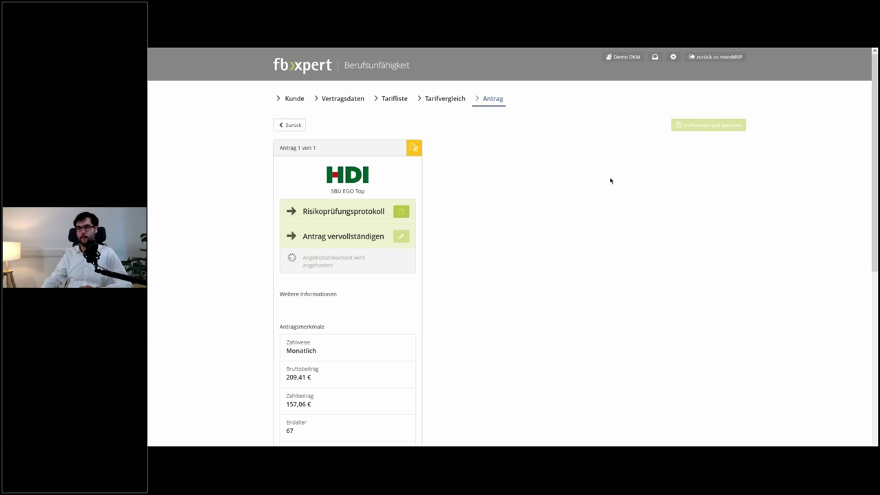
{"action": "scroll", "coordinate": [611, 181], "scroll_direction": "down", "scroll_amount": 3}
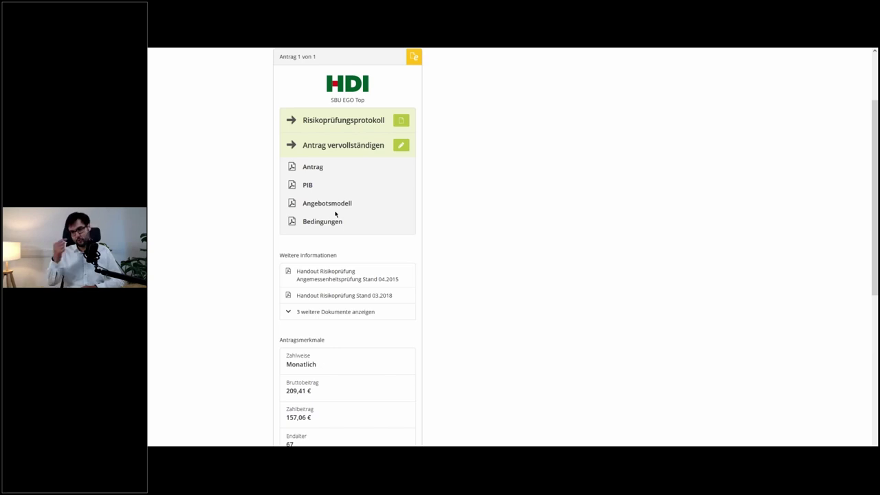
{"action": "scroll", "coordinate": [342, 213], "scroll_direction": "down", "scroll_amount": 1}
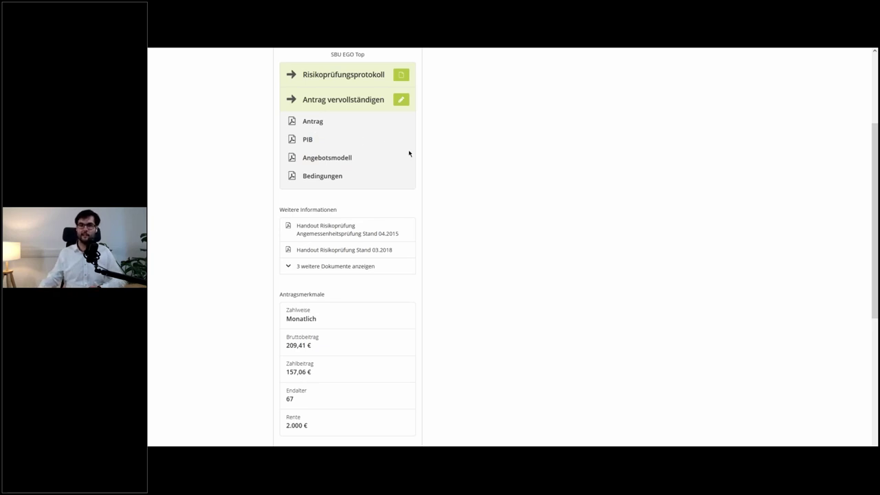
{"action": "scroll", "coordinate": [409, 153], "scroll_direction": "down", "scroll_amount": 1}
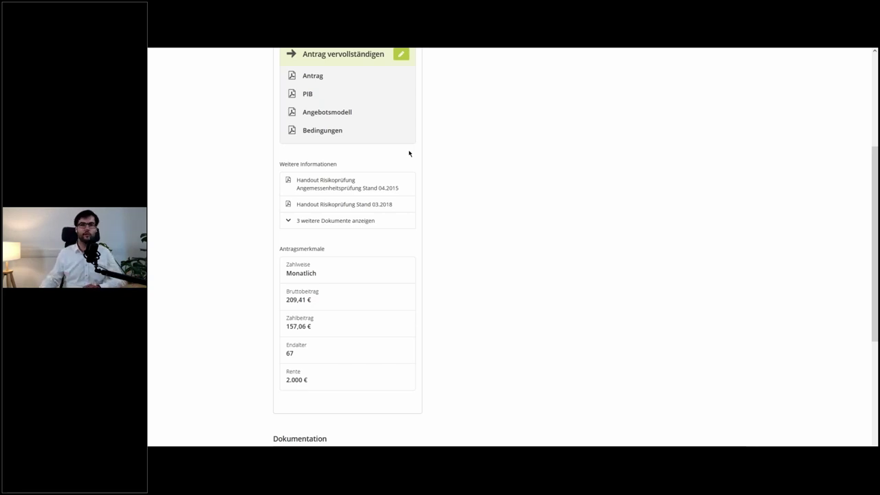
{"action": "scroll", "coordinate": [410, 153], "scroll_direction": "up", "scroll_amount": 2}
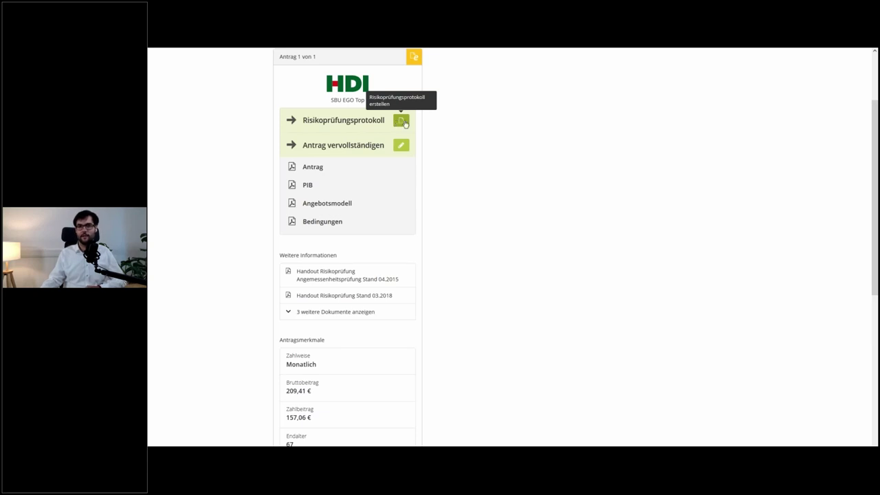
{"action": "left_click", "coordinate": [403, 122]}
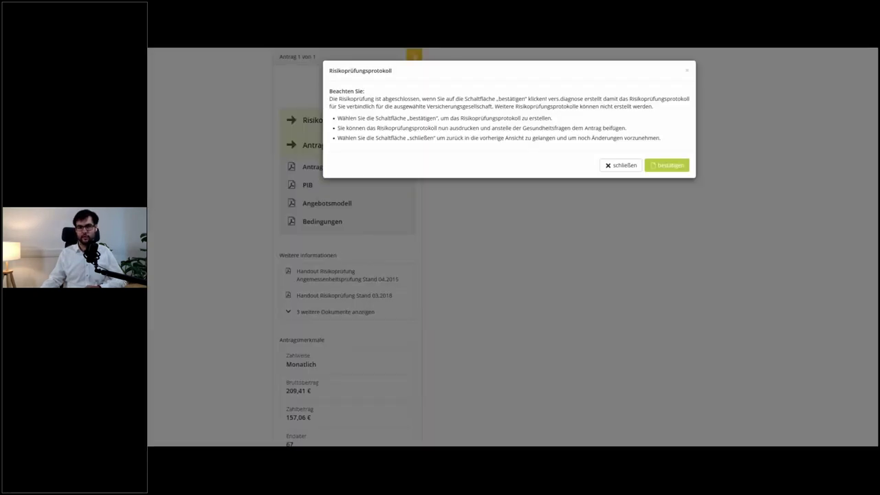
- Confirm creation of the binding Risikoprüfungsprotokoll for the HDI application
{"action": "left_click", "coordinate": [666, 165]}
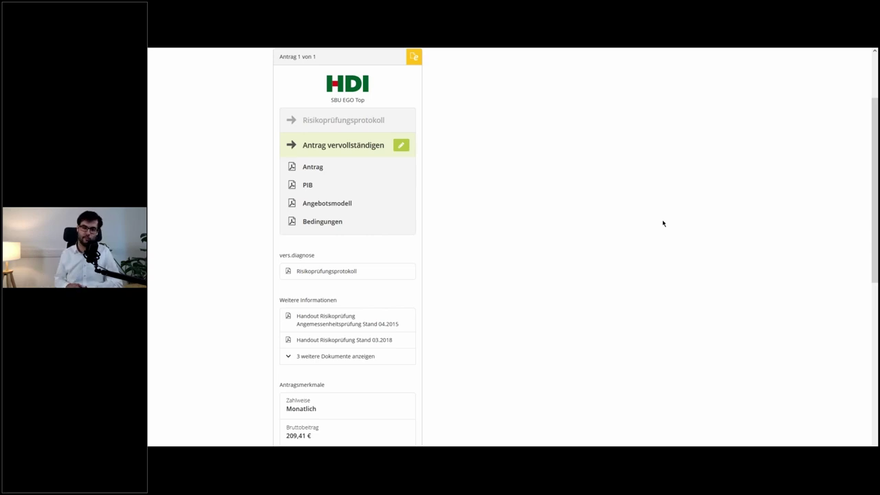
- Download the HDI SBU EGO Top Risikoprüfungsprotokoll as a 155 KB PDF
{"action": "scroll", "coordinate": [646, 210], "scroll_direction": "down", "scroll_amount": 3}
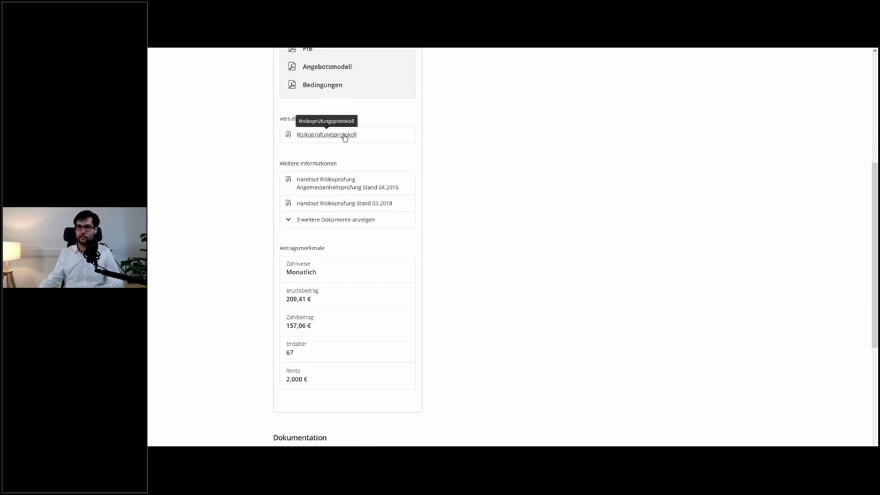
{"action": "left_click", "coordinate": [345, 136]}
{"action": "scroll", "coordinate": [464, 172], "scroll_direction": "down", "scroll_amount": 1}
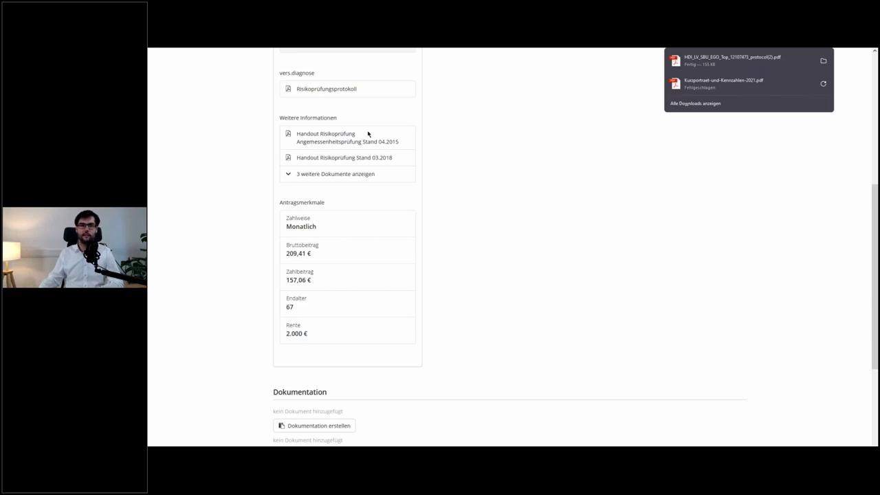
{"action": "scroll", "coordinate": [368, 134], "scroll_direction": "down", "scroll_amount": 1}
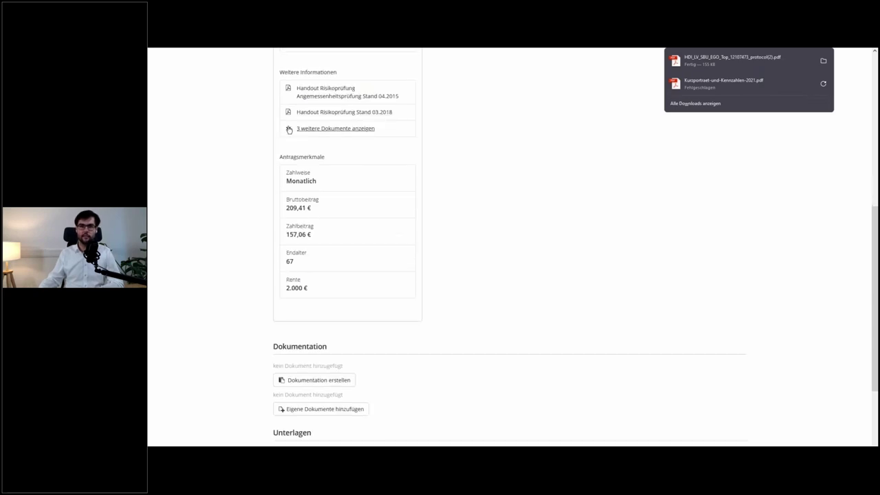
- Show the three additional information documents and start the consultation documentation
{"action": "left_click", "coordinate": [289, 130]}
{"action": "scroll", "coordinate": [324, 160], "scroll_direction": "down", "scroll_amount": 3}
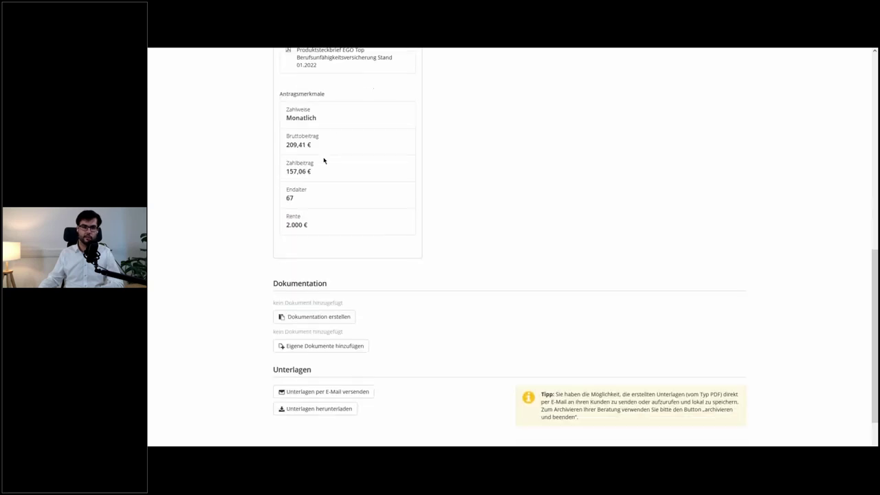
{"action": "scroll", "coordinate": [323, 160], "scroll_direction": "down", "scroll_amount": 2}
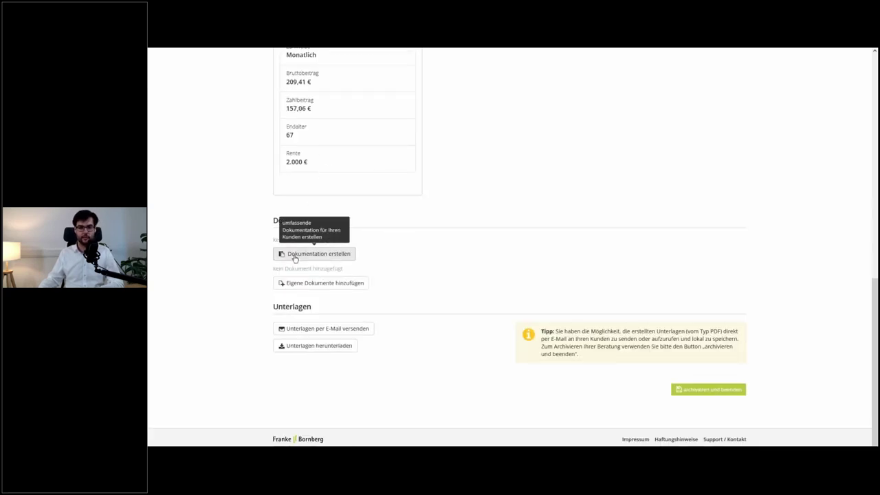
{"action": "left_click", "coordinate": [296, 256]}
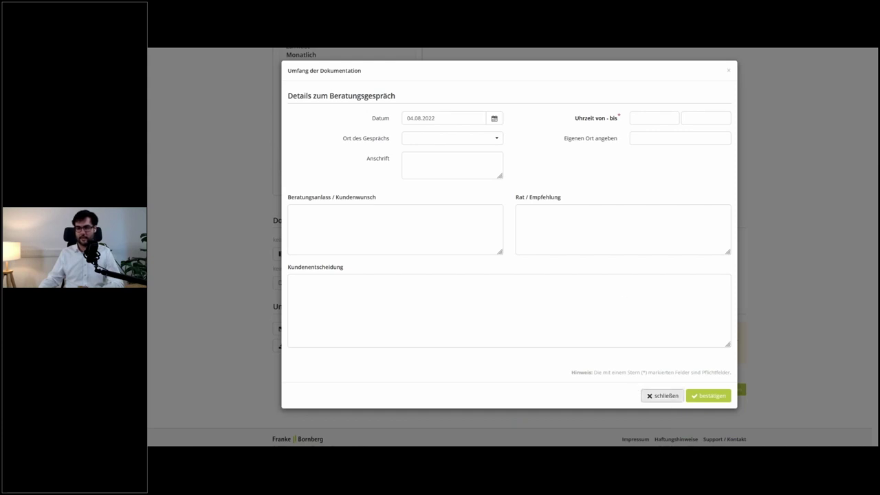
- Close the documentation form and open 'Unterlagen per E-Mail versenden' with the Risikoprüfungsprotokoll ticked
{"action": "left_click", "coordinate": [664, 396]}
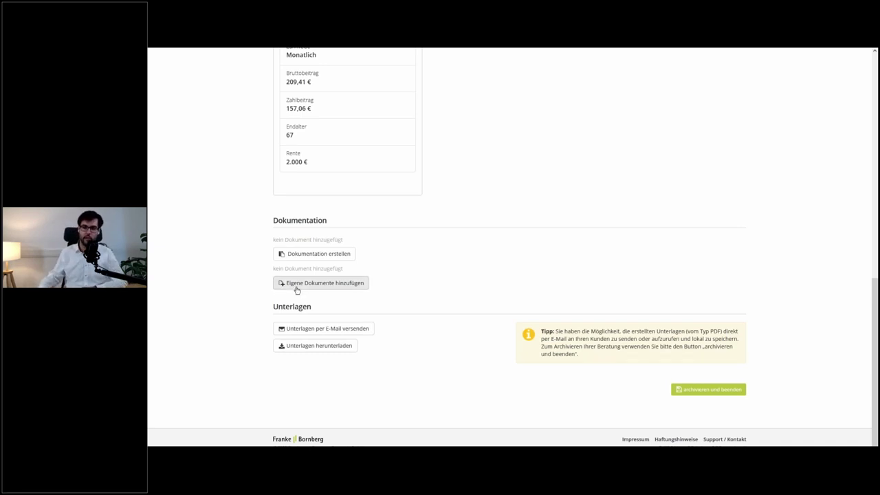
{"action": "left_click", "coordinate": [350, 330]}
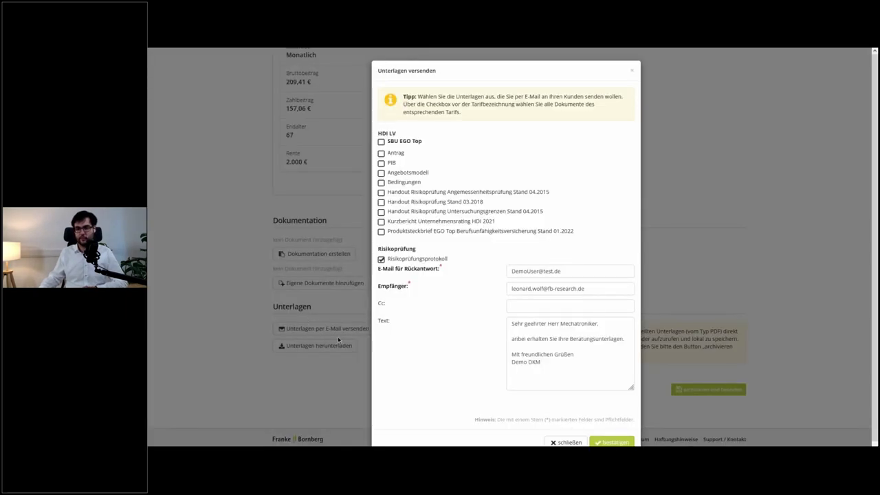
- Tick all SBU EGO Top documents, then close the dialog unsent and return to the Antrag card
{"action": "left_click", "coordinate": [381, 142]}
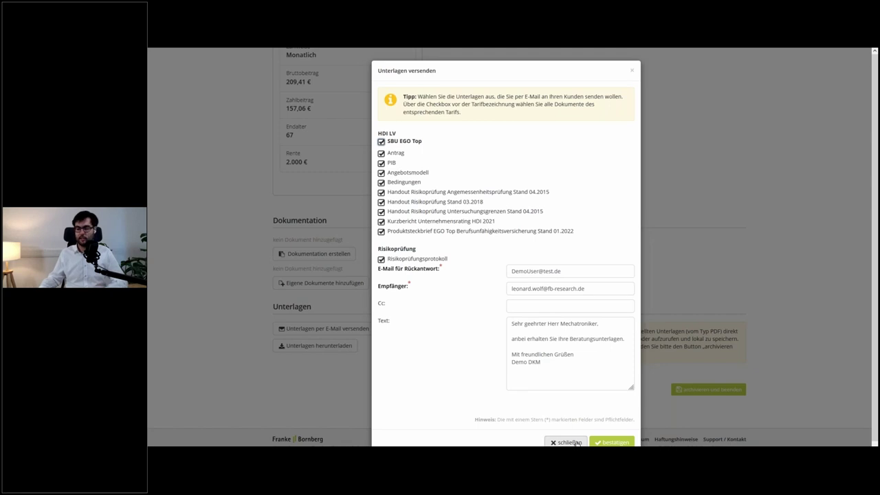
{"action": "left_click", "coordinate": [568, 442]}
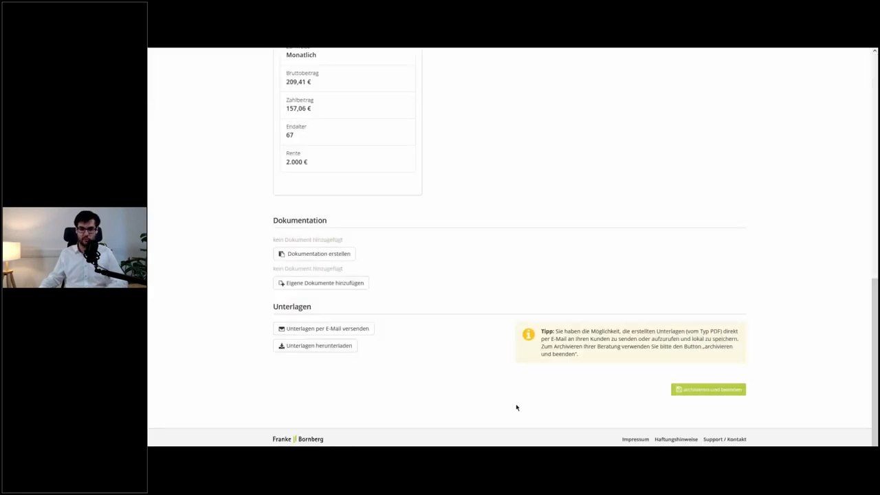
{"action": "scroll", "coordinate": [454, 356], "scroll_direction": "up", "scroll_amount": 10}
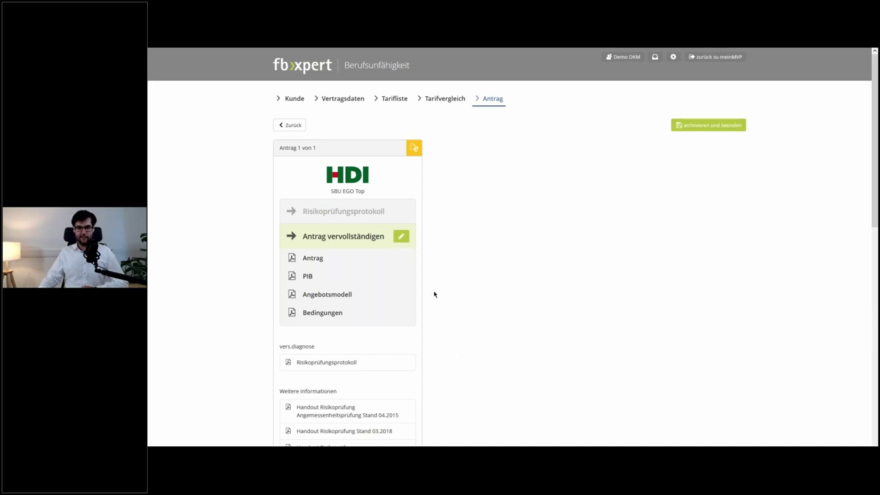
- Open 'Antrag vervollständigen' and review the Pflichtangaben prefilled with the insured person's data
{"action": "left_click", "coordinate": [402, 236]}
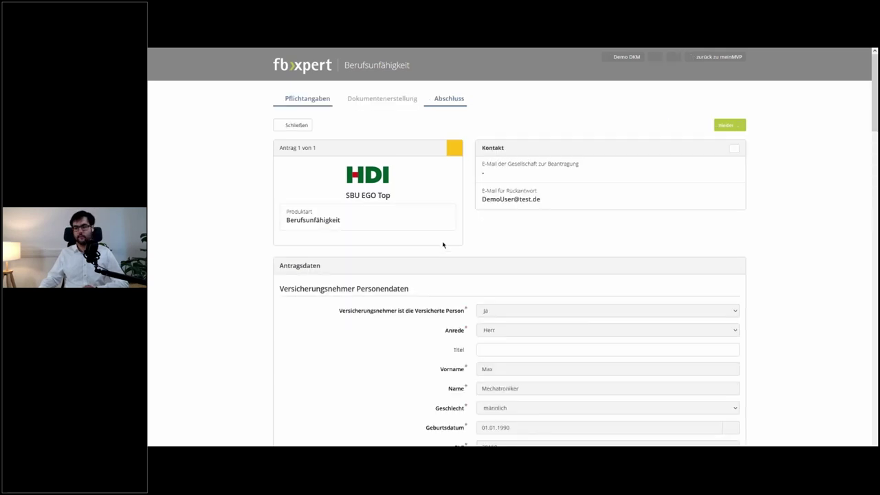
{"action": "scroll", "coordinate": [493, 240], "scroll_direction": "down", "scroll_amount": 1}
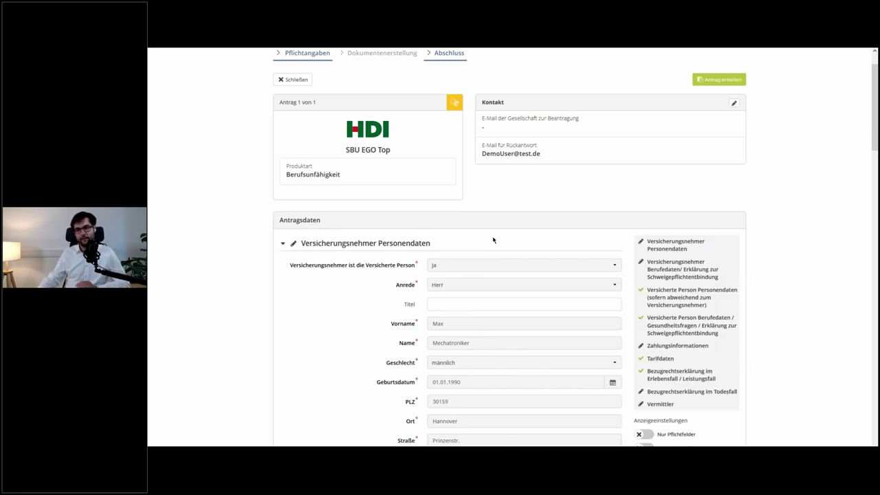
{"action": "scroll", "coordinate": [492, 236], "scroll_direction": "up", "scroll_amount": 1}
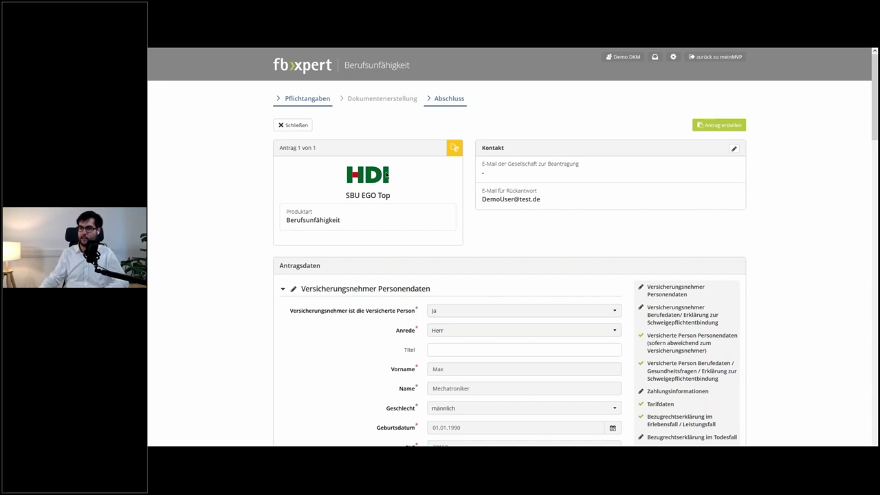
- Replace the Rückantwort e-mail with the adviser's address, copy it into the insurer's application e-mail, and save
{"action": "left_click", "coordinate": [733, 148]}
{"action": "left_click_drag", "start_coordinate": [539, 144], "coordinate": [334, 134]}
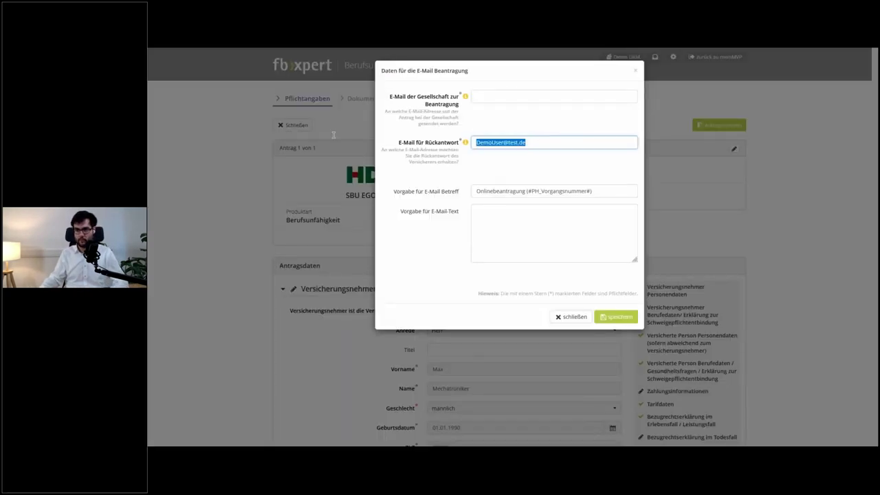
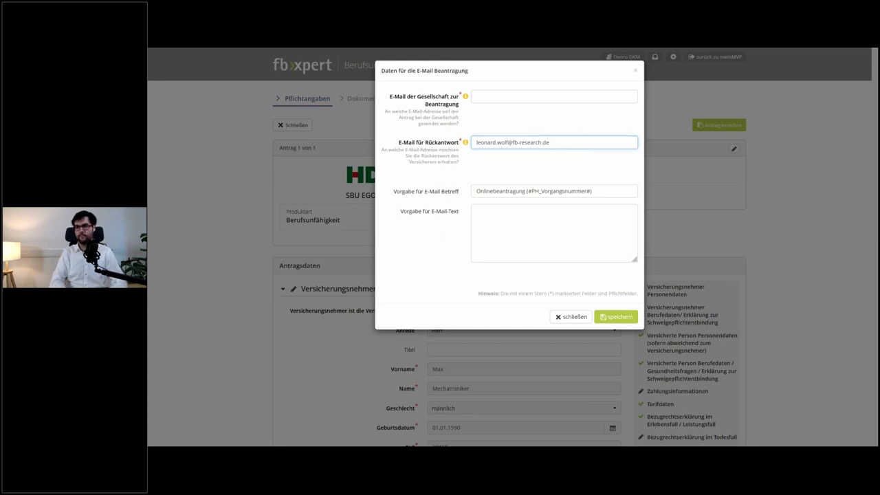
{"action": "key", "text": "ctrl+a"}
{"action": "key", "text": "ctrl+c"}
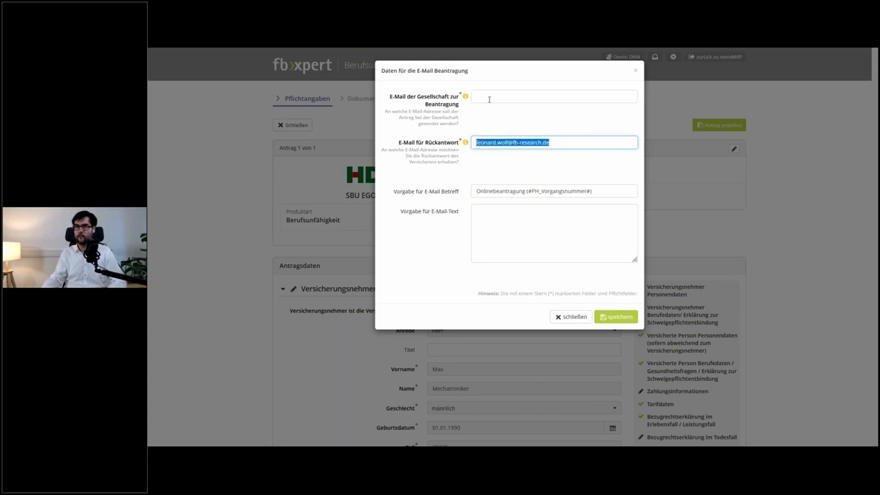
{"action": "left_click", "coordinate": [489, 99]}
{"action": "key", "text": "ctrl+v"}
{"action": "left_click", "coordinate": [616, 316]}
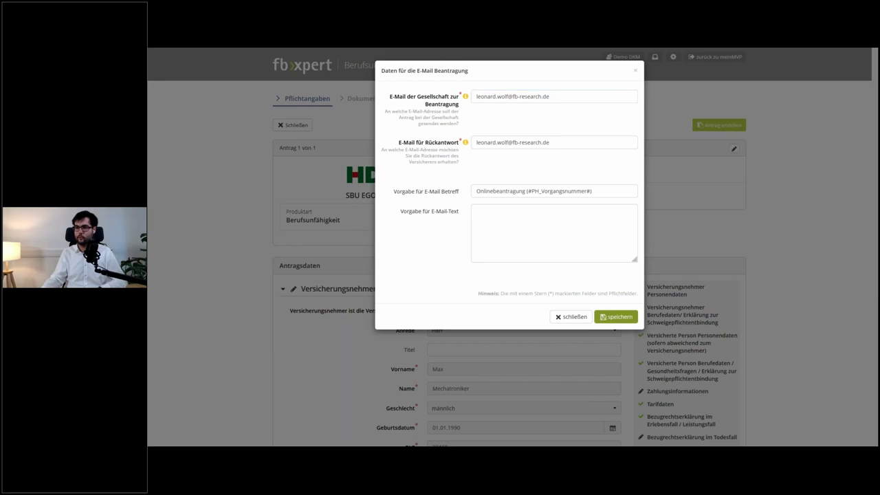
{"action": "scroll", "coordinate": [616, 227], "scroll_direction": "down", "scroll_amount": 2}
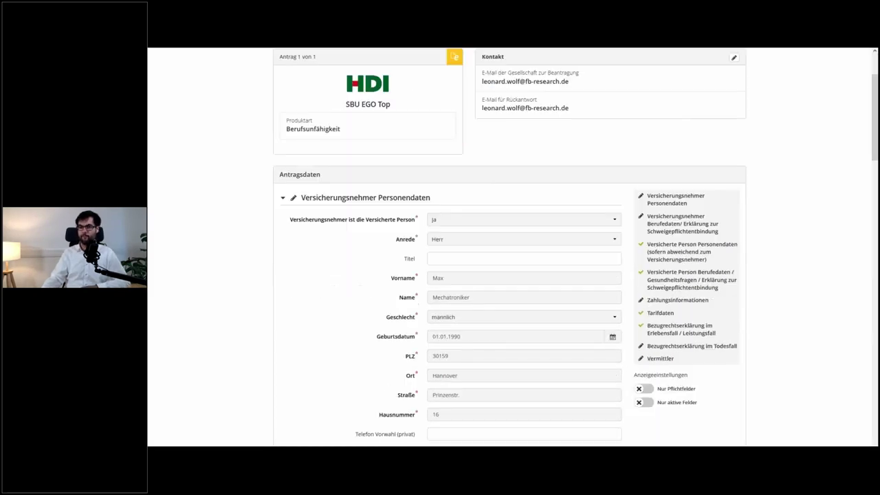
- Turn on 'Nur Pflichtfelder' under Anzeigeeinstellungen to hide the optional application fields
{"action": "scroll", "coordinate": [617, 226], "scroll_direction": "down", "scroll_amount": 4}
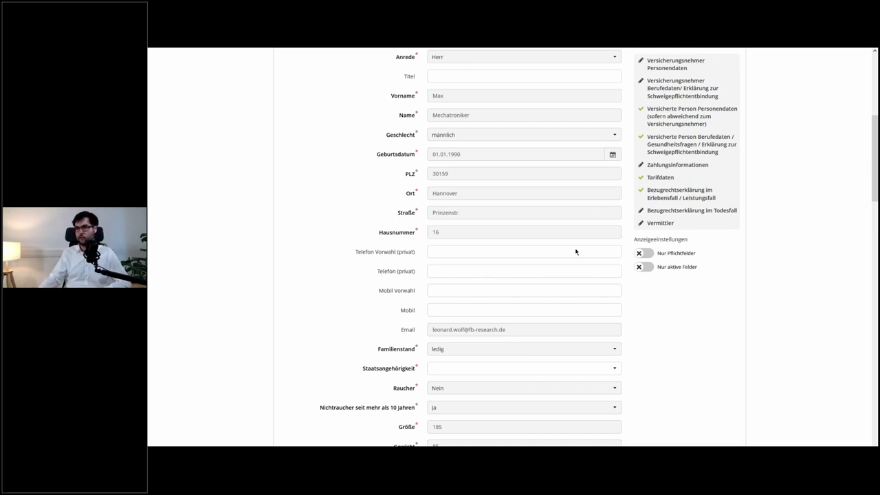
{"action": "scroll", "coordinate": [576, 251], "scroll_direction": "down", "scroll_amount": 2}
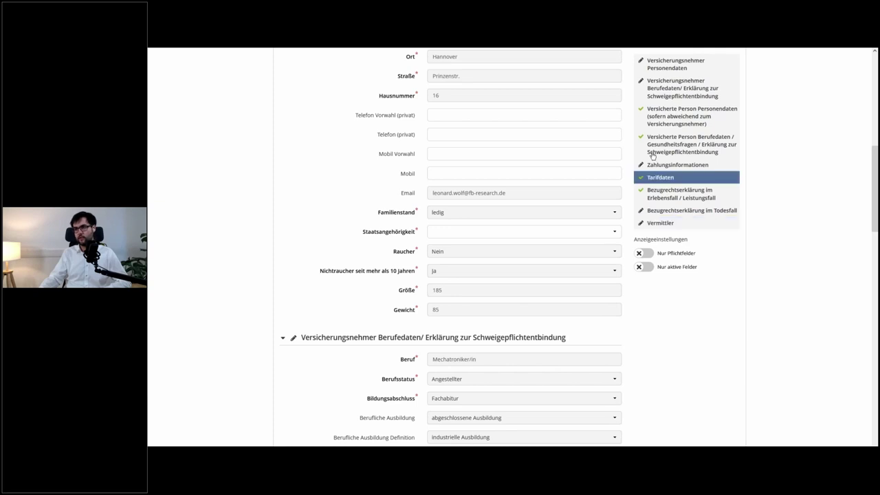
{"action": "left_click", "coordinate": [645, 253]}
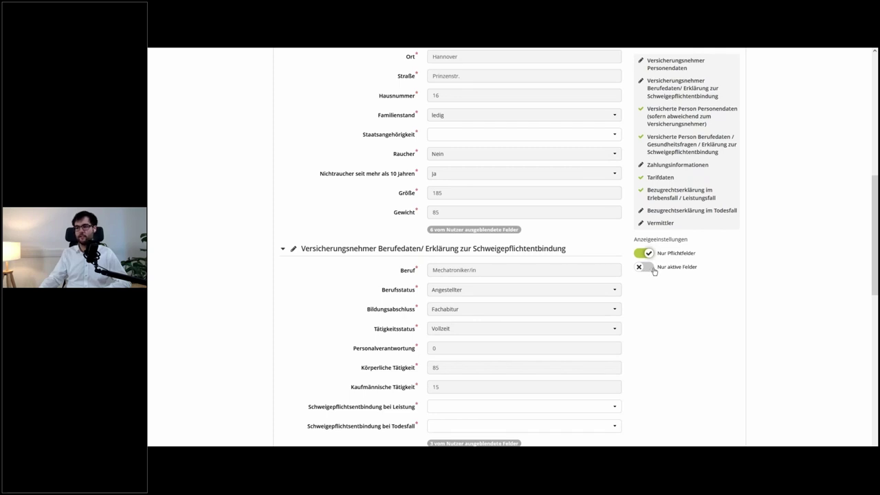
- Show only active fields and set Staatsangehörigkeit to Deutschland
{"action": "left_click", "coordinate": [654, 271]}
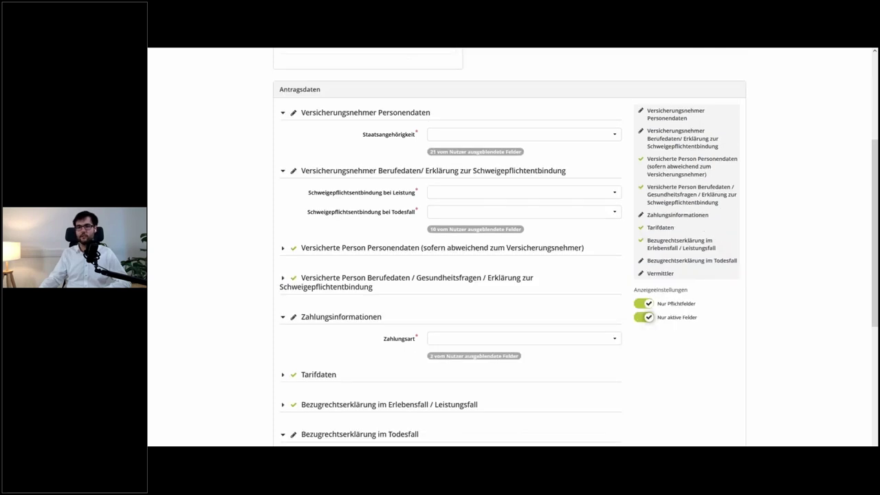
{"action": "left_click", "coordinate": [599, 134]}
{"action": "type", "text": "d"}
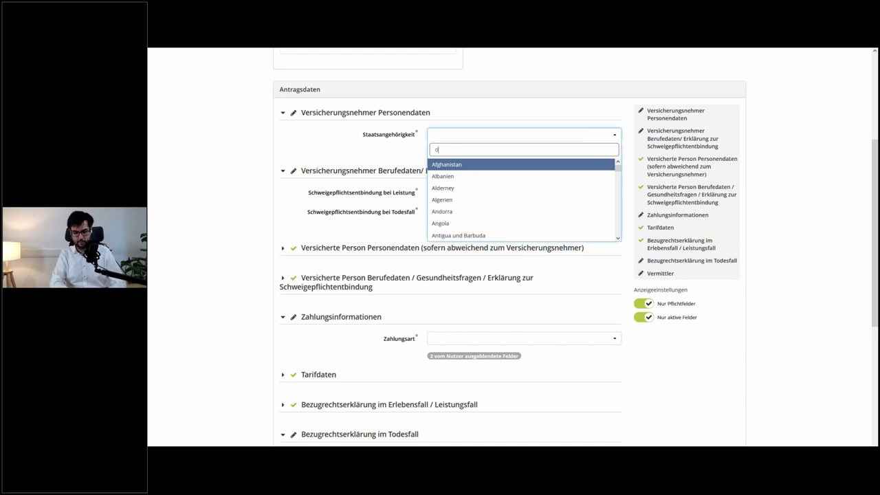
{"action": "type", "text": "eut"}
{"action": "key", "text": "Return"}
- Set both Schweigepflichtentbindung fields to Einzelfallentscheidung
{"action": "mouse_move", "coordinate": [834, 56]}
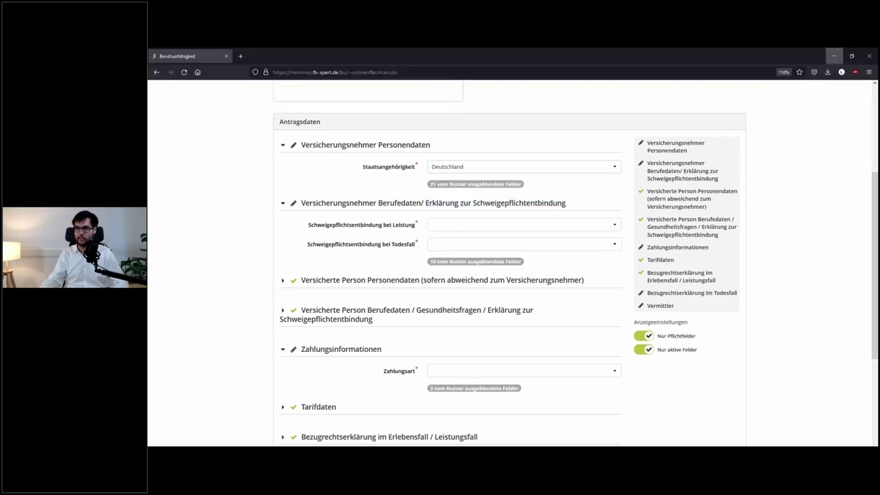
{"action": "left_click", "coordinate": [611, 192]}
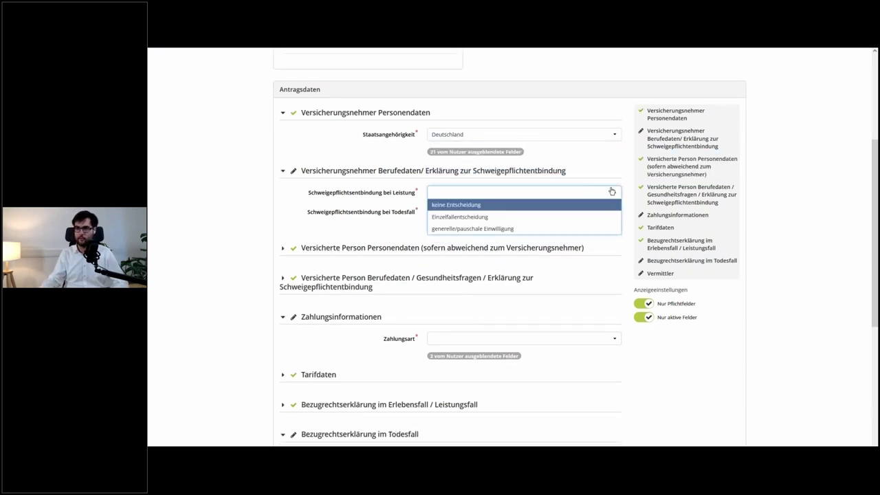
{"action": "left_click", "coordinate": [592, 218]}
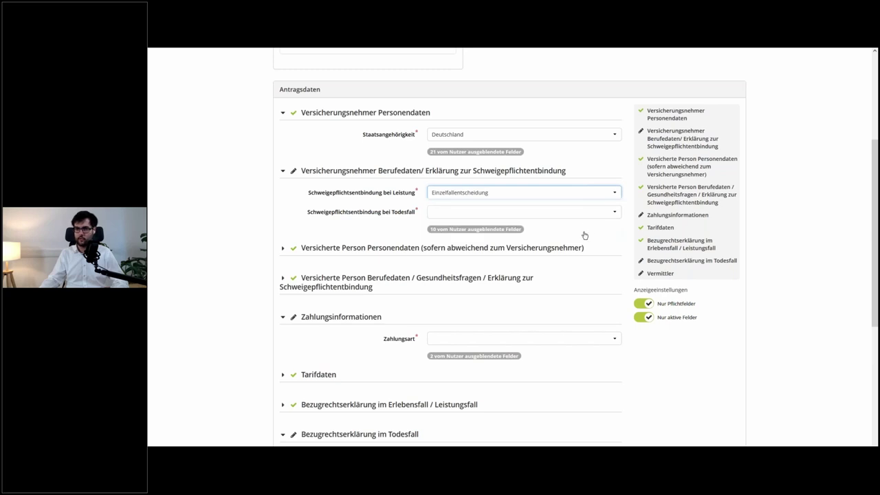
{"action": "left_click", "coordinate": [584, 212]}
{"action": "left_click", "coordinate": [581, 235]}
- Set Zahlungsart to Lastschrift, correcting an initial Überweisung choice
{"action": "scroll", "coordinate": [582, 261], "scroll_direction": "down", "scroll_amount": 2}
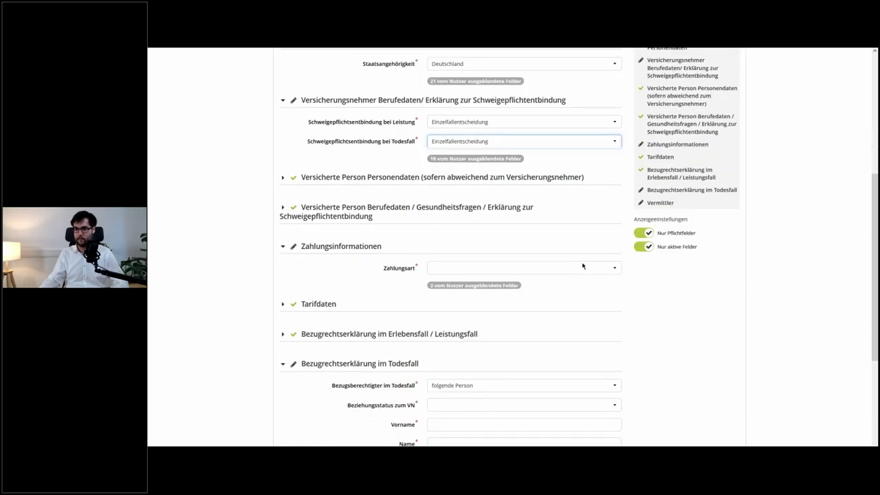
{"action": "left_click", "coordinate": [593, 248]}
{"action": "left_click", "coordinate": [578, 272]}
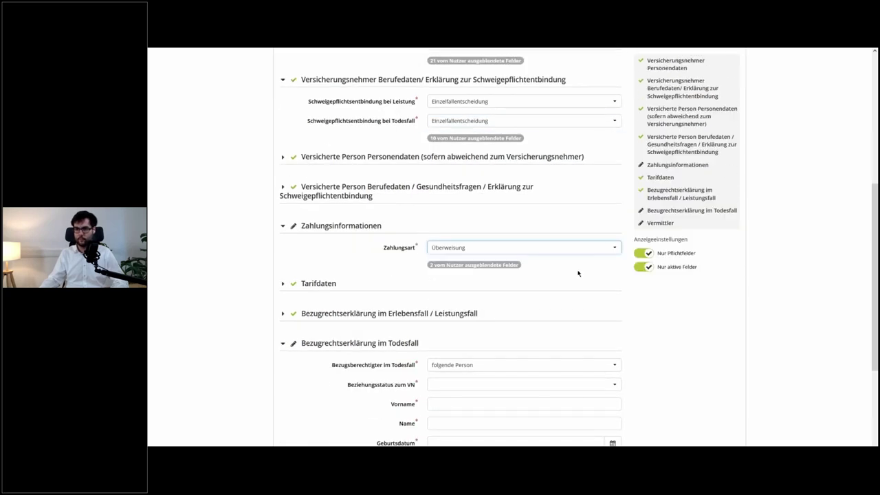
{"action": "scroll", "coordinate": [578, 273], "scroll_direction": "down", "scroll_amount": 3}
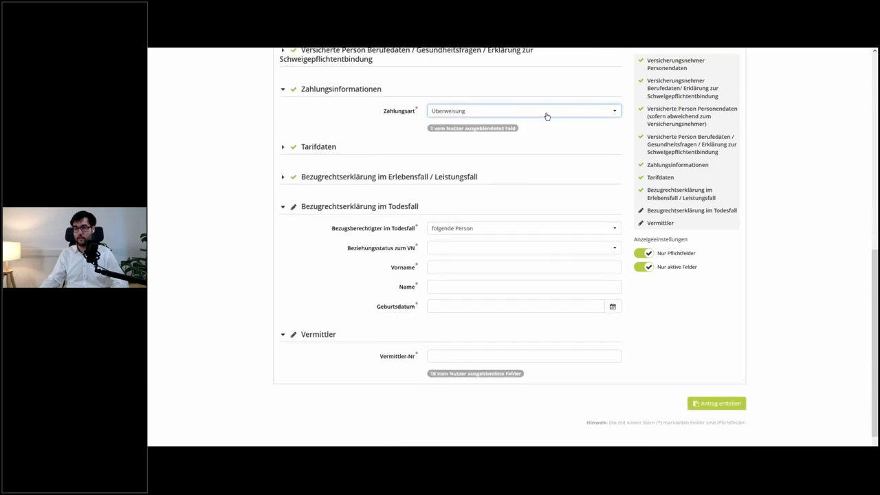
{"action": "left_click", "coordinate": [546, 116]}
{"action": "left_click", "coordinate": [547, 122]}
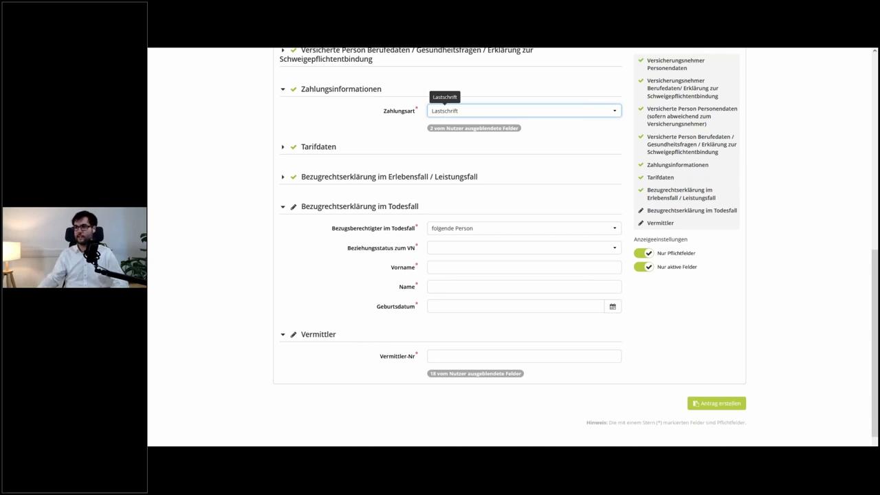
- Briefly show optional and inactive fields, then restore the mandatory, active-only view
{"action": "left_click", "coordinate": [640, 255]}
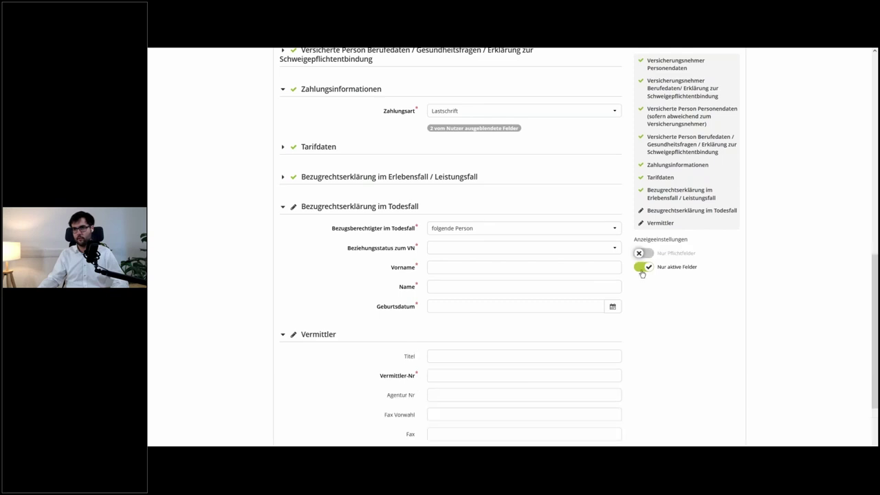
{"action": "left_click", "coordinate": [642, 271]}
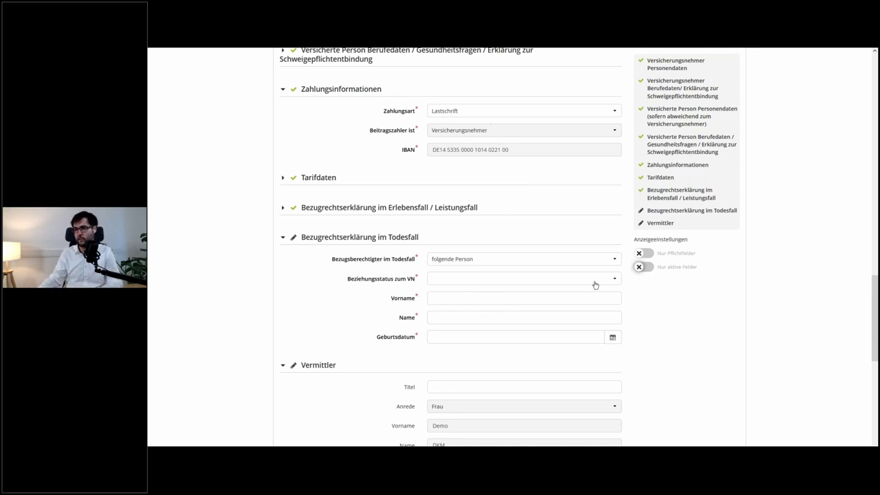
{"action": "left_click", "coordinate": [643, 253]}
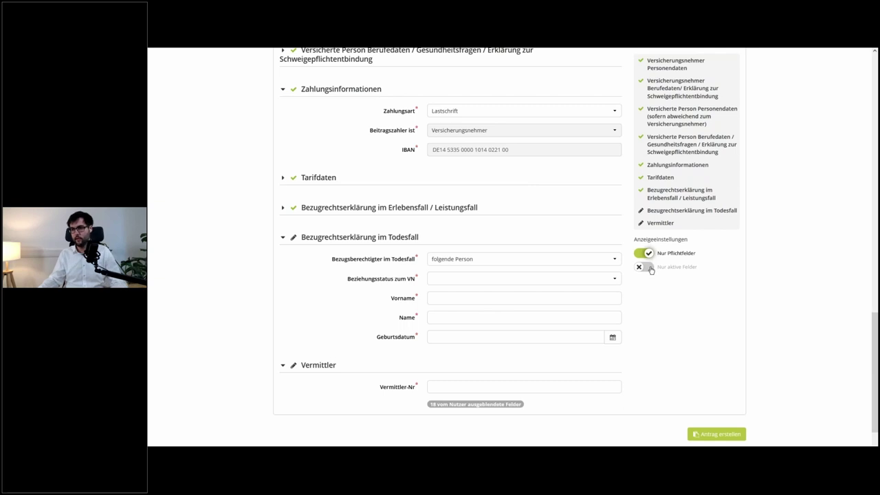
{"action": "left_click", "coordinate": [644, 266]}
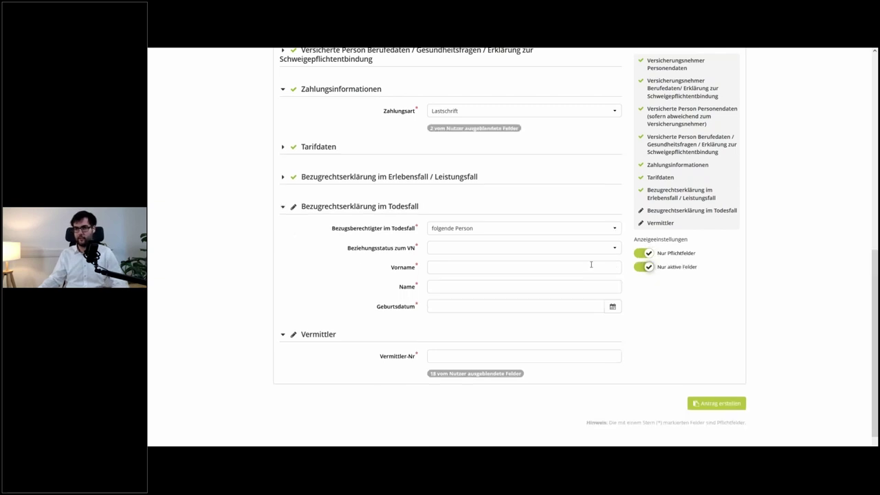
- Choose Standardbezugsrecht, enter the Vermittler-Nr and generate the application with 'Antrag erstellen'
{"action": "left_click", "coordinate": [579, 249]}
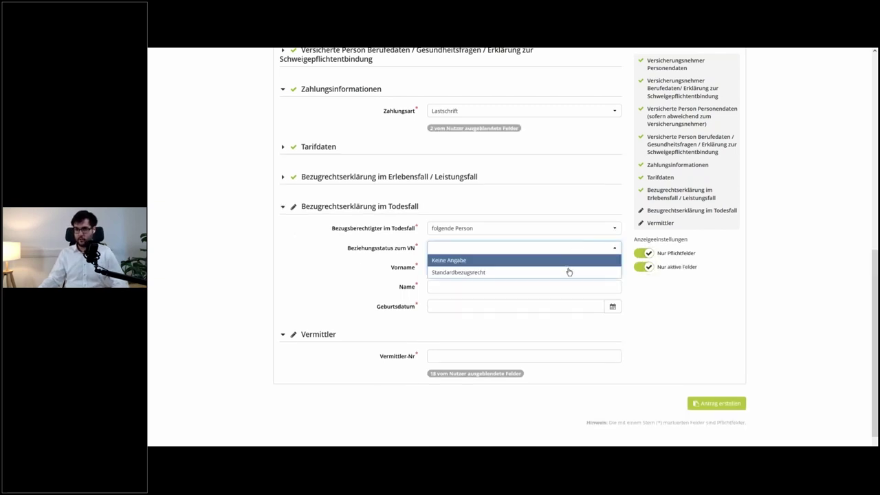
{"action": "left_click", "coordinate": [568, 271]}
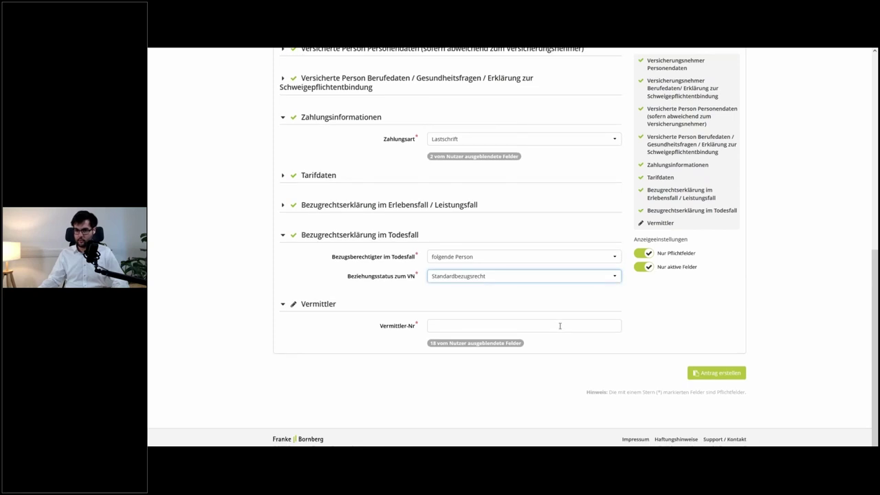
{"action": "left_click", "coordinate": [559, 326]}
{"action": "type", "text": "1234567"}
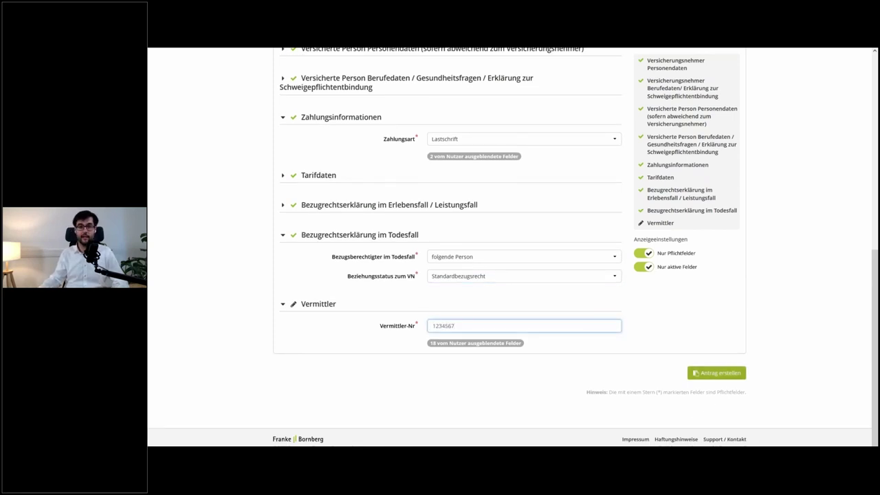
{"action": "left_click", "coordinate": [717, 373]}
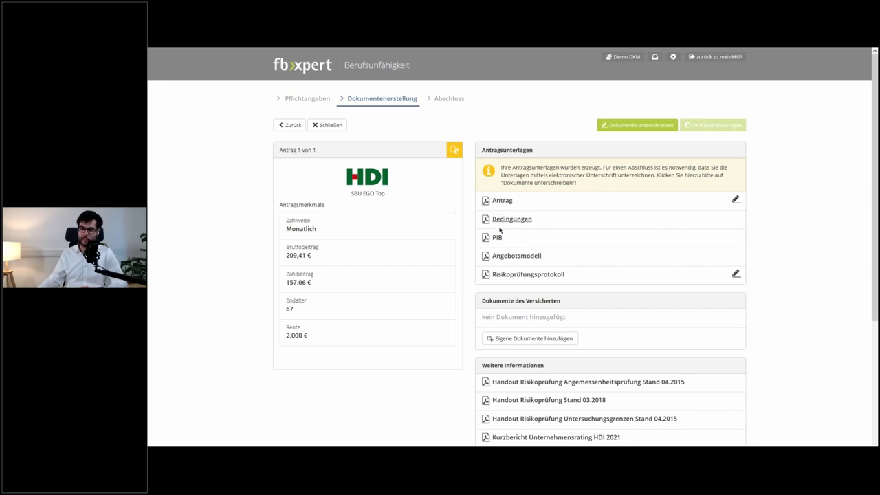
- Review the generated Antragsunterlagen and send them to edocbox via 'Dokumente unterschreiben'
{"action": "scroll", "coordinate": [499, 240], "scroll_direction": "down", "scroll_amount": 1}
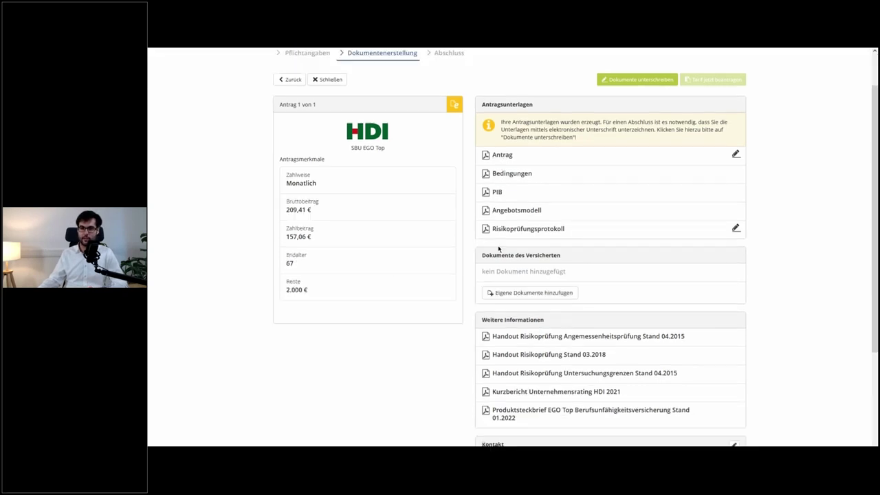
{"action": "scroll", "coordinate": [499, 249], "scroll_direction": "down", "scroll_amount": 2}
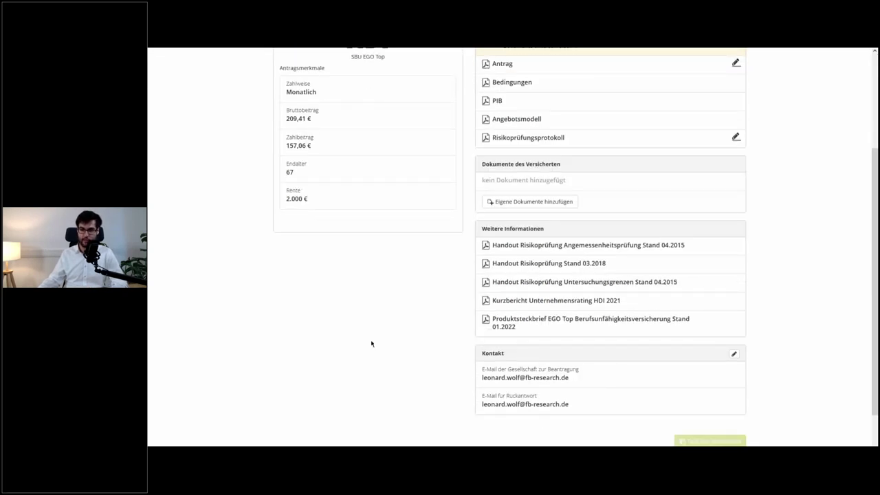
{"action": "scroll", "coordinate": [371, 339], "scroll_direction": "up", "scroll_amount": 3}
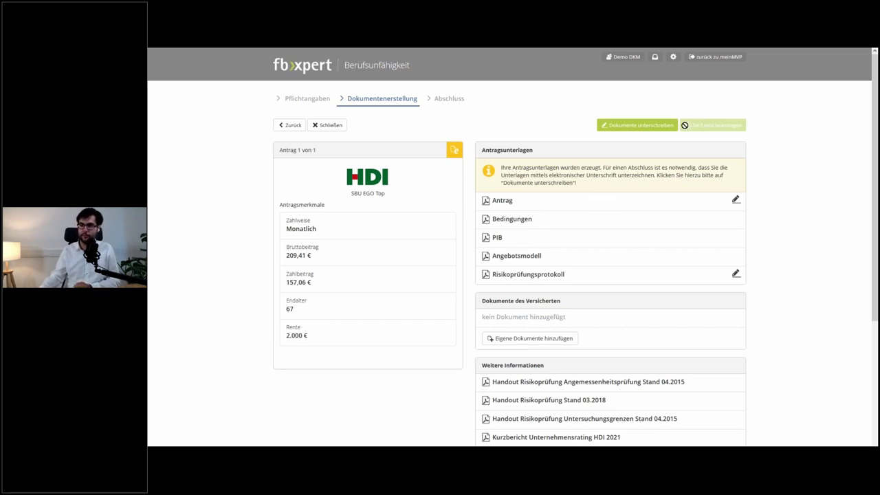
{"action": "left_click", "coordinate": [662, 130]}
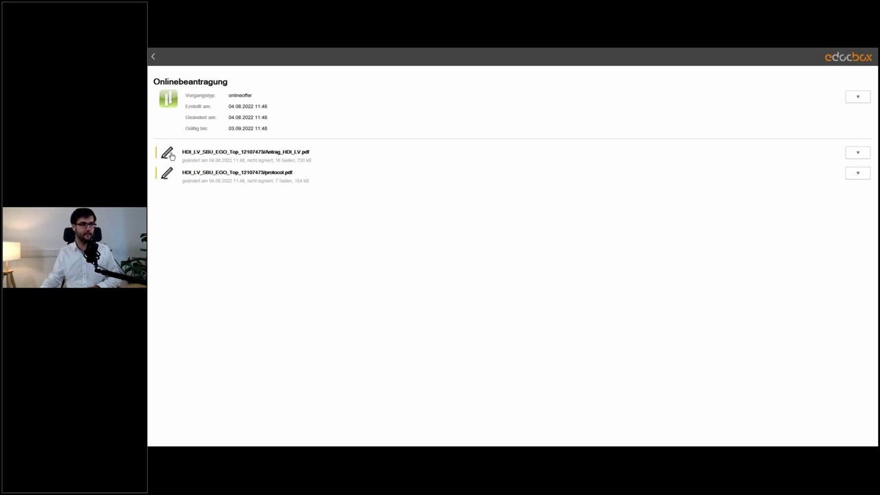
- Open the Antrag PDF for signing and scroll to the required signature fields in the page-3 Erklärungen
{"action": "left_click", "coordinate": [171, 155]}
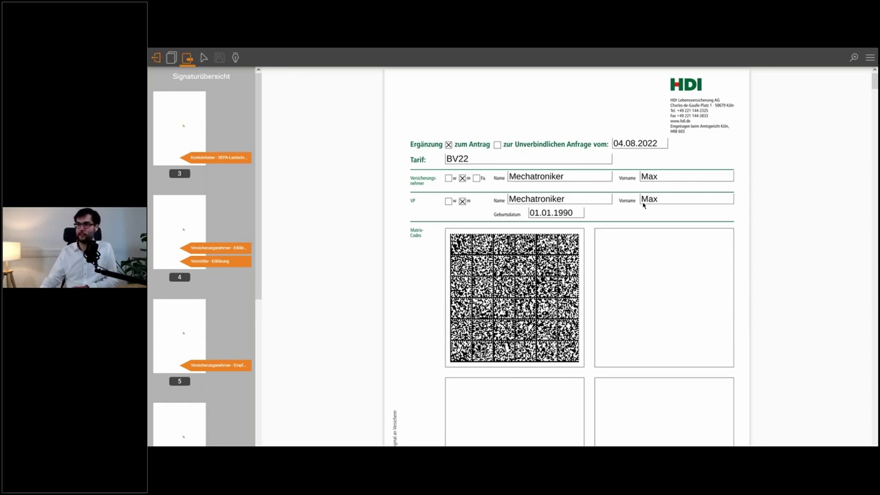
{"action": "scroll", "coordinate": [660, 196], "scroll_direction": "down", "scroll_amount": 5}
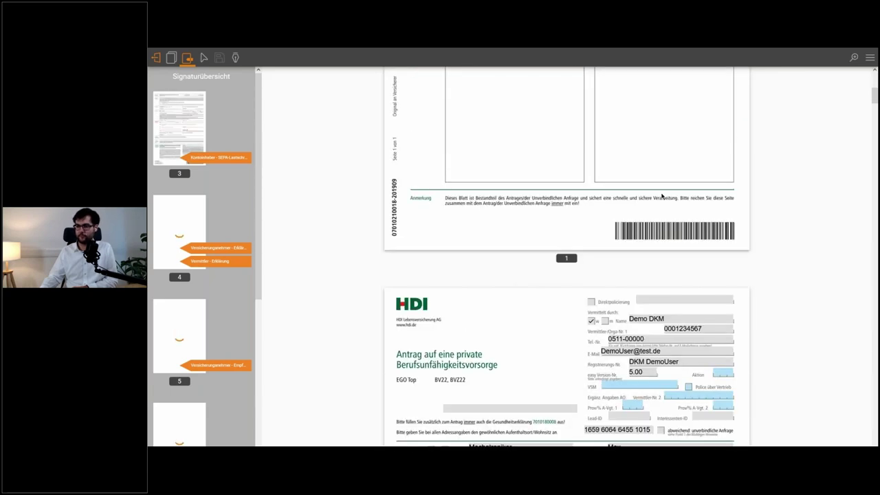
{"action": "scroll", "coordinate": [661, 196], "scroll_direction": "down", "scroll_amount": 5}
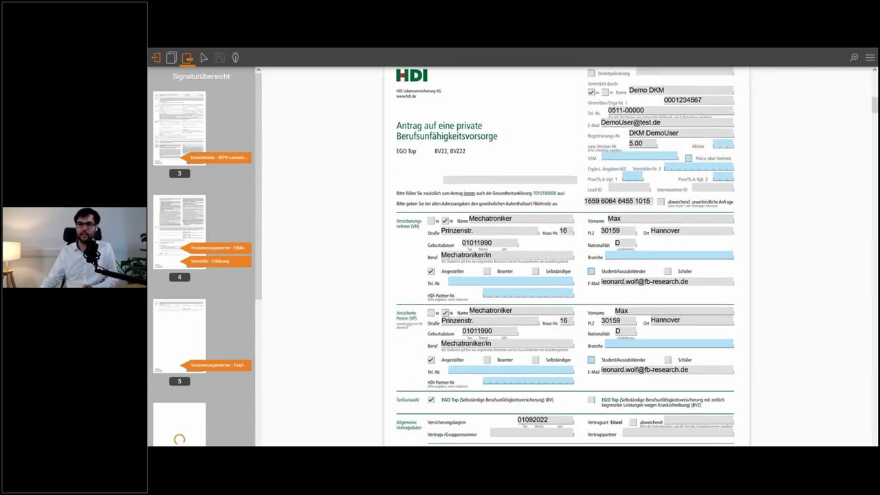
{"action": "left_click", "coordinate": [449, 281]}
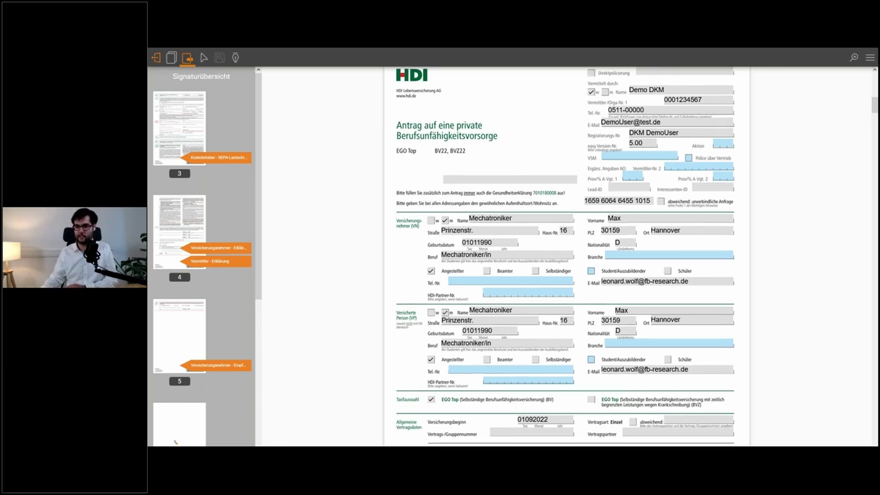
{"action": "scroll", "coordinate": [566, 257], "scroll_direction": "down", "scroll_amount": 10}
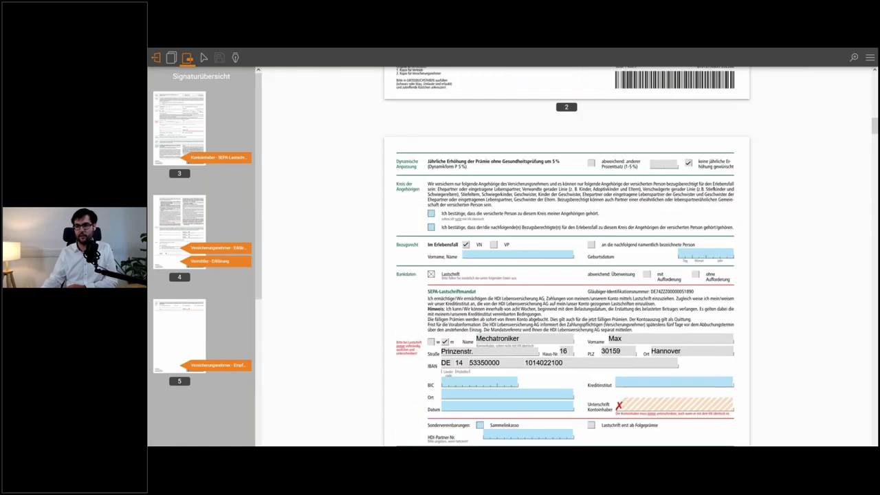
{"action": "scroll", "coordinate": [660, 196], "scroll_direction": "down", "scroll_amount": 5}
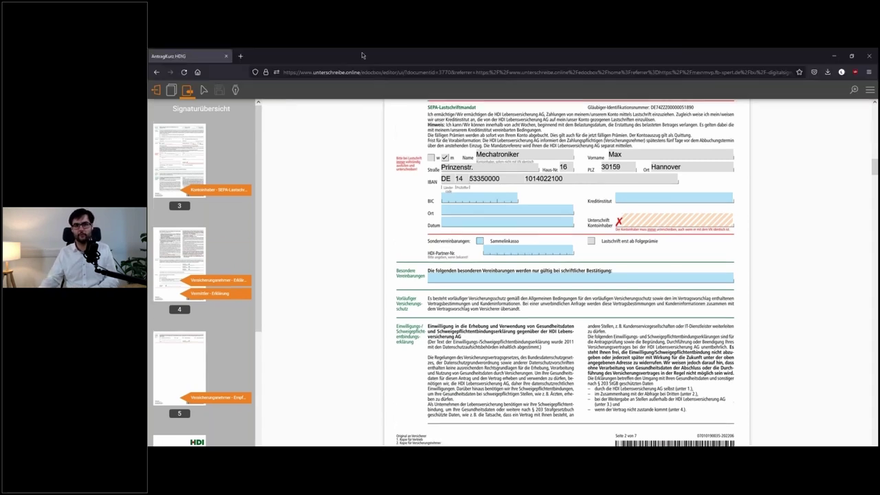
{"action": "scroll", "coordinate": [567, 256], "scroll_direction": "down", "scroll_amount": 4}
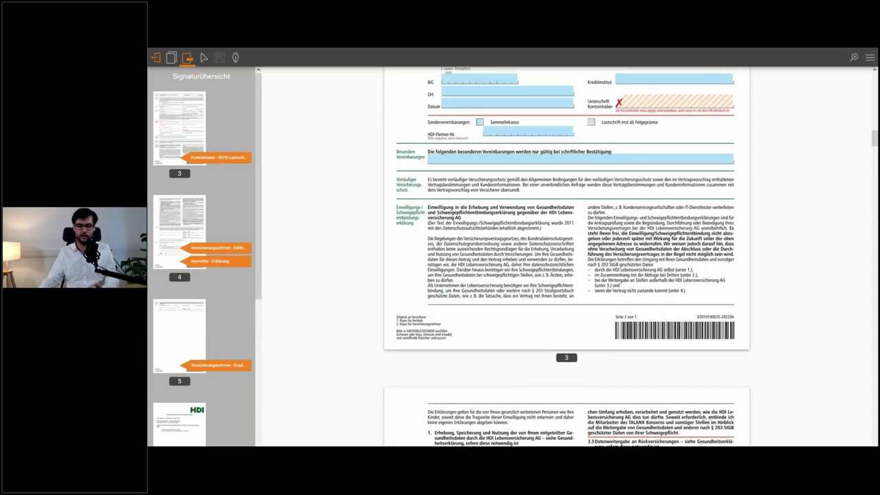
{"action": "scroll", "coordinate": [567, 256], "scroll_direction": "down", "scroll_amount": 9}
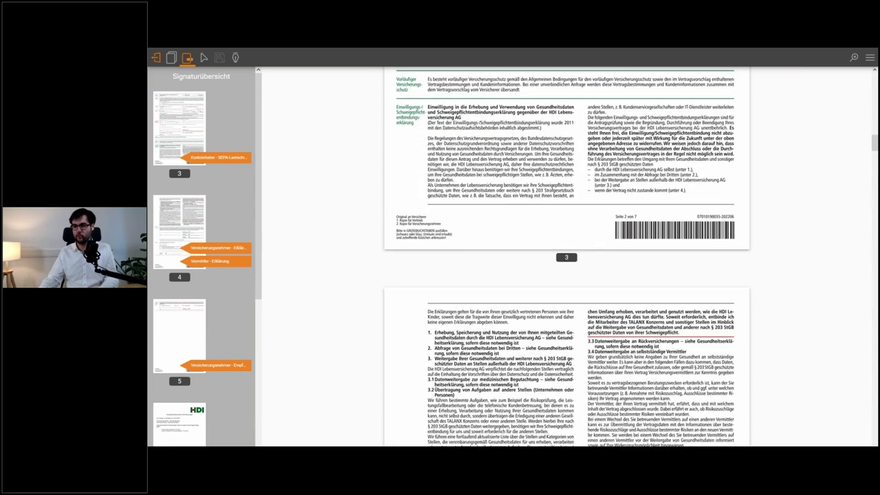
{"action": "scroll", "coordinate": [324, 144], "scroll_direction": "down", "scroll_amount": 3}
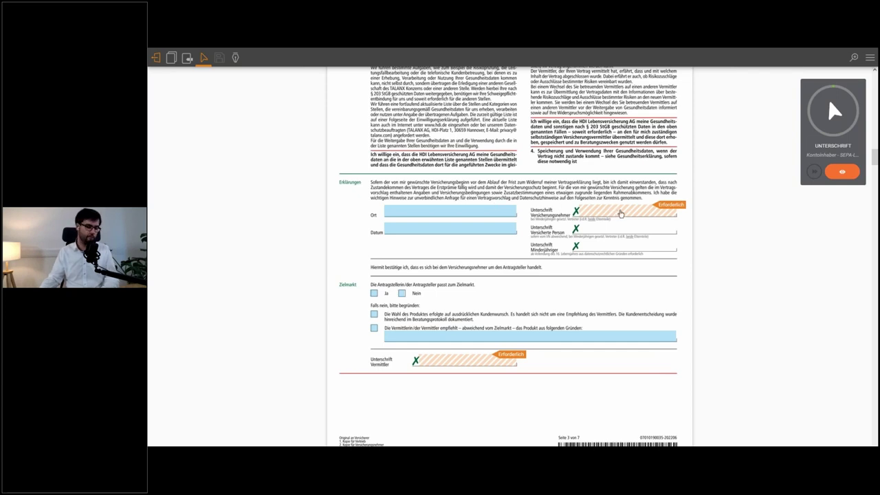
- Start the required signature field and switch signing to Extern for the QR-connected phone
{"action": "left_click", "coordinate": [621, 215]}
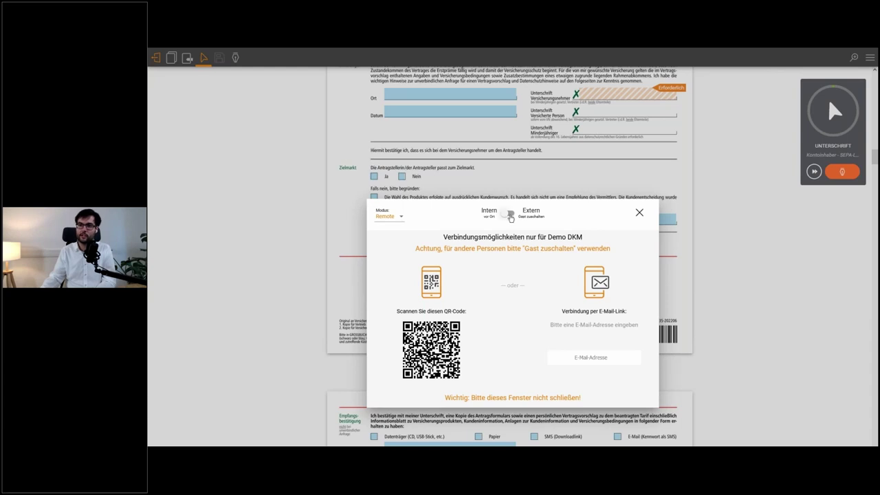
{"action": "left_click", "coordinate": [507, 213]}
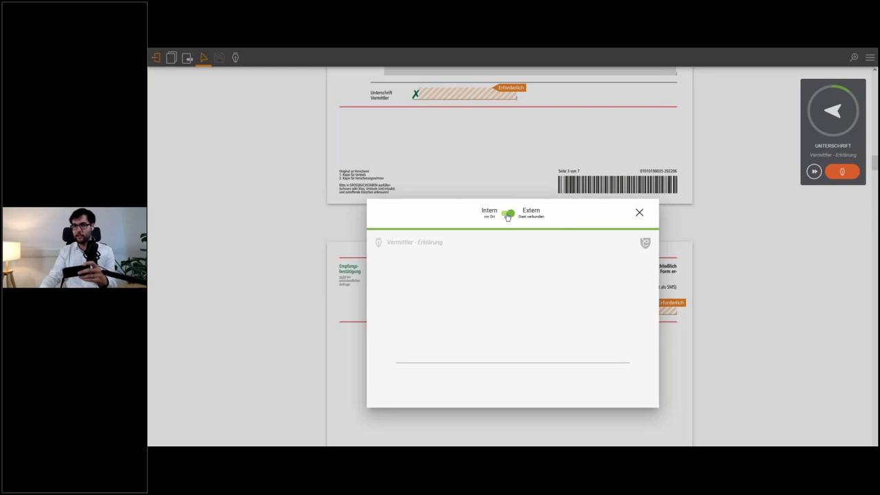
- Sign one field by mouse in Intern mode, then hand signing back to the Extern device
{"action": "left_click", "coordinate": [507, 215]}
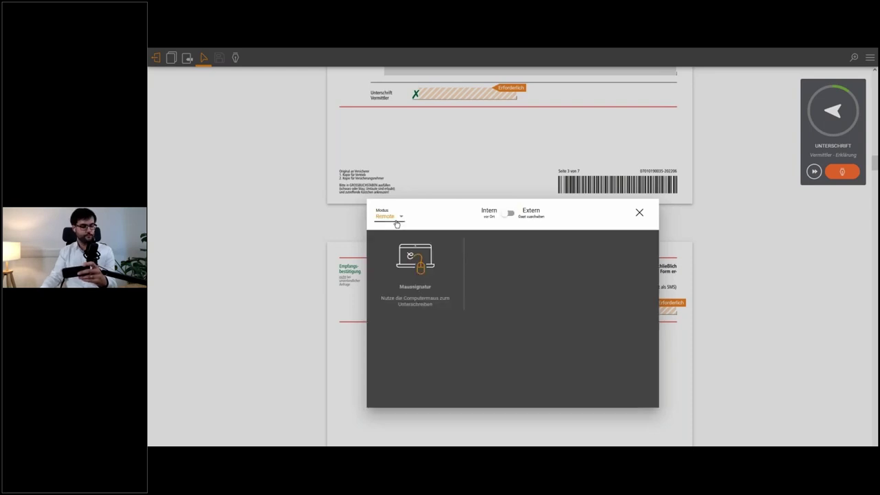
{"action": "left_click", "coordinate": [418, 259]}
{"action": "mouse_move", "coordinate": [447, 302]}
{"action": "left_mouse_down"}
{"action": "mouse_move", "coordinate": [491, 252]}
{"action": "mouse_move", "coordinate": [576, 302]}
{"action": "mouse_move", "coordinate": [521, 264]}
{"action": "left_mouse_up"}
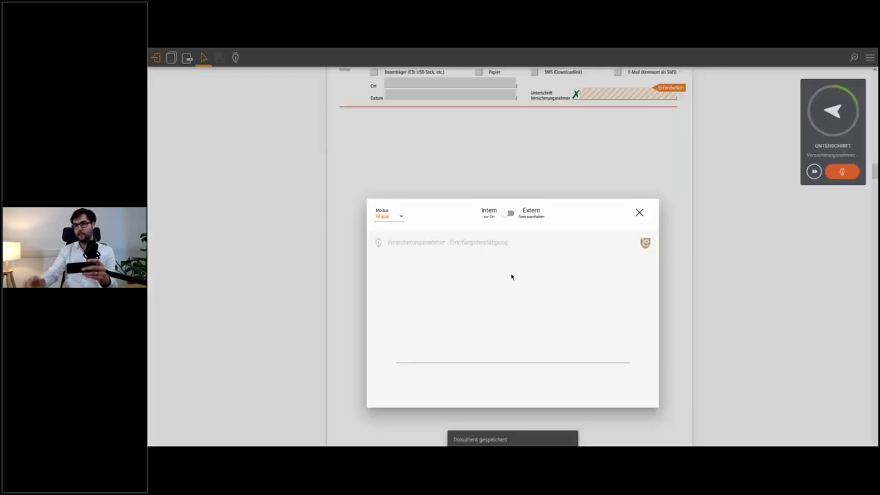
{"action": "left_click", "coordinate": [507, 214]}
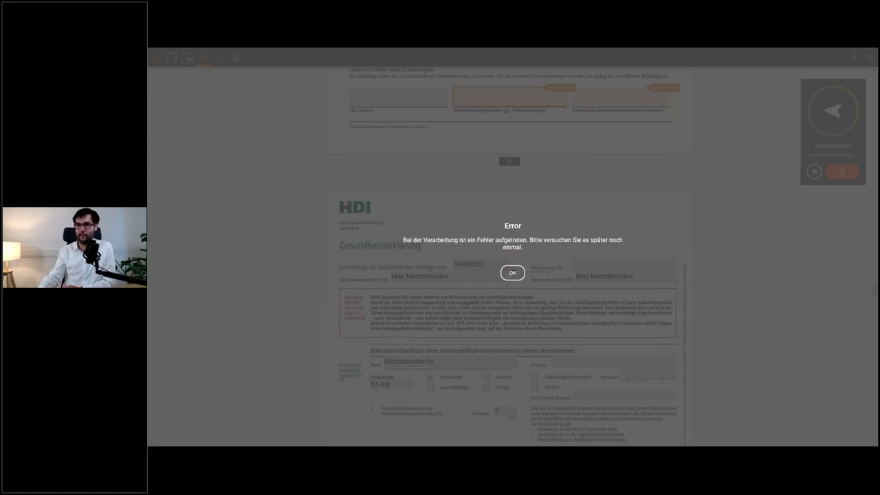
- Dismiss the processing error, reload the edocbox signing page and return to full screen
{"action": "left_click", "coordinate": [513, 273]}
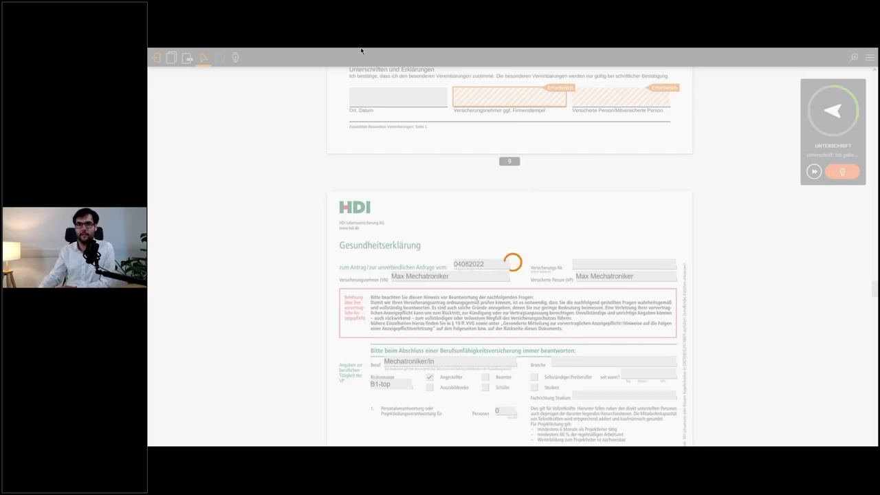
{"action": "mouse_move", "coordinate": [361, 51]}
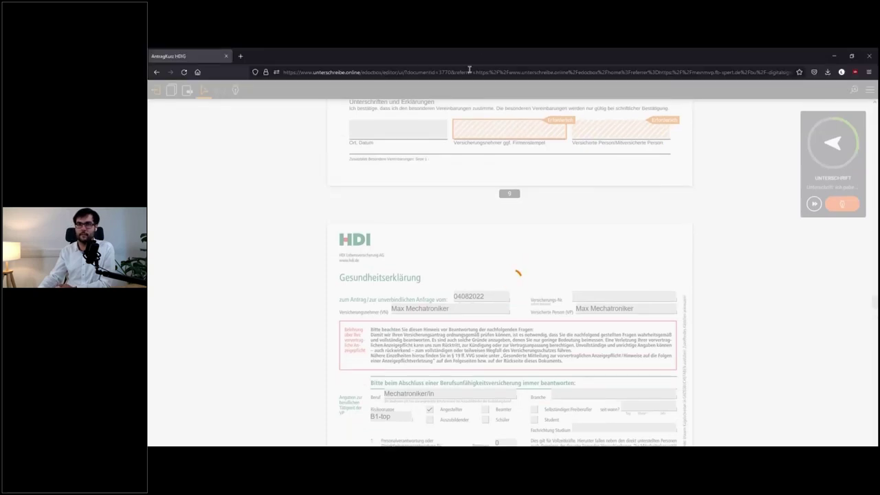
{"action": "left_click", "coordinate": [469, 70]}
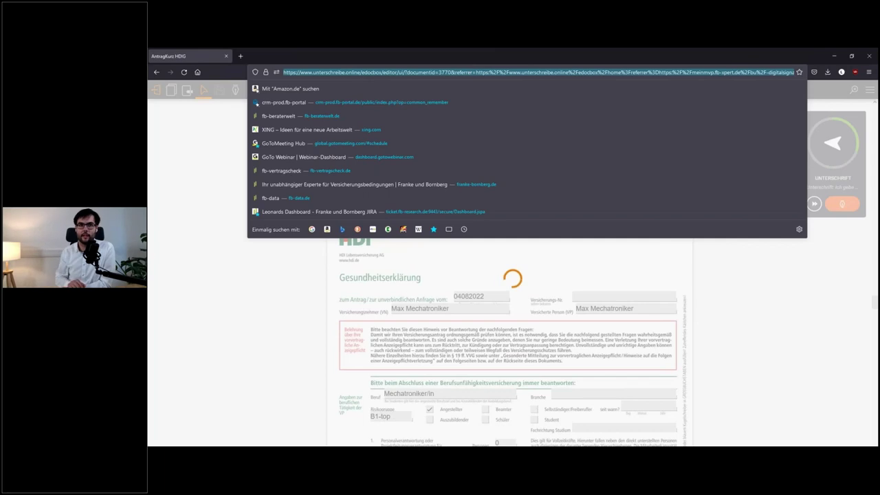
{"action": "key", "text": "Return"}
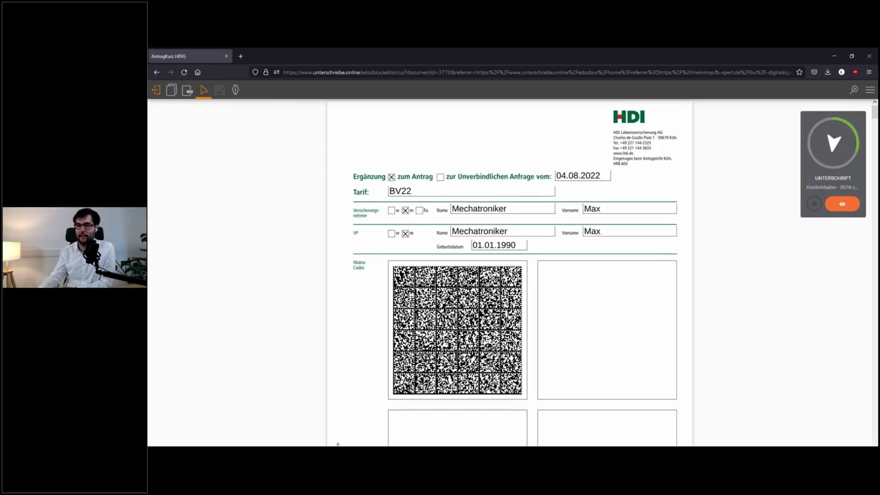
{"action": "key", "text": "F11"}
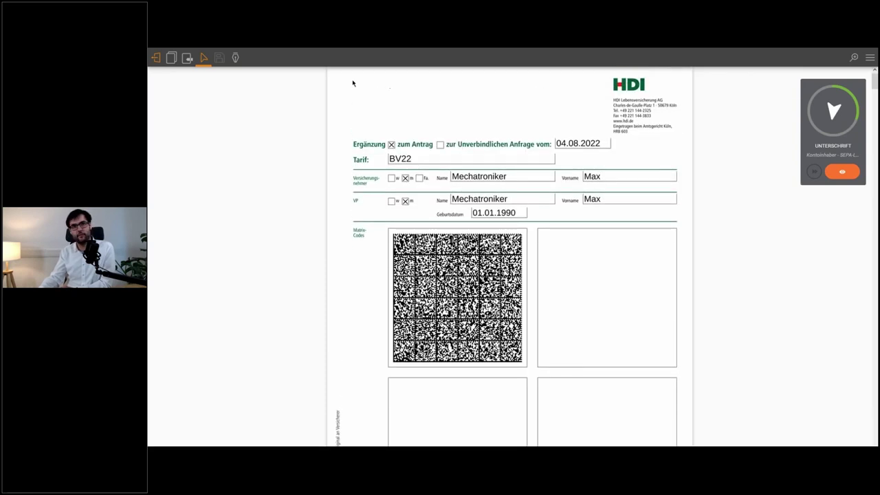
- Sign the account holder's SEPA mandate with the mouse, redrawing after the too-short warning
{"action": "left_click", "coordinate": [234, 59]}
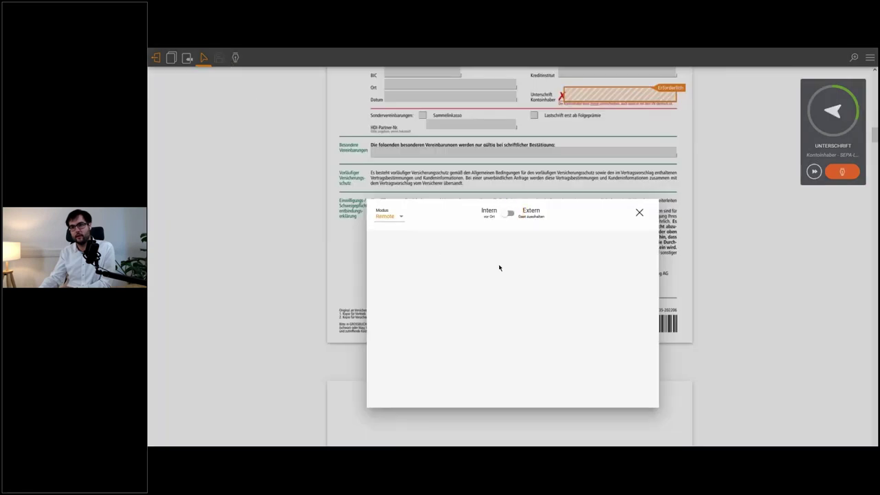
{"action": "left_click", "coordinate": [392, 217]}
{"action": "left_click", "coordinate": [392, 232]}
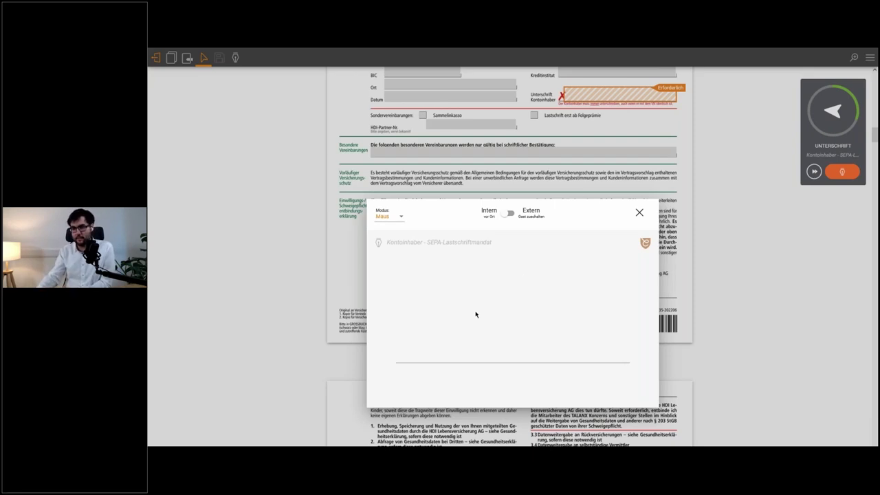
{"action": "mouse_move", "coordinate": [472, 308]}
{"action": "left_mouse_down"}
{"action": "mouse_move", "coordinate": [511, 279]}
{"action": "mouse_move", "coordinate": [471, 311]}
{"action": "left_mouse_up"}
{"action": "left_click_drag", "start_coordinate": [540, 262], "coordinate": [599, 302]}
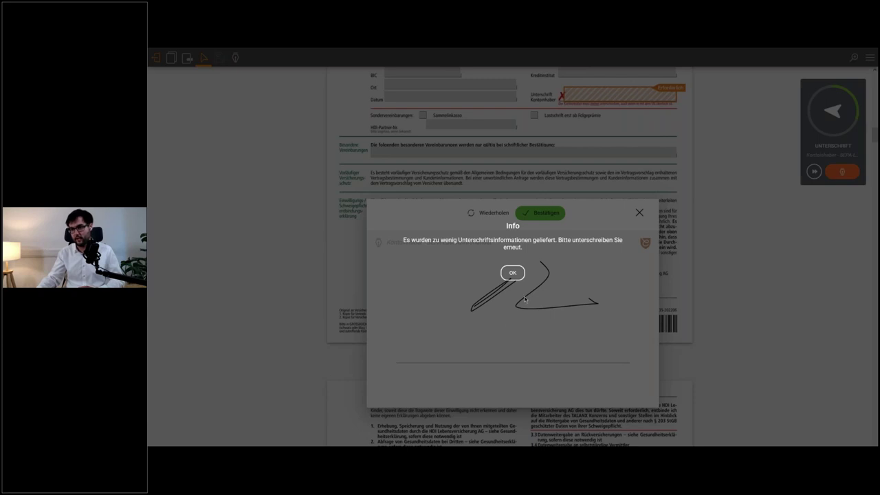
{"action": "left_click", "coordinate": [451, 292]}
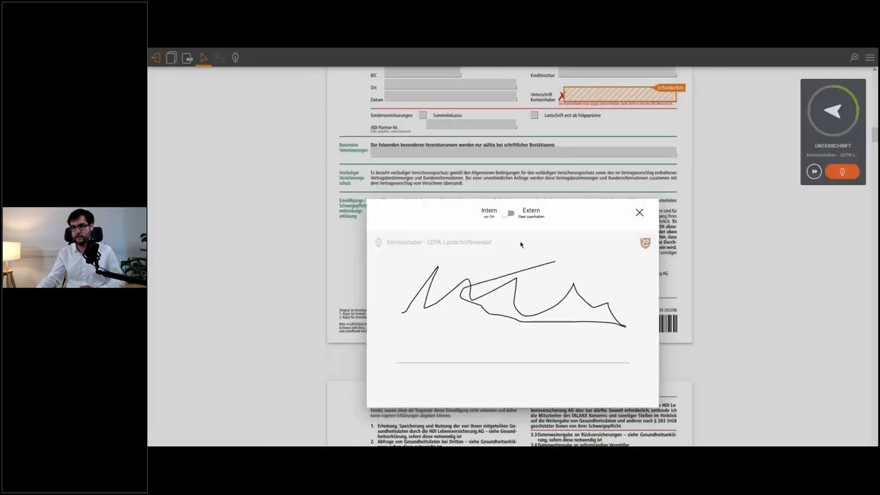
{"action": "mouse_move", "coordinate": [521, 244]}
{"action": "left_mouse_down"}
{"action": "mouse_move", "coordinate": [515, 236]}
{"action": "mouse_move", "coordinate": [534, 276]}
{"action": "left_mouse_up"}
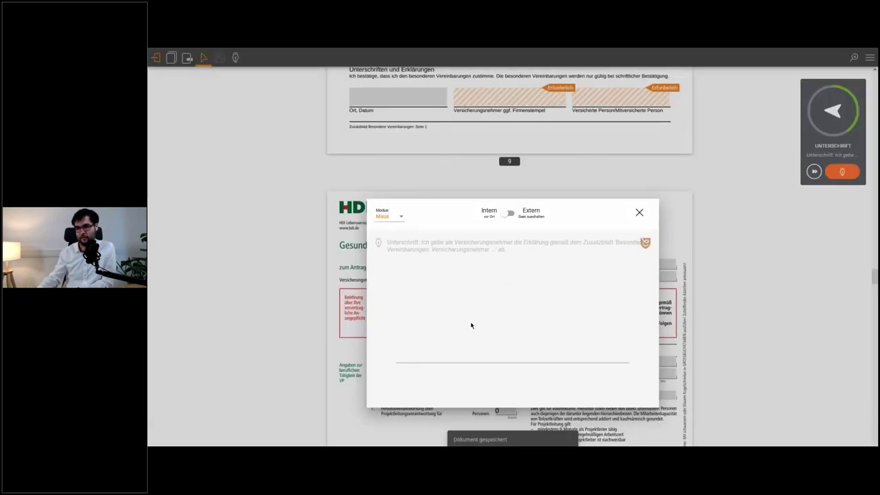
- Sign the special agreements for policyholder and insured person, plus the insured person's declaration
{"action": "mouse_move", "coordinate": [474, 320]}
{"action": "left_mouse_down"}
{"action": "mouse_move", "coordinate": [568, 326]}
{"action": "mouse_move", "coordinate": [585, 303]}
{"action": "left_mouse_up"}
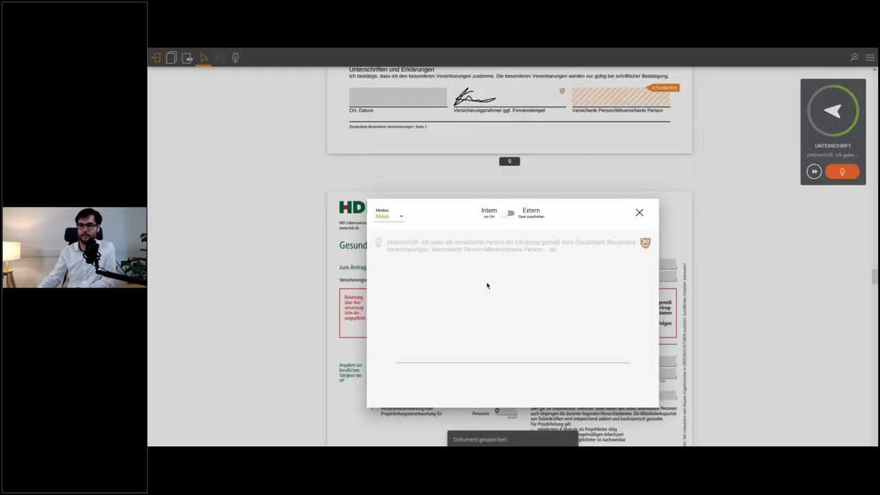
{"action": "mouse_move", "coordinate": [463, 327]}
{"action": "left_mouse_down"}
{"action": "mouse_move", "coordinate": [579, 328]}
{"action": "mouse_move", "coordinate": [539, 290]}
{"action": "left_mouse_up"}
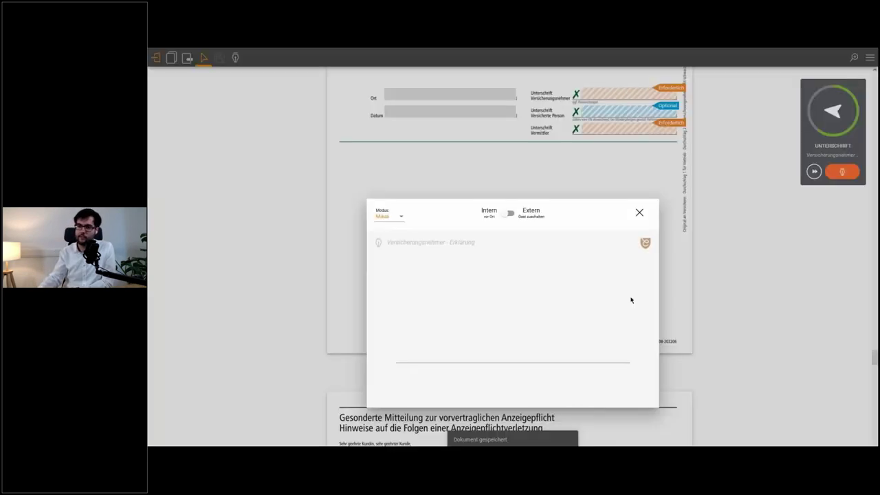
{"action": "mouse_move", "coordinate": [442, 314]}
{"action": "left_mouse_down"}
{"action": "mouse_move", "coordinate": [481, 260]}
{"action": "mouse_move", "coordinate": [572, 278]}
{"action": "left_mouse_up"}
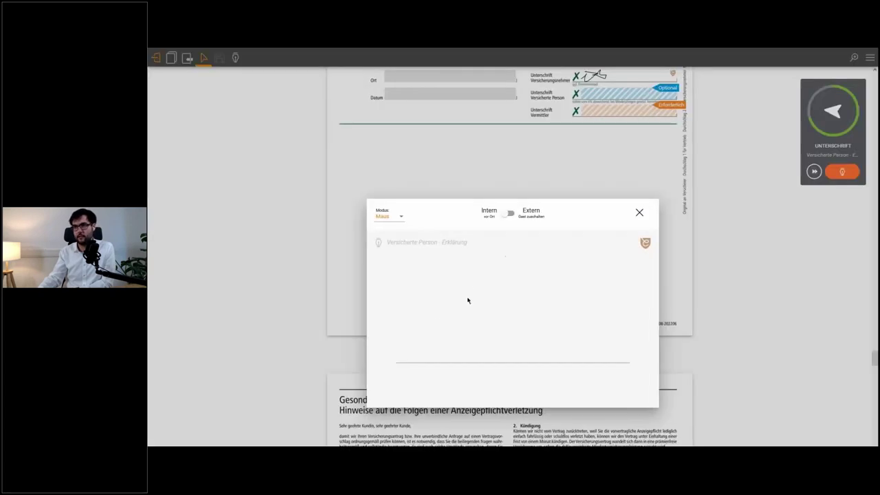
{"action": "left_click_drag", "start_coordinate": [436, 317], "coordinate": [599, 314]}
{"action": "left_click_drag", "start_coordinate": [529, 282], "coordinate": [604, 318]}
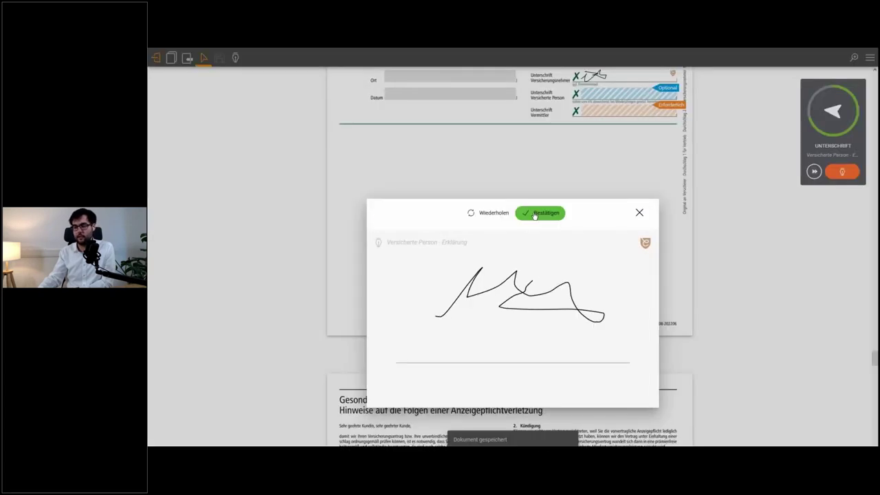
{"action": "left_click", "coordinate": [535, 217]}
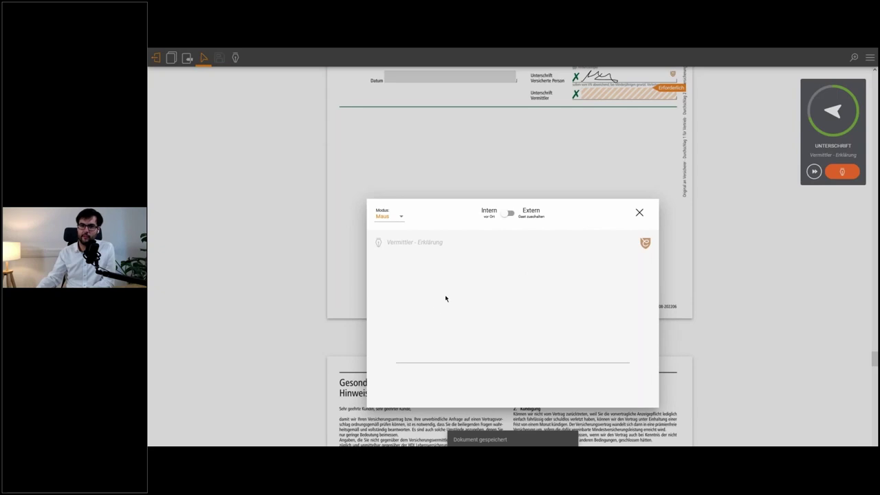
- Sign the intermediary's declaration and both health declaration signatures, then close the signed PDF
{"action": "mouse_move", "coordinate": [446, 295]}
{"action": "left_mouse_down"}
{"action": "mouse_move", "coordinate": [525, 286]}
{"action": "mouse_move", "coordinate": [509, 310]}
{"action": "mouse_move", "coordinate": [583, 299]}
{"action": "left_mouse_up"}
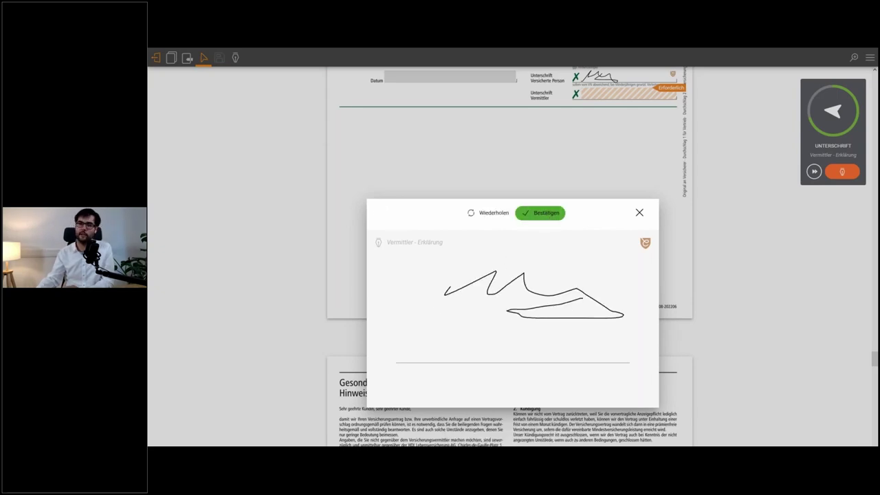
{"action": "left_click", "coordinate": [540, 212]}
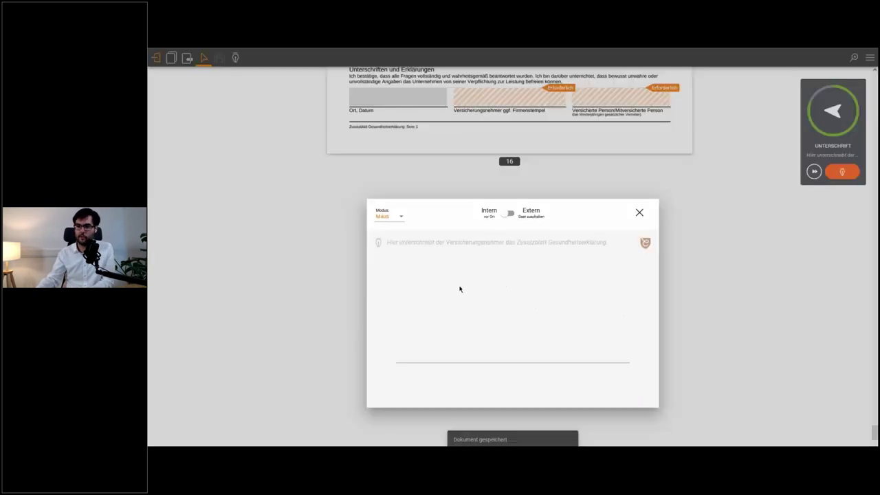
{"action": "mouse_move", "coordinate": [440, 312]}
{"action": "left_mouse_down"}
{"action": "mouse_move", "coordinate": [550, 321]}
{"action": "mouse_move", "coordinate": [595, 312]}
{"action": "left_mouse_up"}
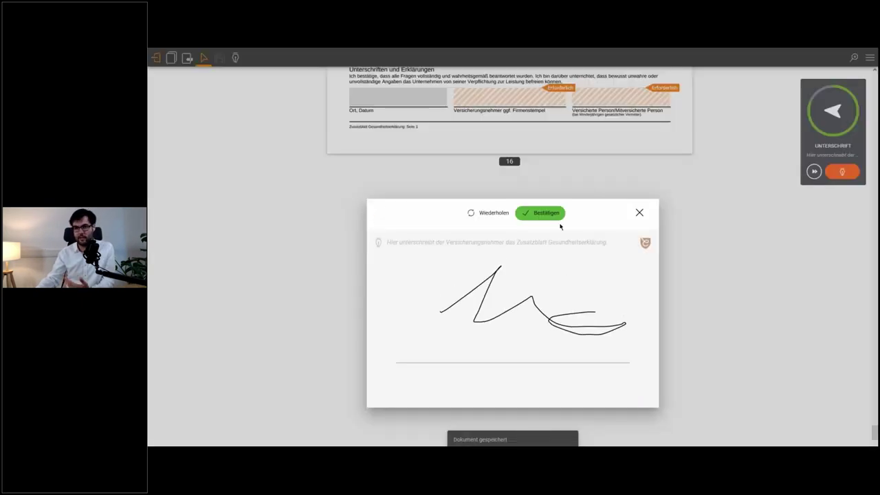
{"action": "left_click", "coordinate": [553, 216]}
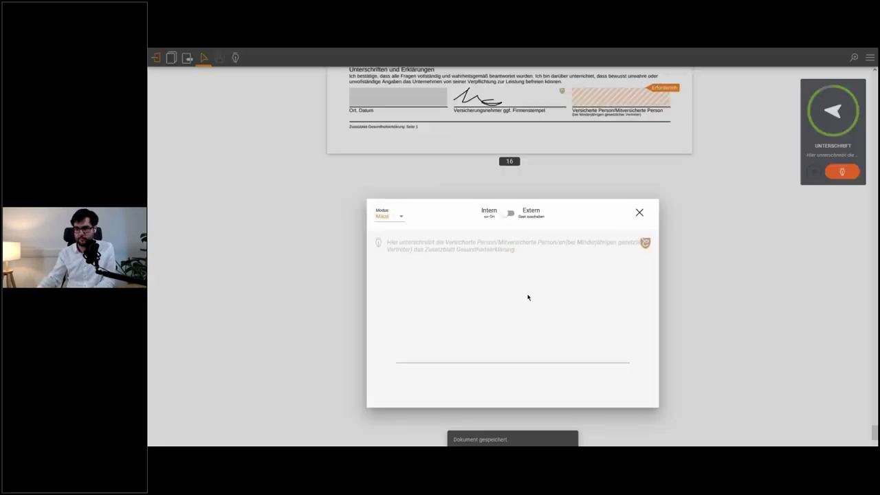
{"action": "mouse_move", "coordinate": [452, 318]}
{"action": "left_mouse_down"}
{"action": "mouse_move", "coordinate": [560, 292]}
{"action": "mouse_move", "coordinate": [583, 313]}
{"action": "left_mouse_up"}
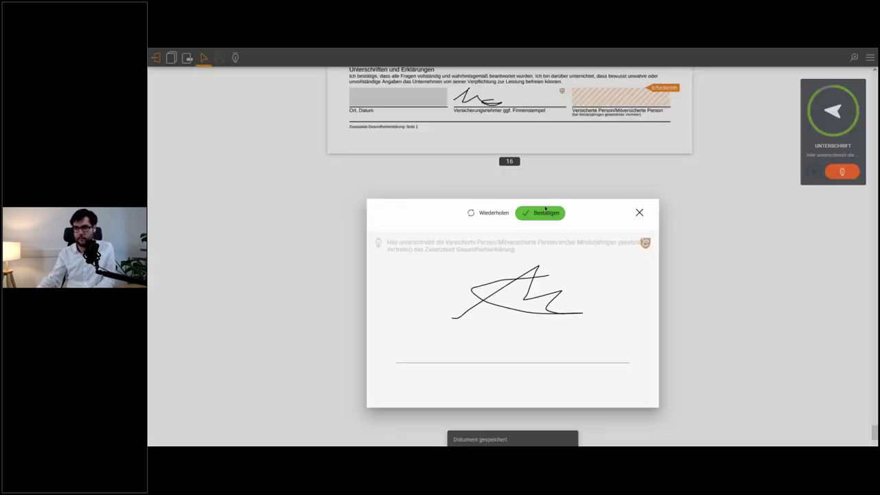
{"action": "left_click", "coordinate": [545, 213]}
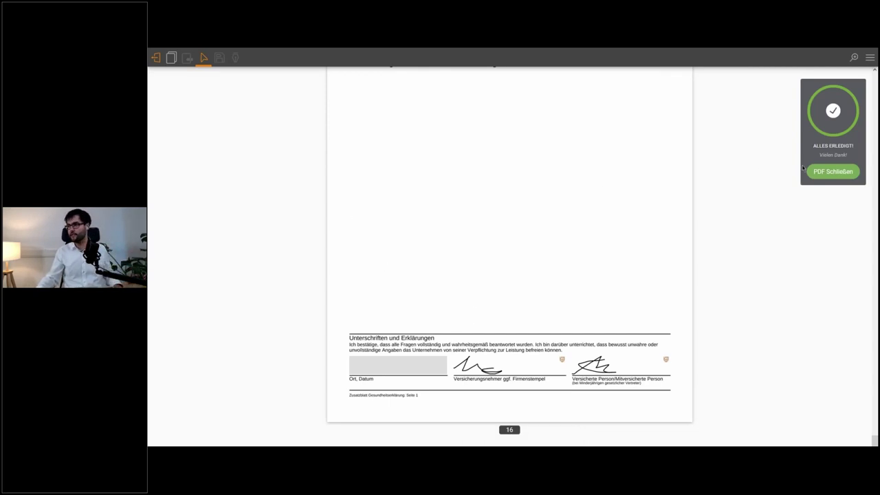
{"action": "left_click", "coordinate": [824, 169]}
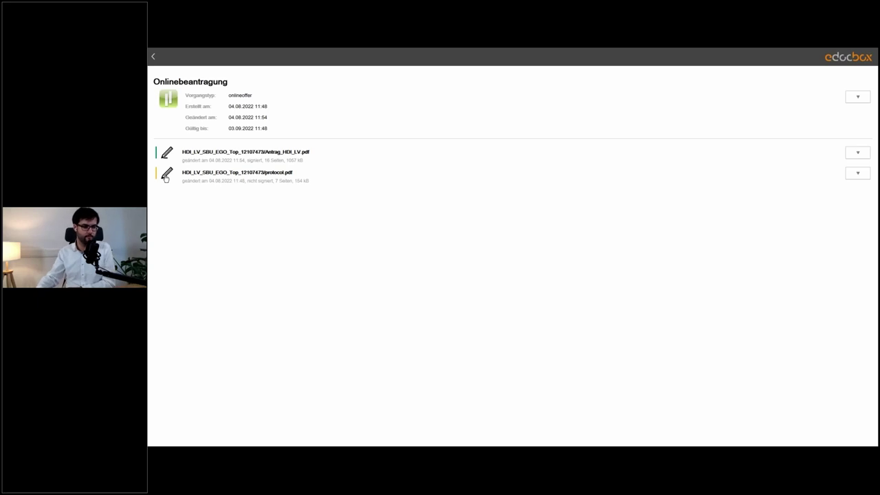
- Open protocol.pdf for signing and scroll down to the Risikoprüfung Ergebnisse page
{"action": "left_click", "coordinate": [166, 176]}
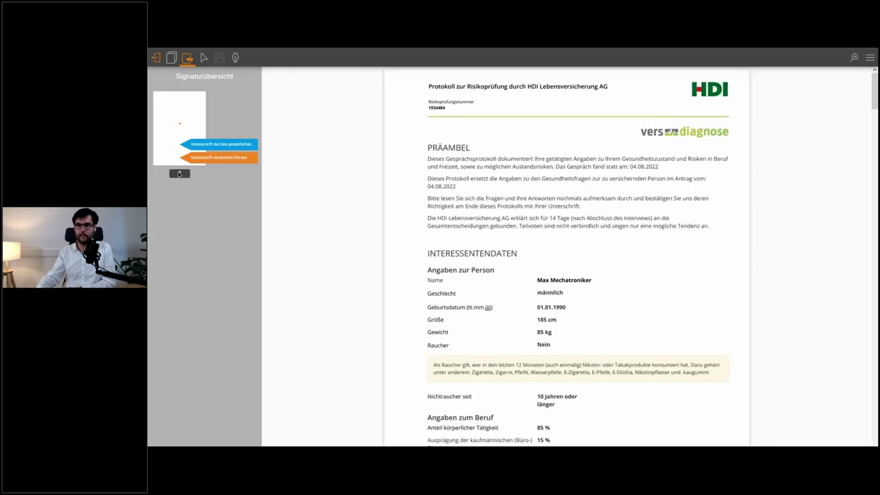
{"action": "scroll", "coordinate": [554, 242], "scroll_direction": "down", "scroll_amount": 1}
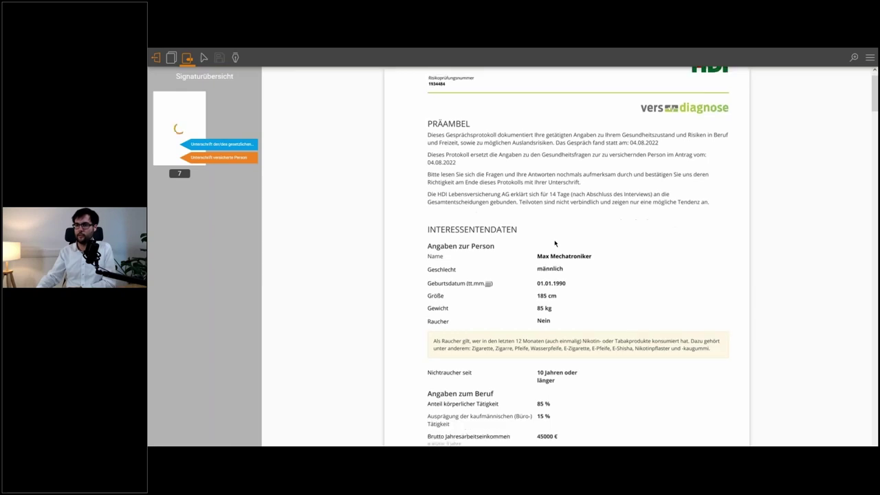
{"action": "scroll", "coordinate": [557, 238], "scroll_direction": "down", "scroll_amount": 10}
{"action": "scroll", "coordinate": [557, 239], "scroll_direction": "down", "scroll_amount": 8}
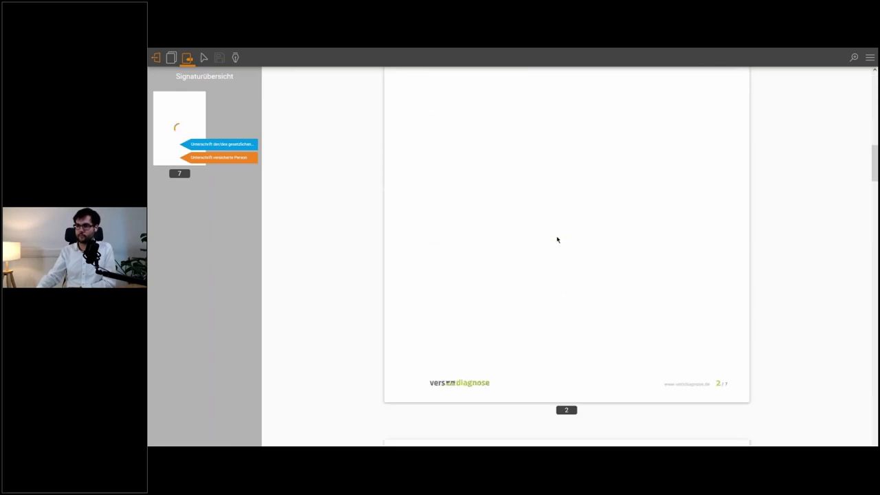
{"action": "scroll", "coordinate": [561, 238], "scroll_direction": "down", "scroll_amount": 10}
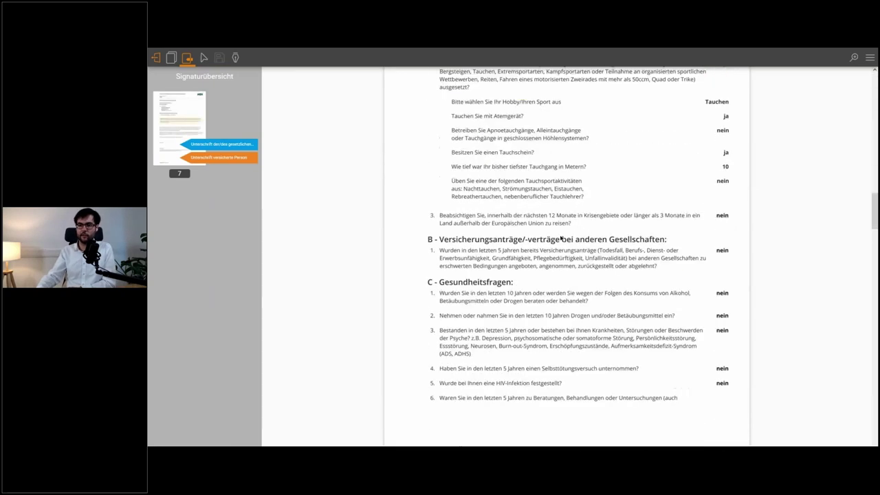
{"action": "scroll", "coordinate": [561, 238], "scroll_direction": "down", "scroll_amount": 3}
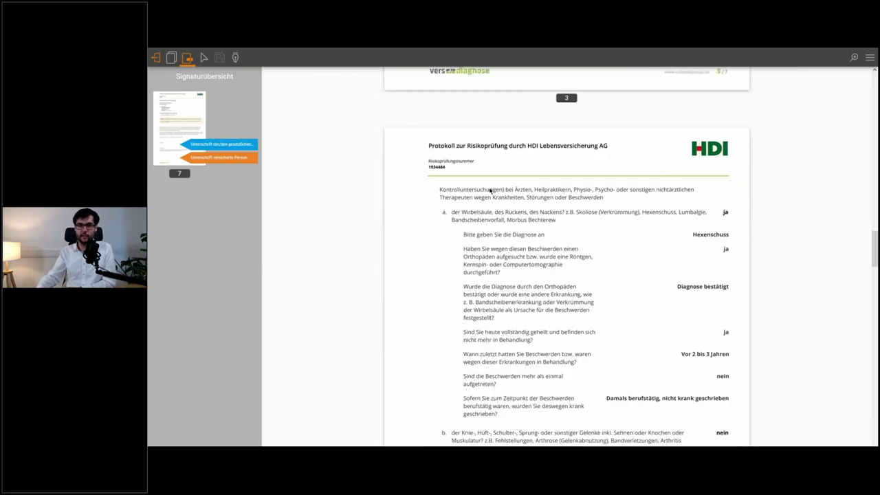
{"action": "scroll", "coordinate": [490, 191], "scroll_direction": "down", "scroll_amount": 15}
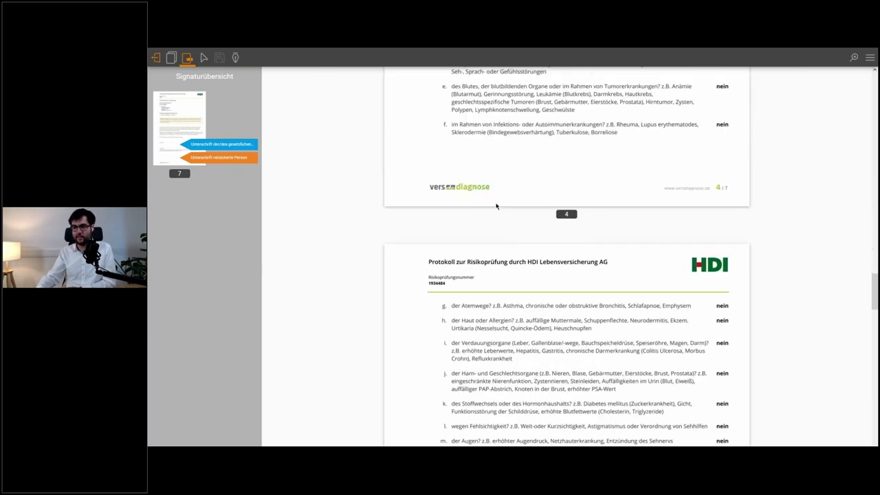
{"action": "scroll", "coordinate": [504, 197], "scroll_direction": "down", "scroll_amount": 20}
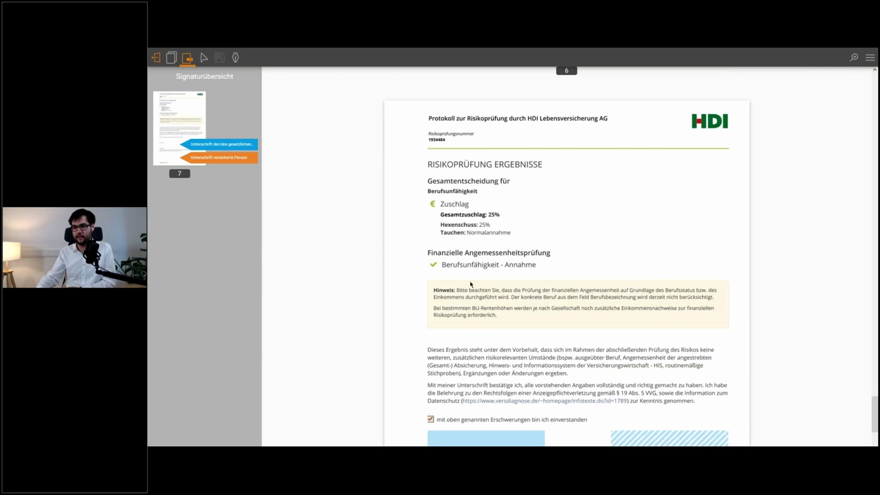
{"action": "scroll", "coordinate": [471, 289], "scroll_direction": "down", "scroll_amount": 3}
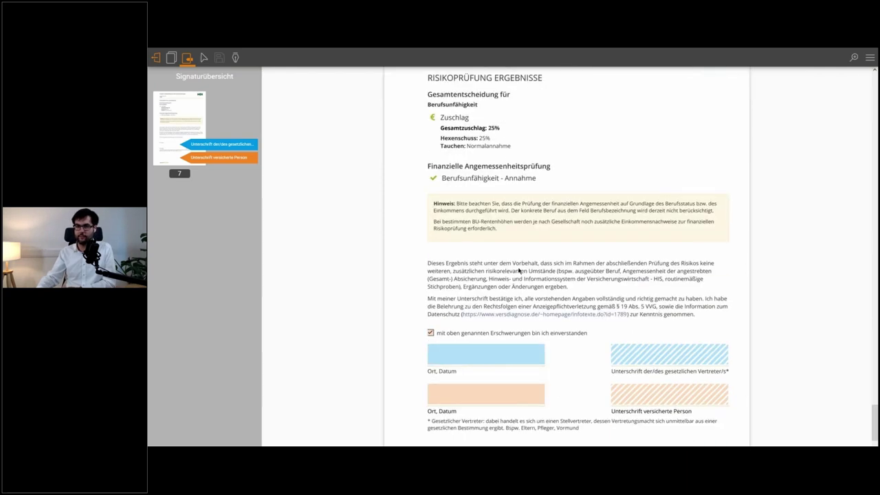
- Enter 'Hannover' as the place, sign the protocol as insured person and finish signing
{"action": "left_click", "coordinate": [509, 400]}
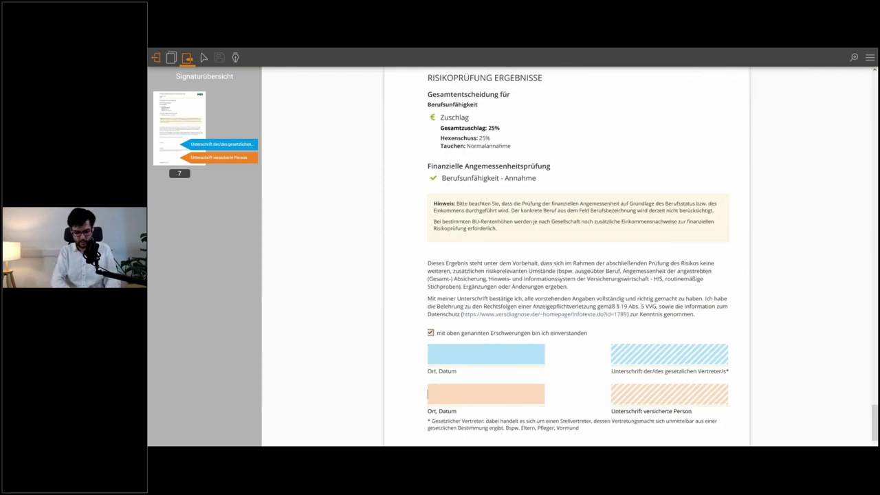
{"action": "type", "text": "Hannover"}
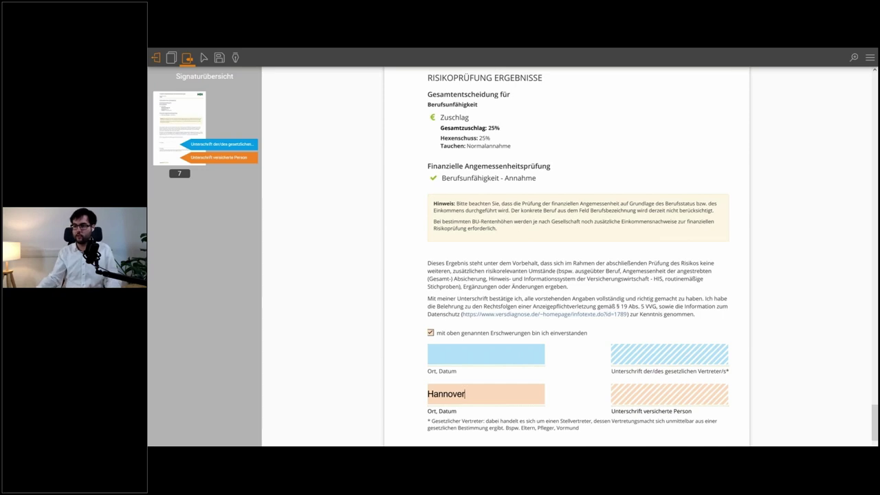
{"action": "scroll", "coordinate": [667, 349], "scroll_direction": "down", "scroll_amount": 1}
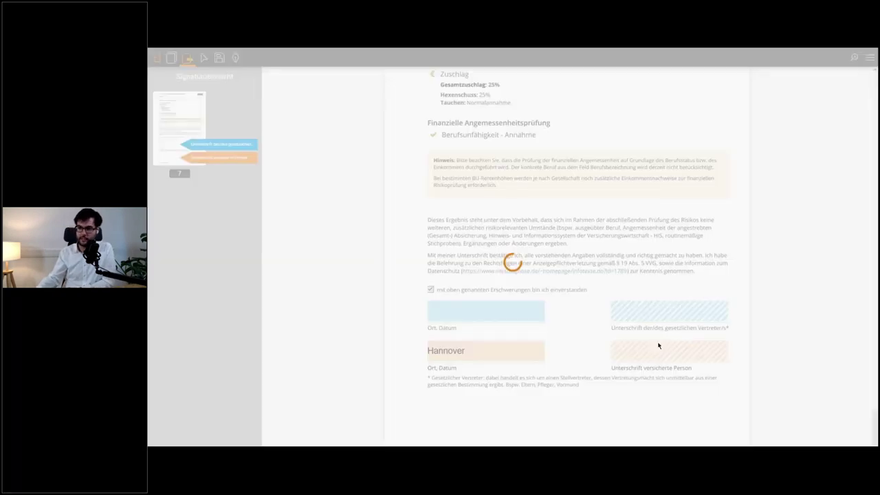
{"action": "left_click", "coordinate": [645, 344]}
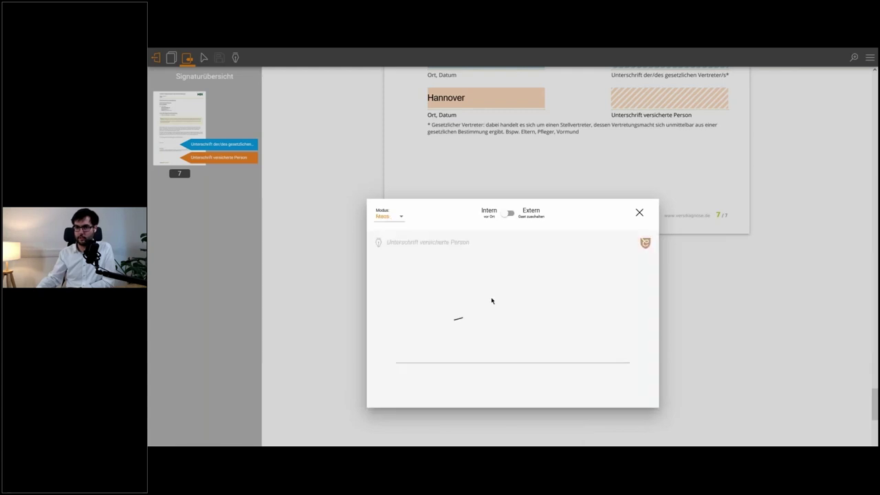
{"action": "left_click_drag", "start_coordinate": [503, 270], "coordinate": [502, 265]}
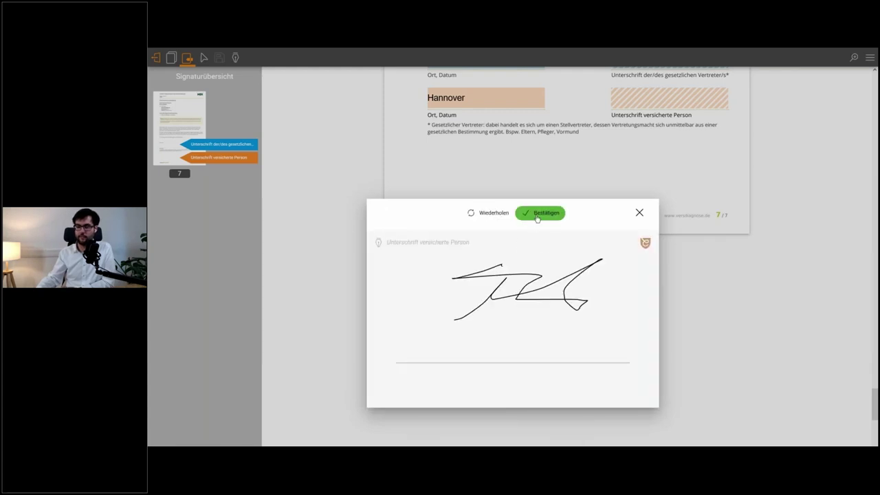
{"action": "left_click", "coordinate": [537, 214]}
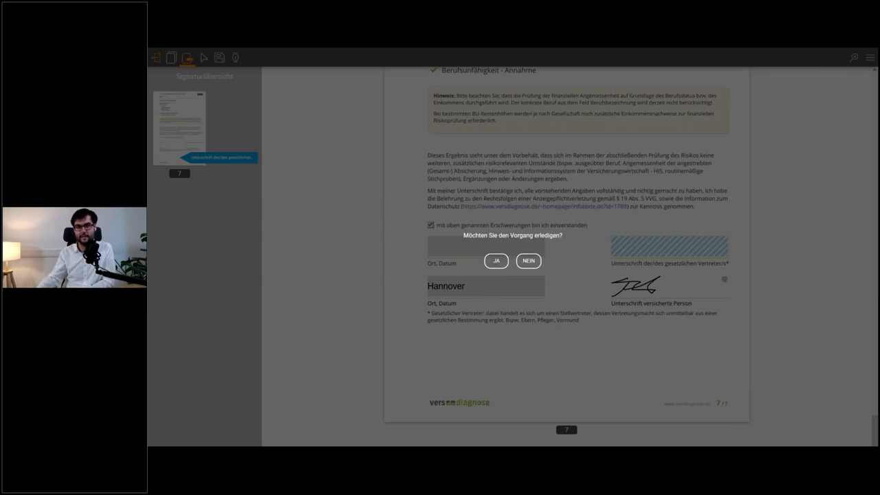
{"action": "left_click", "coordinate": [496, 261]}
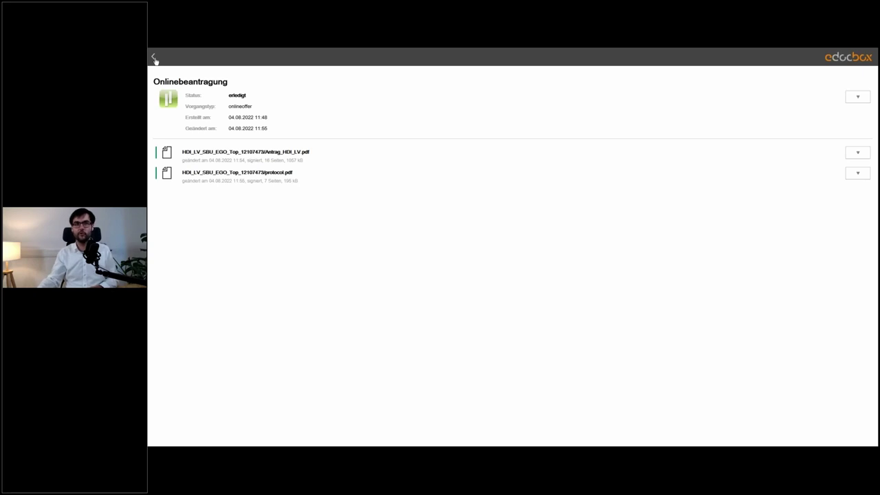
{"action": "key", "text": "F11"}
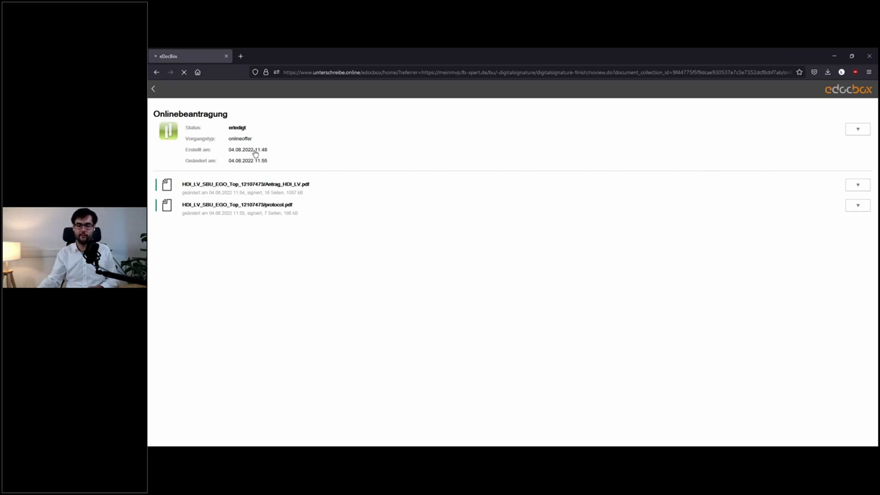
{"action": "key", "text": "F11"}
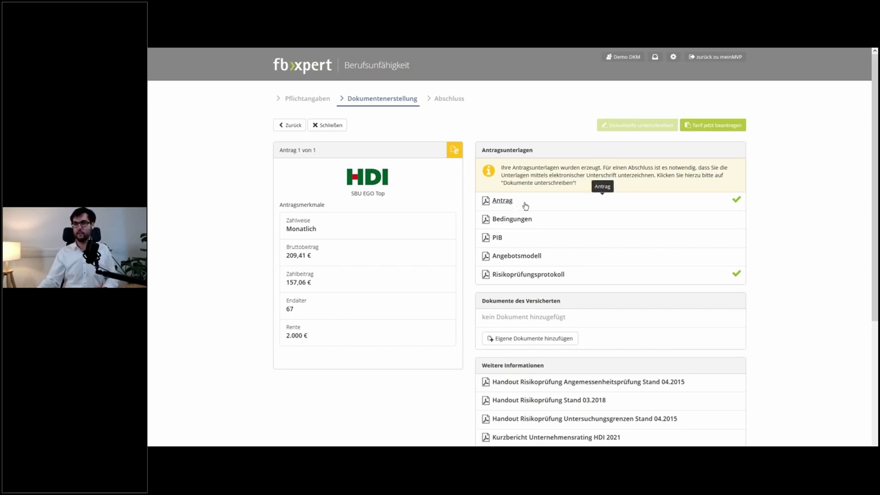
- Download the signed Antrag PDF, close the downloads list and choose 'Tarif jetzt beantragen'
{"action": "left_click", "coordinate": [525, 205]}
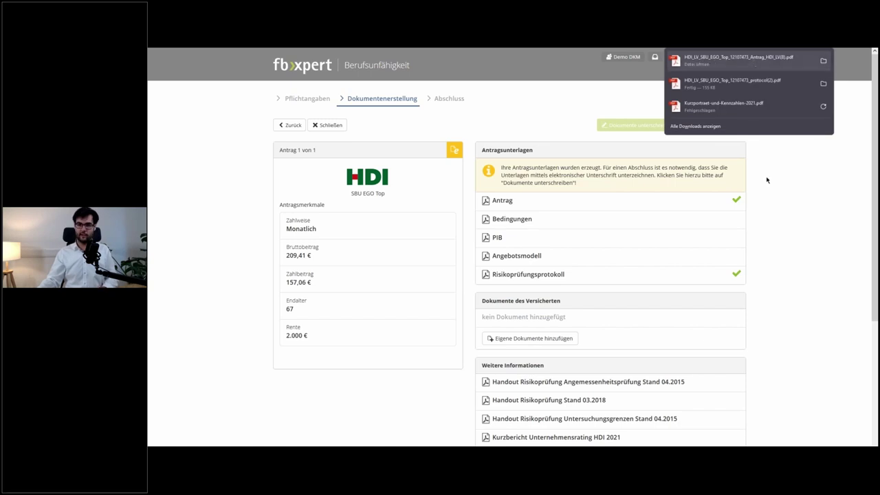
{"action": "left_click", "coordinate": [778, 201]}
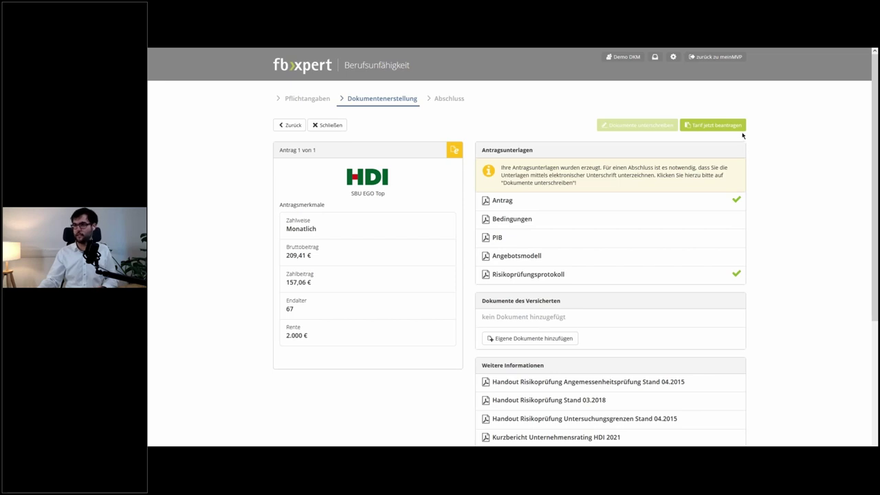
{"action": "left_click", "coordinate": [711, 124]}
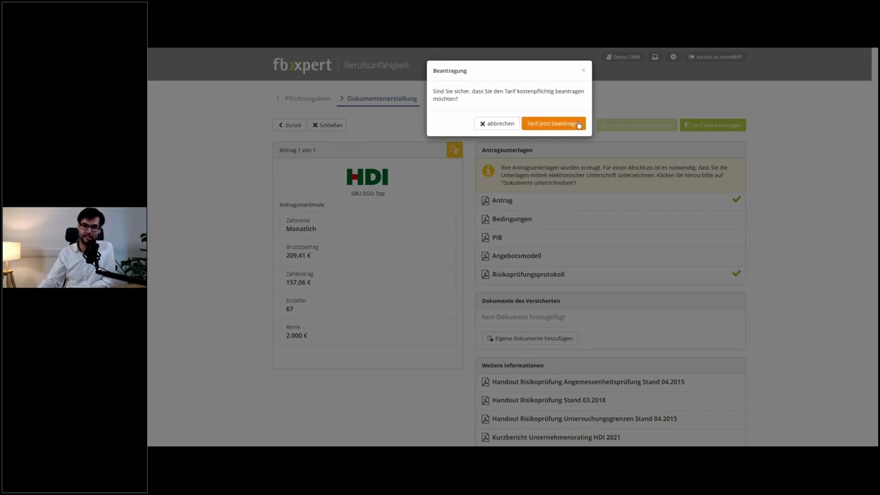
- Confirm 'Tarif jetzt beantragen' in the Beantragung dialog
{"action": "left_click", "coordinate": [578, 124]}
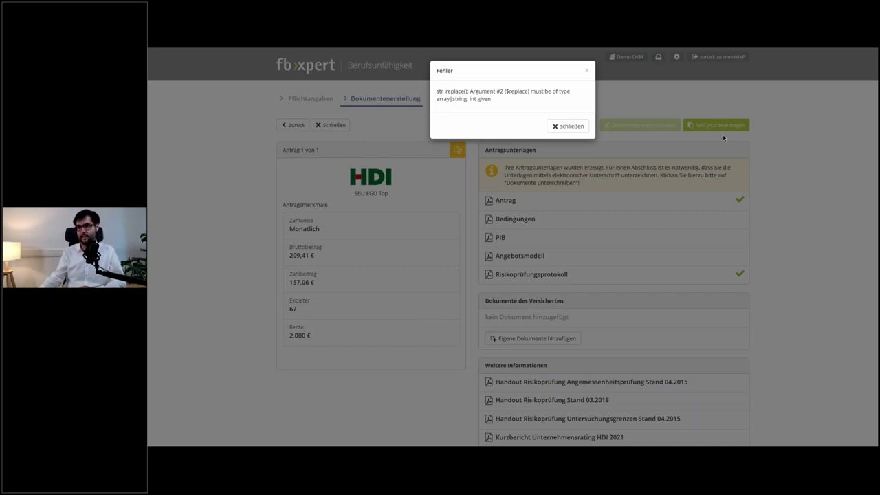
- Dismiss the str_replace error, back out of the application forms and close the unexpected-error message
{"action": "left_click", "coordinate": [568, 126]}
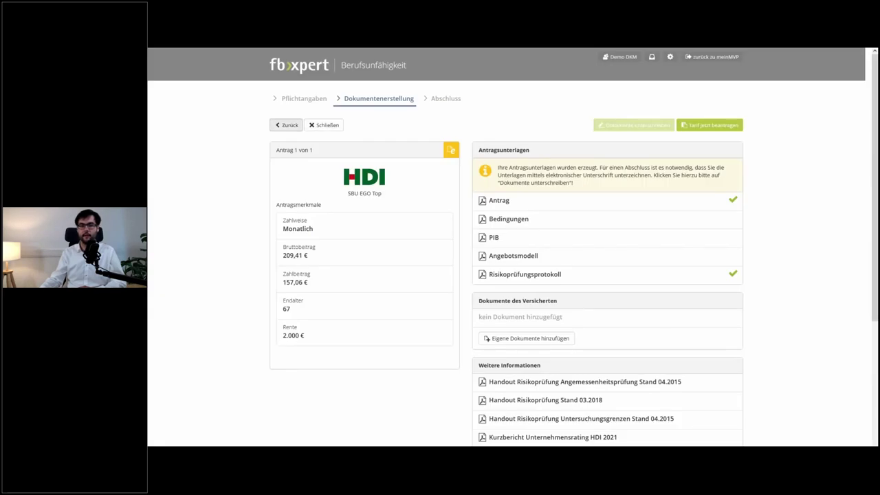
{"action": "left_click", "coordinate": [290, 126]}
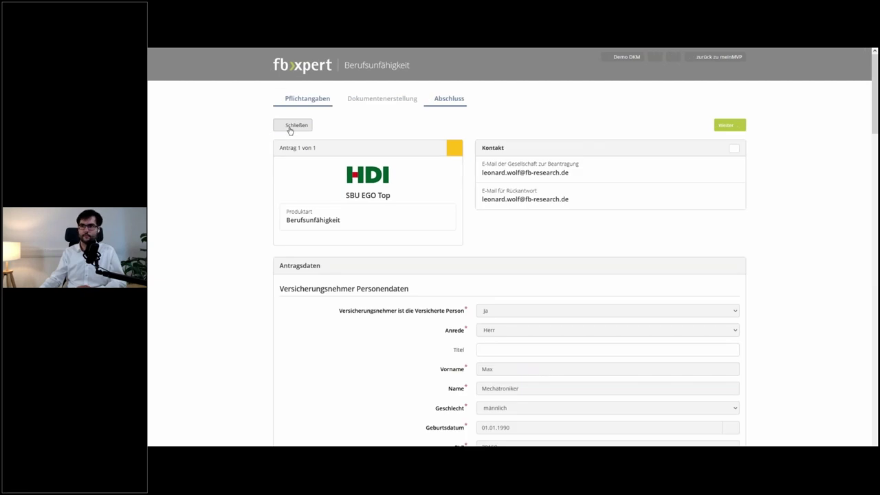
{"action": "left_click", "coordinate": [289, 127]}
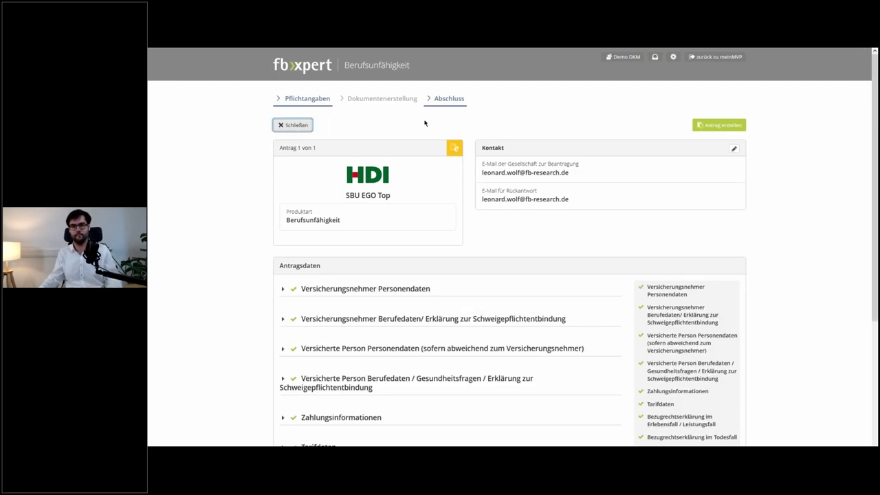
{"action": "left_click", "coordinate": [297, 127]}
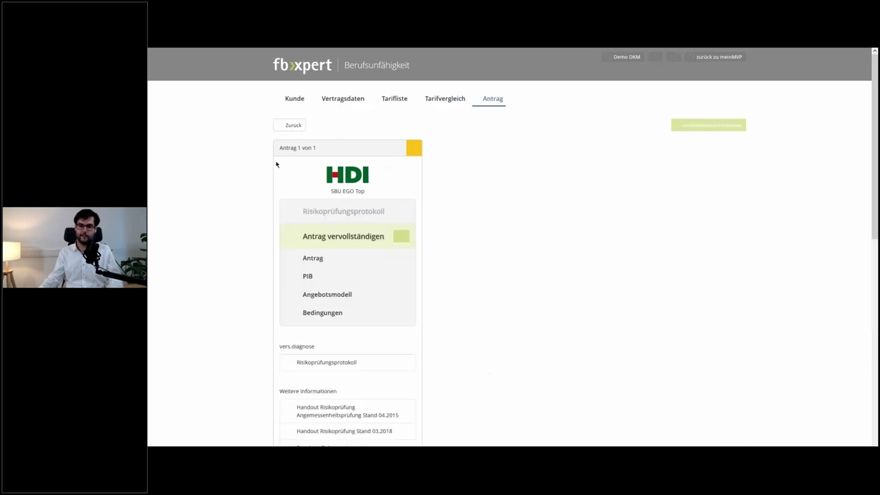
{"action": "left_click", "coordinate": [295, 128]}
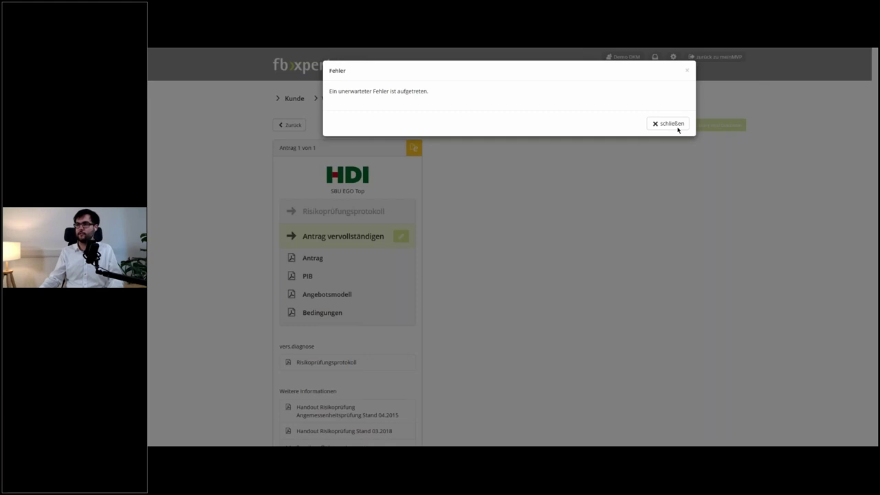
{"action": "left_click", "coordinate": [678, 129]}
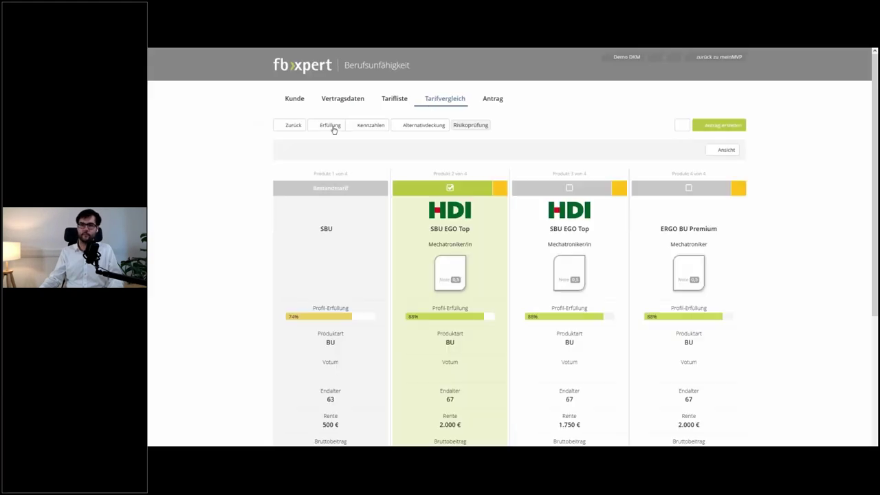
{"action": "left_click", "coordinate": [324, 127]}
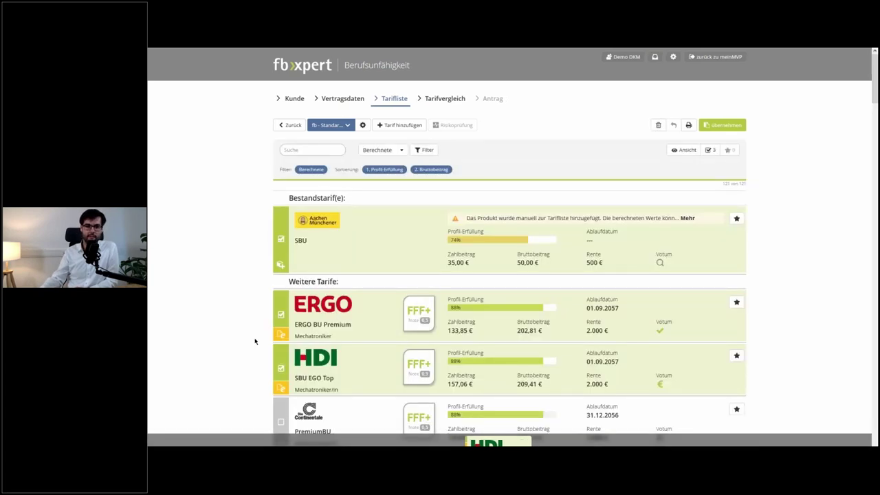
- Scroll through the Tarifliste and search it for 'swiss'
{"action": "scroll", "coordinate": [254, 342], "scroll_direction": "down", "scroll_amount": 2}
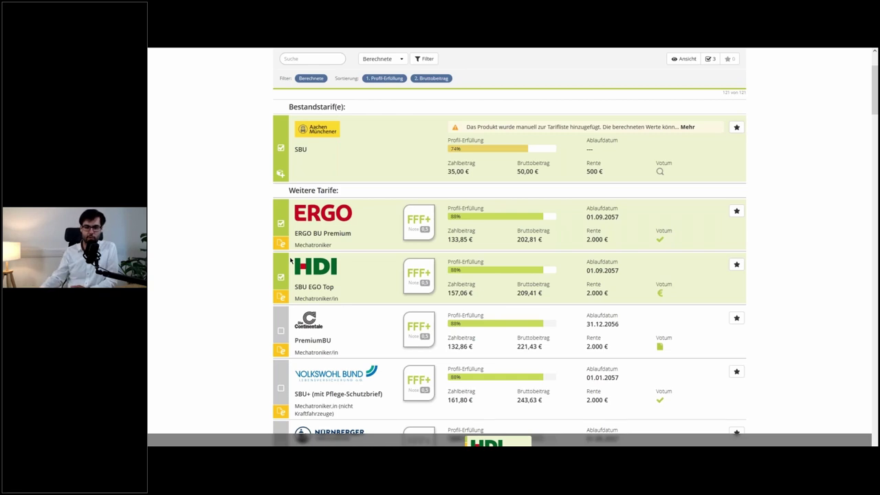
{"action": "scroll", "coordinate": [296, 259], "scroll_direction": "down", "scroll_amount": 1}
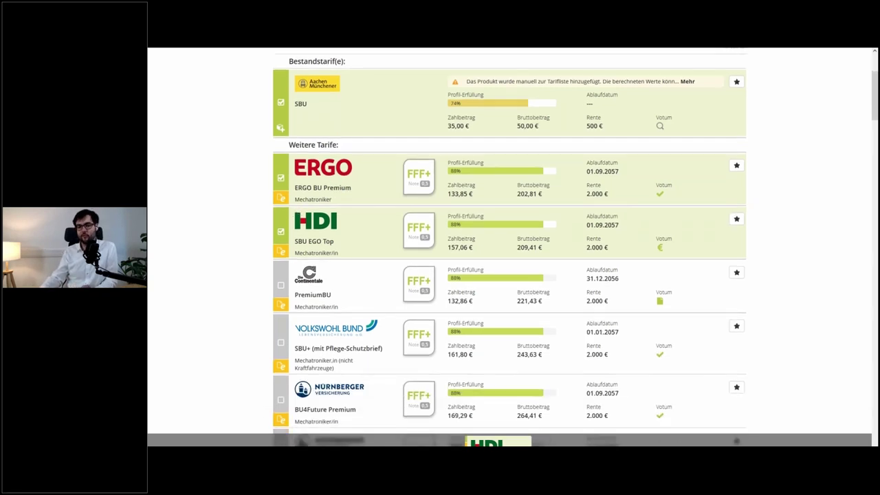
{"action": "scroll", "coordinate": [635, 163], "scroll_direction": "down", "scroll_amount": 2}
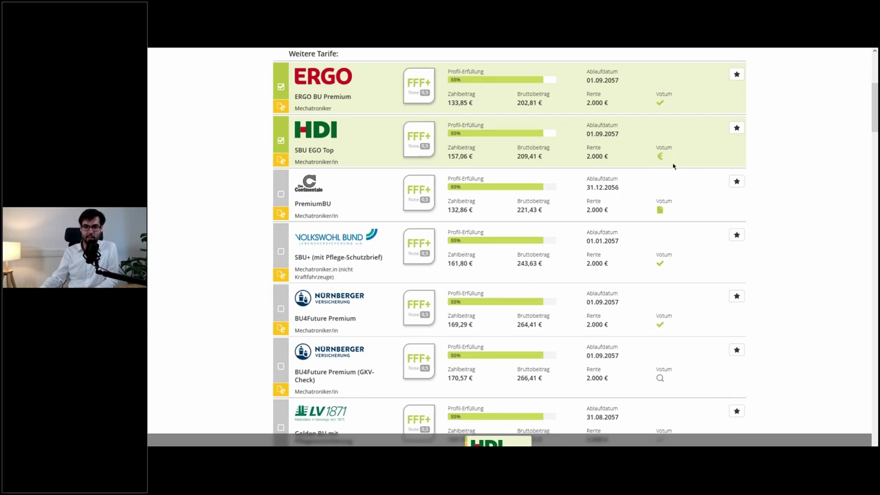
{"action": "scroll", "coordinate": [674, 167], "scroll_direction": "down", "scroll_amount": 3}
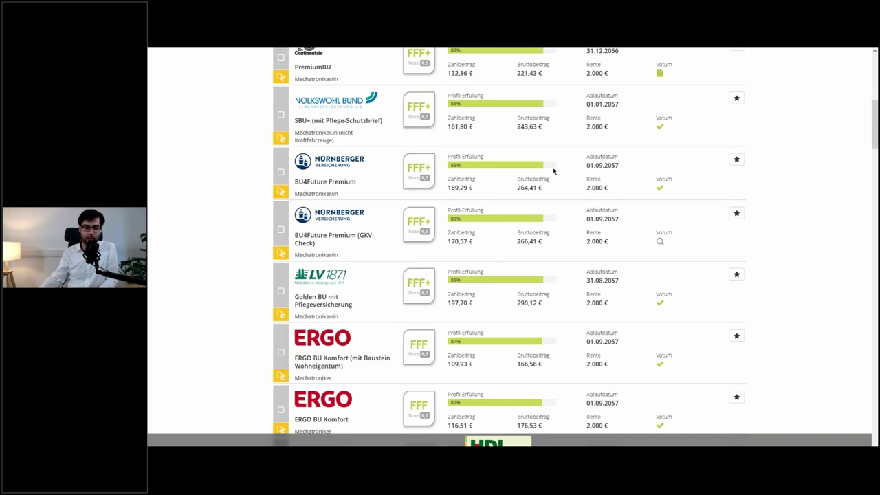
{"action": "scroll", "coordinate": [554, 171], "scroll_direction": "down", "scroll_amount": 12}
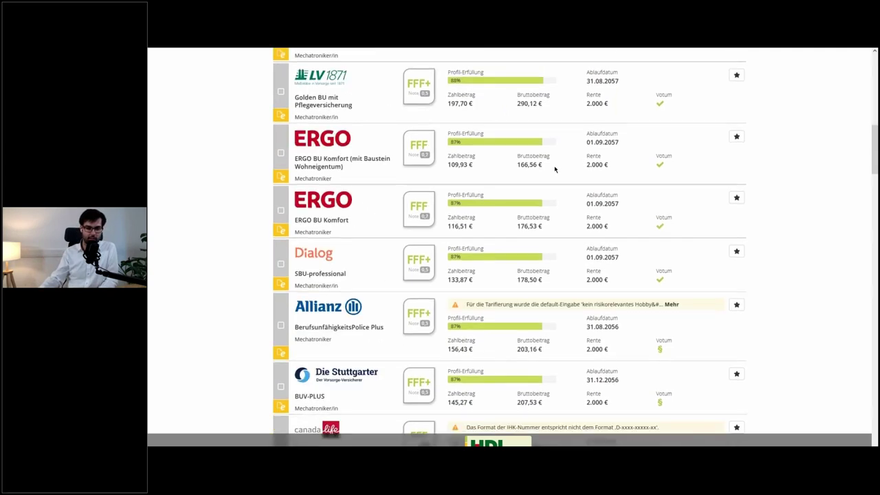
{"action": "scroll", "coordinate": [555, 169], "scroll_direction": "down", "scroll_amount": 10}
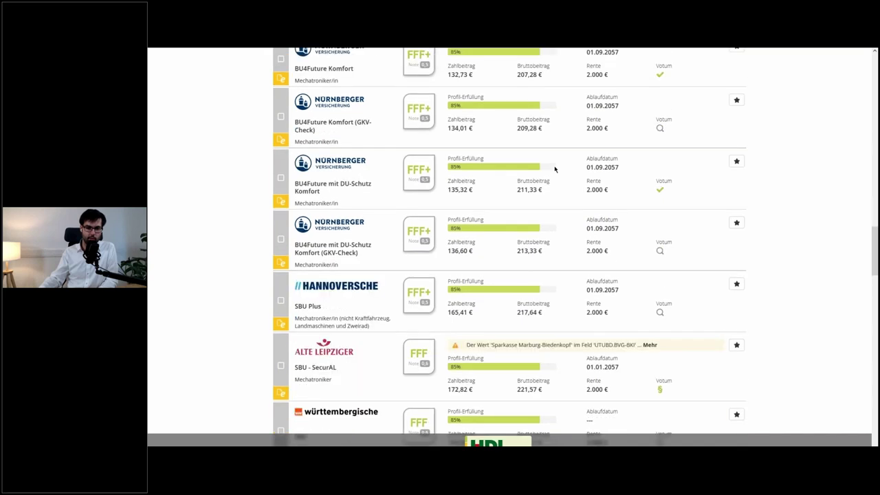
{"action": "scroll", "coordinate": [555, 169], "scroll_direction": "down", "scroll_amount": 18}
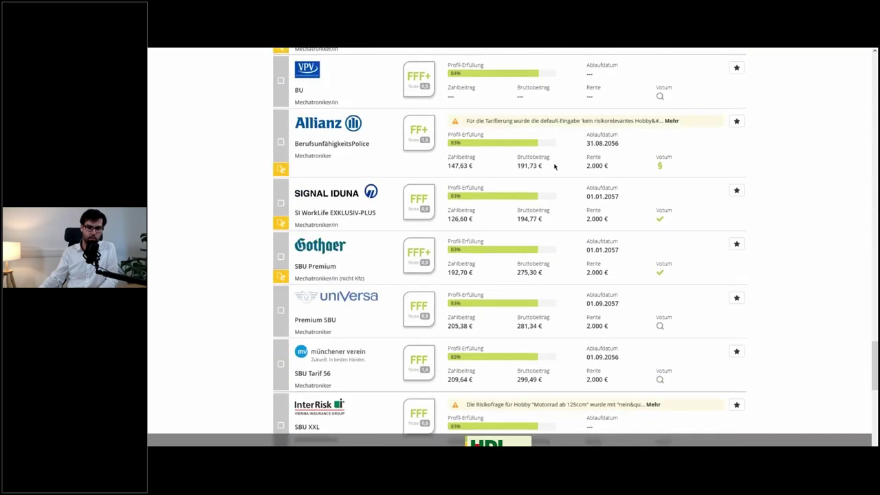
{"action": "scroll", "coordinate": [555, 166], "scroll_direction": "down", "scroll_amount": 10}
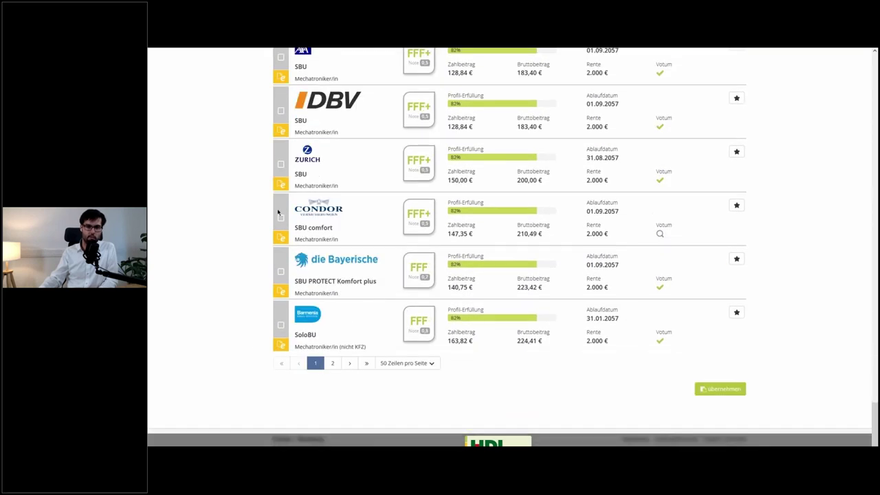
{"action": "scroll", "coordinate": [255, 337], "scroll_direction": "up", "scroll_amount": 20}
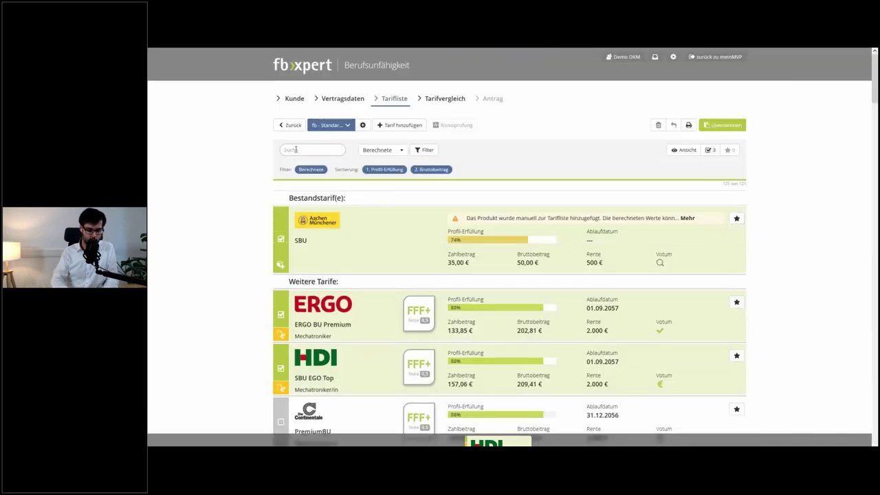
{"action": "left_click", "coordinate": [295, 150]}
{"action": "type", "text": "swiss"}
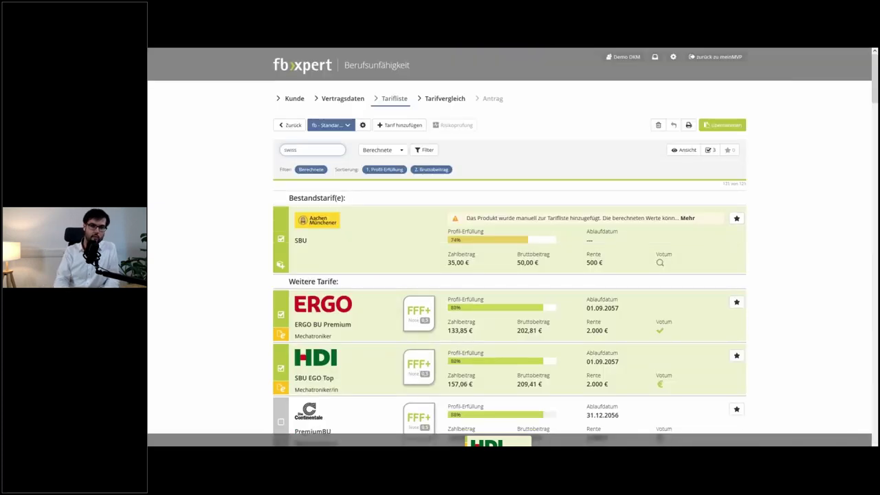